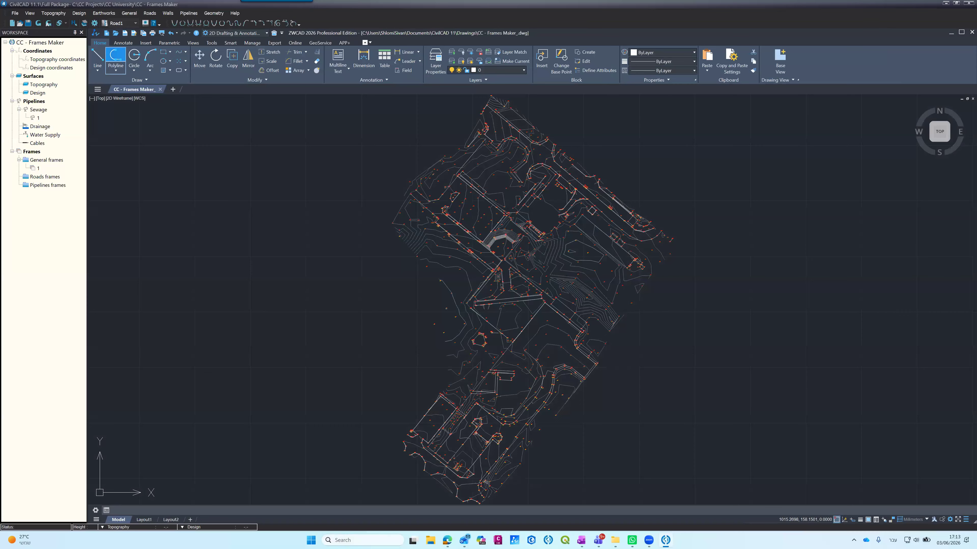
scroll(391, 273, "down", 4)
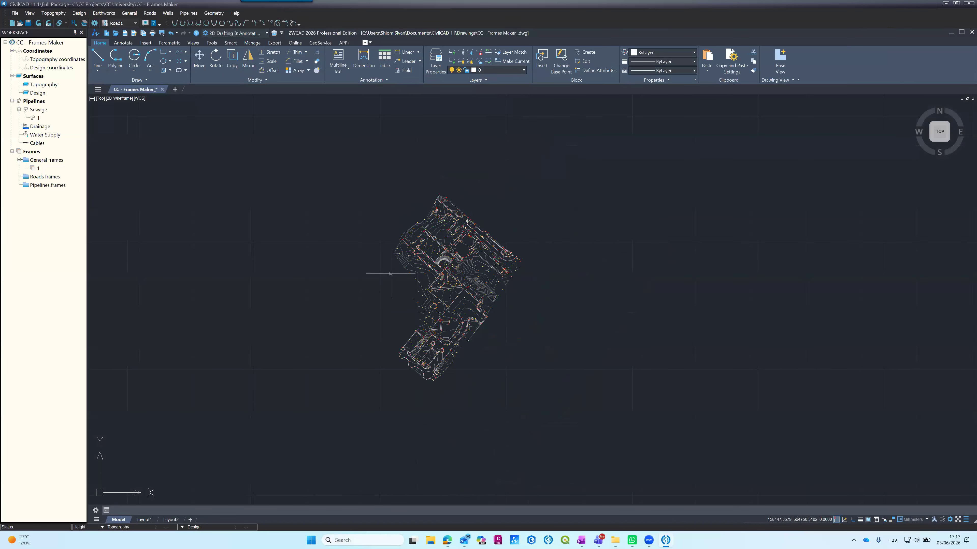
scroll(393, 274, "up", 2)
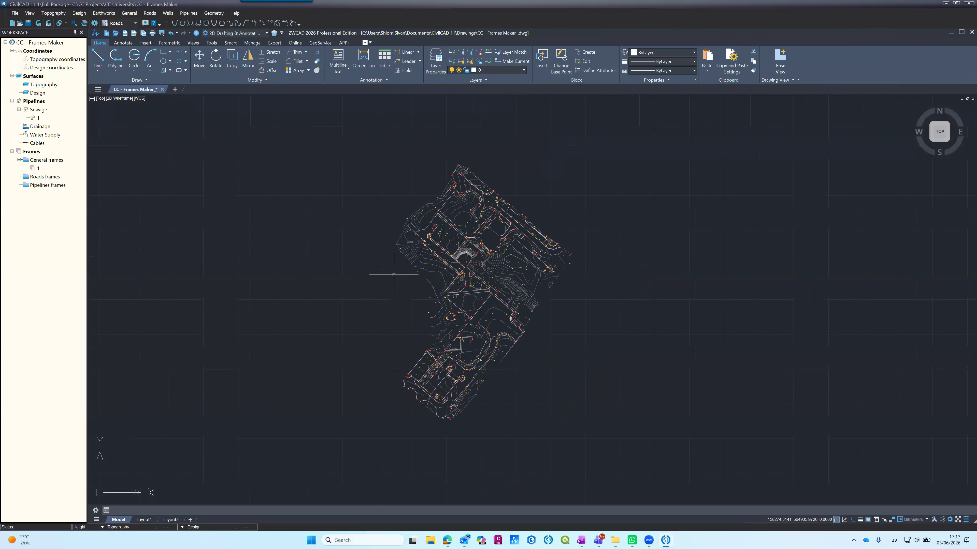
scroll(394, 274, "up", 2)
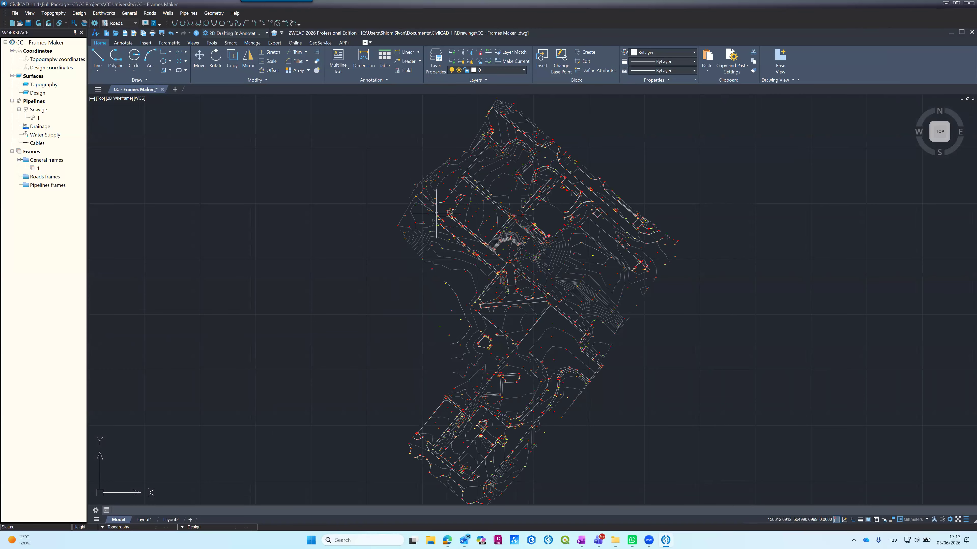
scroll(396, 210, "down", 2)
scroll(409, 209, "down", 2)
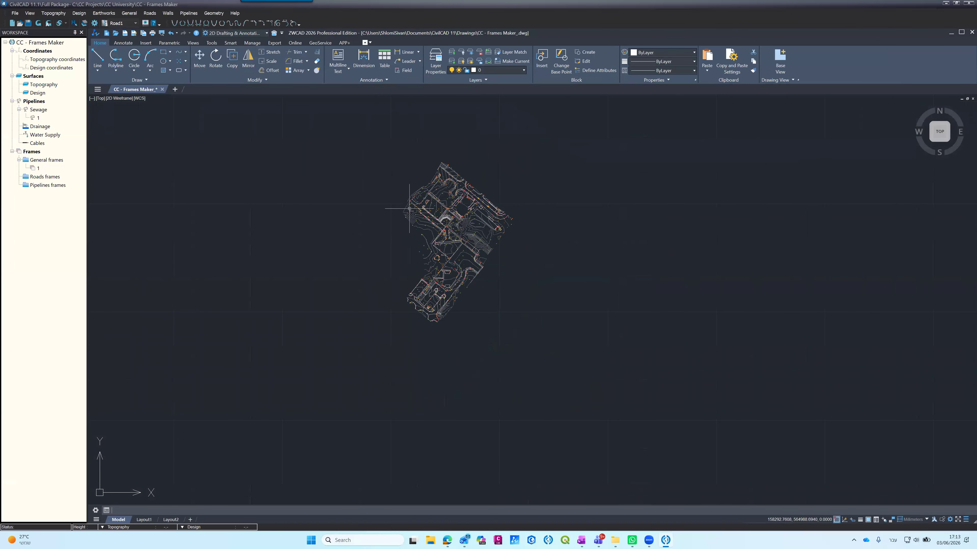
scroll(438, 245, "up", 4)
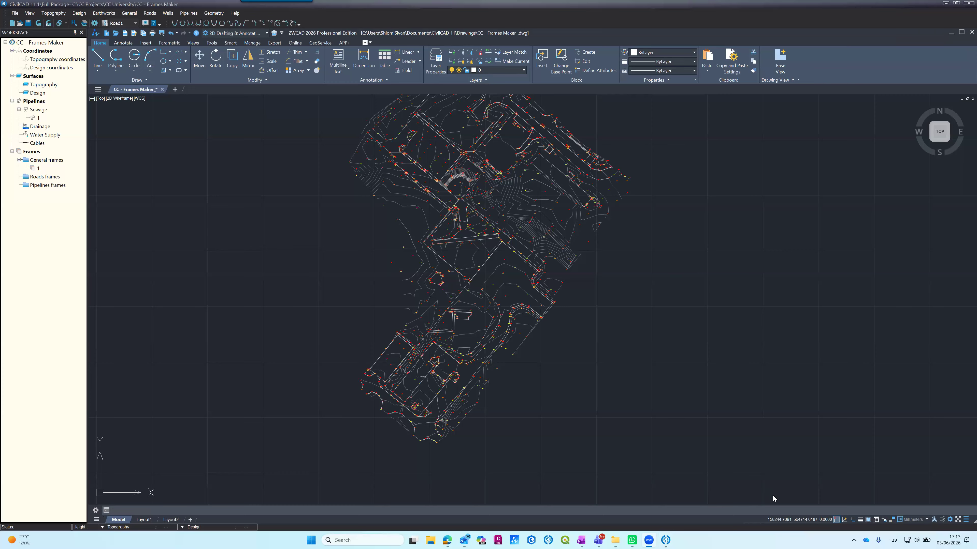
Step: Open the Frames Maker tool for the site plan drawing
left_click(129, 14)
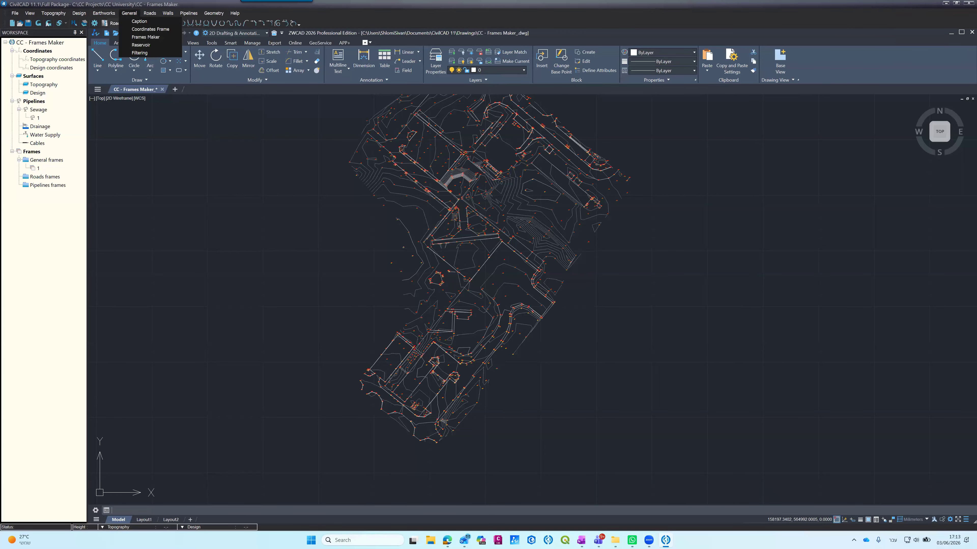
left_click(146, 37)
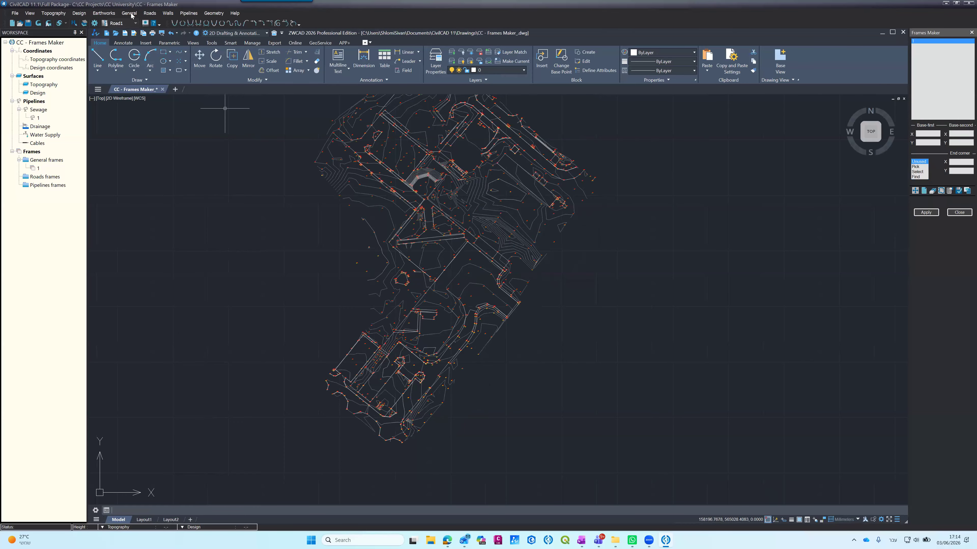
left_click(131, 27)
left_click(139, 47)
scroll(646, 252, "down", 4)
scroll(576, 213, "up", 4)
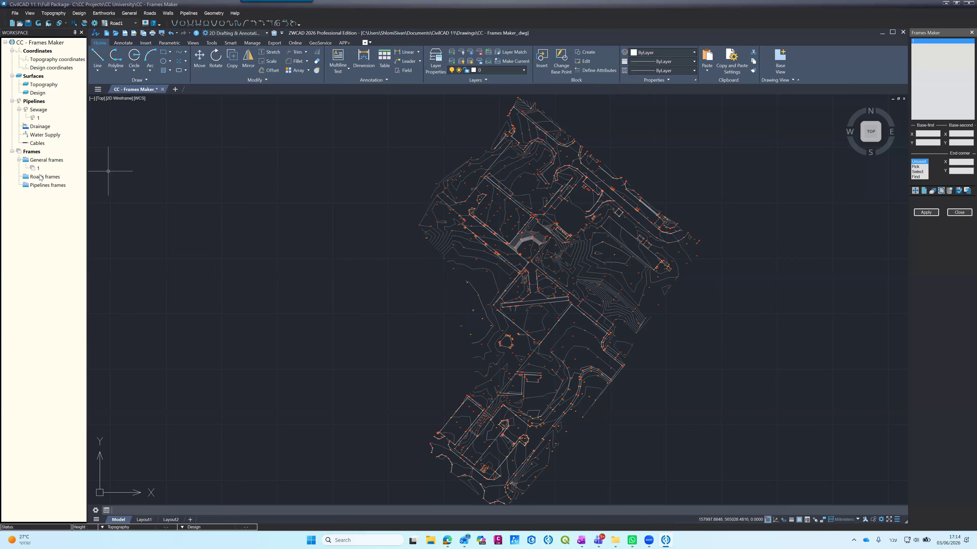
Step: Add two new frames to the general frames, one from Frames Maker and one from the project tree
left_click(34, 170)
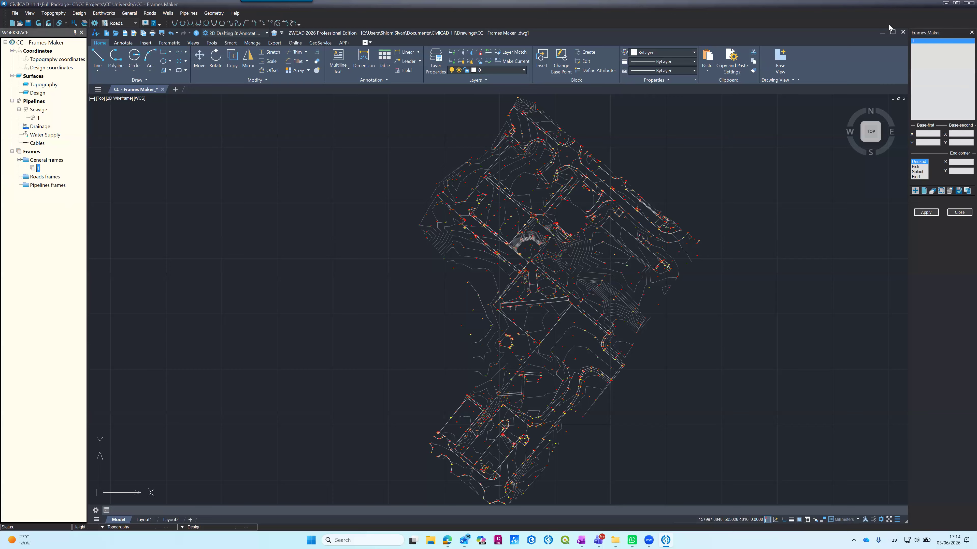
left_click(923, 191)
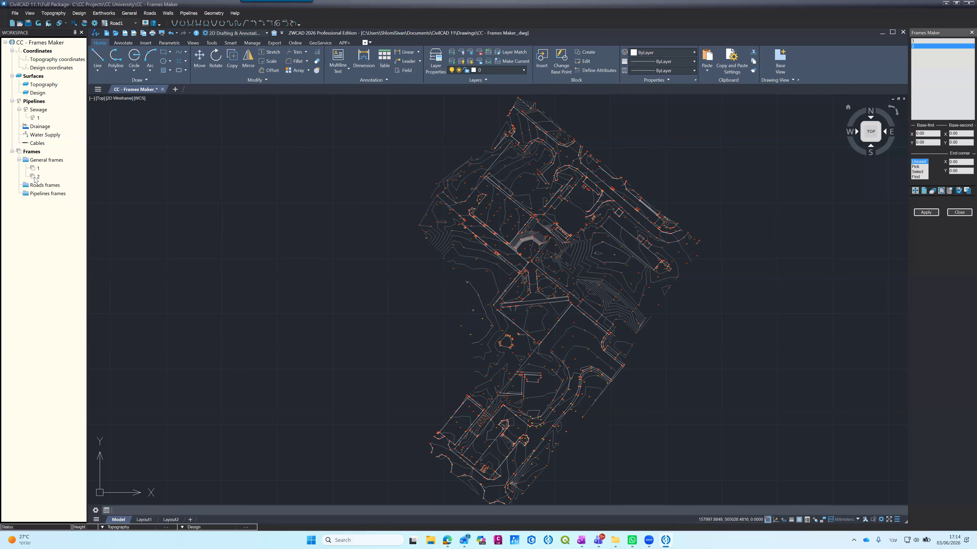
left_click(47, 161)
right_click(46, 162)
left_click(54, 176)
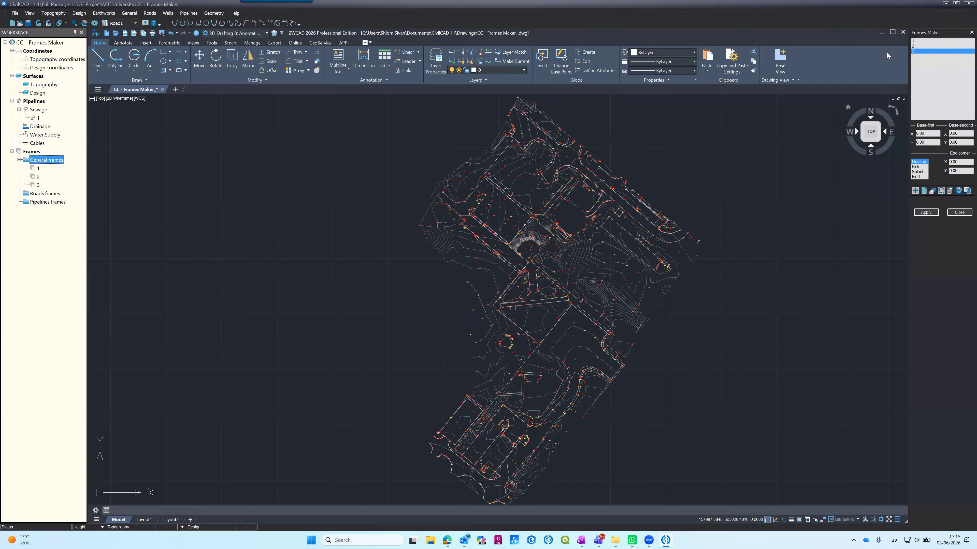
Step: Erase general frames 3 and 2, confirming each deletion
left_click(932, 191)
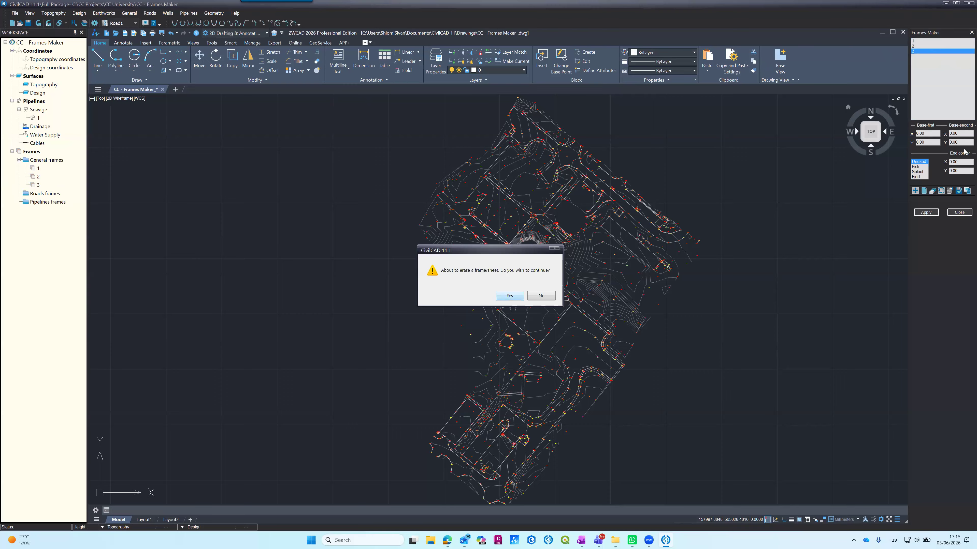
key("Return")
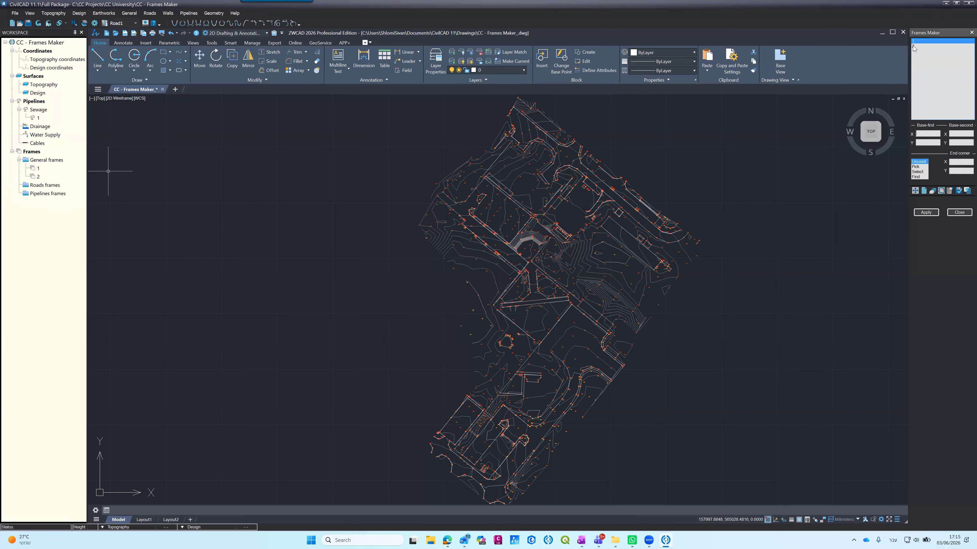
left_click(914, 48)
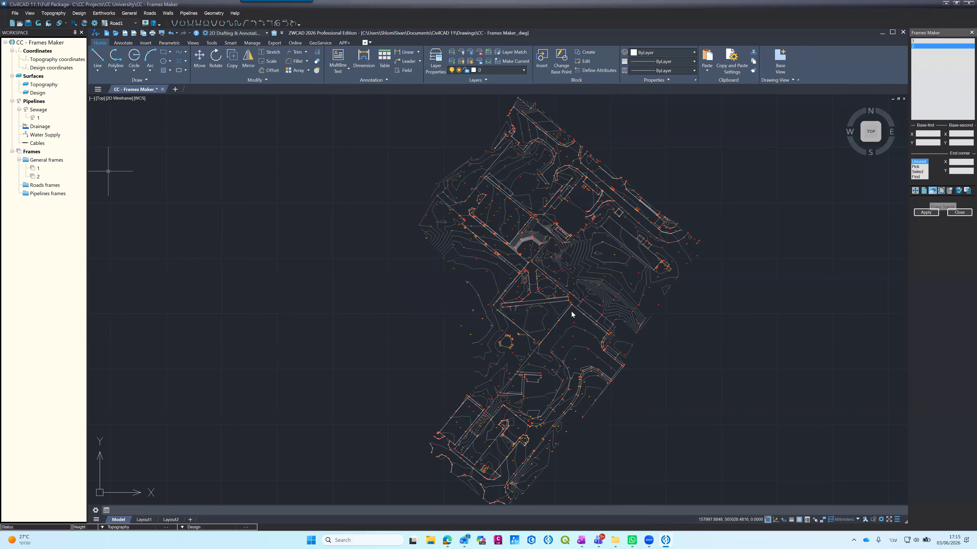
left_click(511, 297)
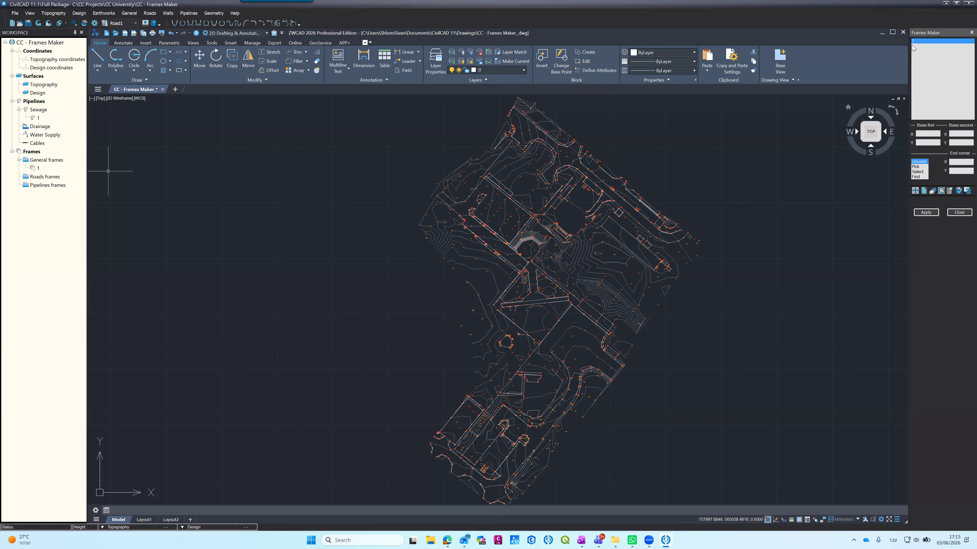
left_click(922, 134)
left_click(948, 191)
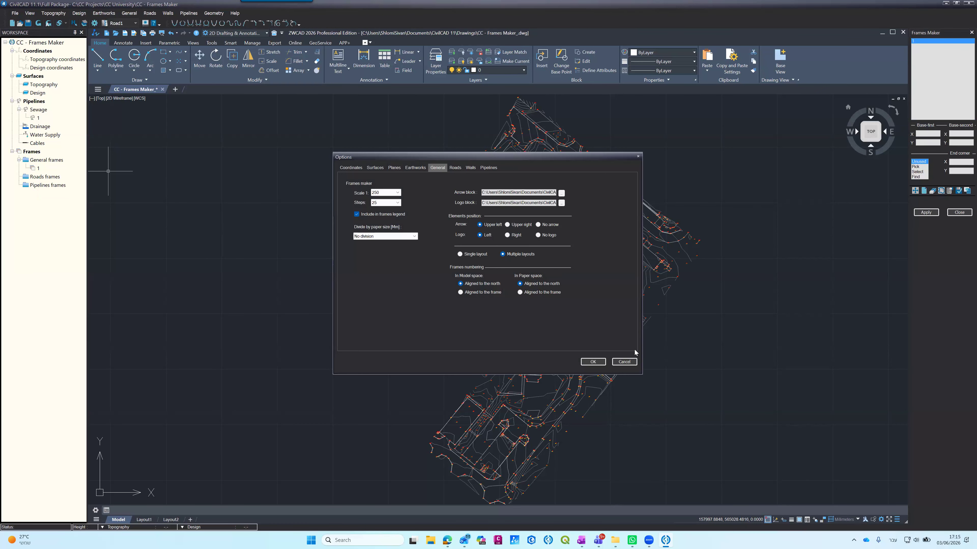
left_click(624, 362)
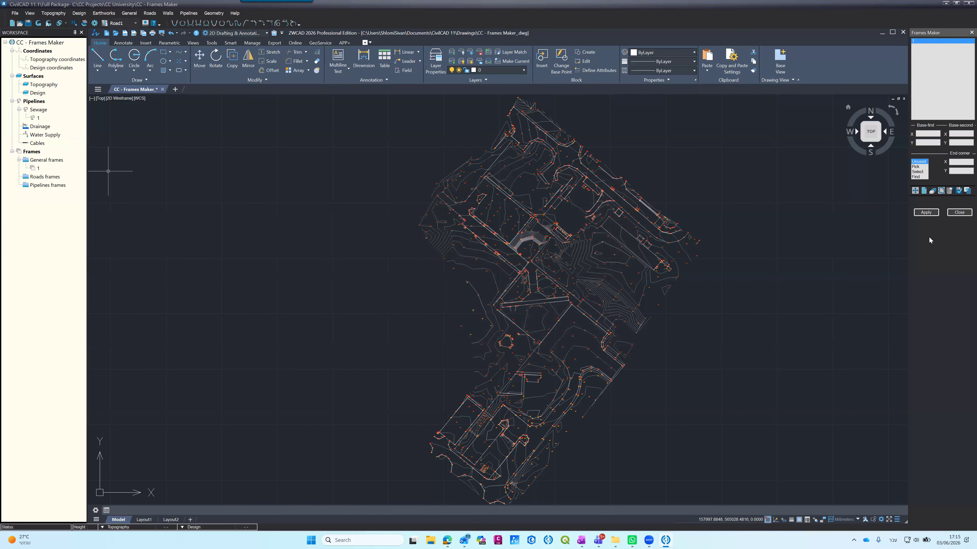
Step: Open the Frames Maker options and look through the available scale and steps values
left_click(948, 191)
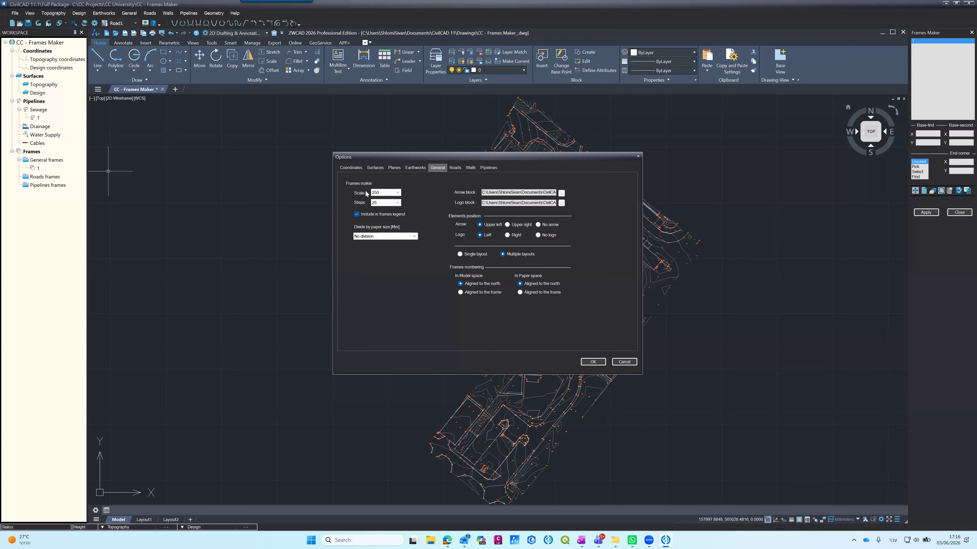
double_click(376, 193)
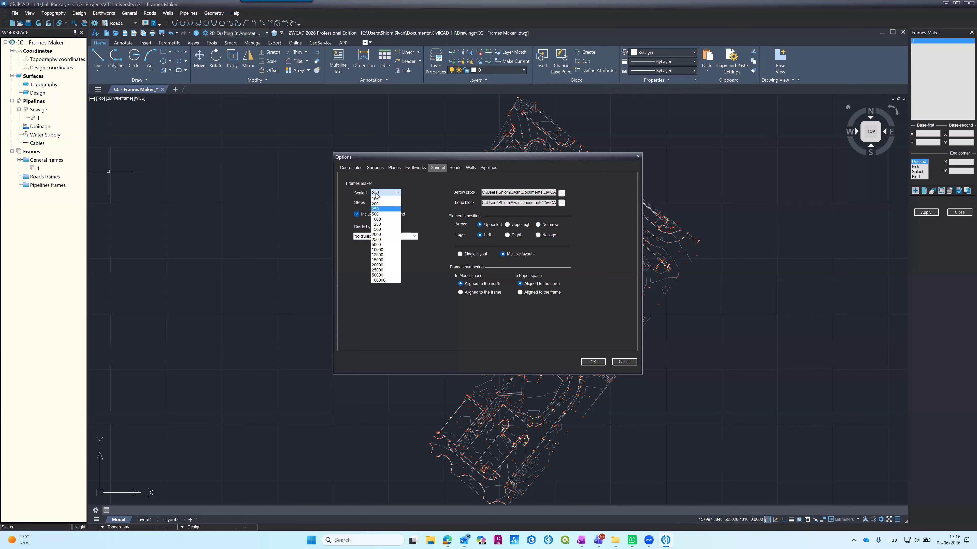
left_click(357, 210)
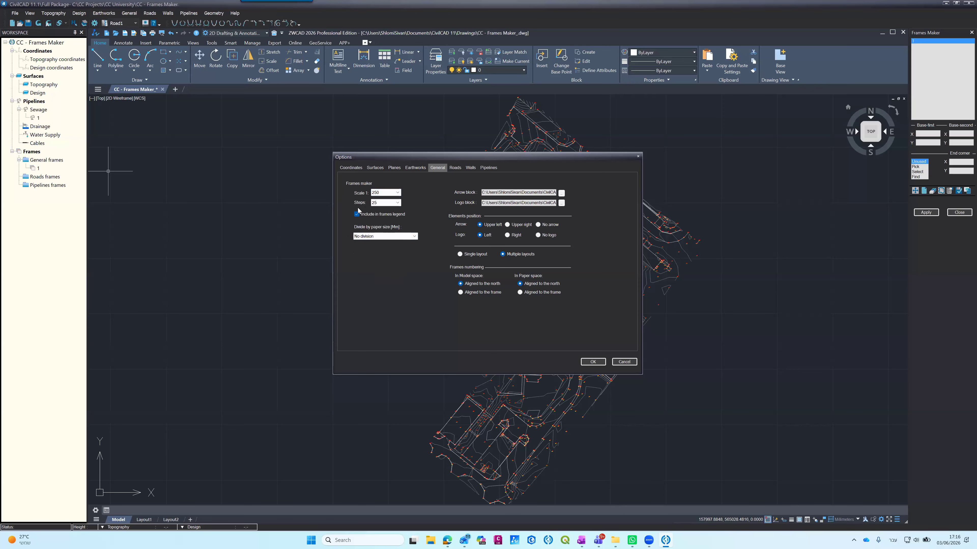
left_click(375, 204)
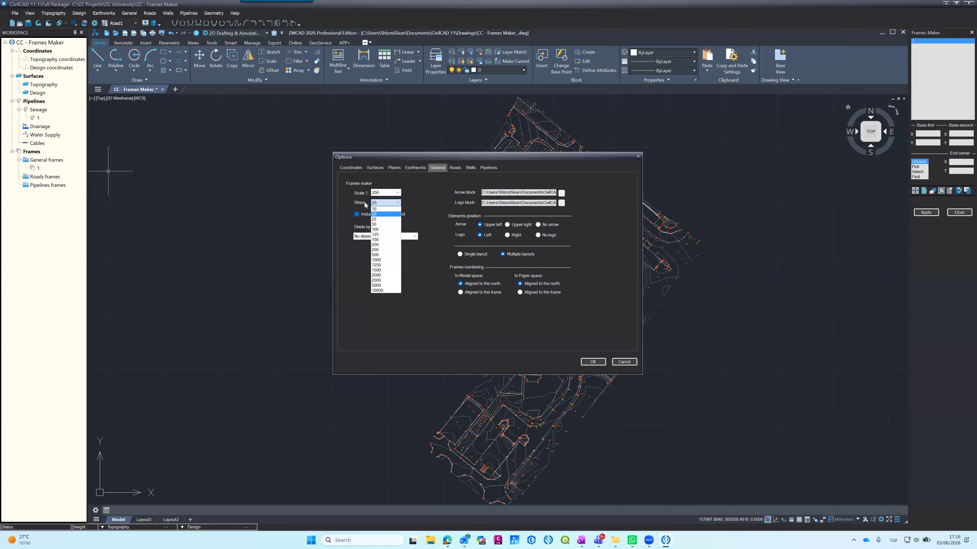
left_click(365, 204)
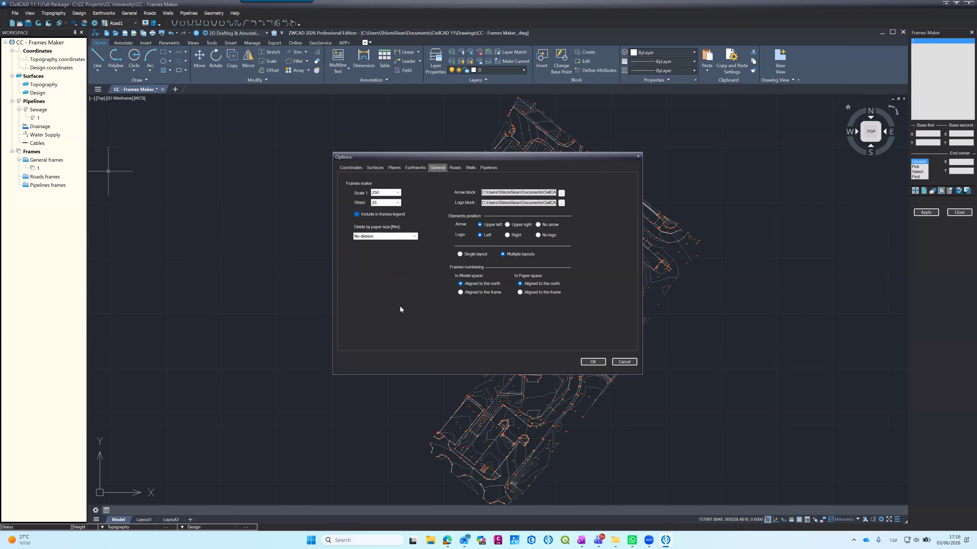
Step: Try a frames scale of 1:500 and then 1:1000, with the steps set to 50
double_click(380, 192)
left_click(380, 192)
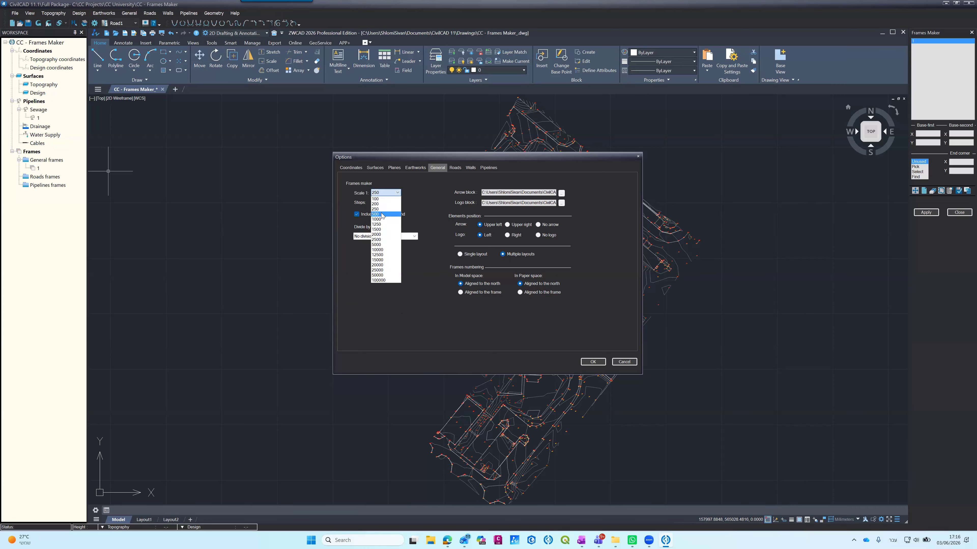
left_click(377, 214)
left_click(376, 195)
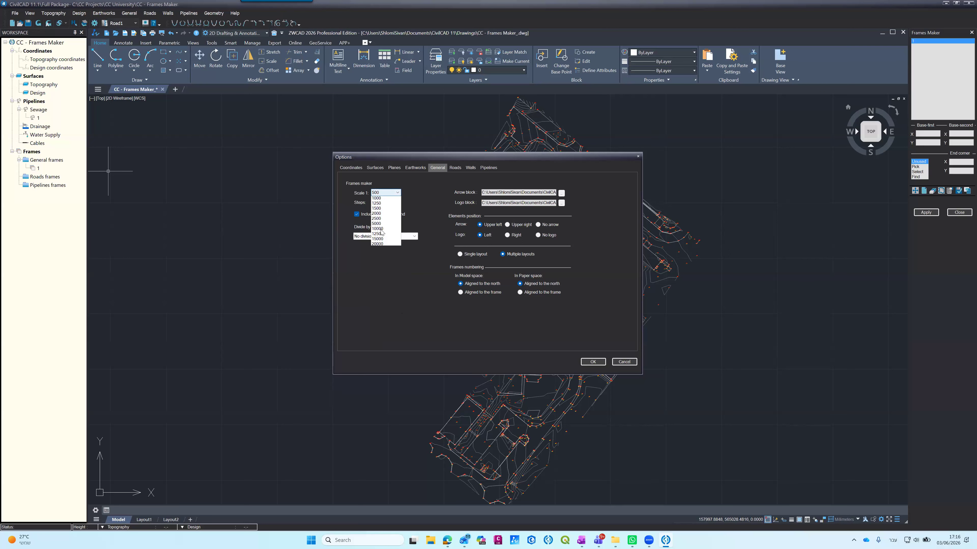
left_click(378, 203)
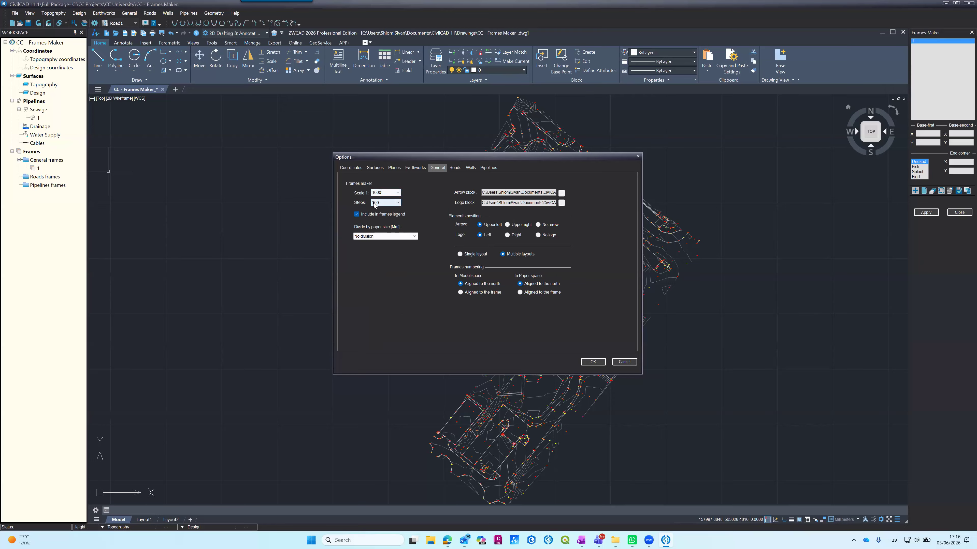
left_click(374, 204)
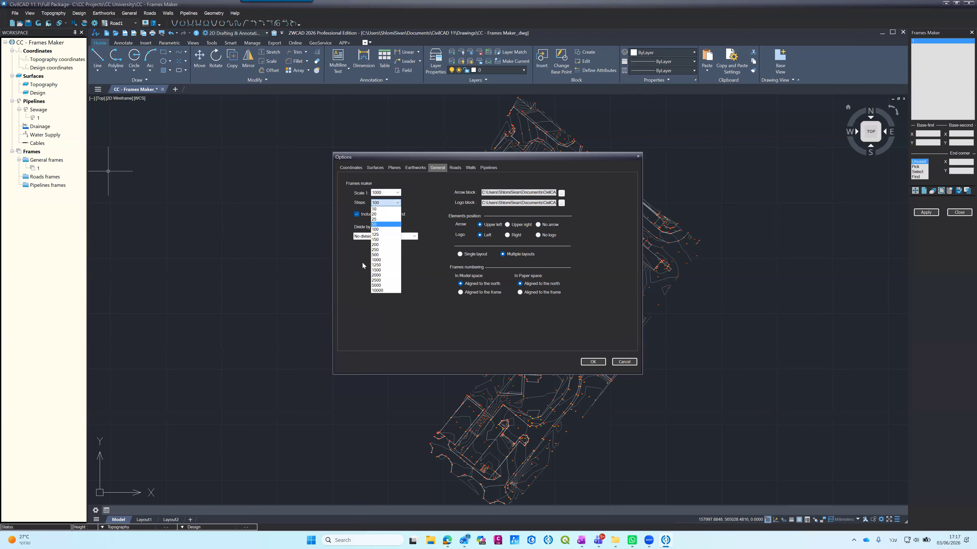
left_click(373, 225)
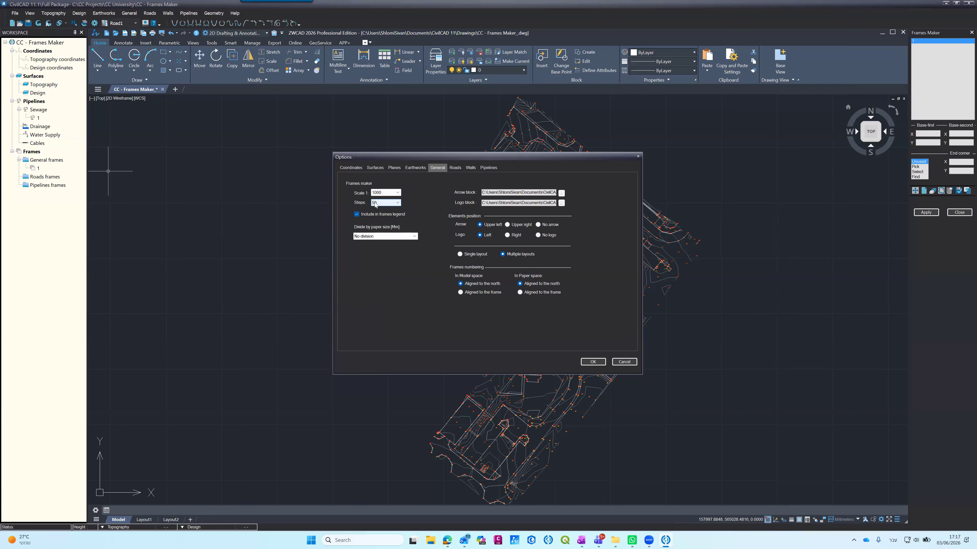
Step: Set the frames scale to 1:250 and divide the frames by A0 (1189x841mm) paper size
left_click(377, 194)
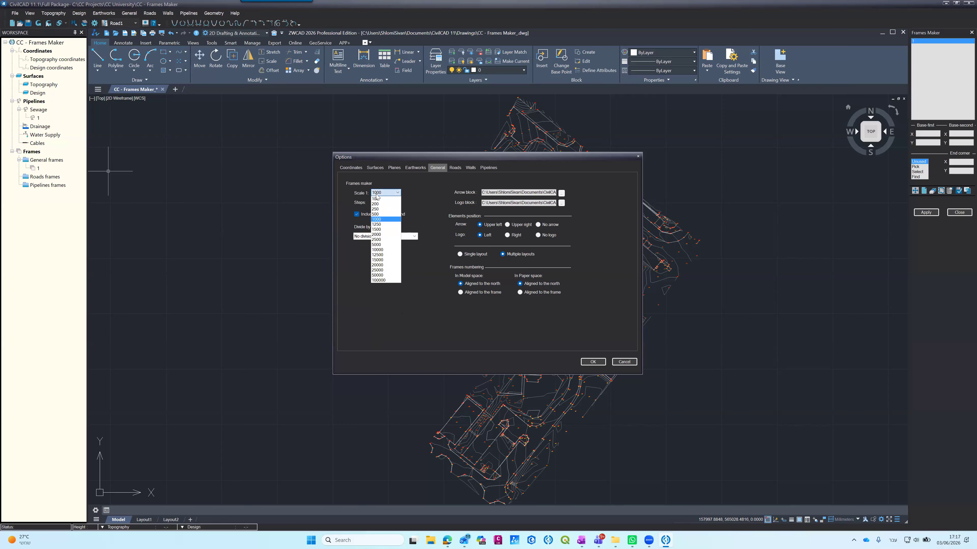
left_click(375, 208)
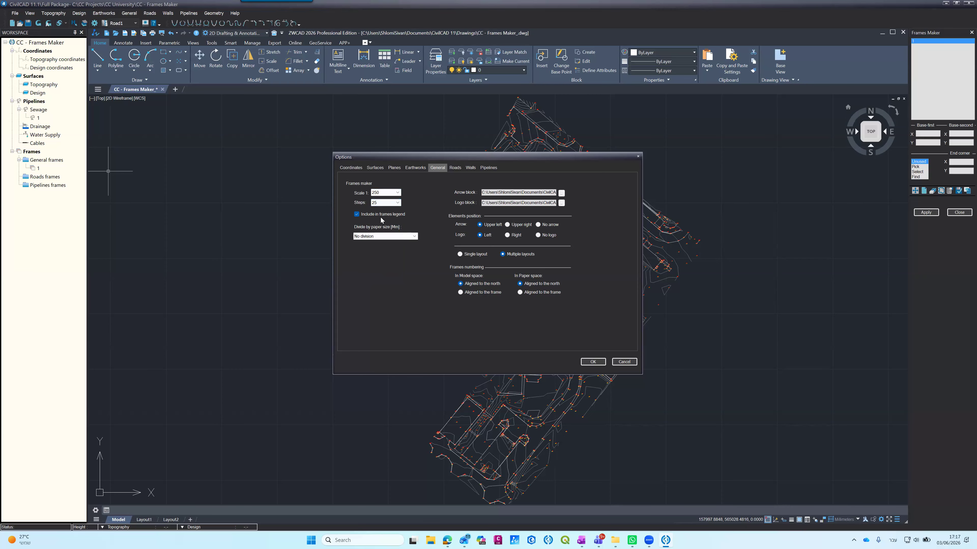
left_click(380, 237)
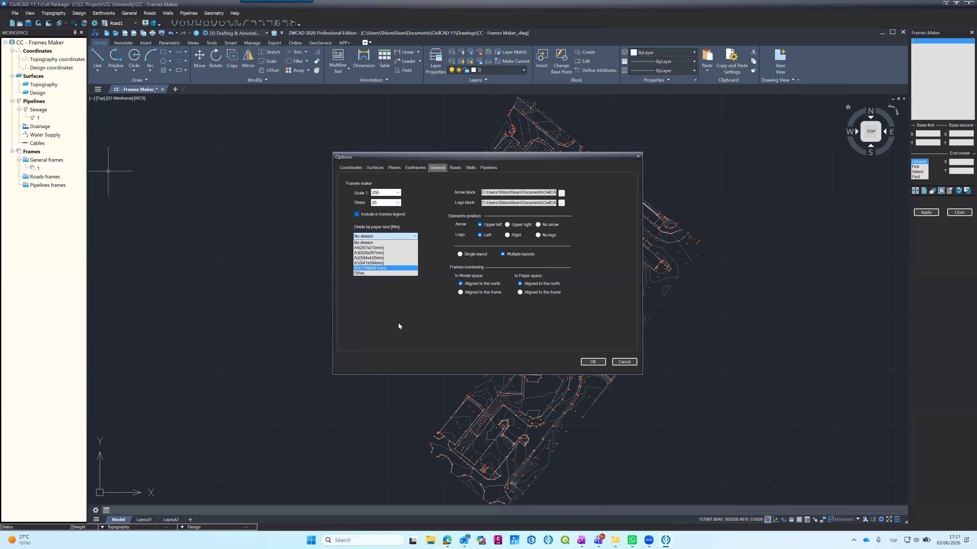
key("Return")
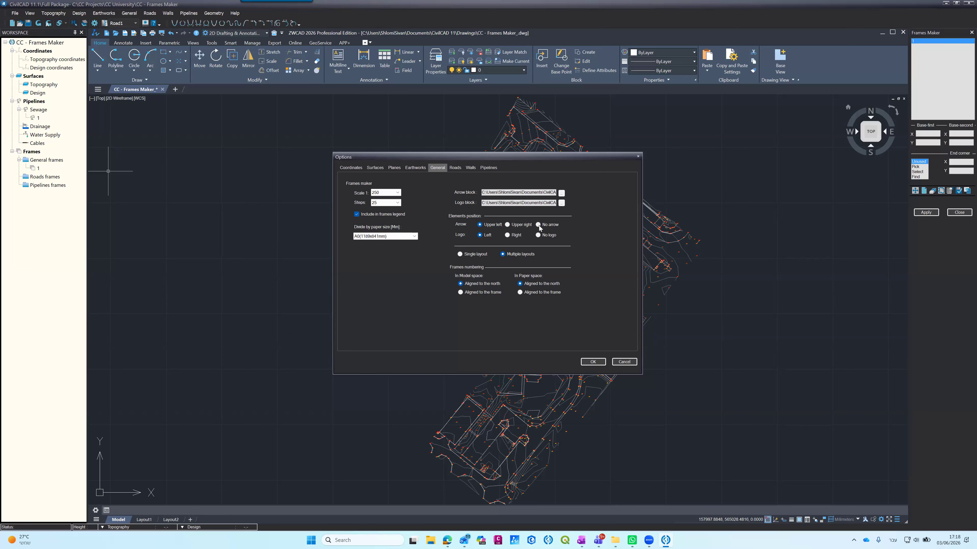
Step: Set the arrow position to No arrow, view the logo block file selection, and accept the Frames Maker options
key("Left")
left_click(561, 203)
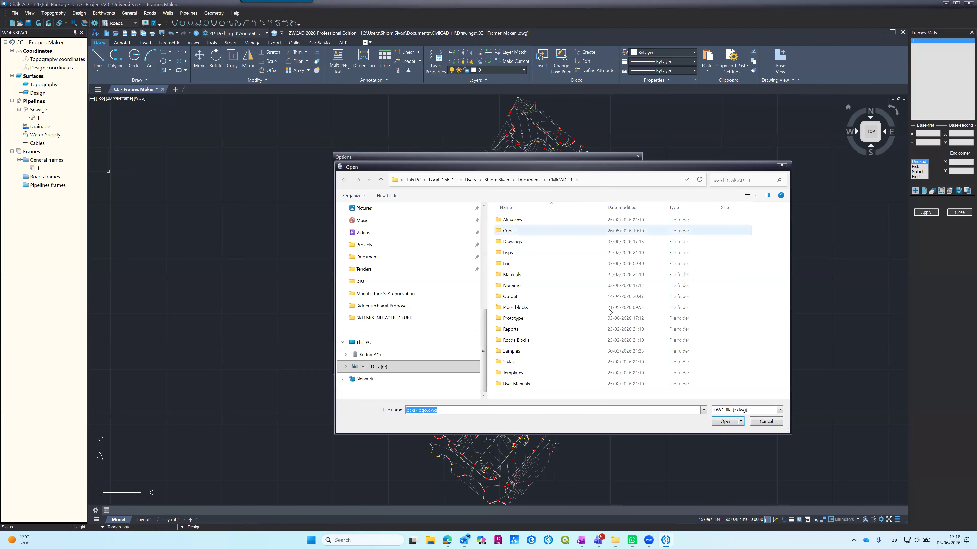
left_click(764, 419)
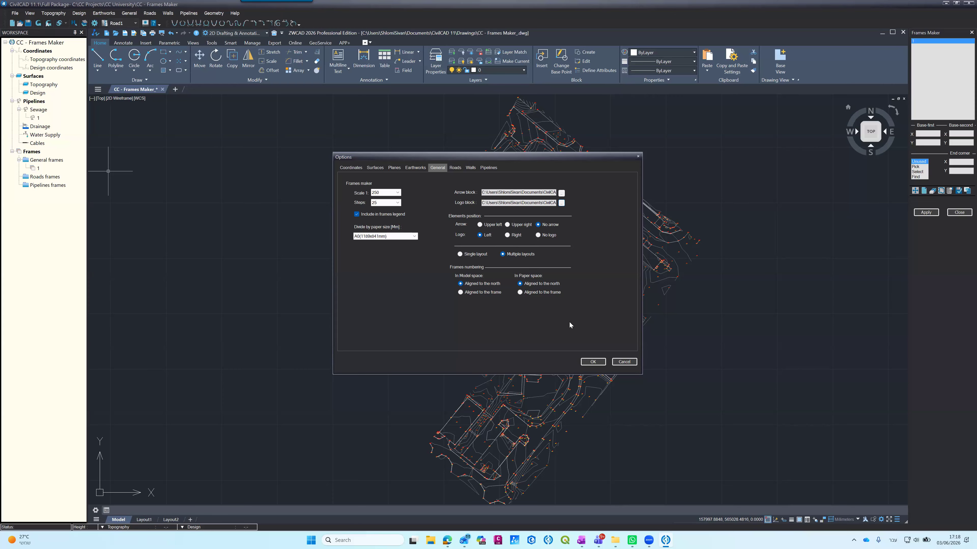
left_click(591, 363)
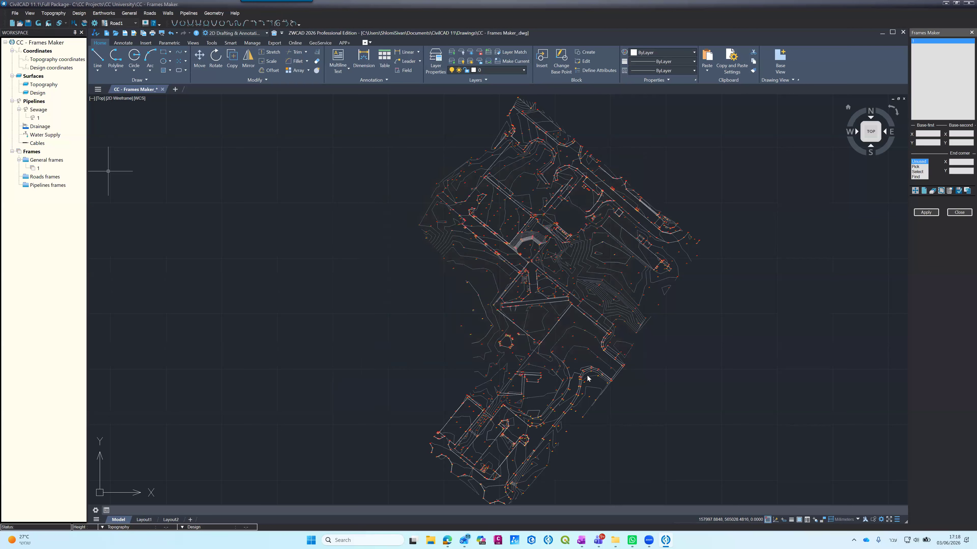
Step: Set the arrow position to Upper left in the Frames Maker options and accept them
left_click(950, 191)
left_click(480, 224)
left_click(585, 361)
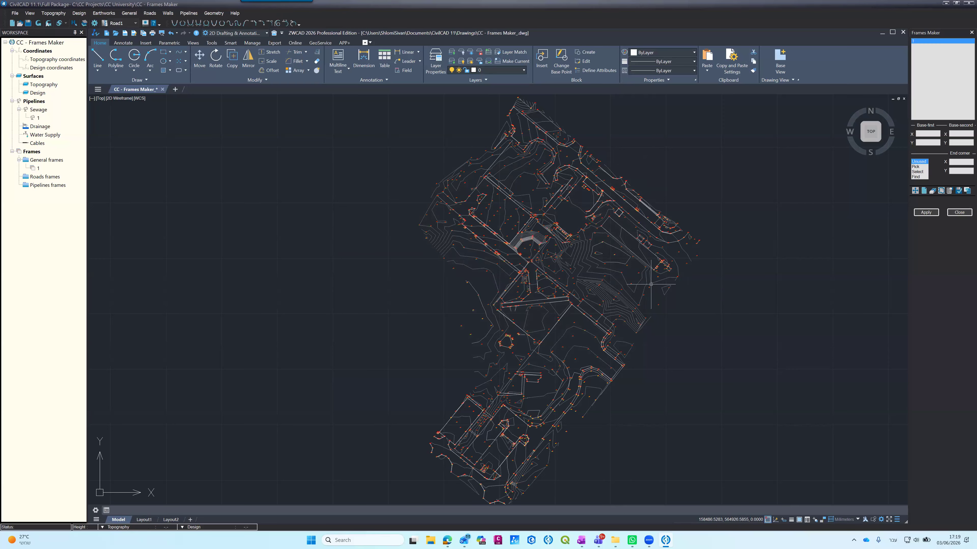
Step: Locate the frame on the drawing, with its base corner in the empty area southwest of the site plan
left_click(965, 194)
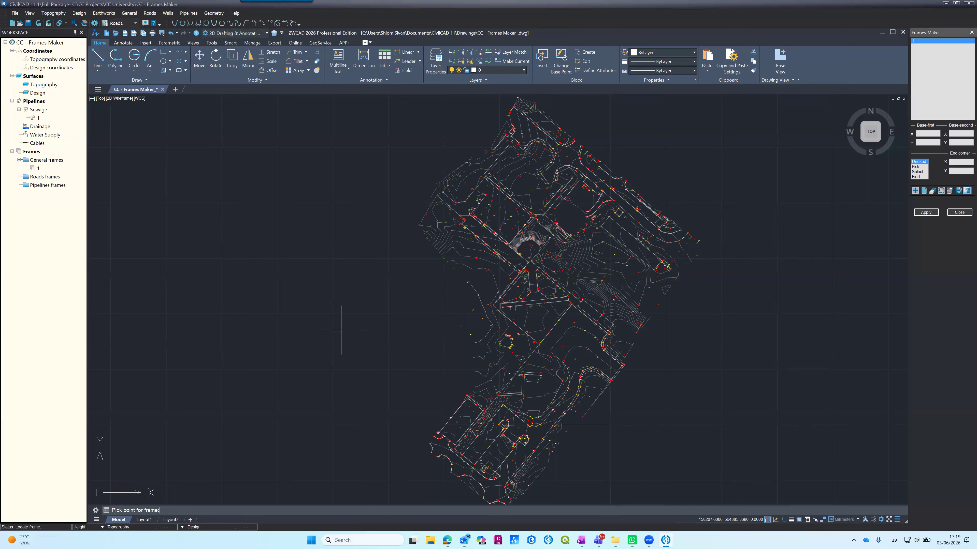
left_click(185, 404)
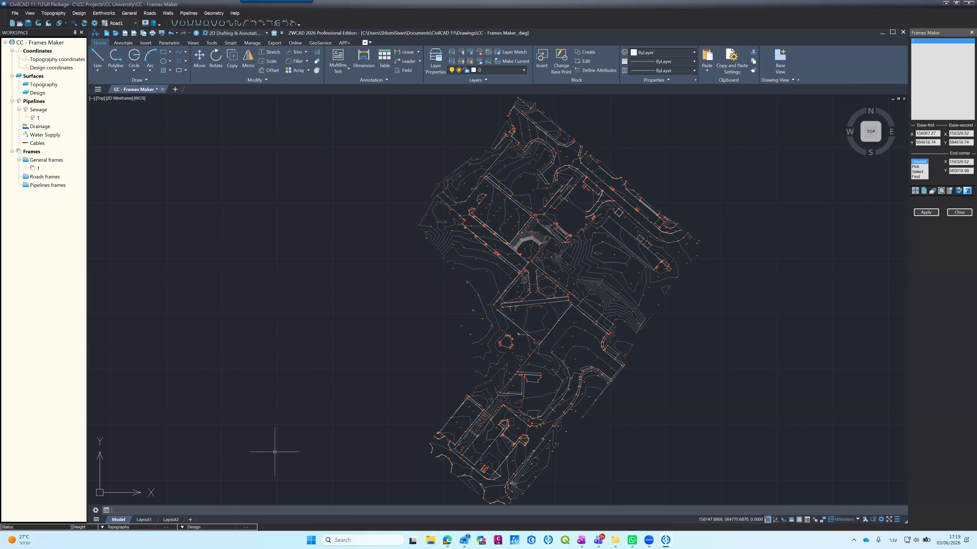
scroll(264, 396, "down", 4)
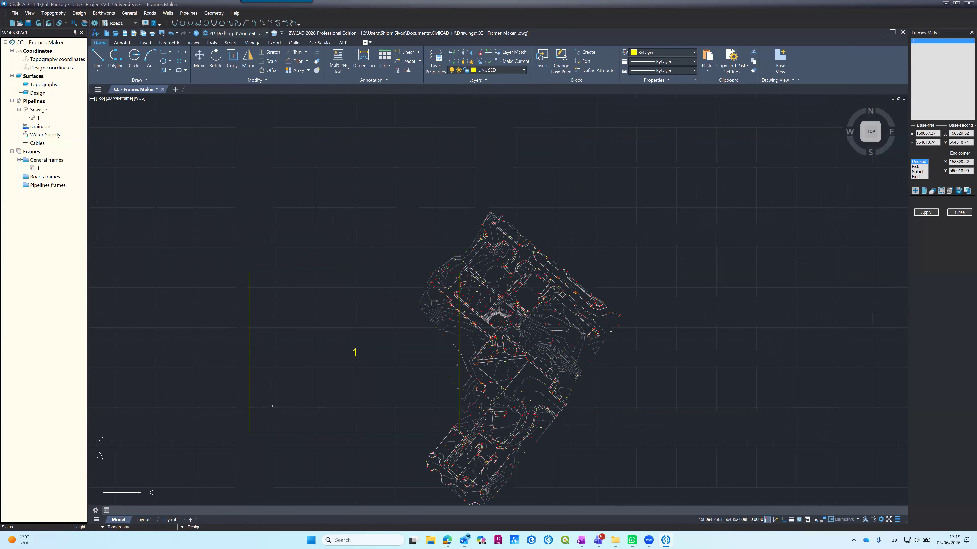
scroll(269, 403, "up", 2)
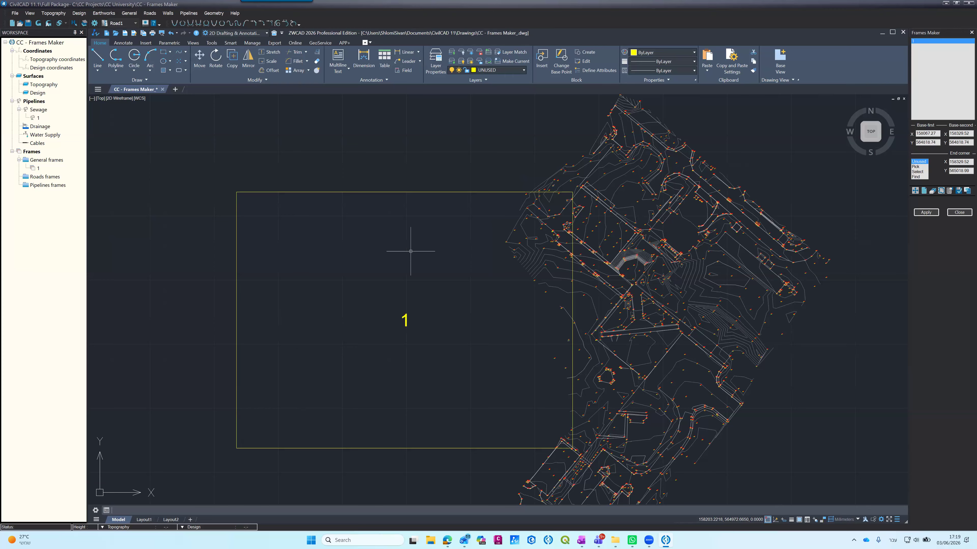
Step: Try a frames scale of 1:500 and locate the frame on the drawing again from a point southwest of the plan
left_click(954, 192)
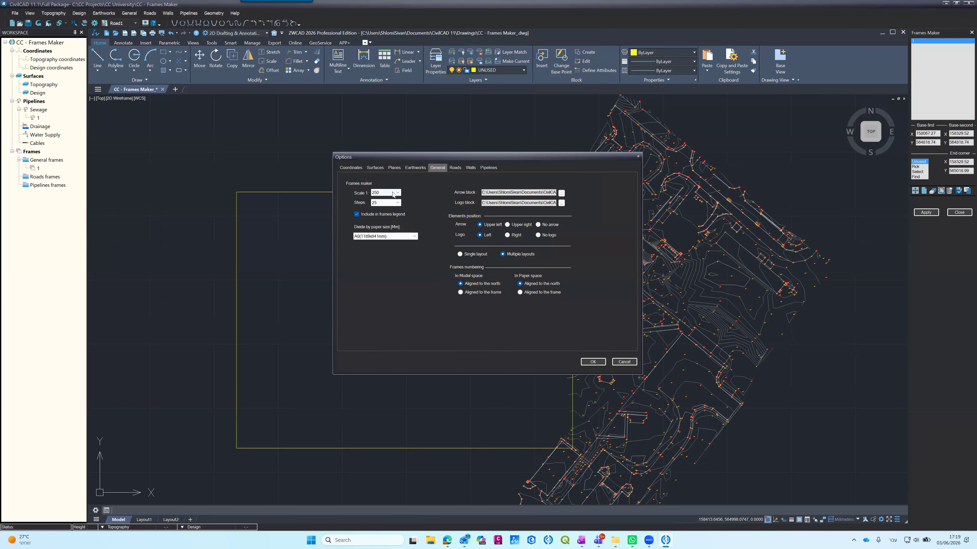
left_click(381, 194)
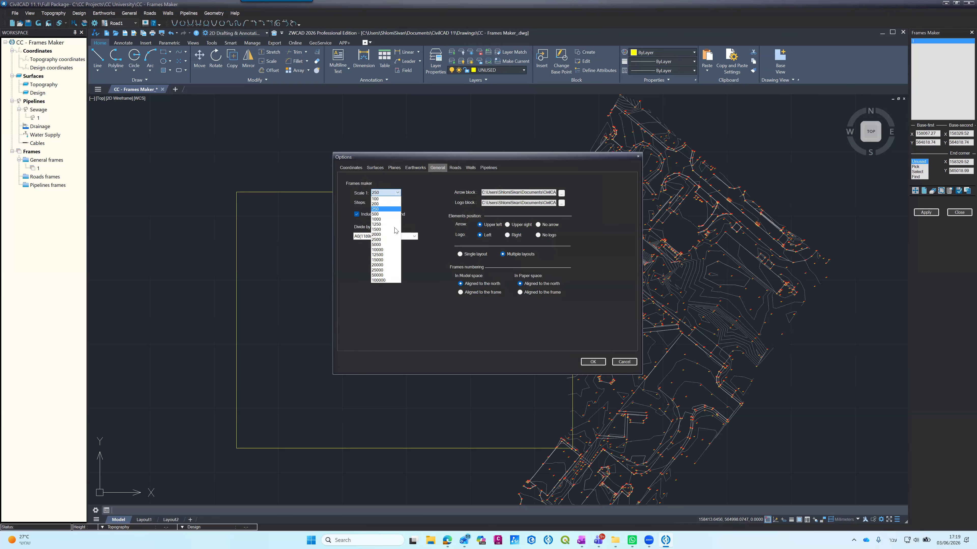
left_click(384, 214)
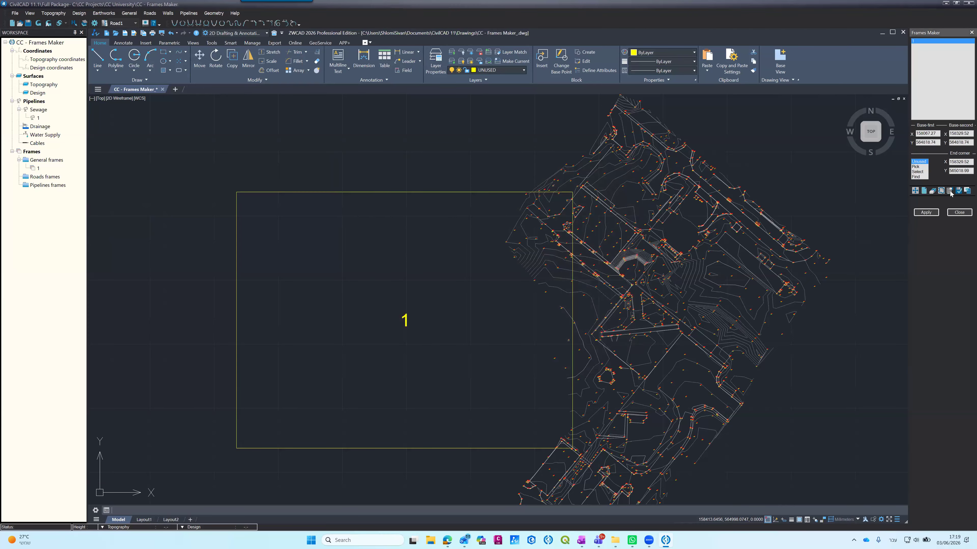
left_click(967, 192)
left_click(276, 427)
scroll(338, 392, "down", 6)
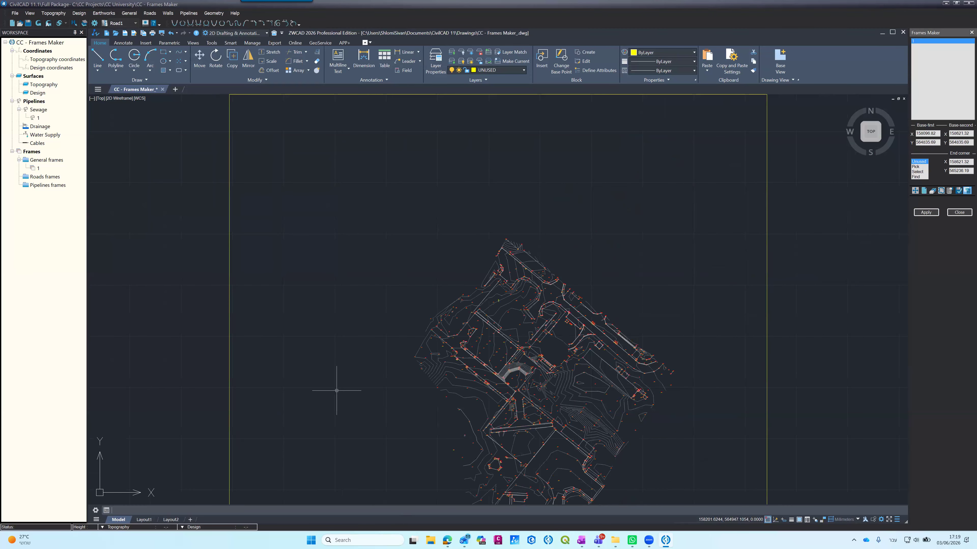
scroll(344, 399, "up", 2)
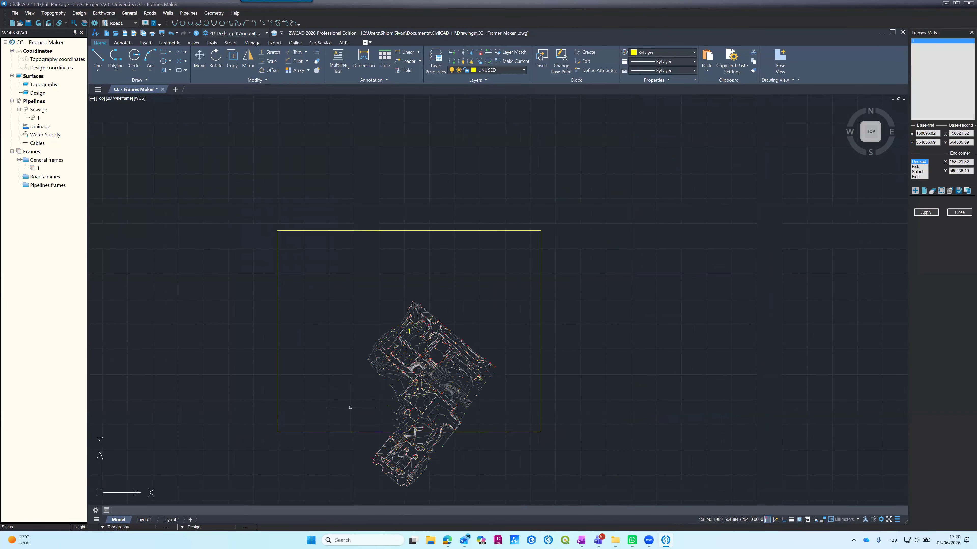
scroll(372, 432, "up", 2)
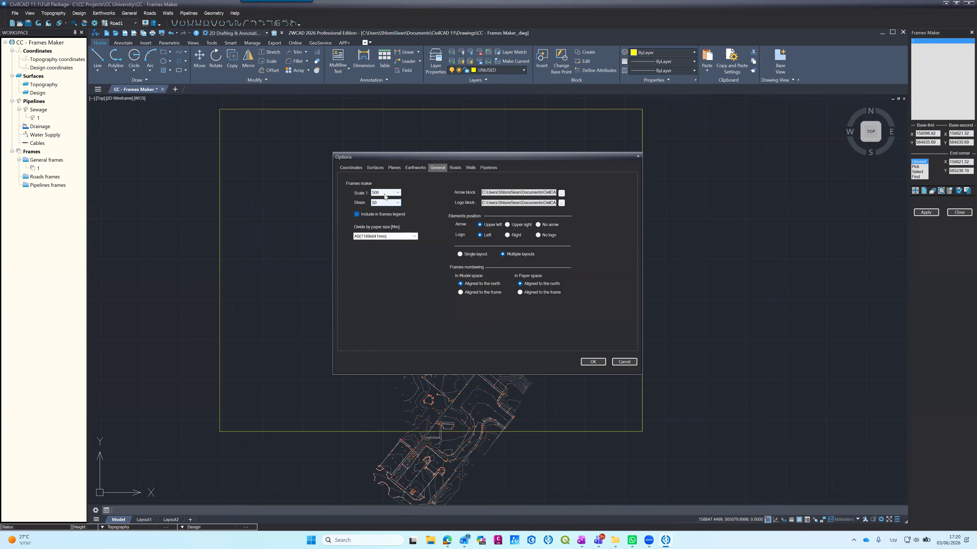
Step: Set the frames scale to 1:250 and locate the frame on the drawing again, southwest of the site plan
left_click(385, 193)
left_click(384, 209)
left_click(593, 362)
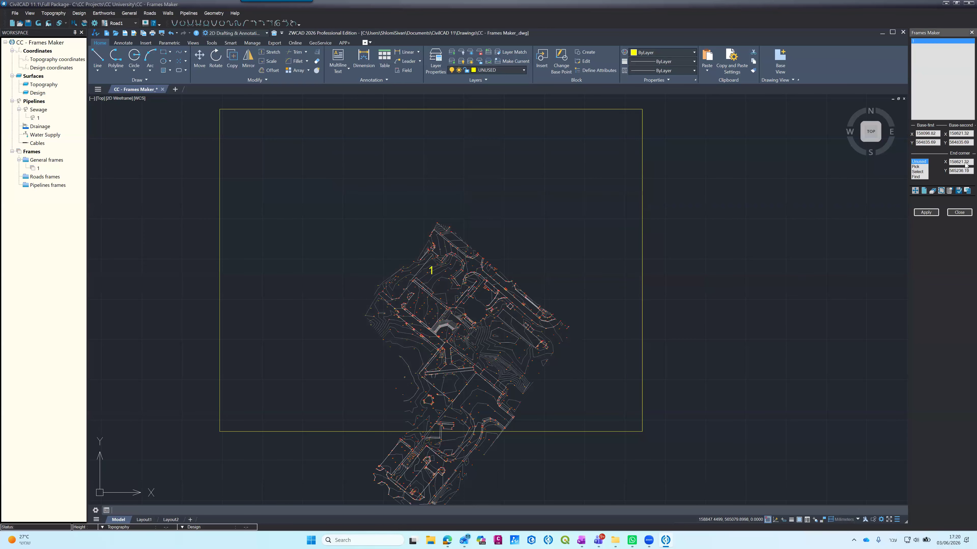
left_click(967, 191)
left_click(254, 469)
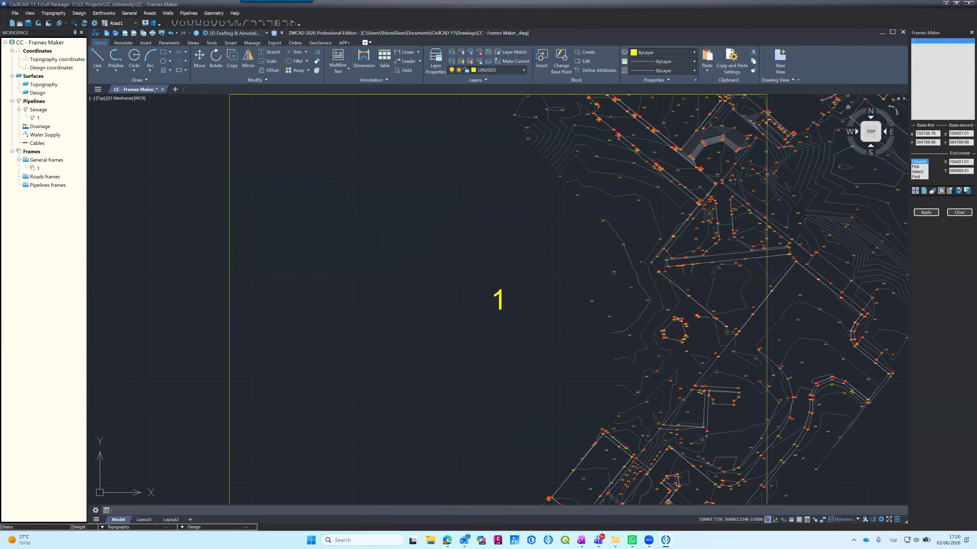
scroll(474, 247, "down", 8)
scroll(474, 247, "up", 4)
scroll(474, 247, "up", 2)
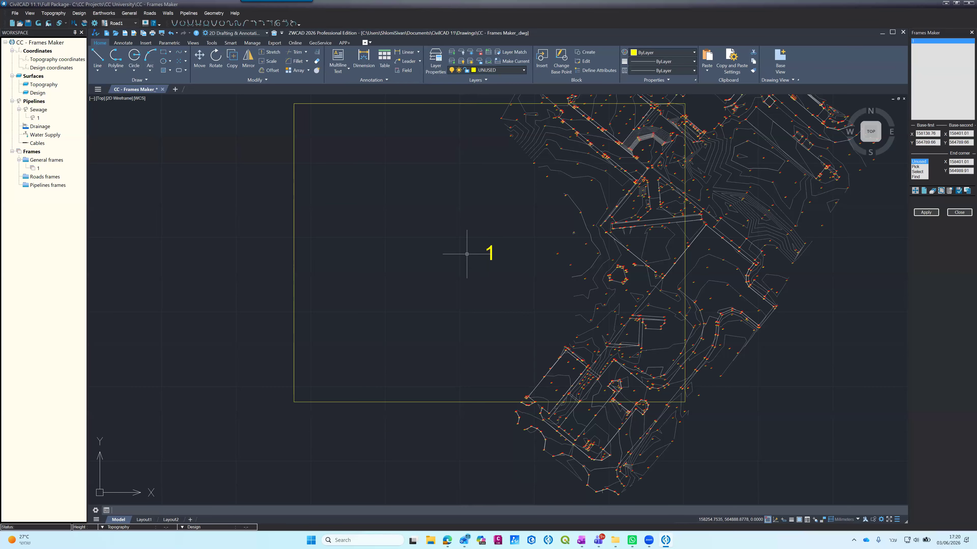
Step: Create a layer named FRAMES, make it current and give it the light green colour 91
left_click(435, 61)
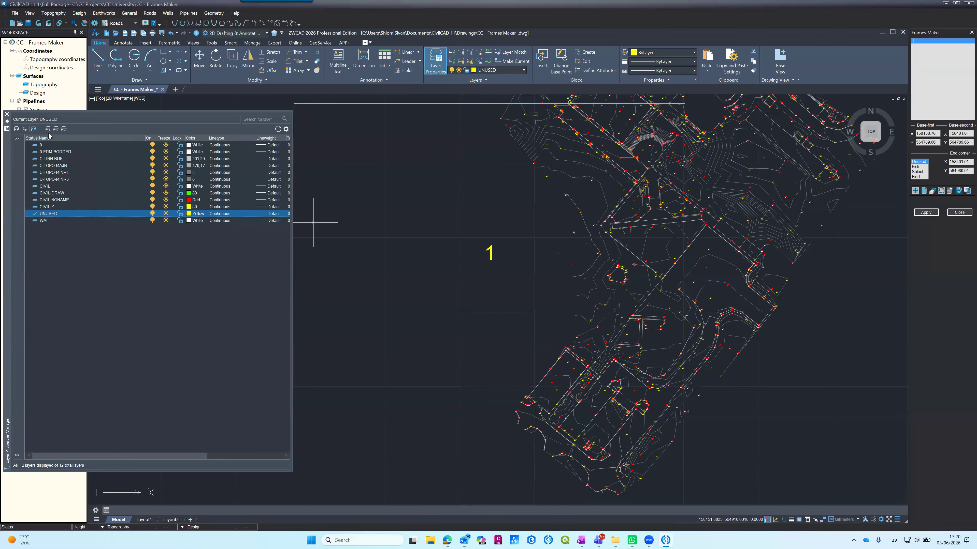
left_click(48, 129)
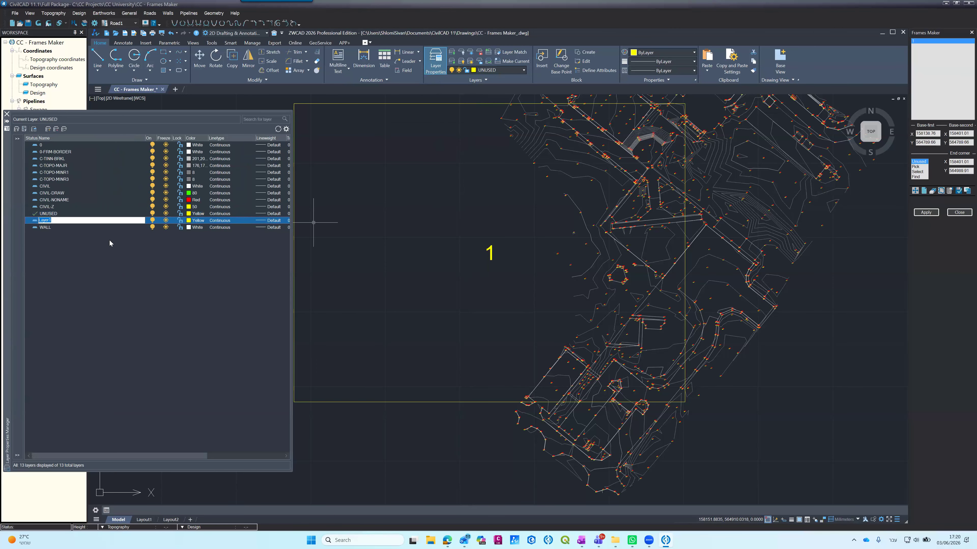
type("FRAM")
key("Return")
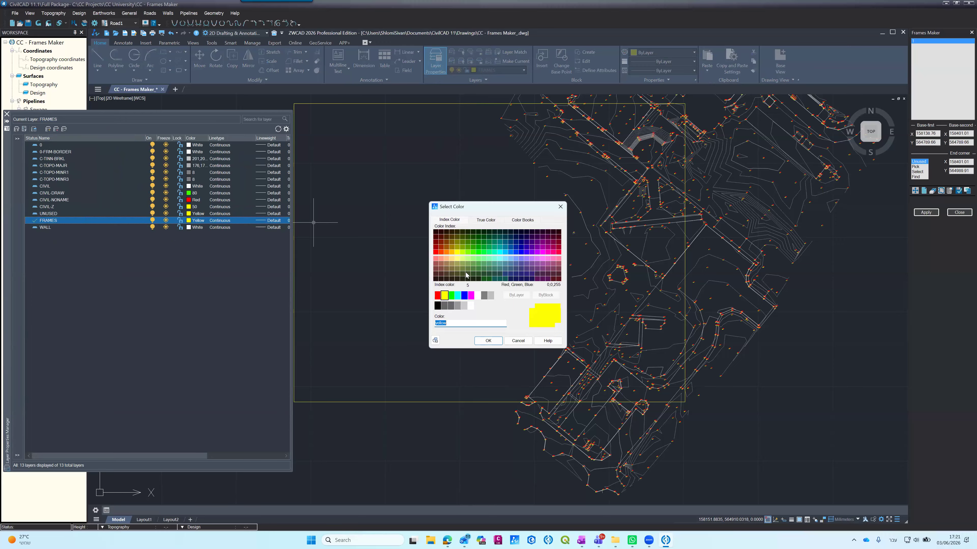
left_click(480, 259)
key("Return")
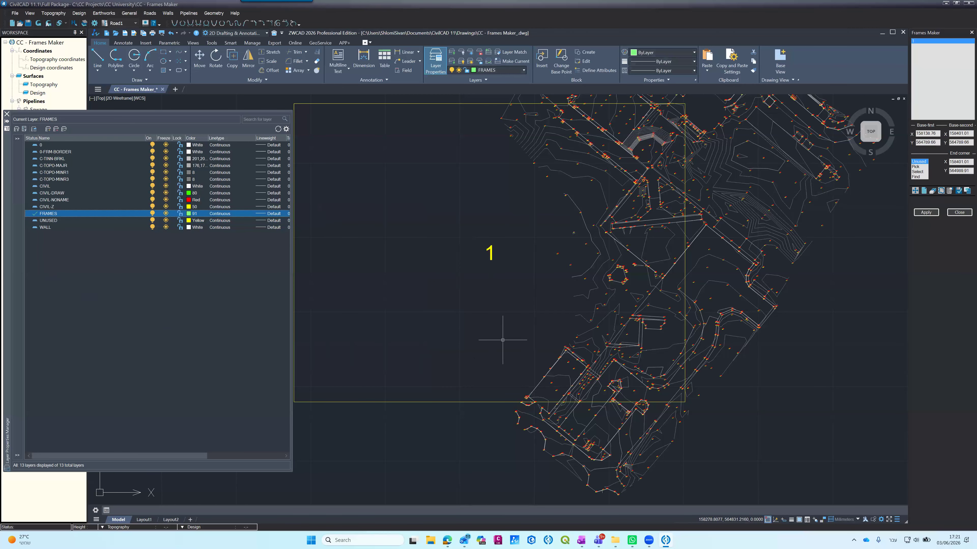
Step: Move the frame rectangle southeast so that it surrounds the southern part of the site plan
scroll(502, 340, "down", 4)
scroll(503, 349, "up", 4)
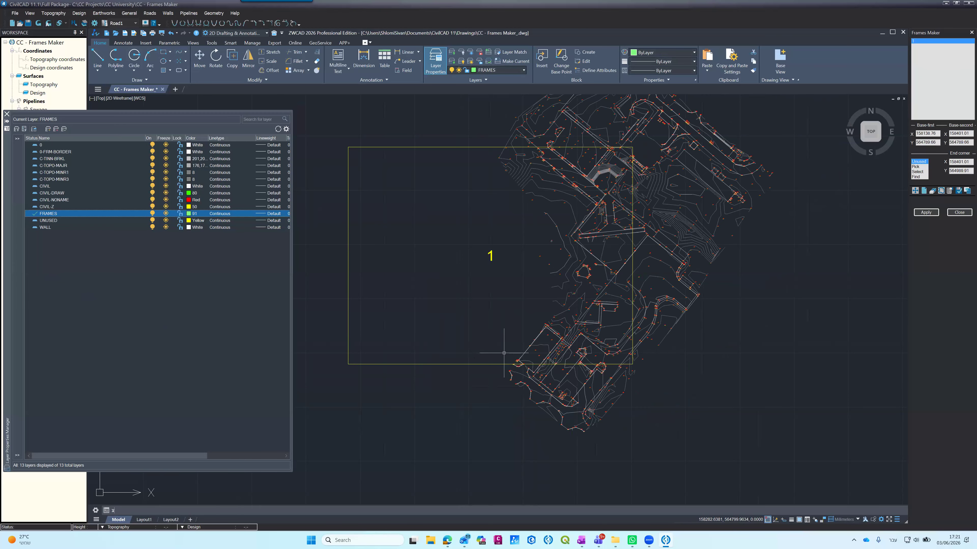
key("alt+shift")
type("m")
key("space")
left_click(405, 364)
key("space")
left_click(405, 364)
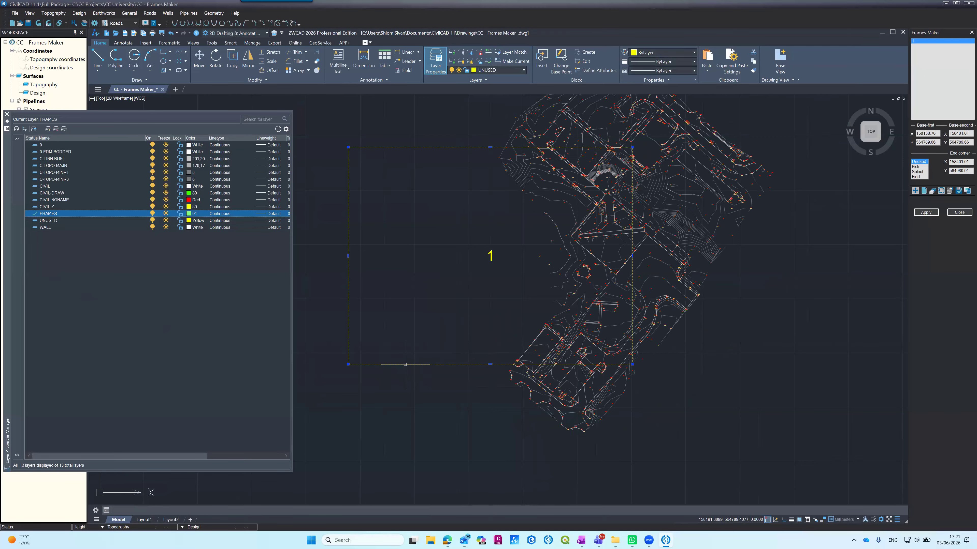
type("mo")
key("space")
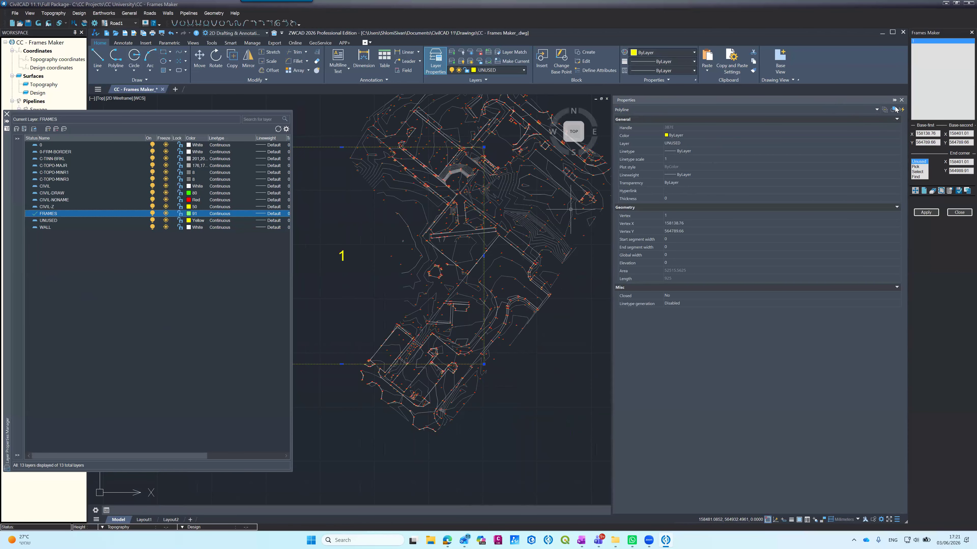
left_click(901, 100)
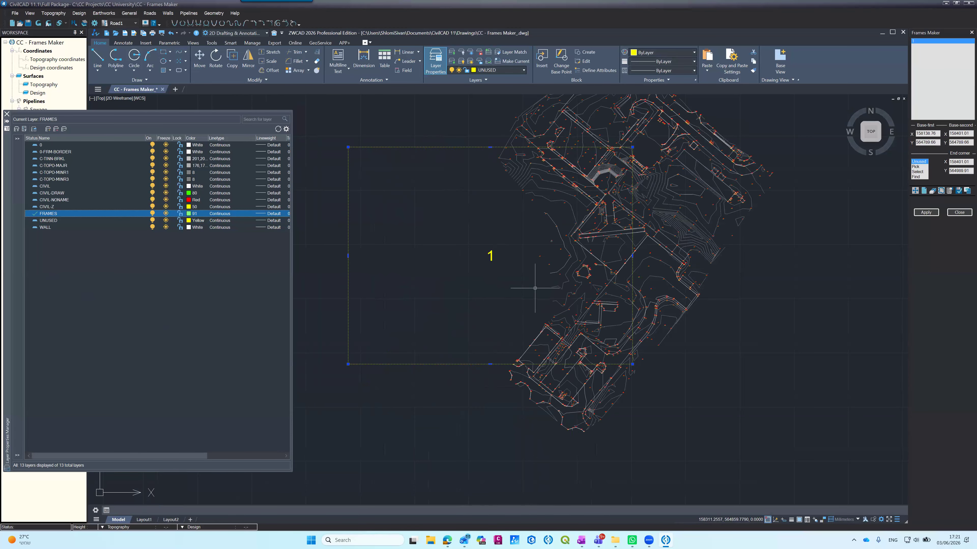
type("m")
key("Return")
left_click(449, 317)
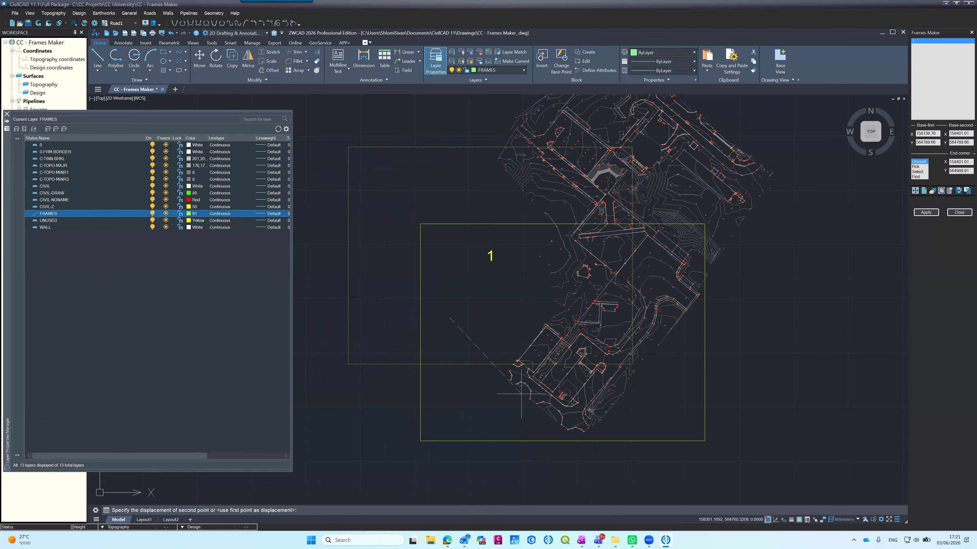
left_click(555, 418)
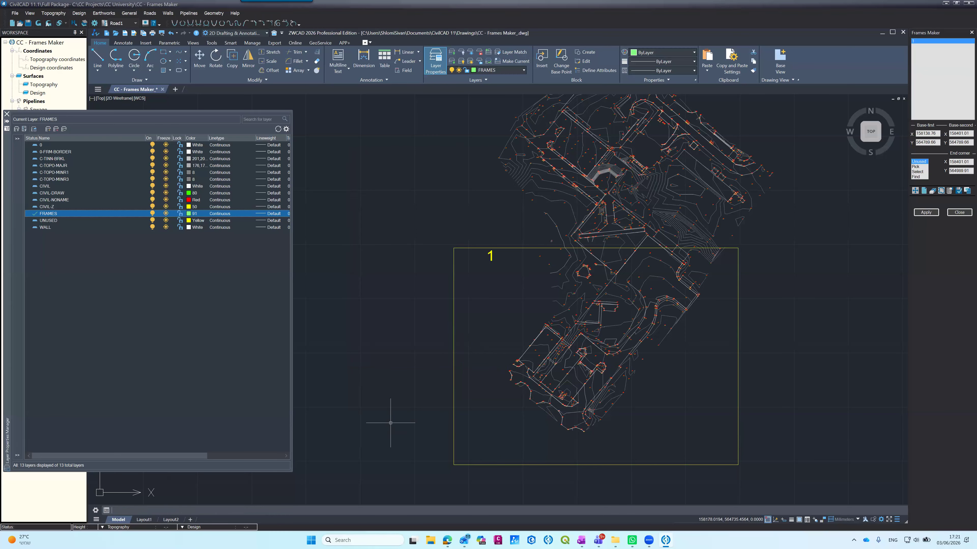
Step: Assign the moved frame rectangle to the FRAMES layer through its properties
left_click(453, 374)
type("pr")
key("Return")
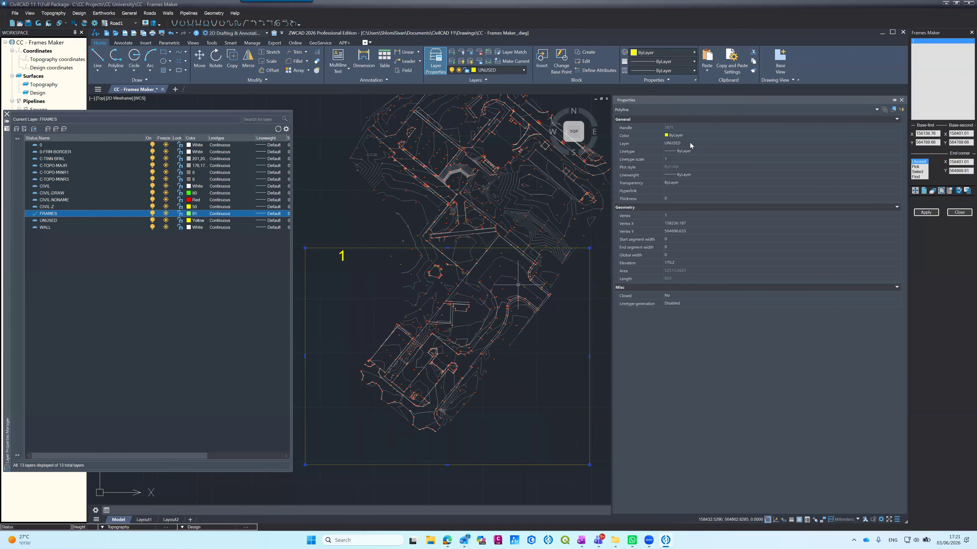
left_click(692, 145)
left_click(691, 145)
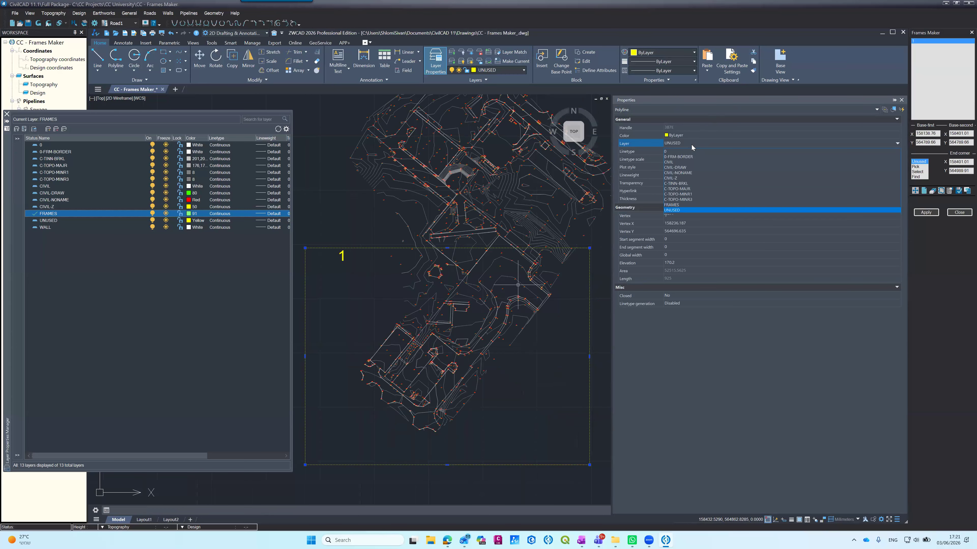
key("Up")
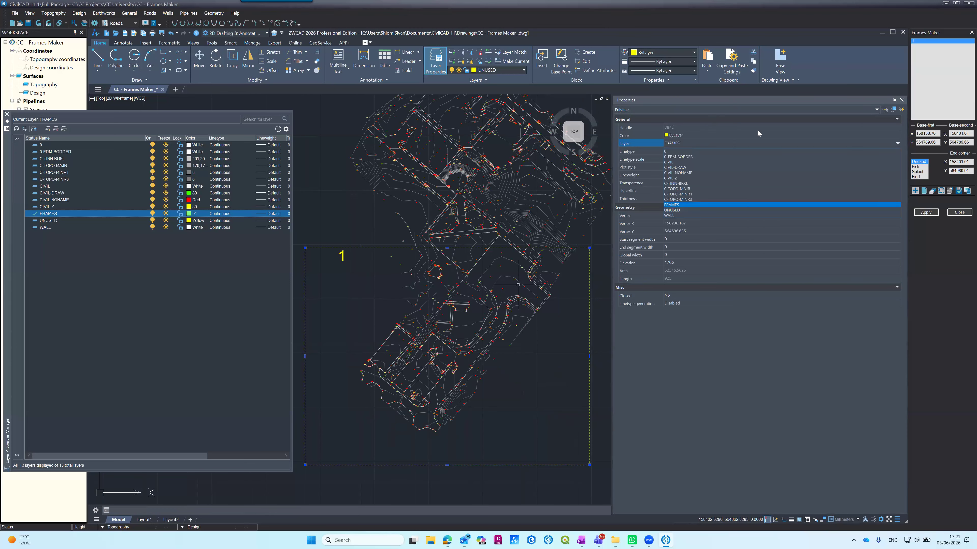
key("Return")
left_click(901, 101)
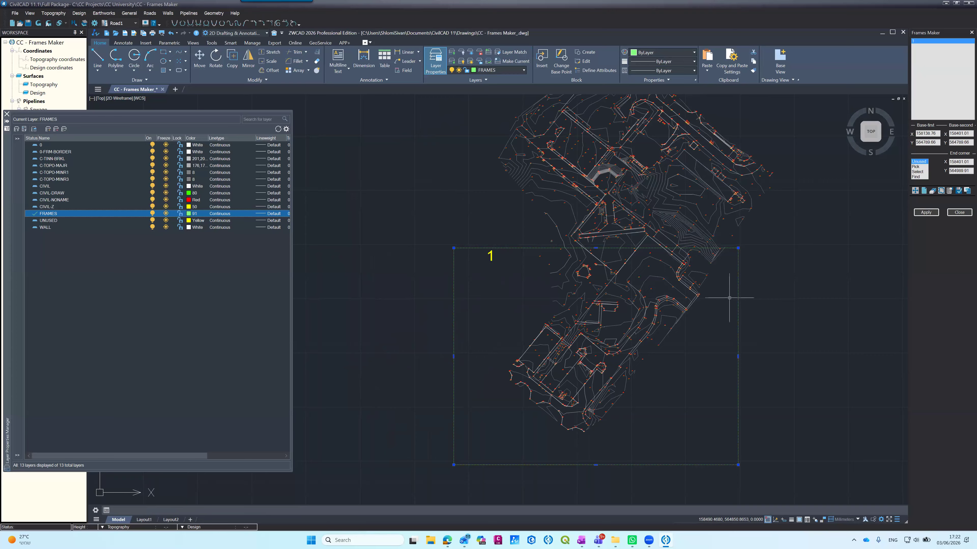
Step: Define frame 1 with the Select method from the moved rectangle, and close the layer manager
left_click(917, 172)
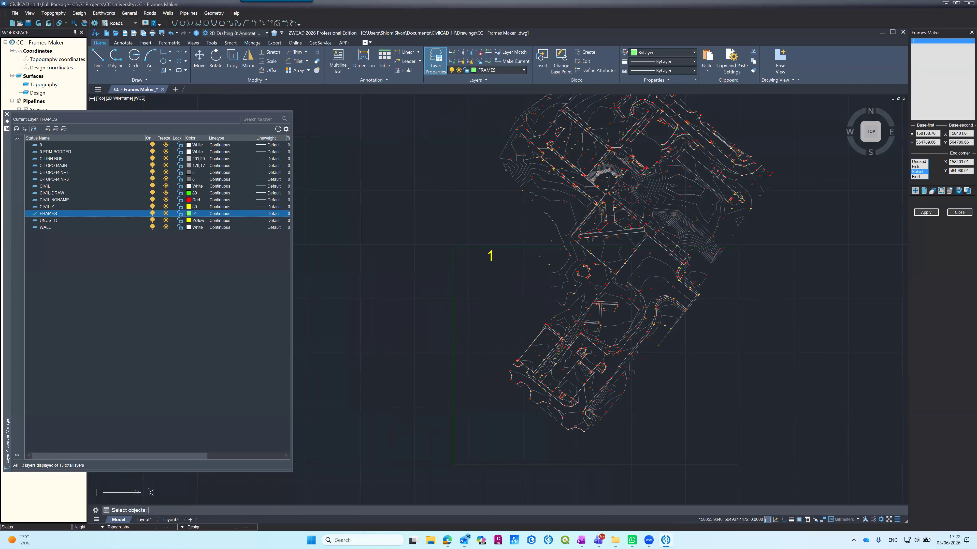
left_click(738, 302)
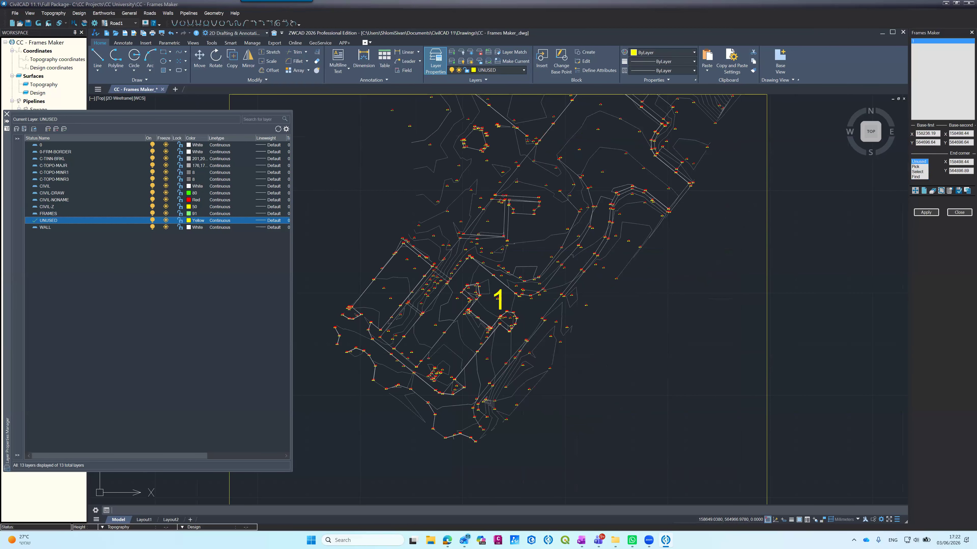
scroll(549, 334, "down", 8)
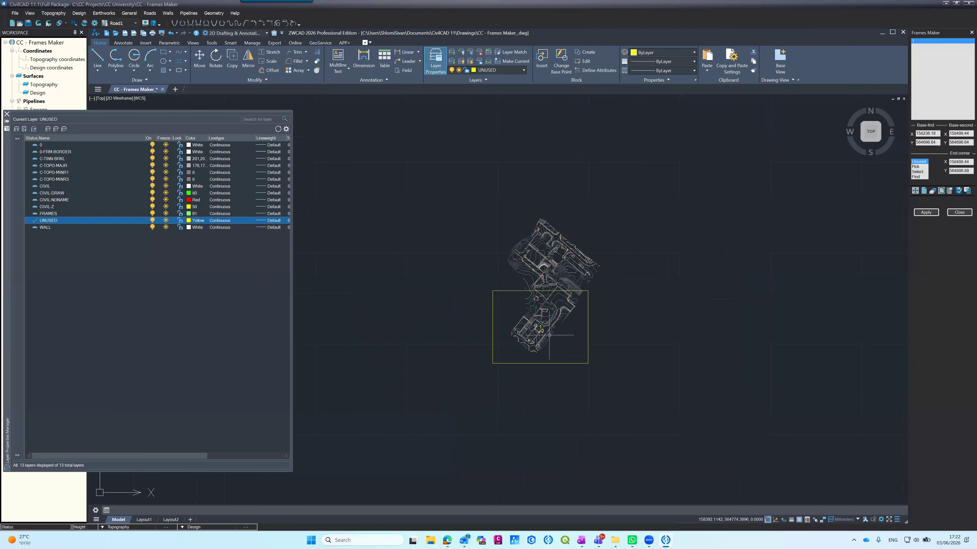
scroll(550, 334, "up", 2)
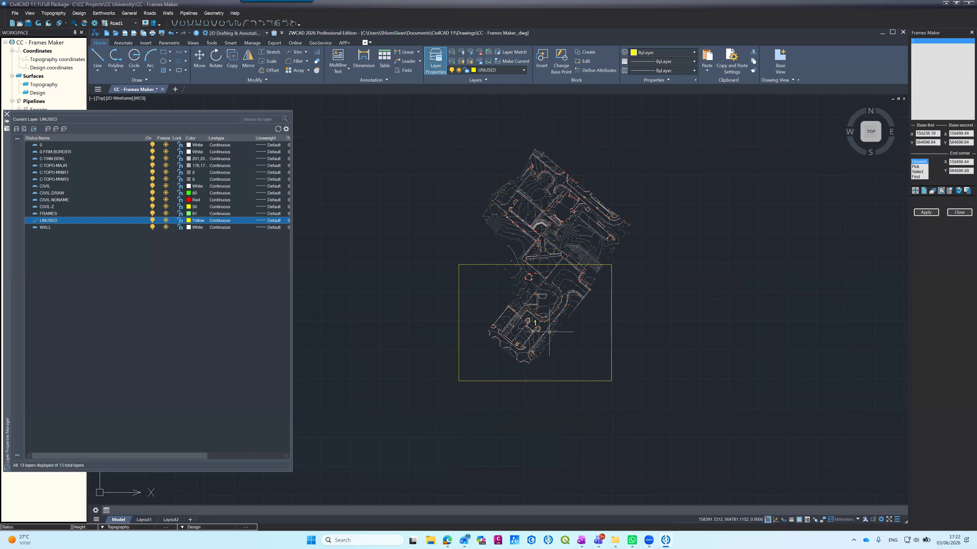
scroll(549, 283, "up", 3)
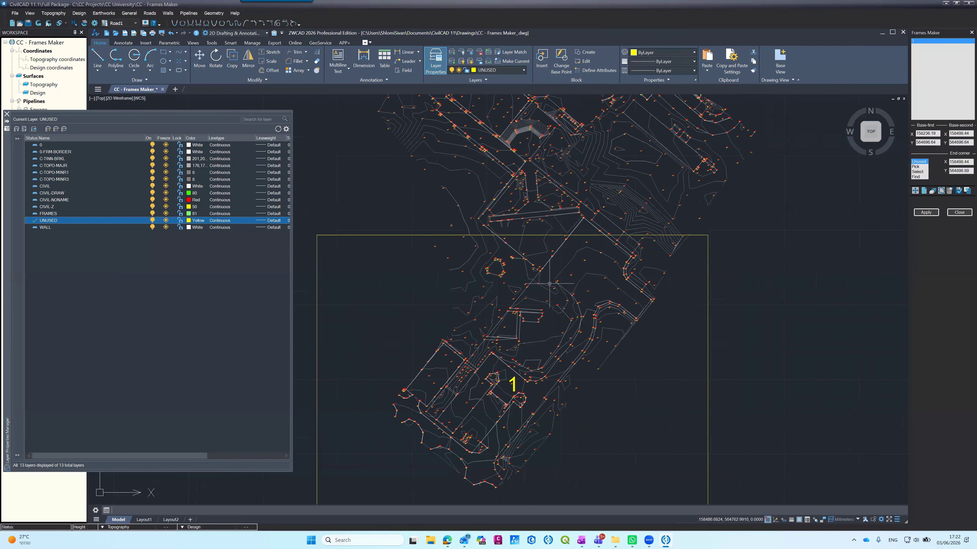
scroll(550, 284, "down", 3)
scroll(549, 285, "up", 2)
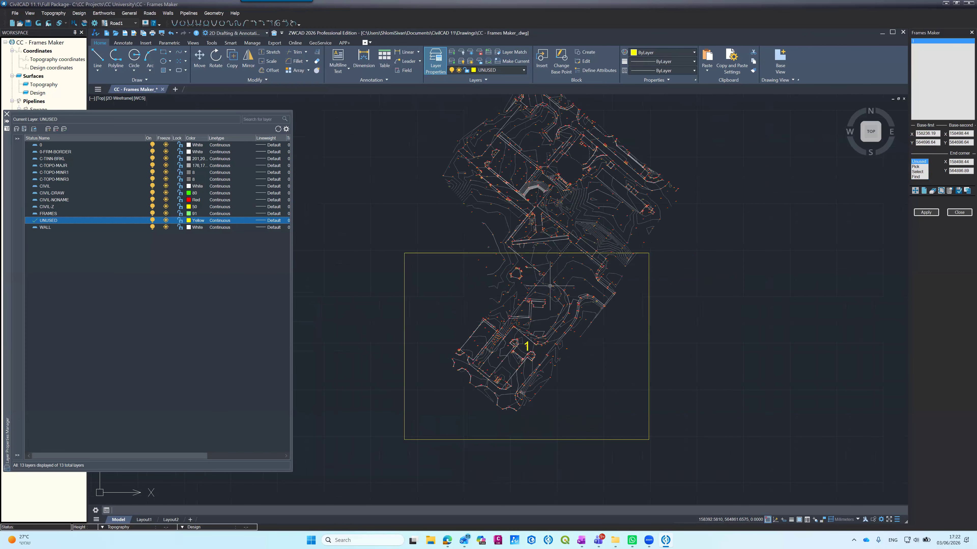
left_click(7, 113)
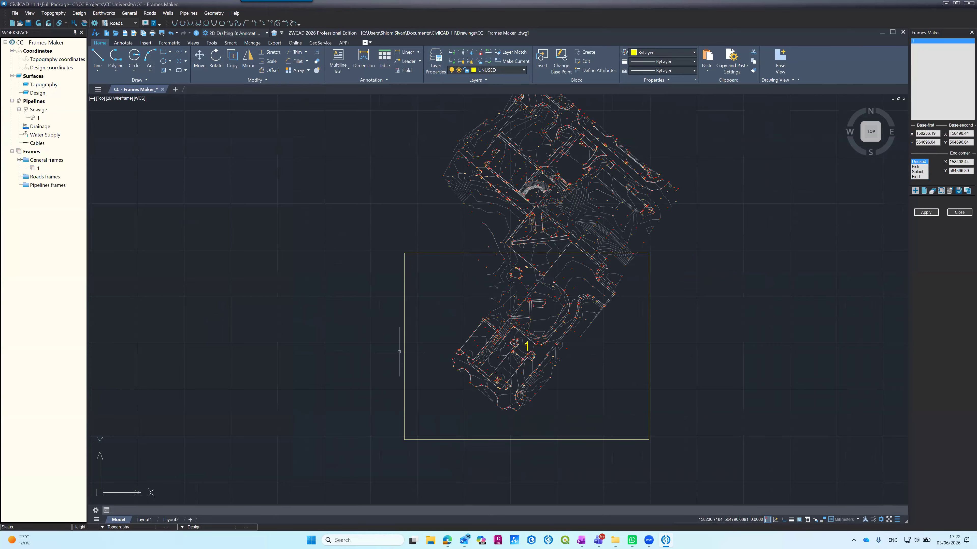
Step: Generate the layout for frame 1, and check the layer of the frame number inside its viewport
left_click(922, 215)
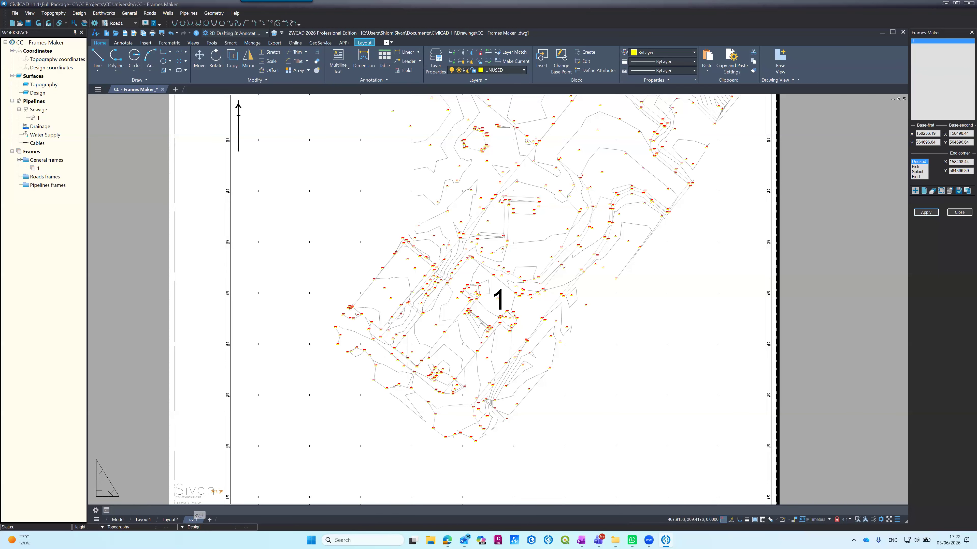
left_click(499, 293)
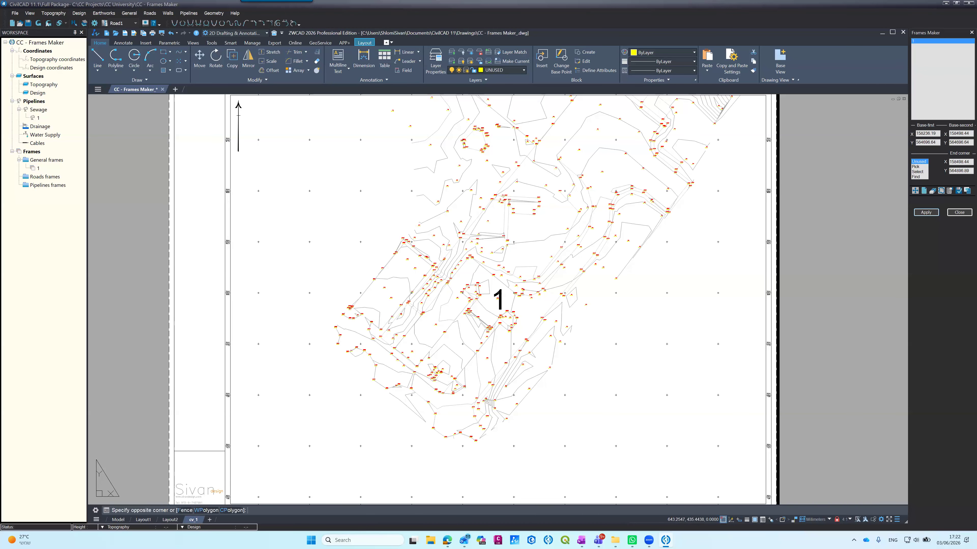
left_click(499, 293)
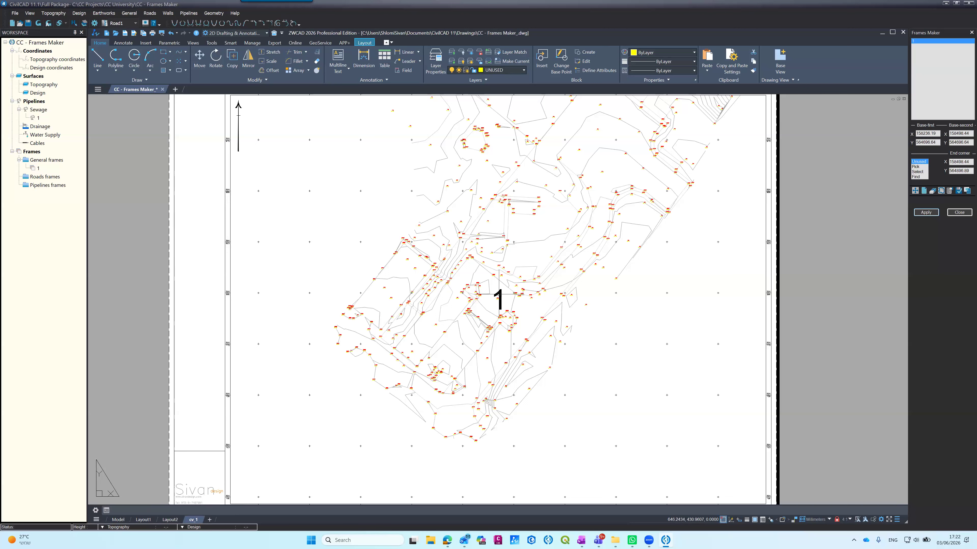
double_click(499, 295)
left_click(499, 293)
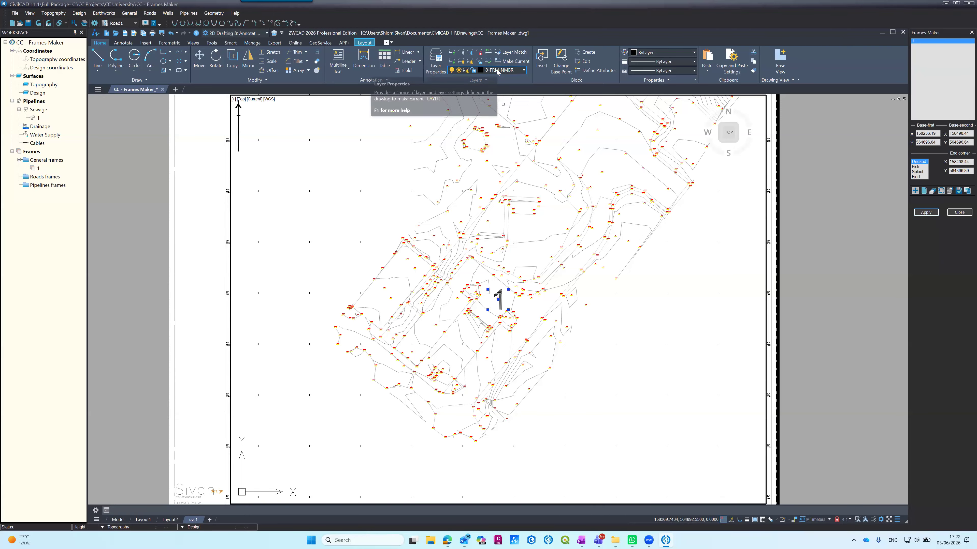
key("Escape")
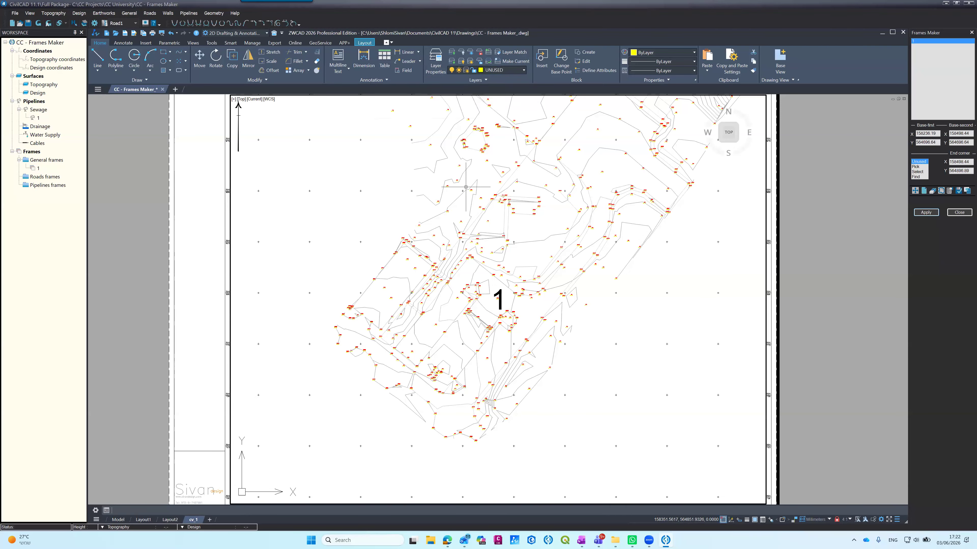
Step: Examine the frame 1 layout, including the north arrow, the coordinate labels along the border and the Sivan design title block
scroll(465, 187, "down", 3)
scroll(462, 205, "up", 3)
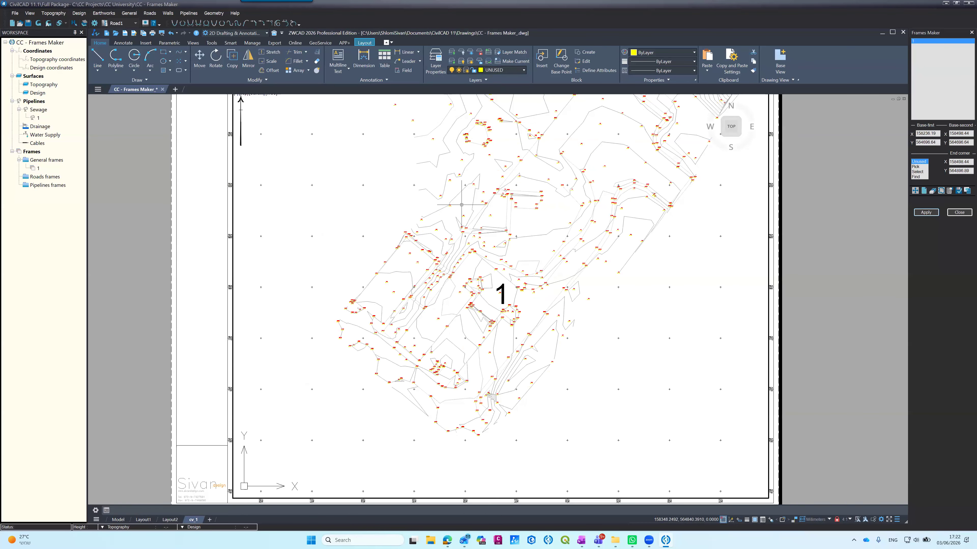
scroll(461, 207, "down", 3)
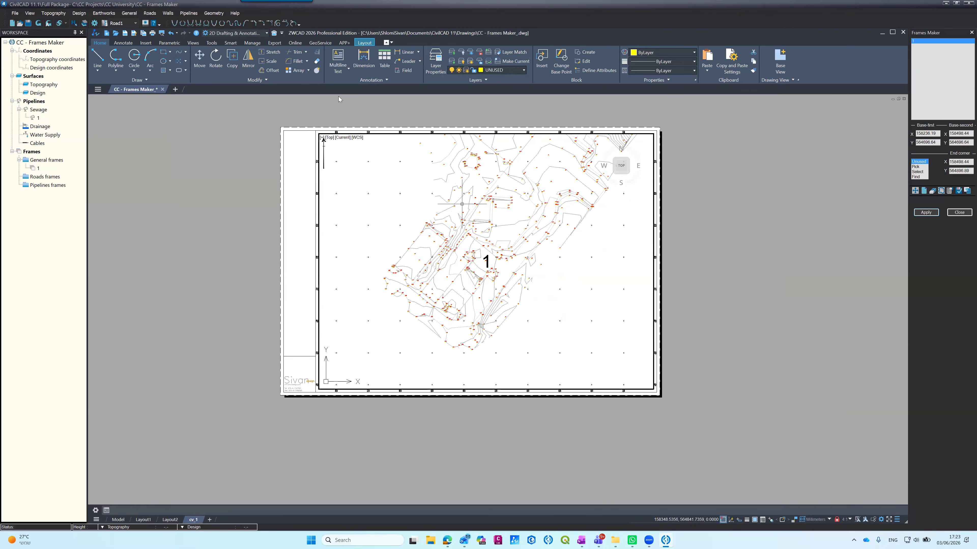
scroll(341, 130, "up", 5)
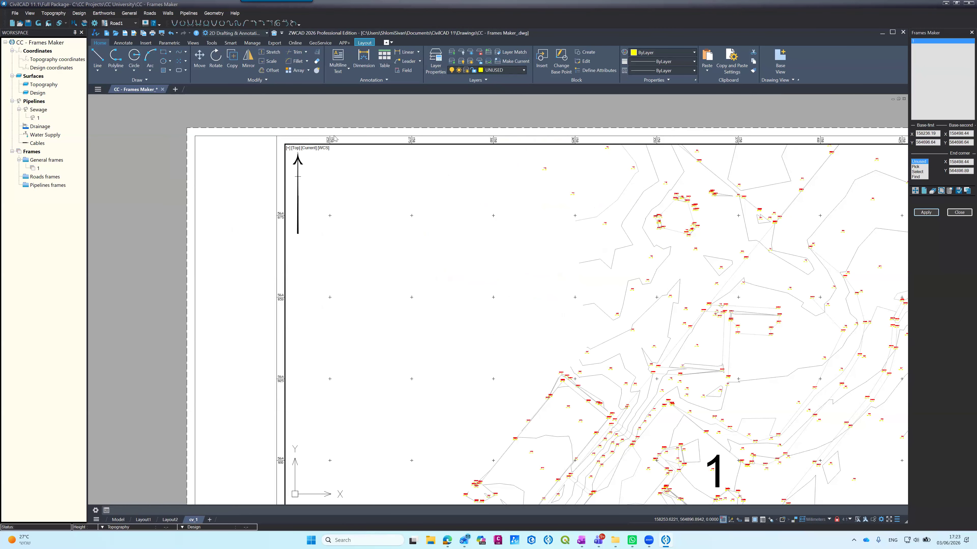
scroll(341, 130, "up", 3)
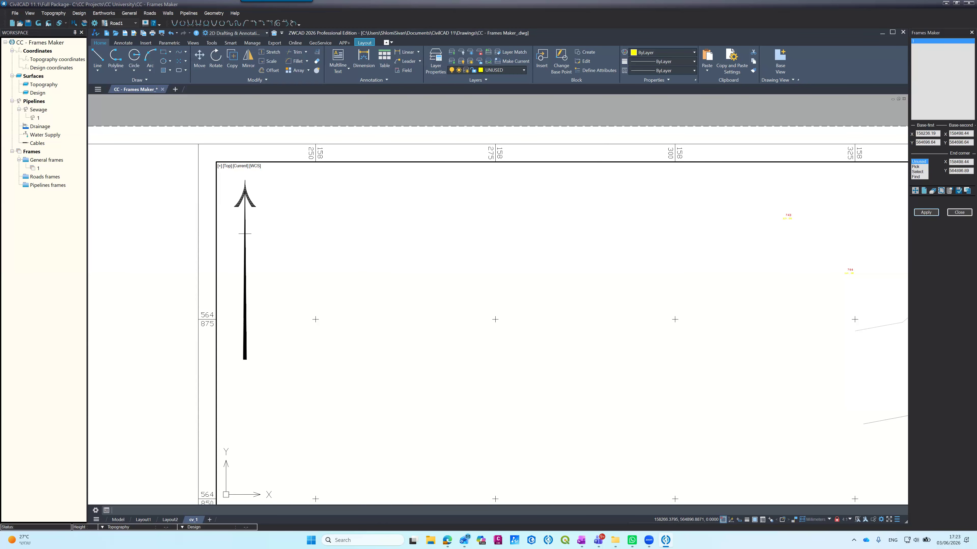
scroll(421, 144, "down", 2)
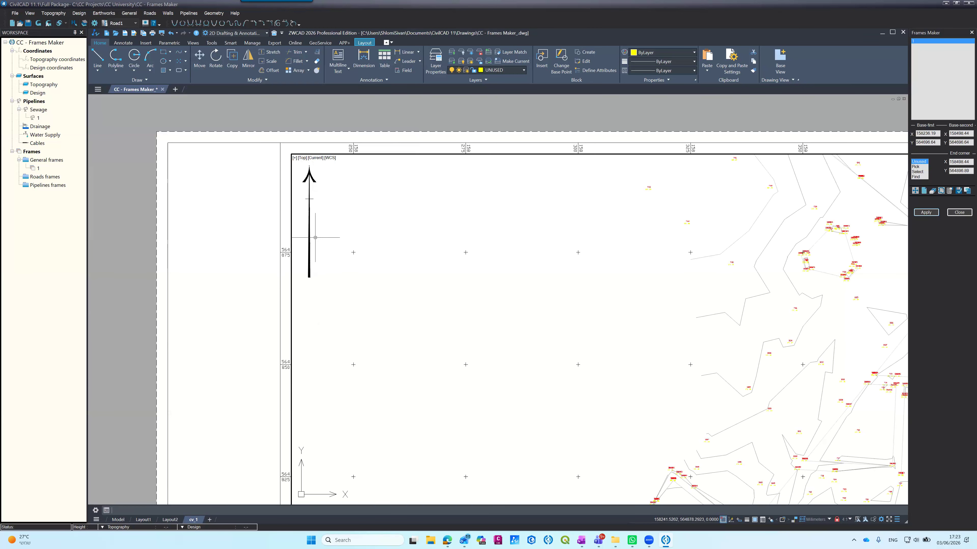
scroll(335, 166, "down", 3)
scroll(340, 167, "up", 2)
scroll(340, 167, "down", 3)
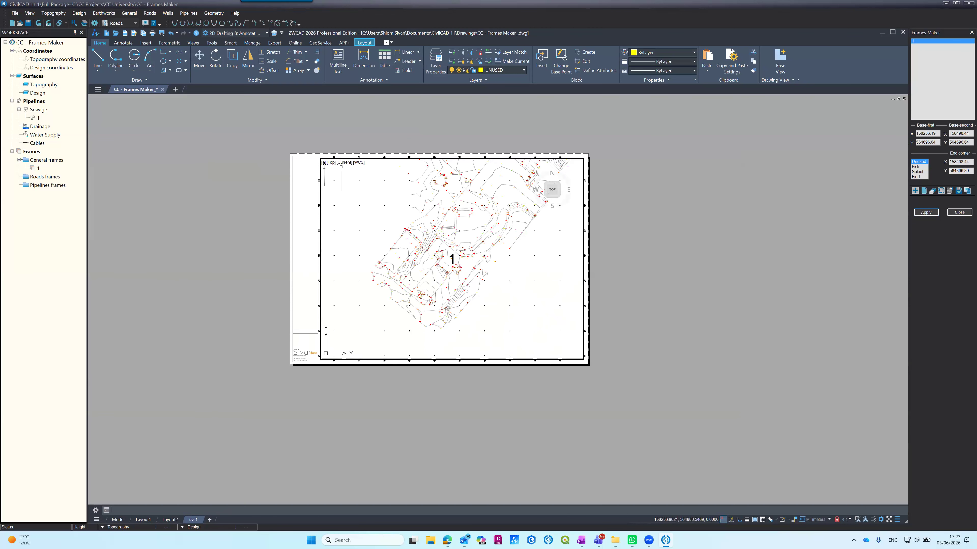
scroll(297, 351, "up", 4)
scroll(289, 342, "up", 2)
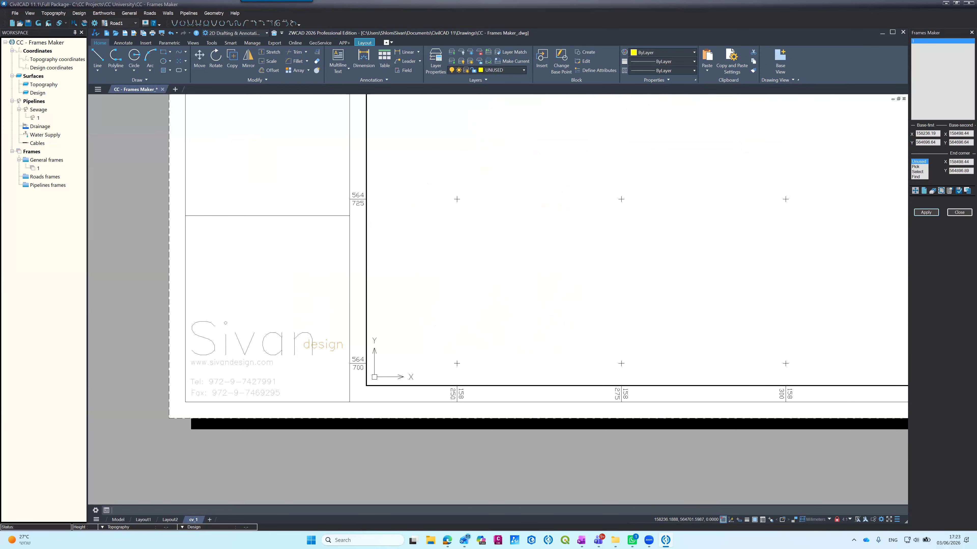
scroll(421, 300, "down", 7)
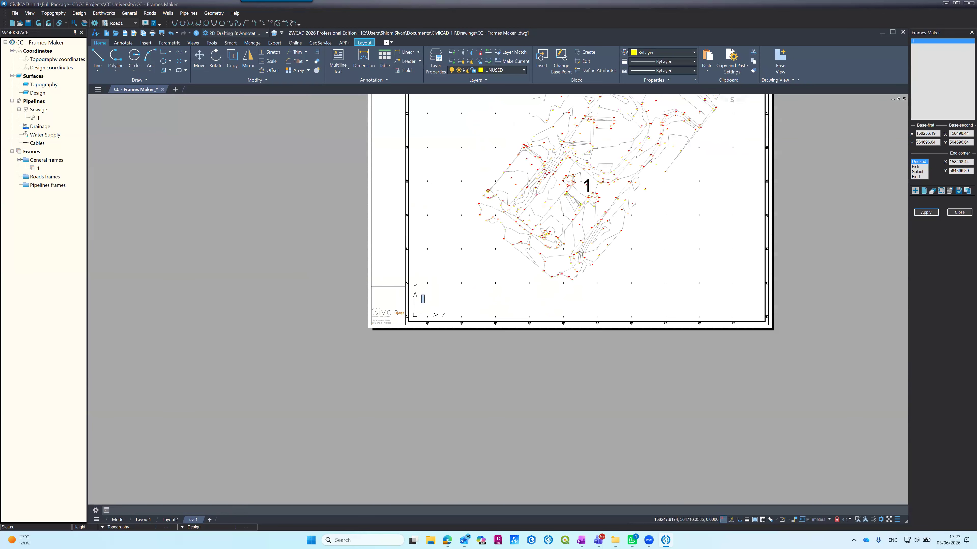
scroll(477, 266, "down", 5)
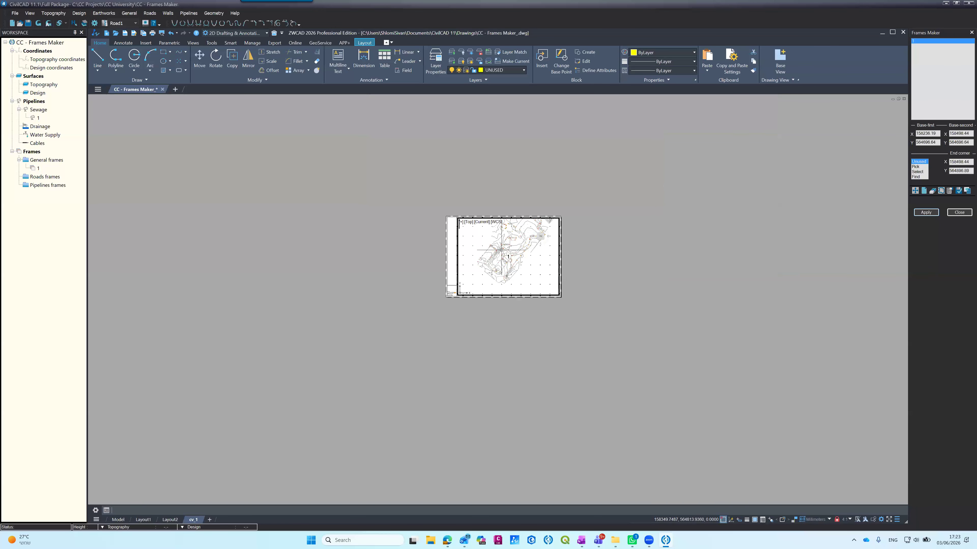
scroll(501, 250, "up", 5)
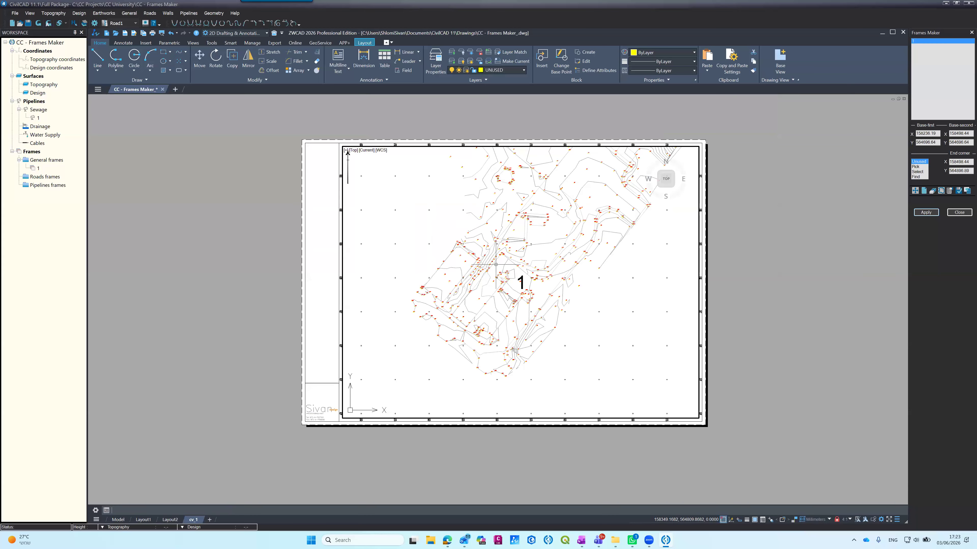
Step: Review the frame 1 layout's plot settings and paper size with the Print command, without plotting
type("pr")
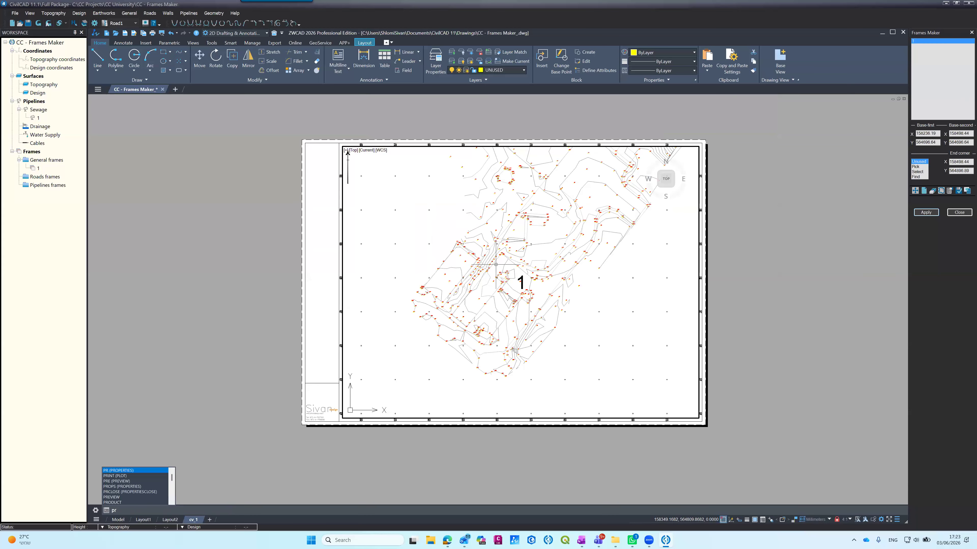
type("int")
key("Return")
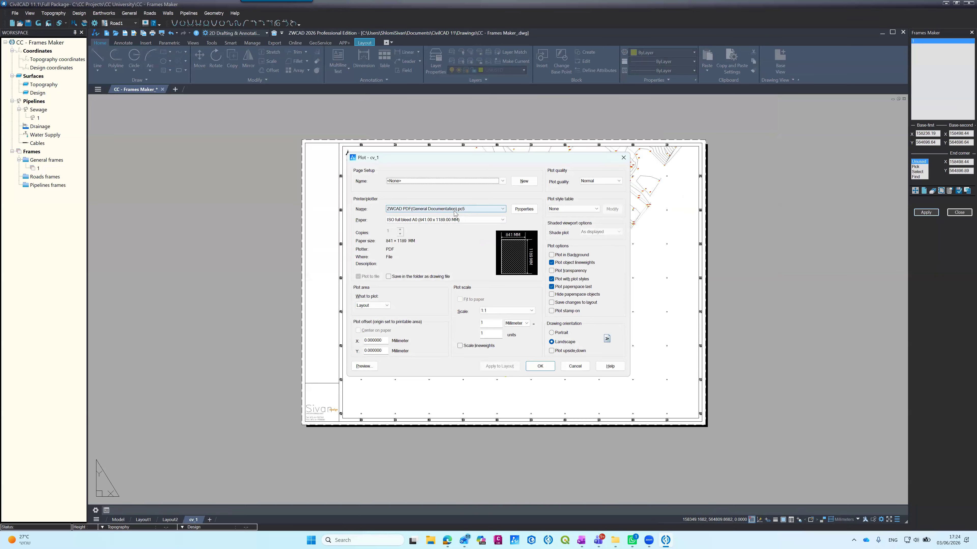
left_click(398, 220)
left_click(398, 223)
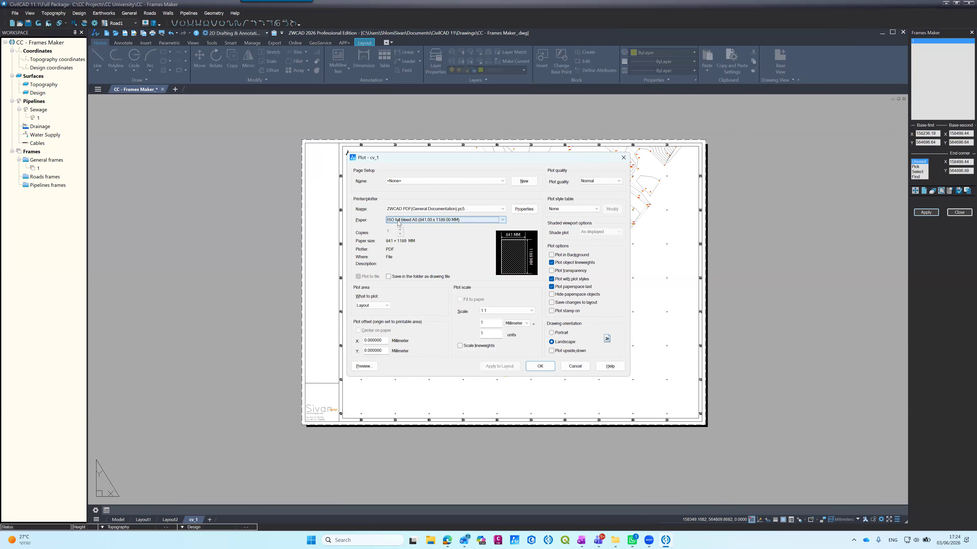
left_click(565, 369)
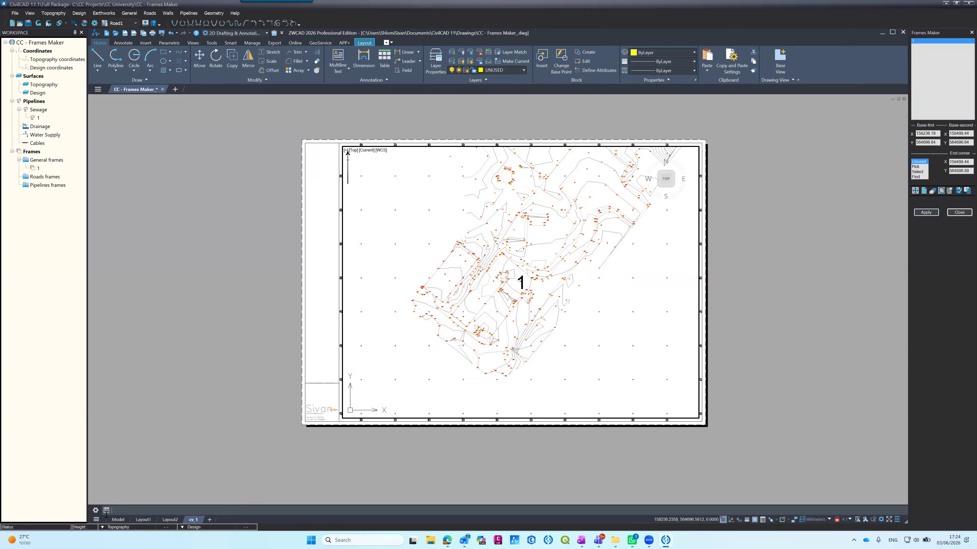
Step: Copy the frame rectangle twice in model space so the copies cover the middle and northern parts of the site plan
left_click(118, 520)
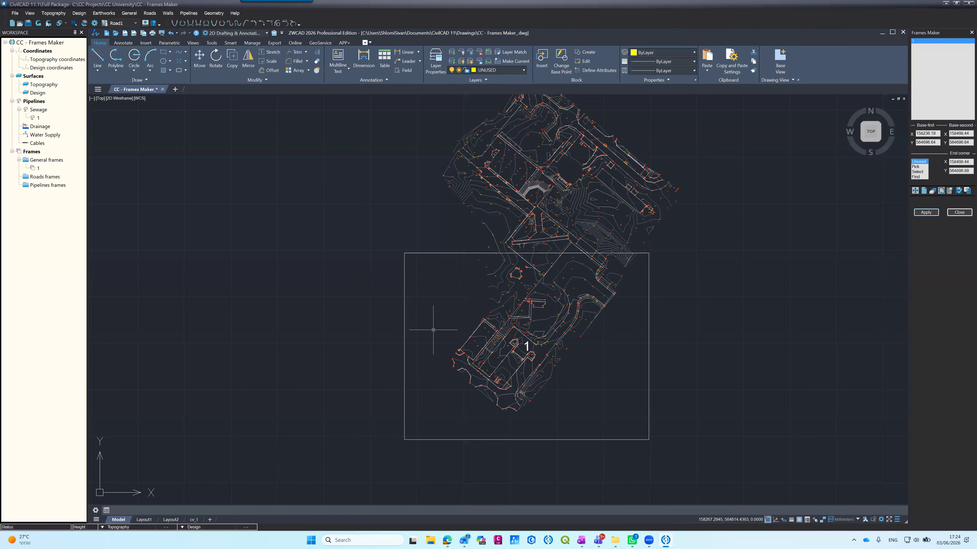
key("Return")
left_click(439, 254)
key("Return")
left_click(462, 307)
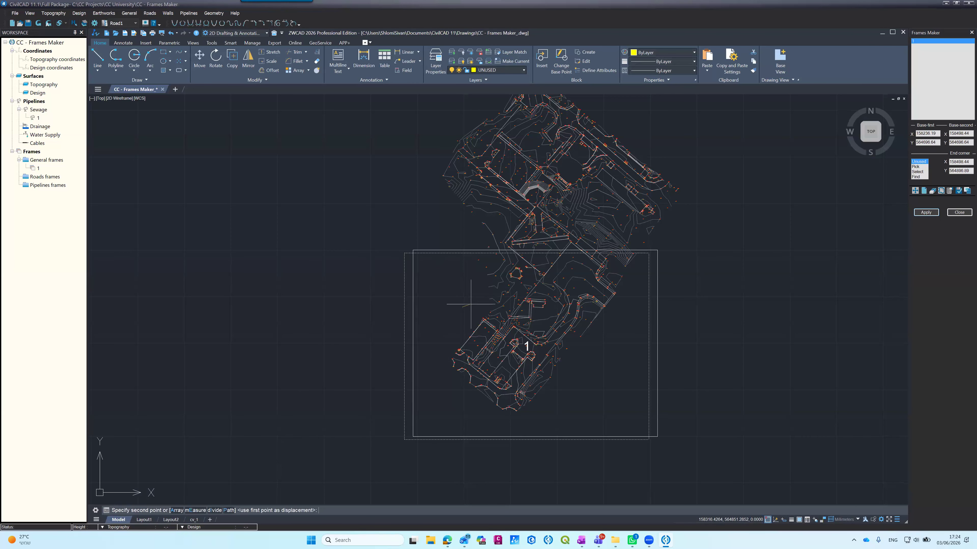
left_click(520, 209)
scroll(555, 362, "down", 2)
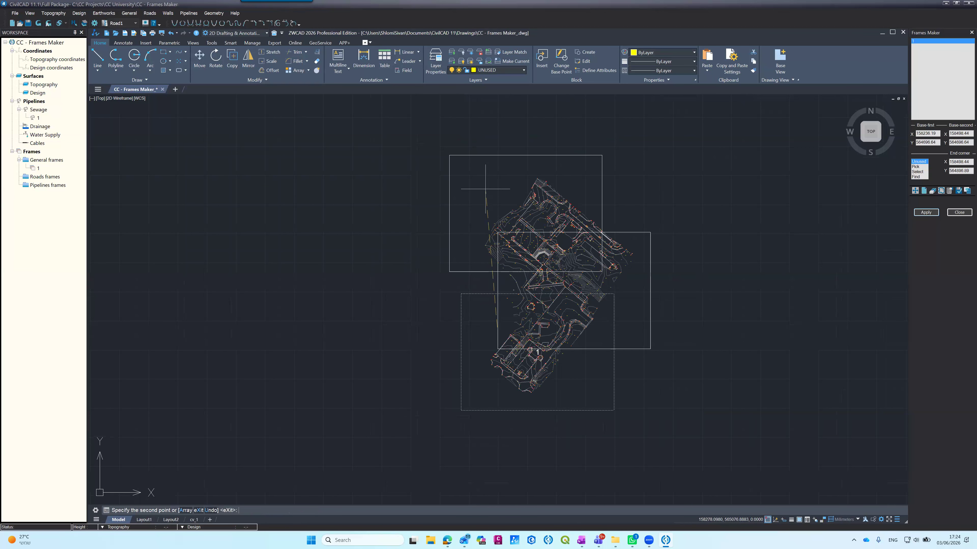
key("Return")
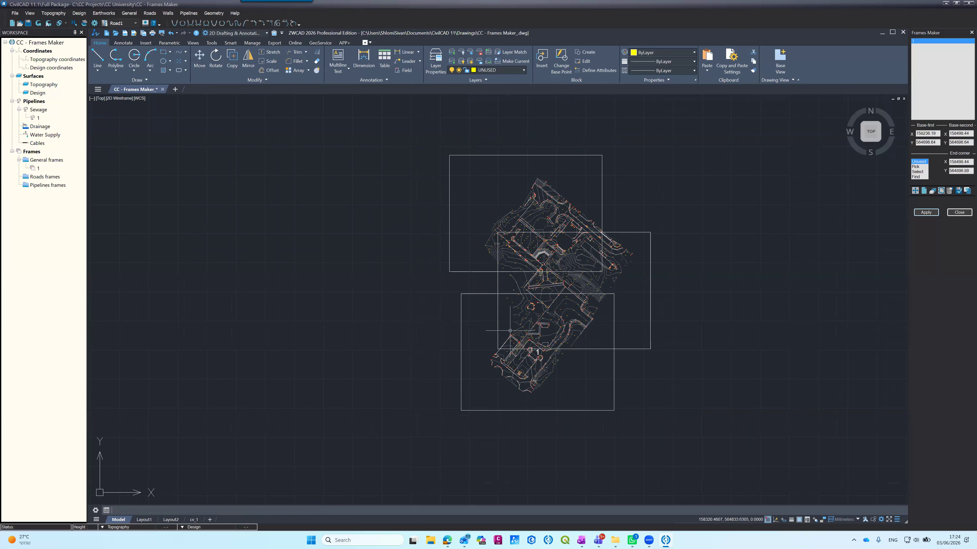
Step: Add general frame 2 and define it with the Select method from the middle rectangle
scroll(557, 289, "up", 2)
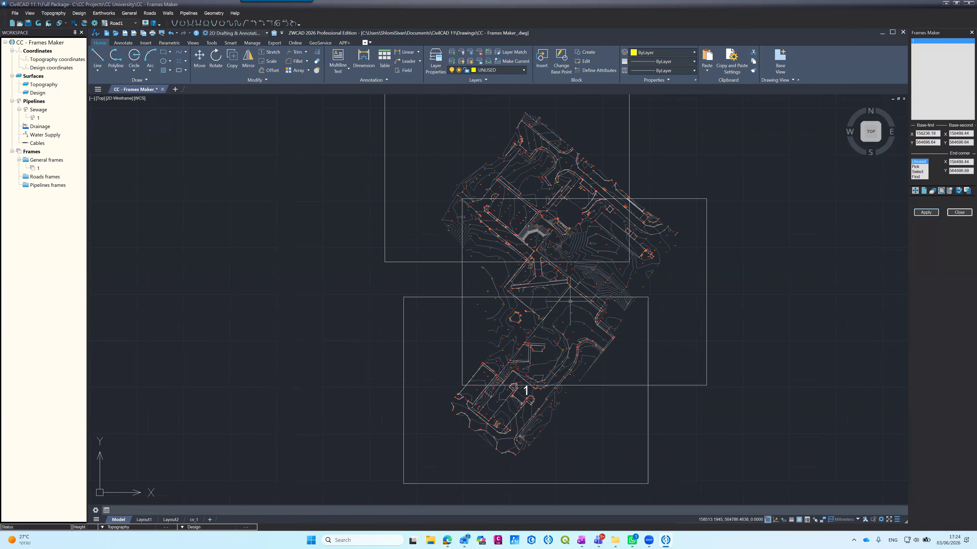
scroll(570, 301, "up", 2)
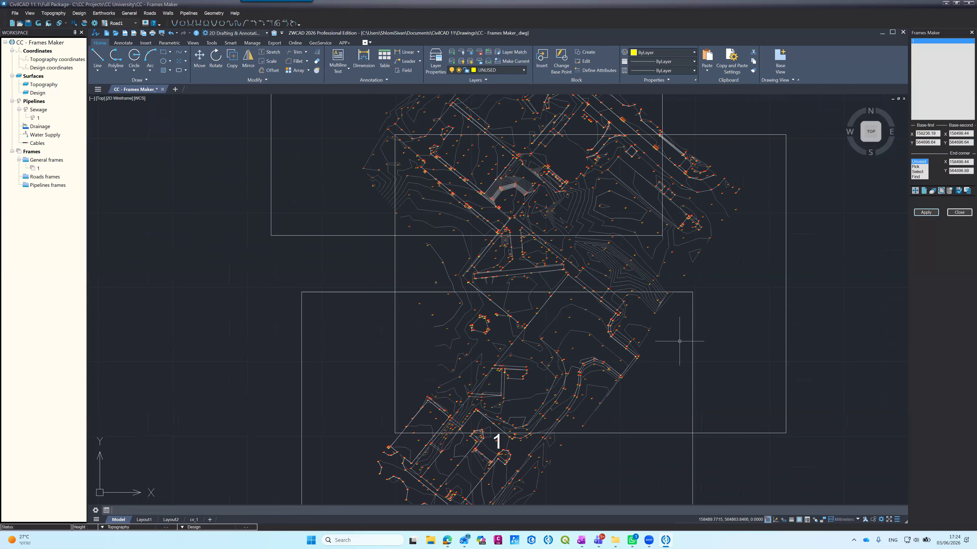
left_click(924, 191)
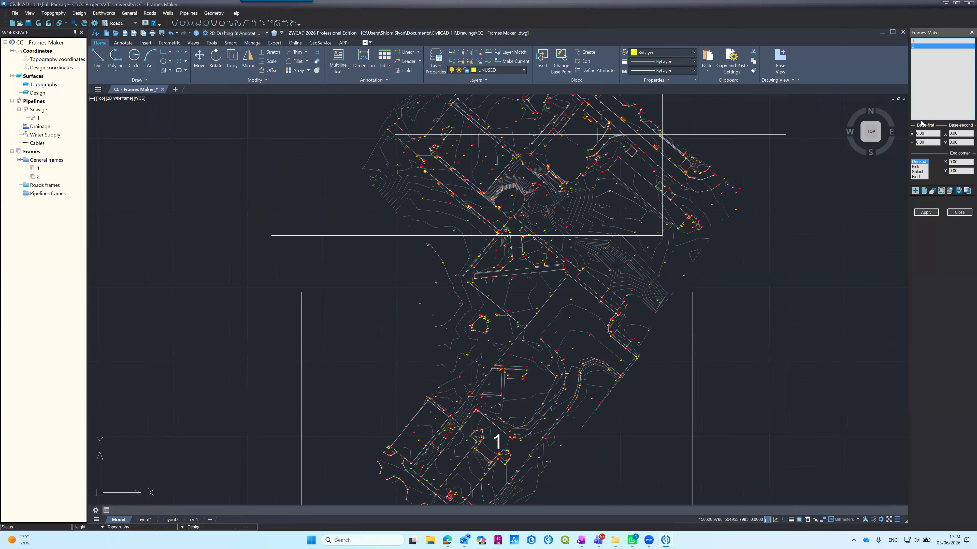
left_click(917, 172)
left_click(786, 223)
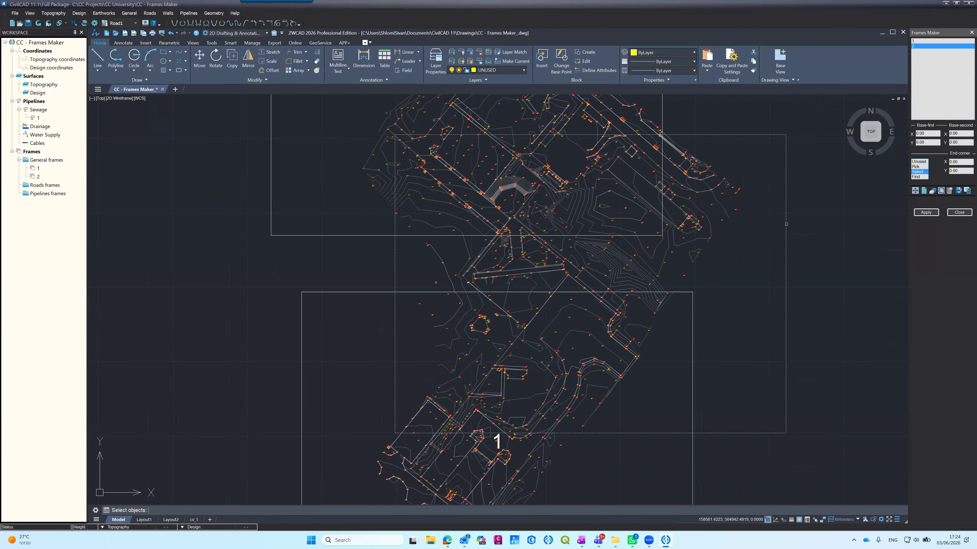
key("Return")
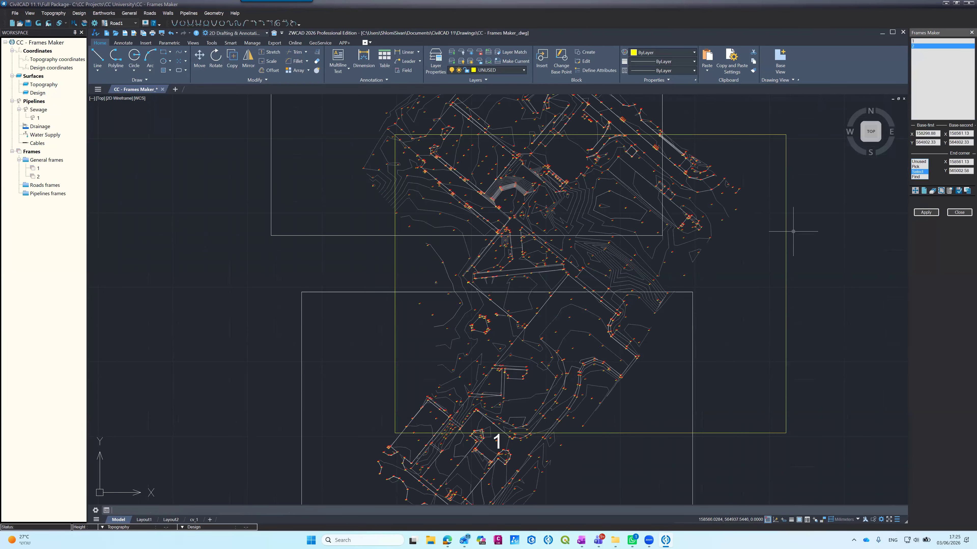
scroll(861, 227, "up", 1)
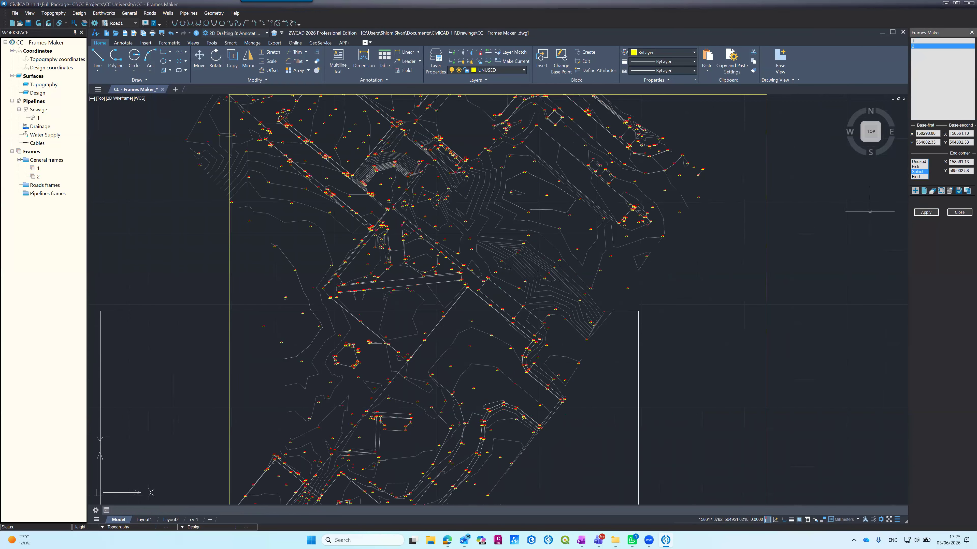
Step: Add general frame 3 and define it with the Select method from the northern rectangle
left_click(924, 191)
left_click(918, 171)
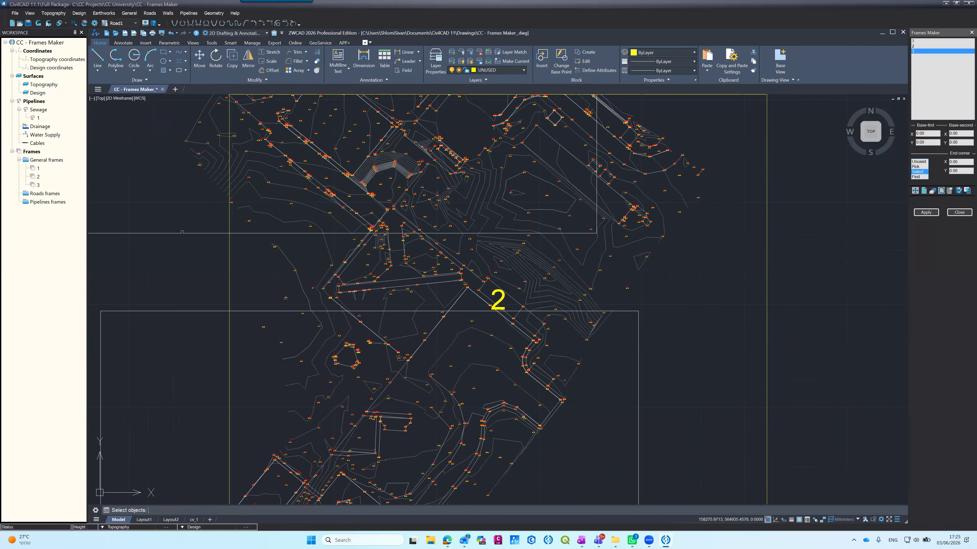
left_click(181, 233)
key("Return")
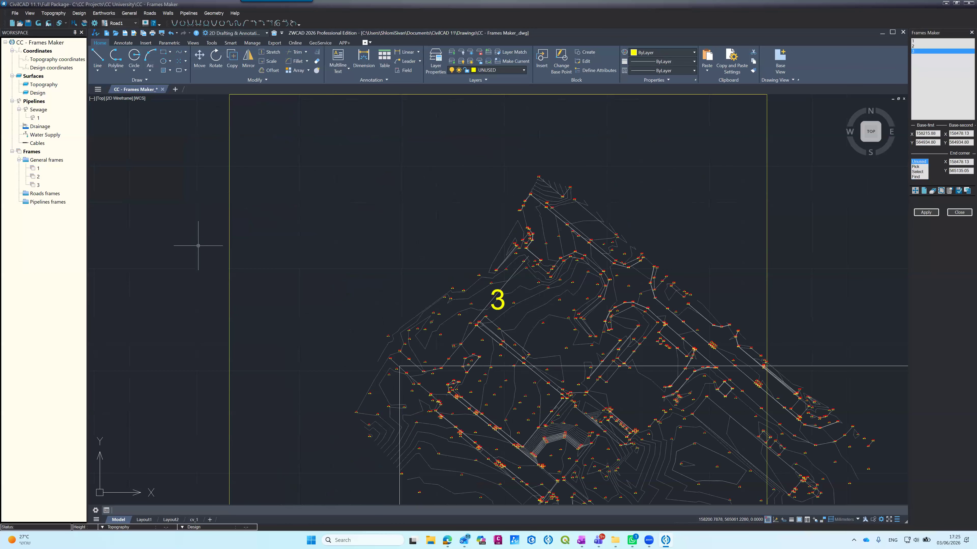
Step: Move the southern frame rectangle slightly northwest, keeping it around the southern part of the site plan
scroll(211, 203, "down", 5)
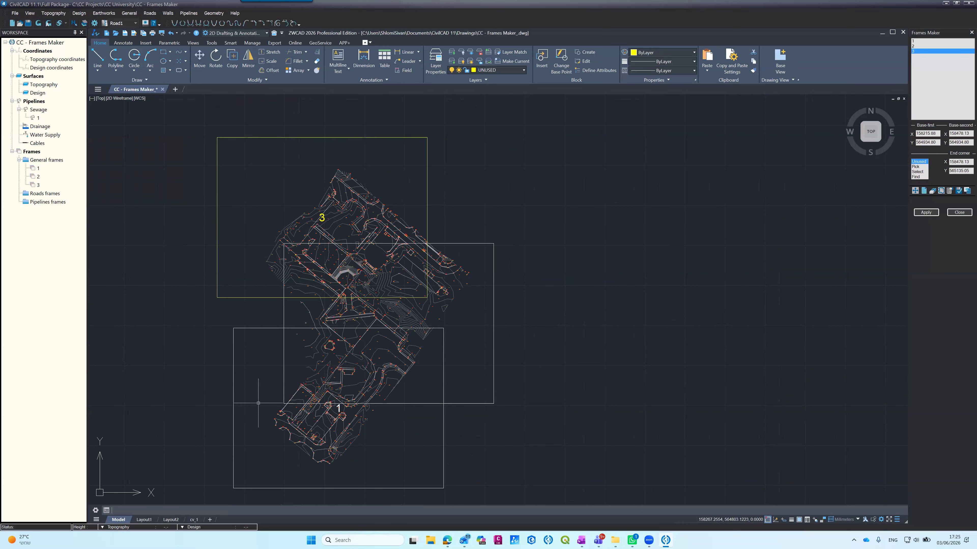
type("m")
key("Return")
left_click(266, 488)
key("Return")
left_click(260, 479)
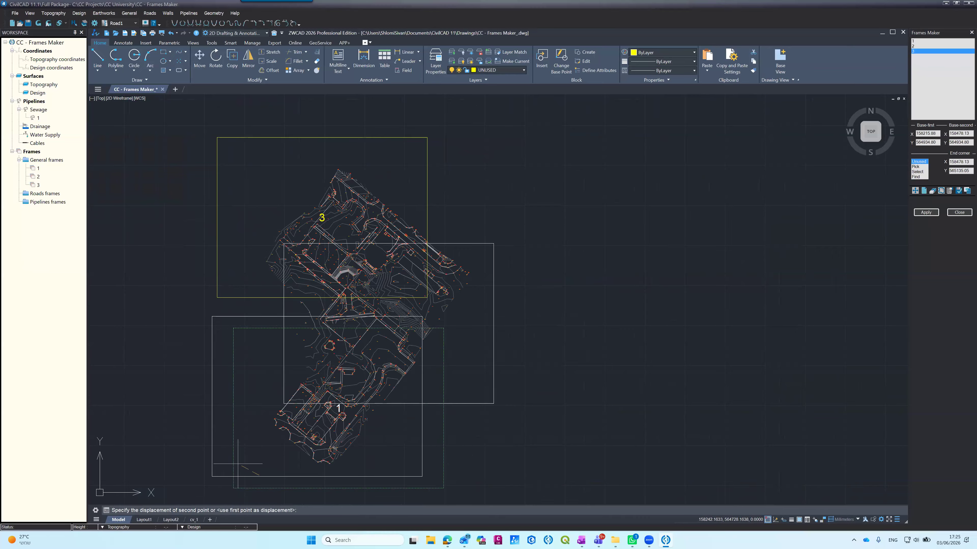
left_click(247, 470)
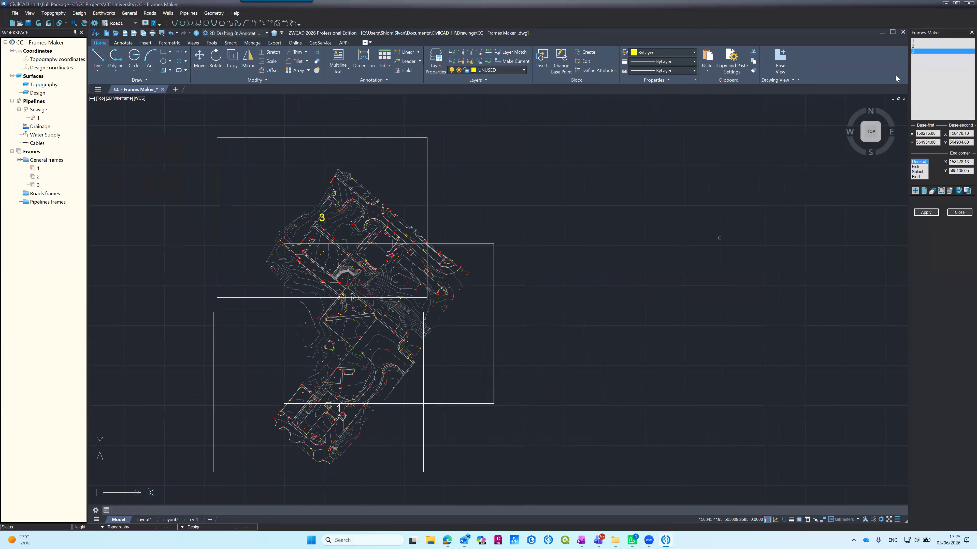
Step: Redefine general frame 1 with the Select method from the moved southern rectangle and generate the layouts of all frames
left_click(914, 41)
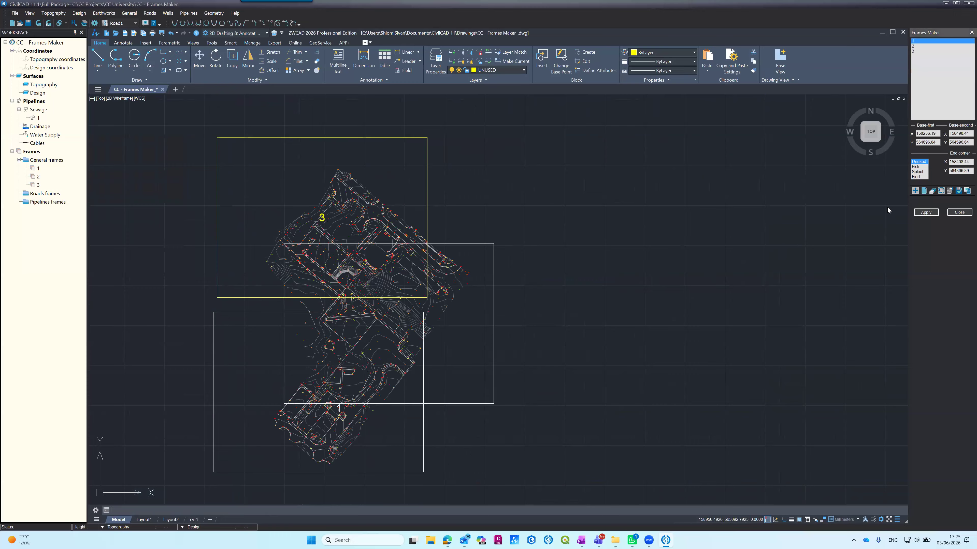
left_click(917, 172)
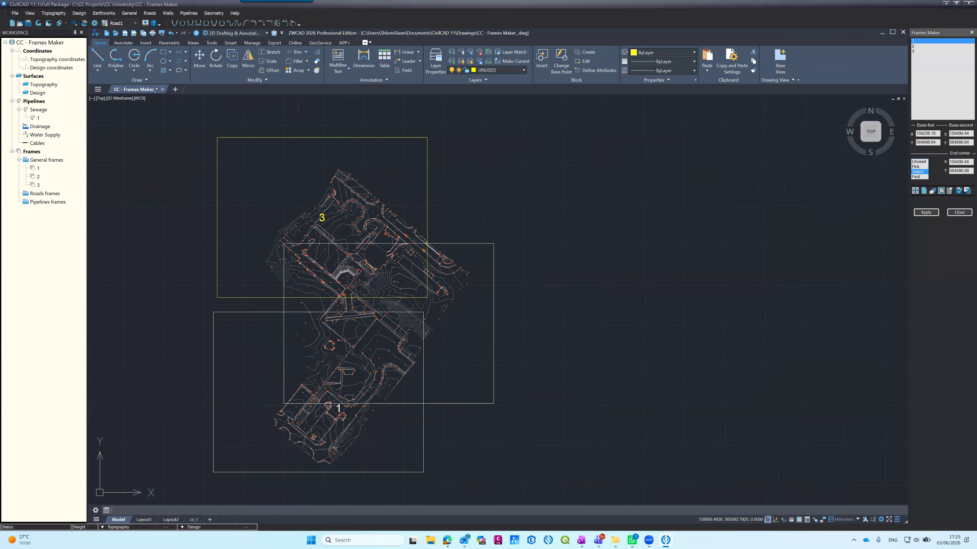
left_click(423, 443)
right_click(424, 443)
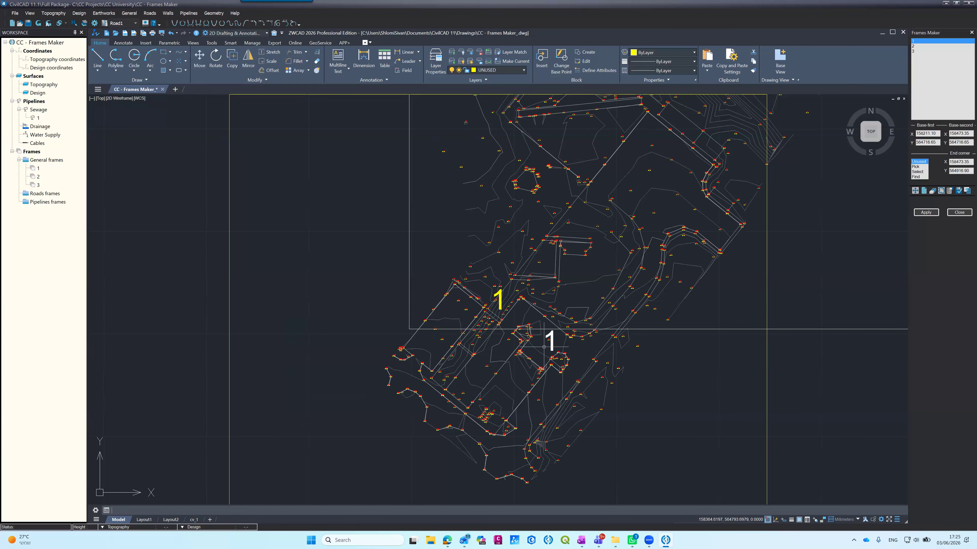
scroll(489, 307, "down", 5)
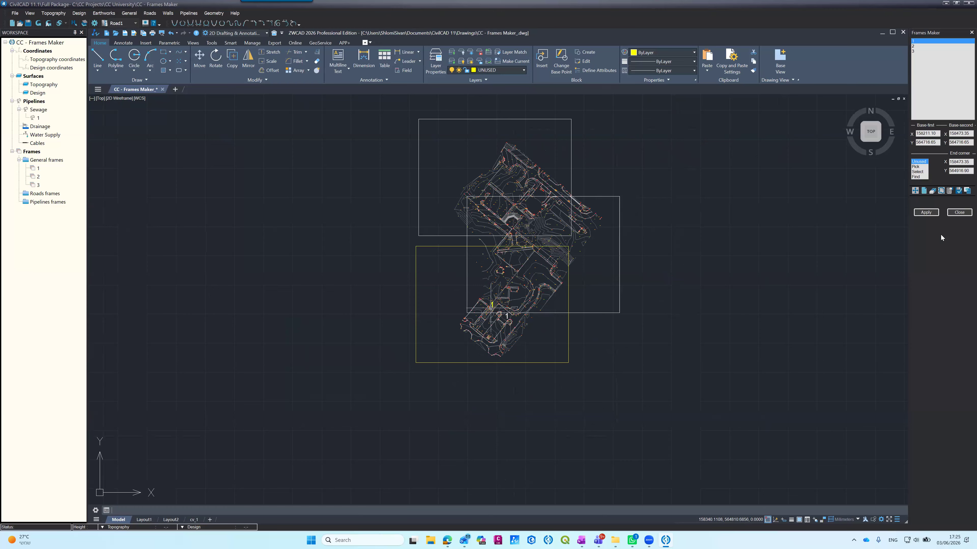
left_click(926, 212)
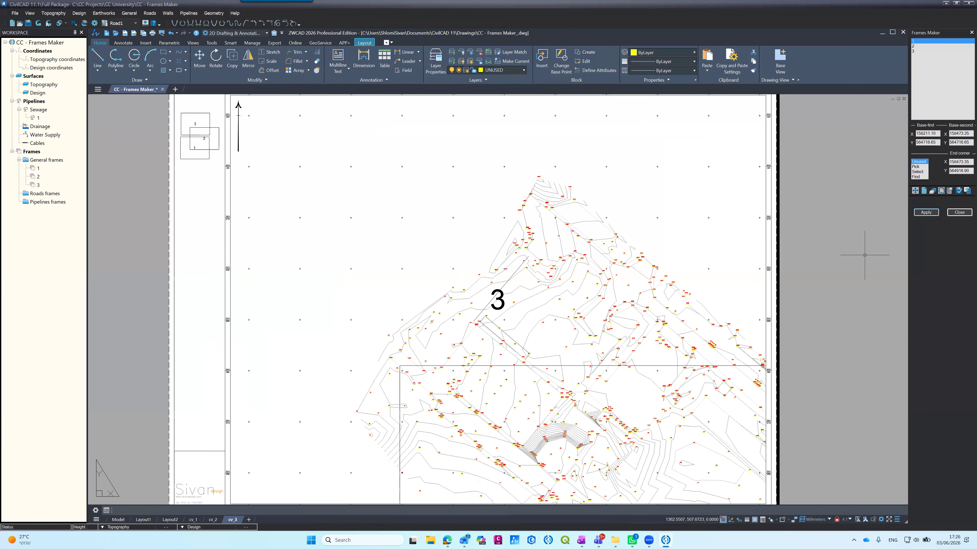
Step: Look through the generated layouts cv_1, cv_2 and cv_3, ending on cv_1
left_click(193, 520)
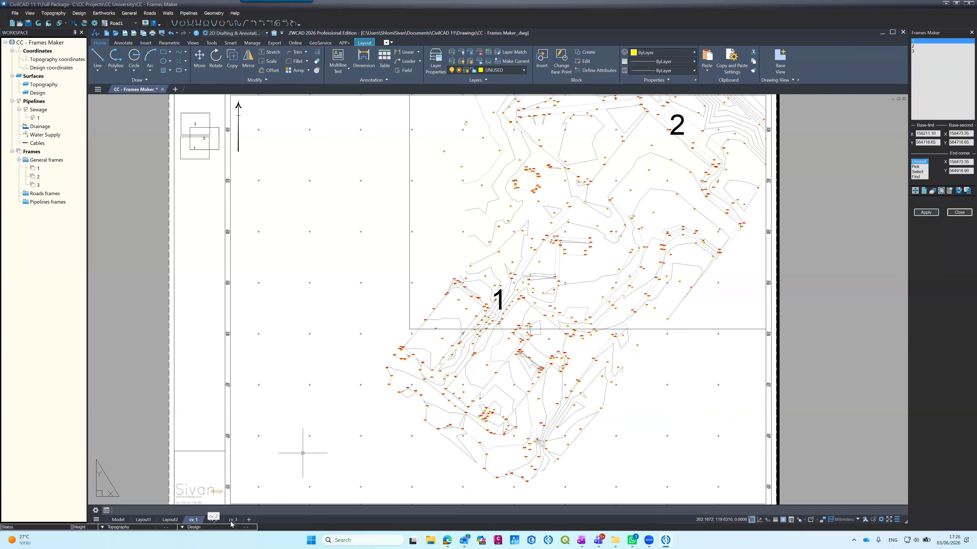
left_click(213, 520)
left_click(235, 520)
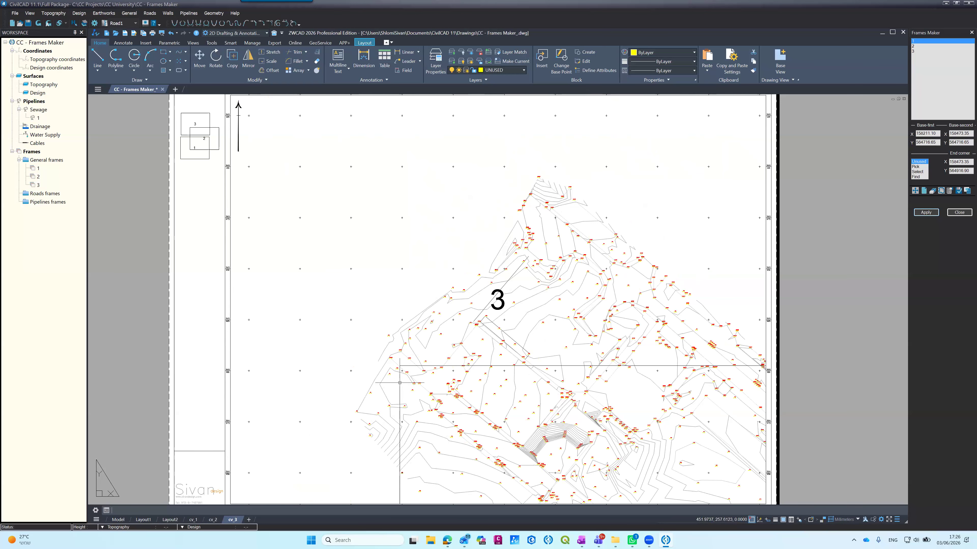
left_click(192, 520)
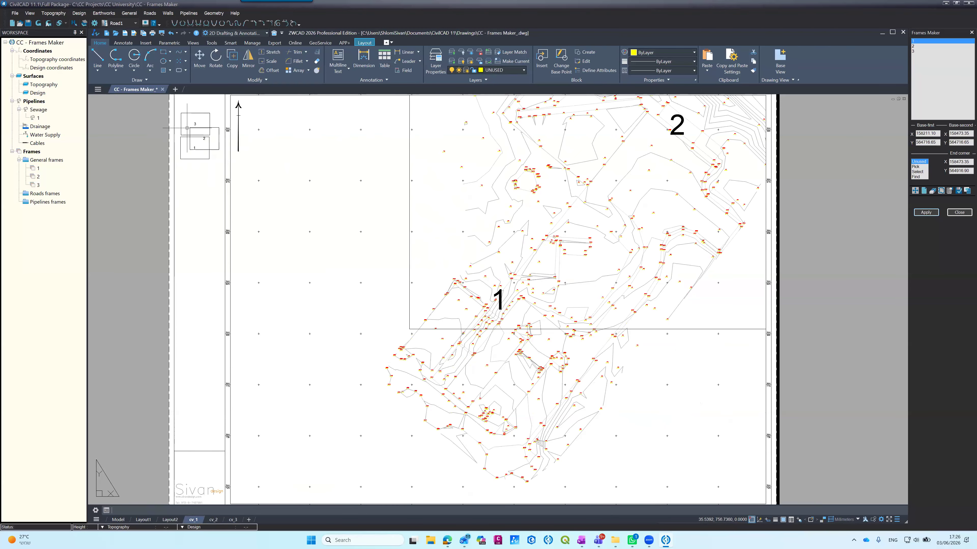
Step: Set the colour of the current sheet's legend layer 0-FRM-LAYT-LEGN-SHET-F to red
scroll(187, 128, "up", 5)
scroll(262, 247, "down", 5)
scroll(262, 247, "up", 4)
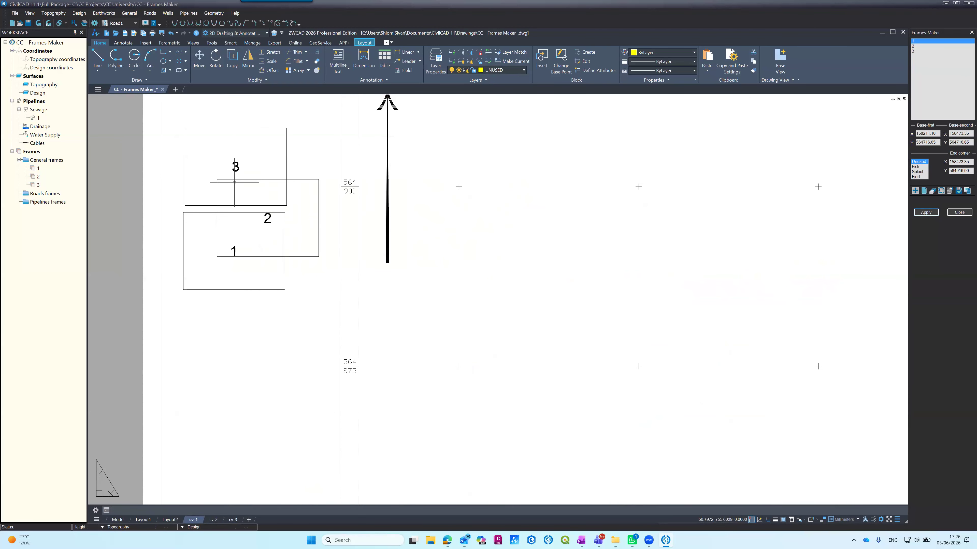
left_click(227, 212)
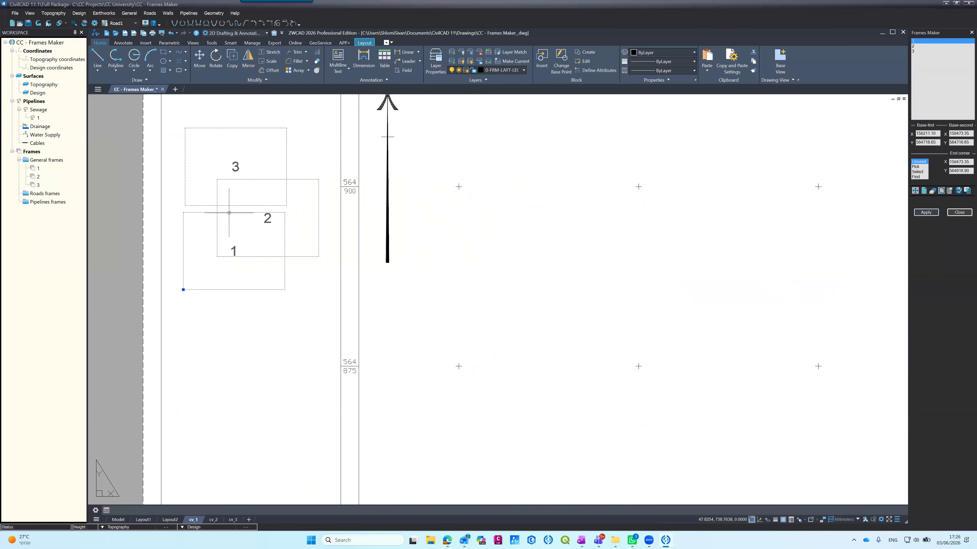
left_click(502, 72)
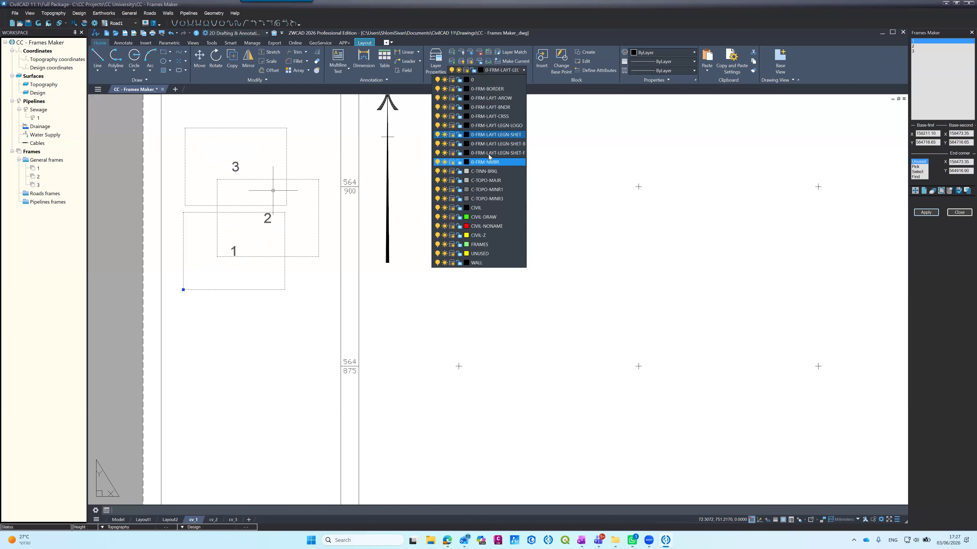
left_click(466, 162)
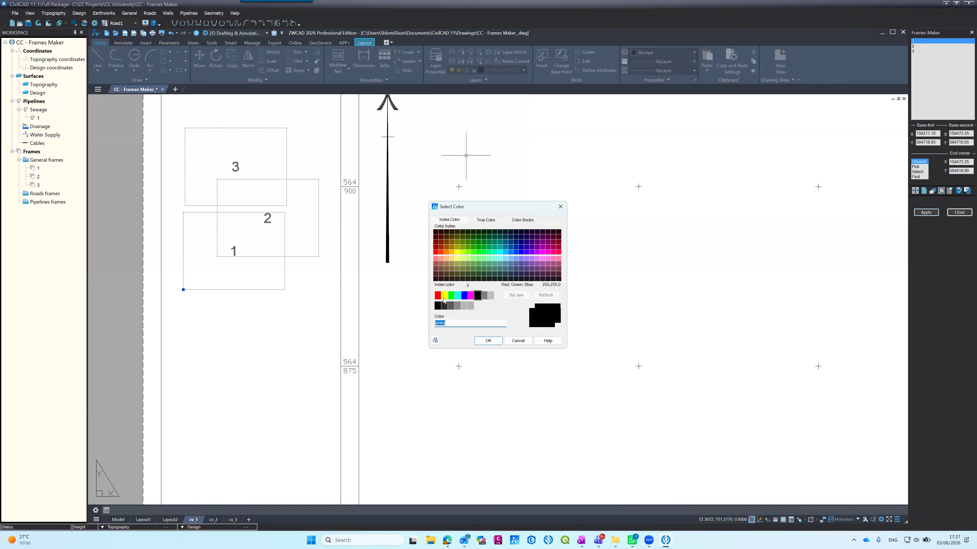
left_click(437, 296)
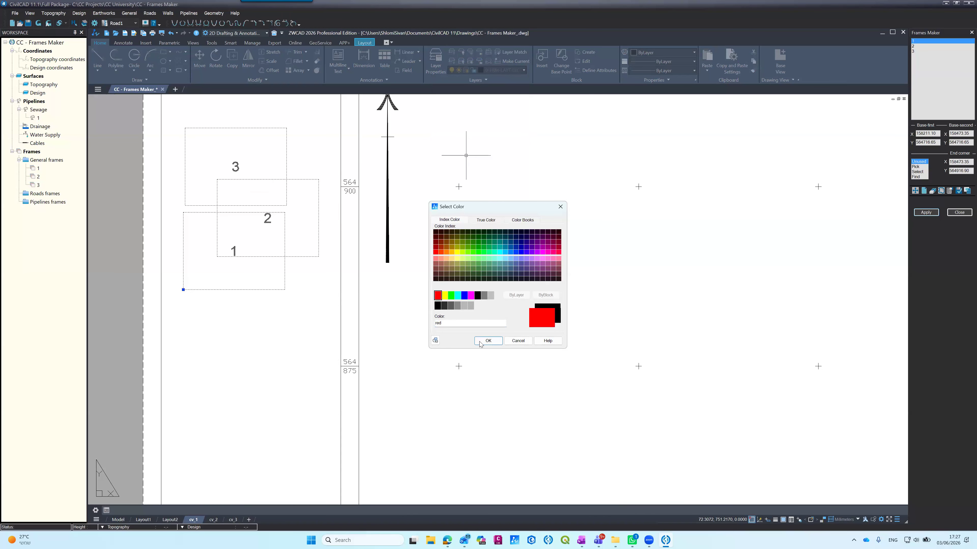
left_click(488, 340)
key("Escape")
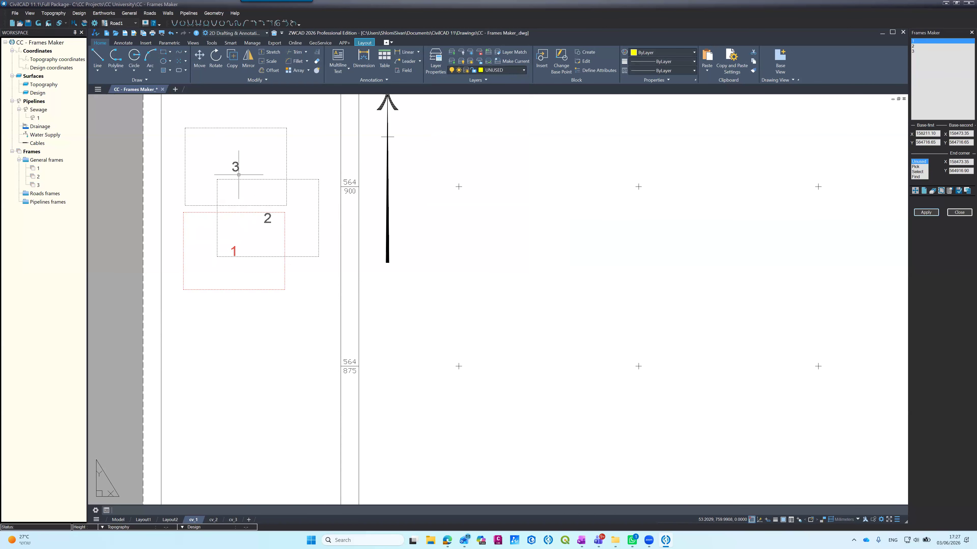
Step: Open layout cv_2 and examine how its frames legend marks the current sheet
scroll(251, 191, "down", 2)
scroll(250, 191, "down", 4)
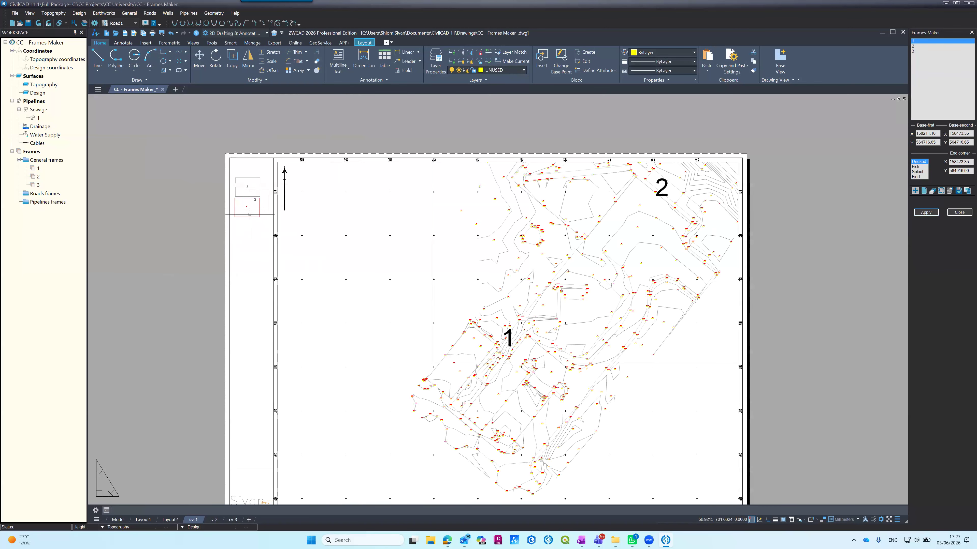
left_click(214, 520)
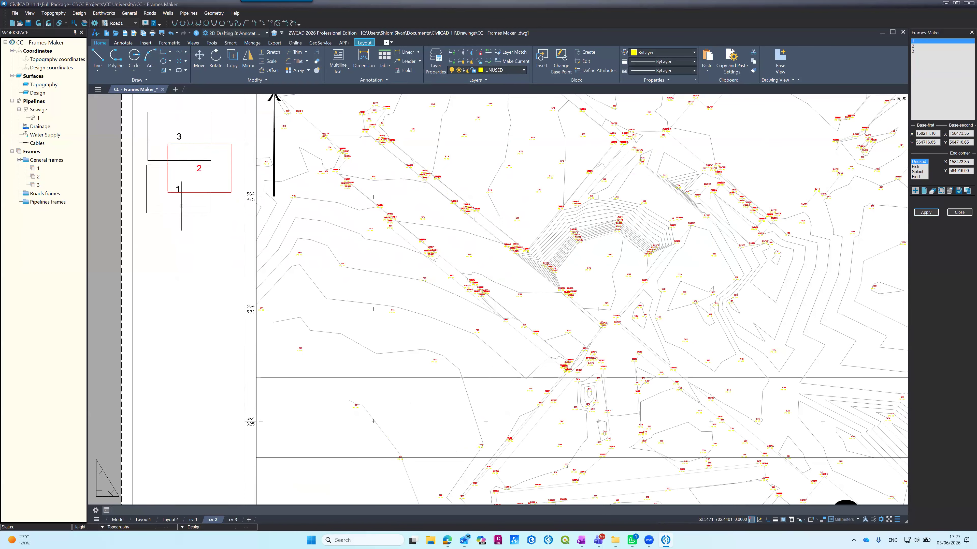
scroll(203, 192, "down", 5)
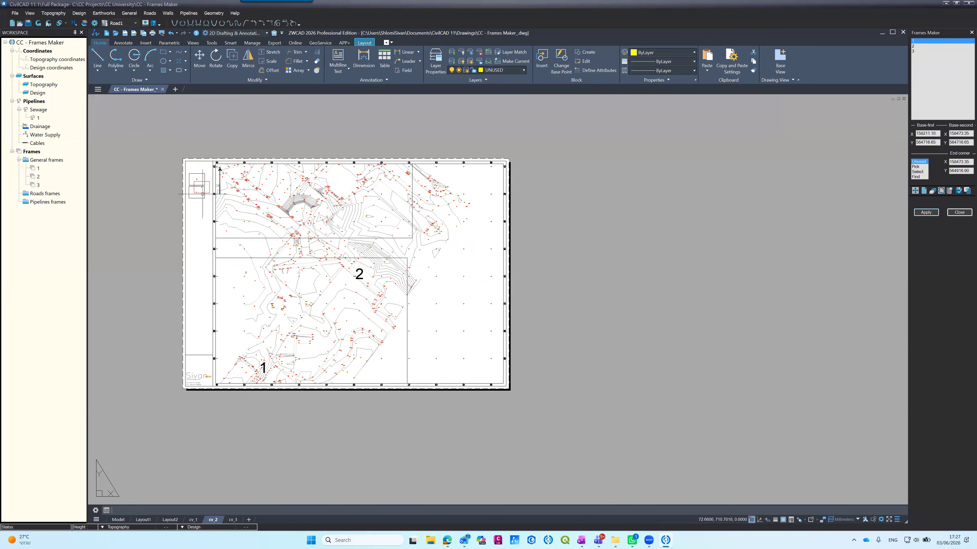
scroll(203, 192, "up", 5)
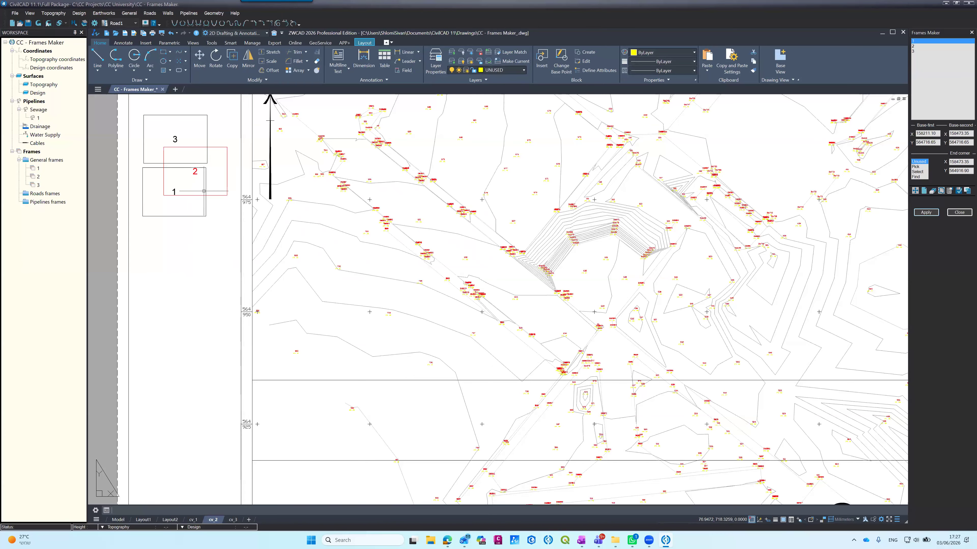
scroll(203, 191, "down", 5)
scroll(203, 190, "up", 5)
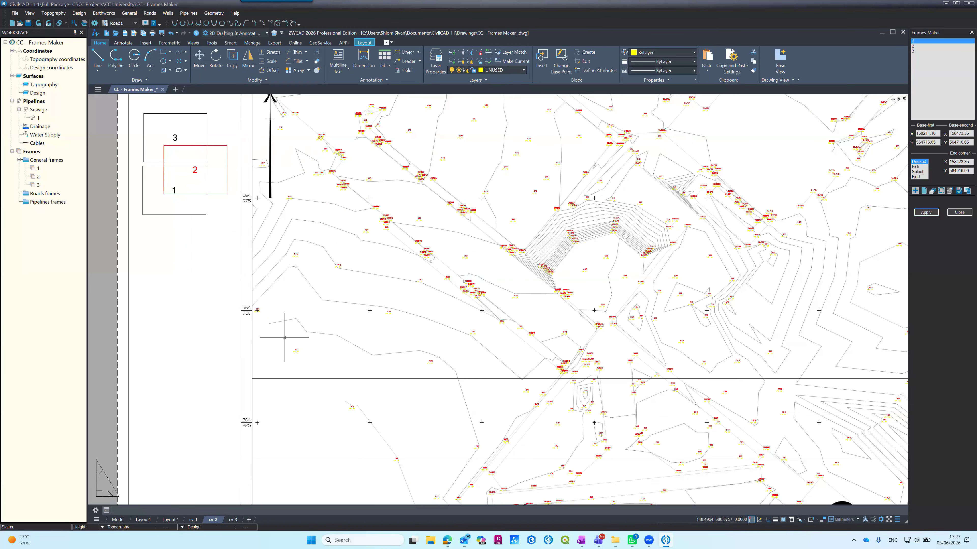
Step: Set the colour of the border coordinate labels' layer 0-FRM-LAYT-BNDR to index colour 43
left_click(243, 307)
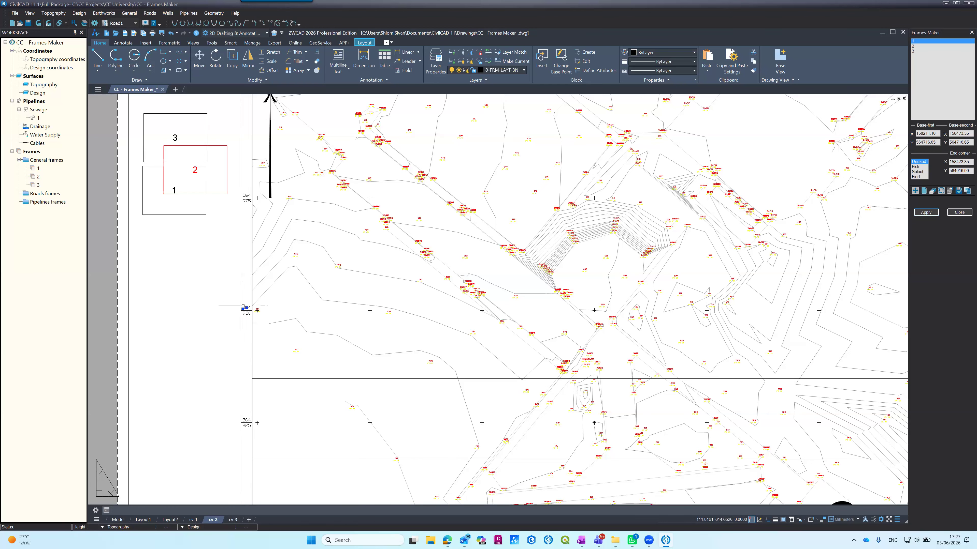
left_click(479, 71)
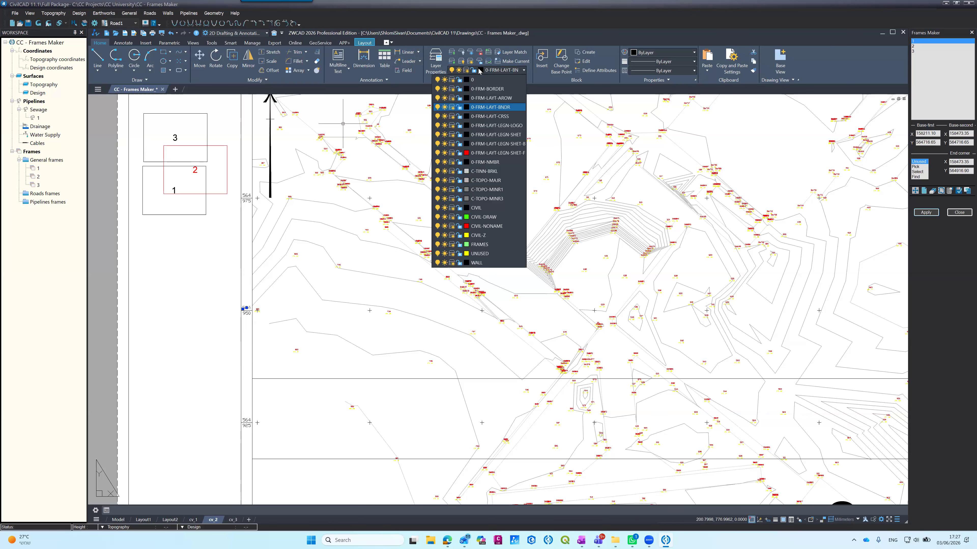
left_click(466, 108)
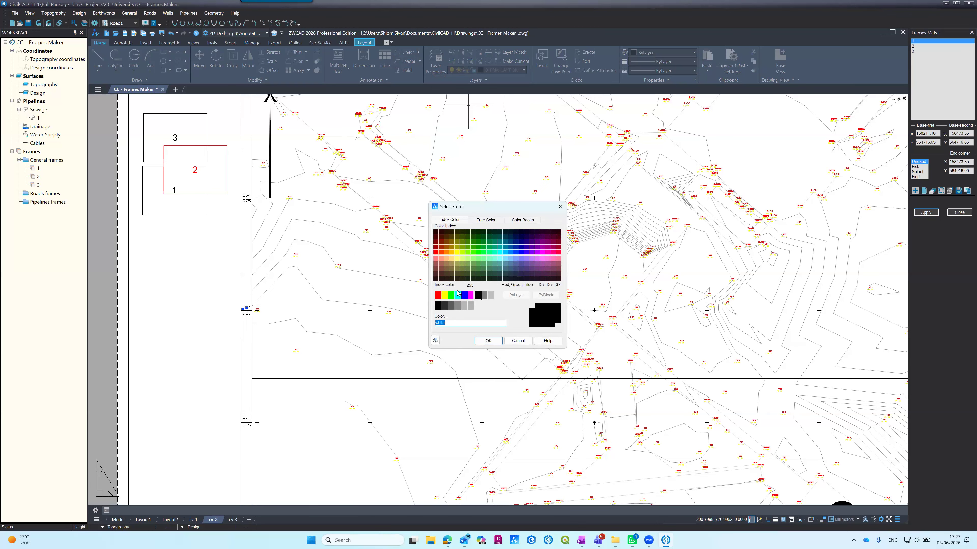
left_click(452, 263)
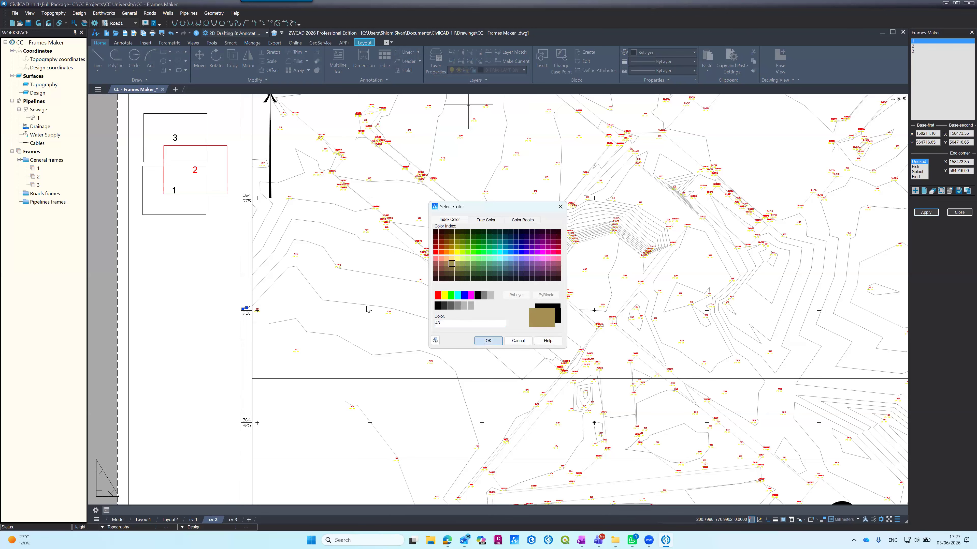
left_click(487, 340)
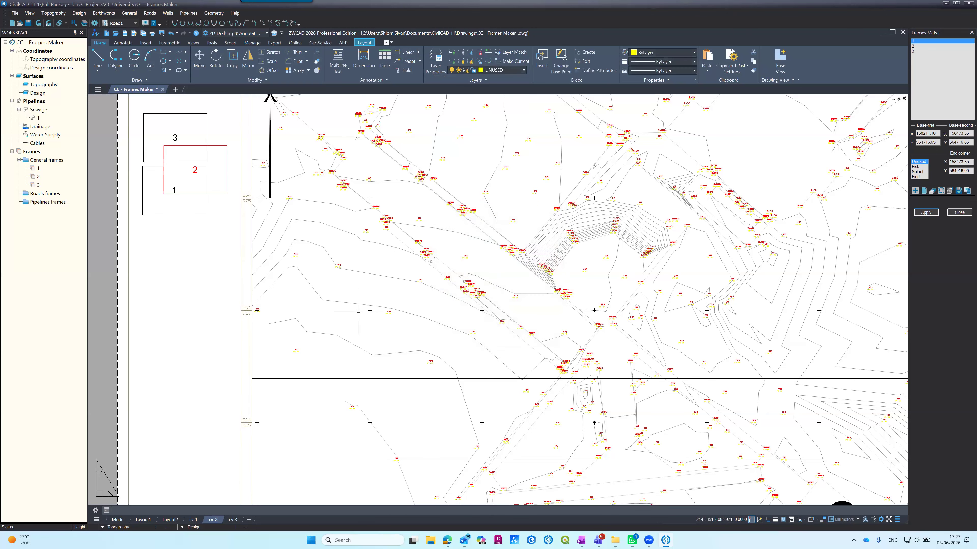
Step: Examine the whole cv_2 sheet, including its border, frames legend, north arrow and logo
scroll(286, 304, "down", 5)
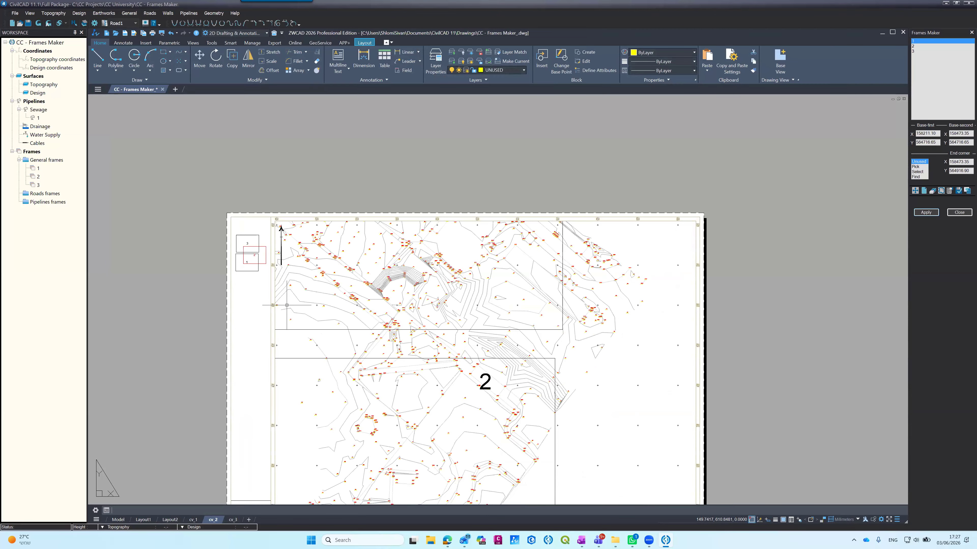
scroll(268, 215, "down", 5)
scroll(274, 254, "up", 4)
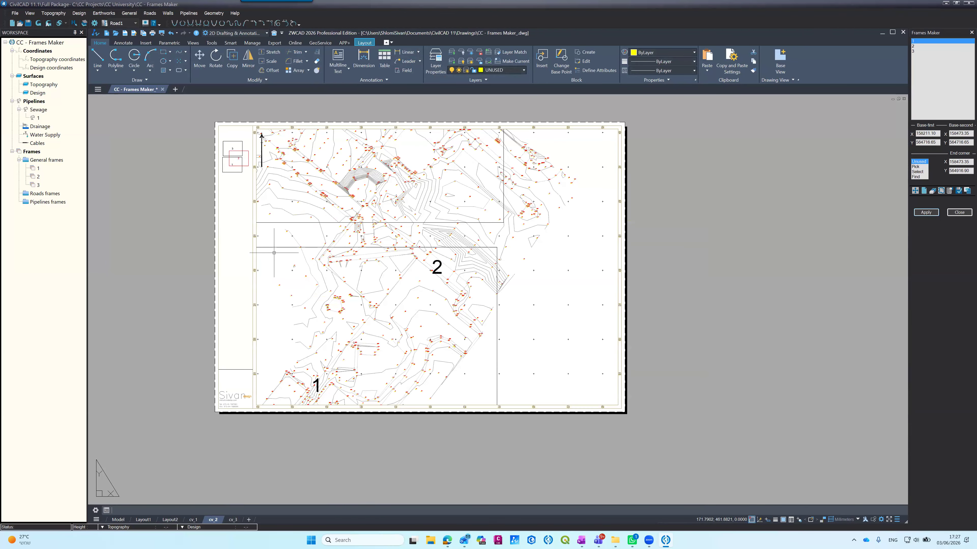
scroll(232, 127, "up", 6)
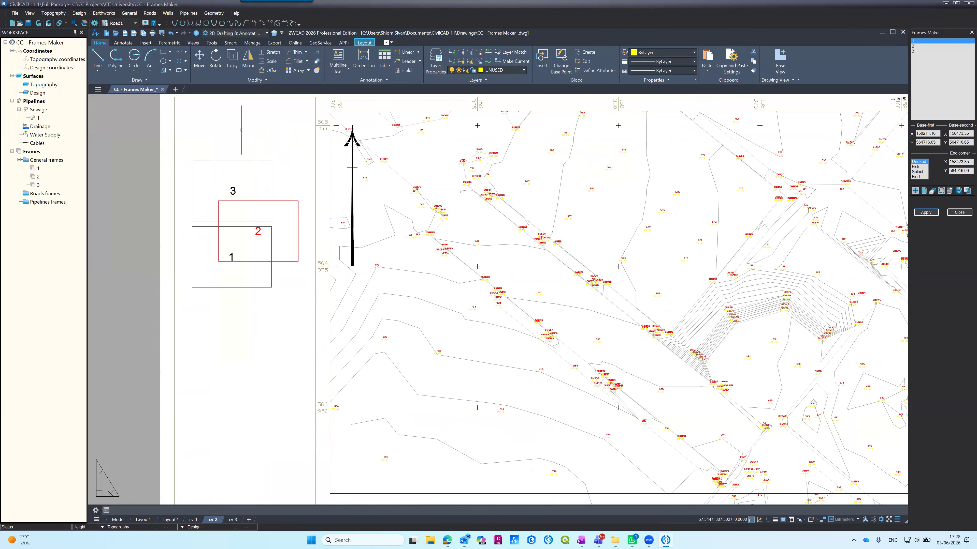
scroll(241, 130, "down", 8)
scroll(244, 232, "up", 4)
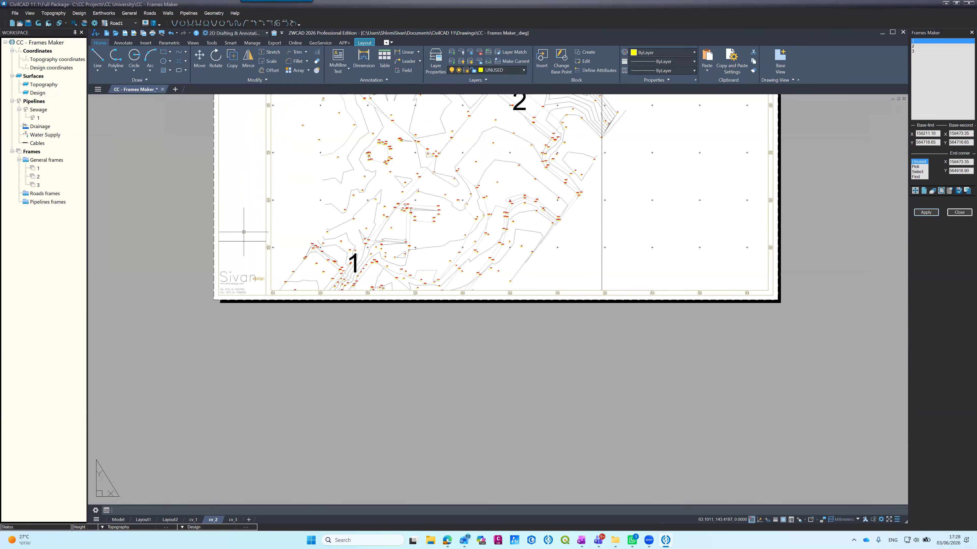
scroll(244, 232, "down", 4)
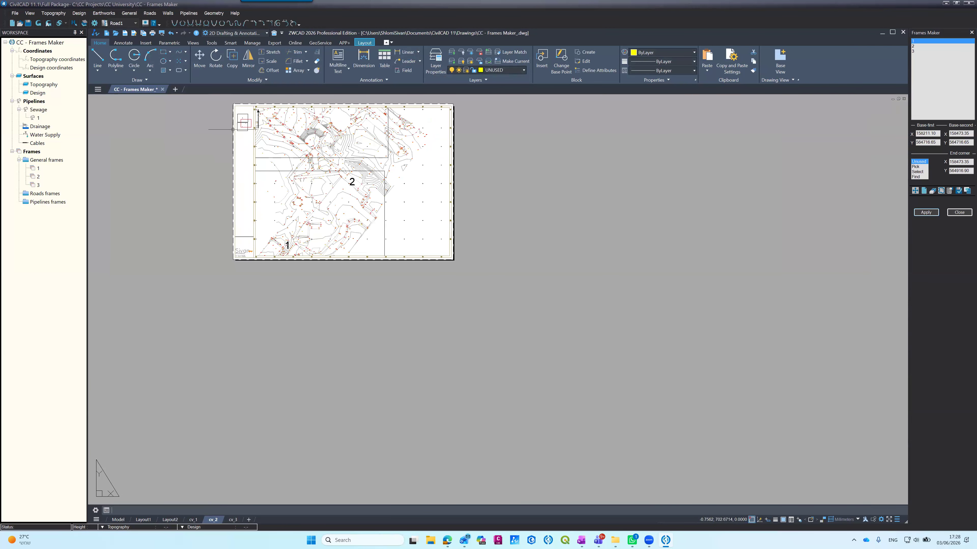
scroll(233, 112, "up", 4)
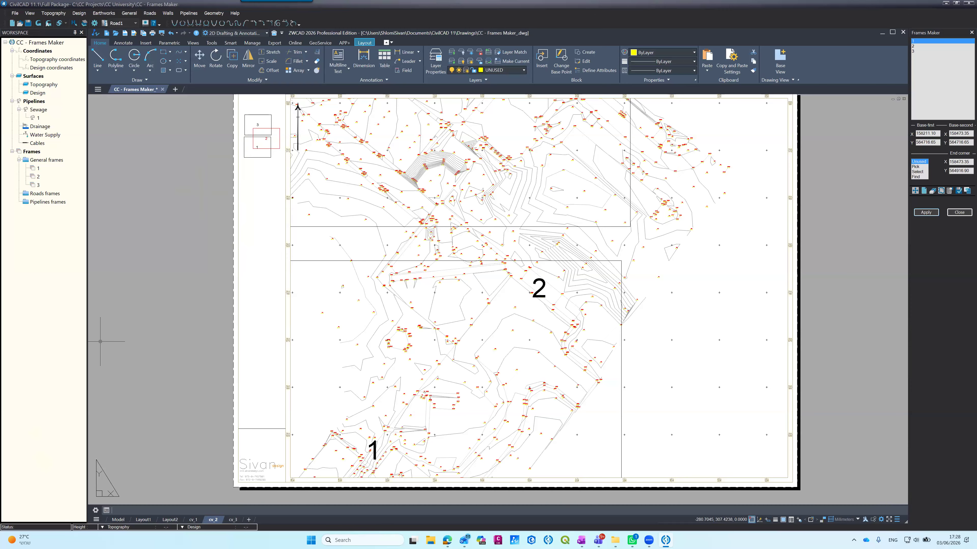
Step: Return to model space, add general frame 4 and make it the current frame
left_click(118, 520)
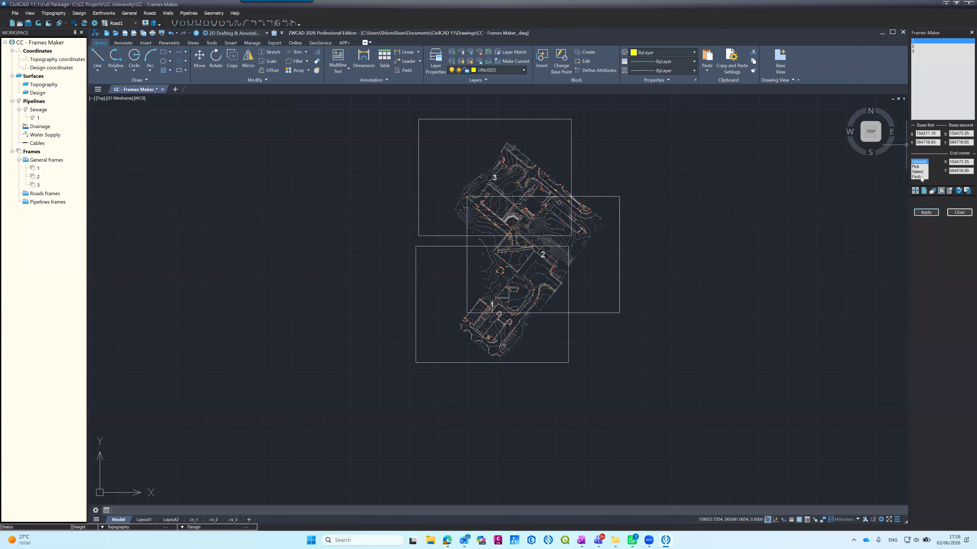
left_click(923, 191)
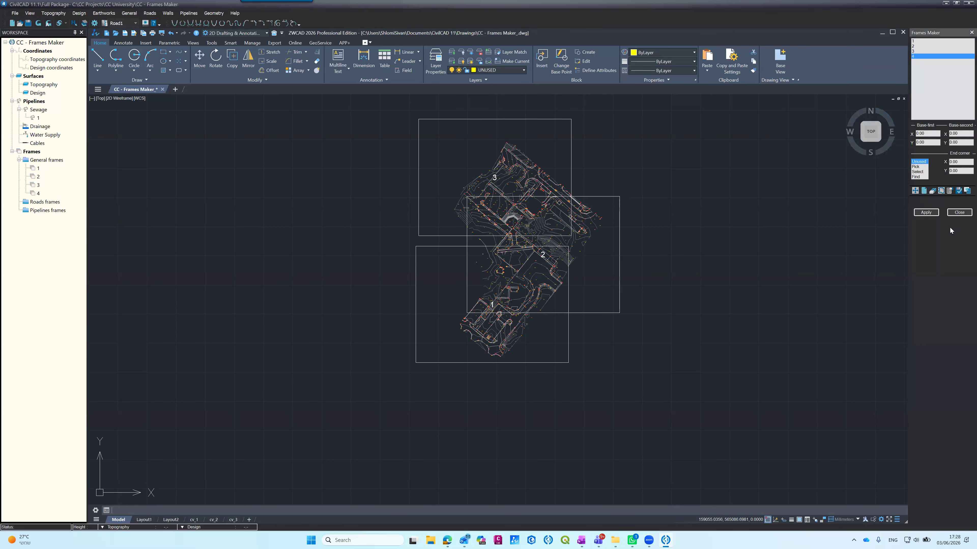
left_click(914, 59)
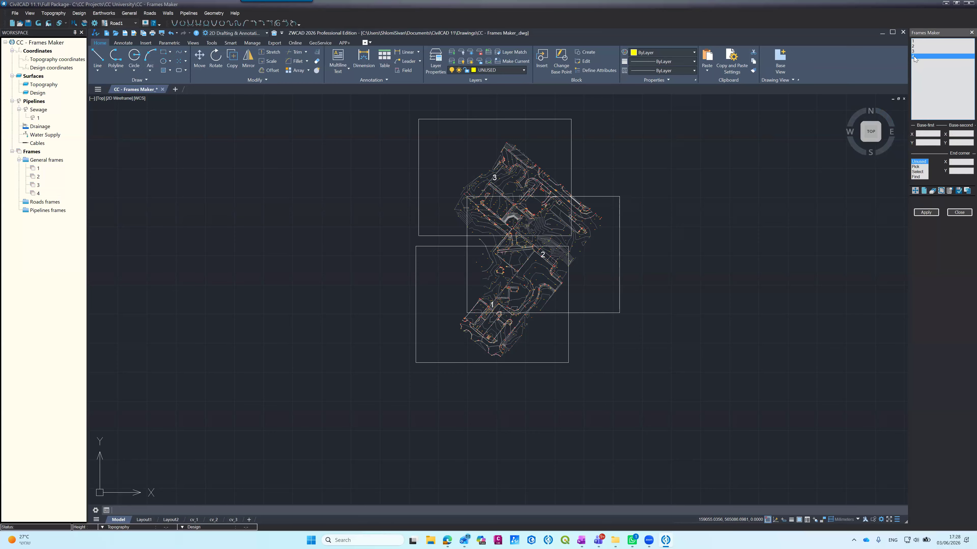
Step: Set frame 4's options to scale 1:500 with 50 steps and division by A0 paper size
left_click(949, 190)
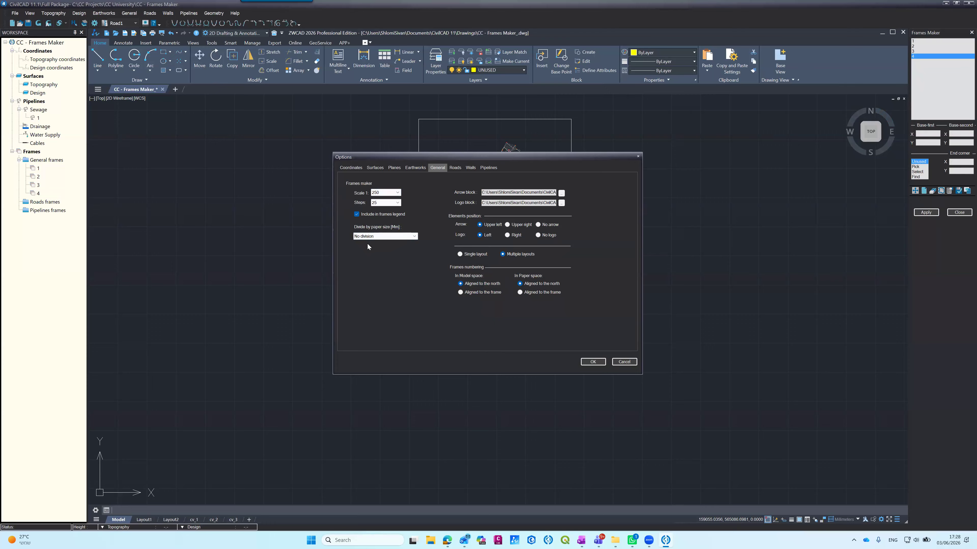
left_click(397, 193)
left_click(384, 214)
left_click(414, 239)
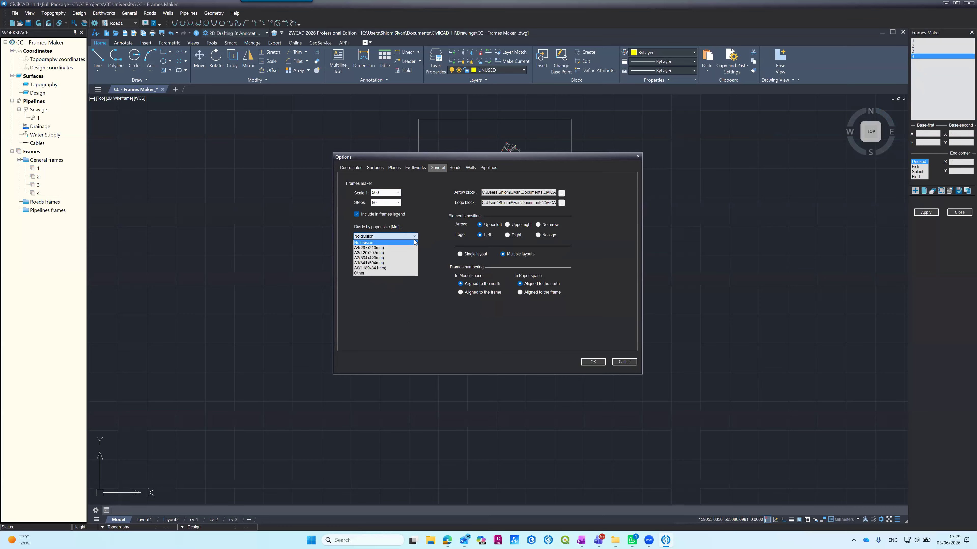
left_click(399, 268)
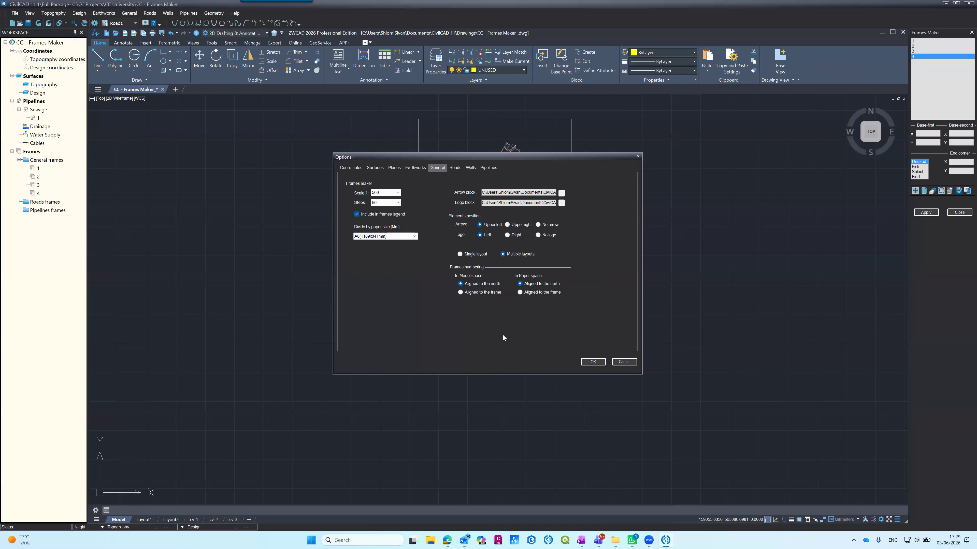
left_click(586, 362)
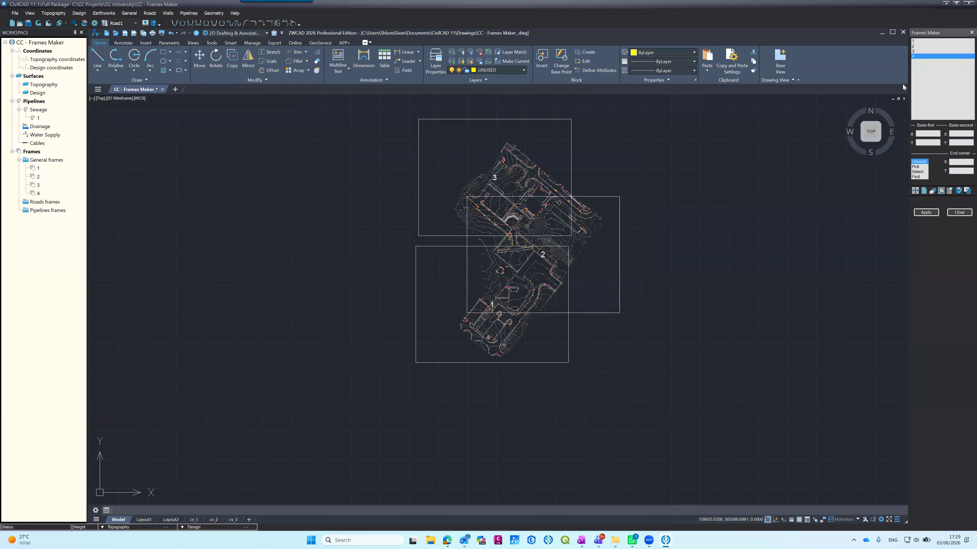
Step: Review the Frames Maker options of frames 2, 3 and 4 to compare their individual scale, steps and paper-size settings
left_click(913, 45)
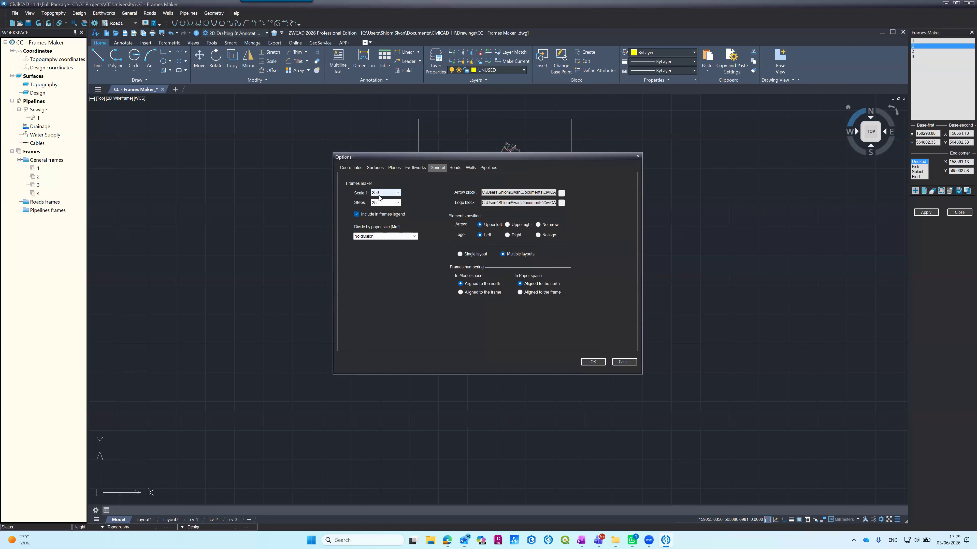
left_click(592, 361)
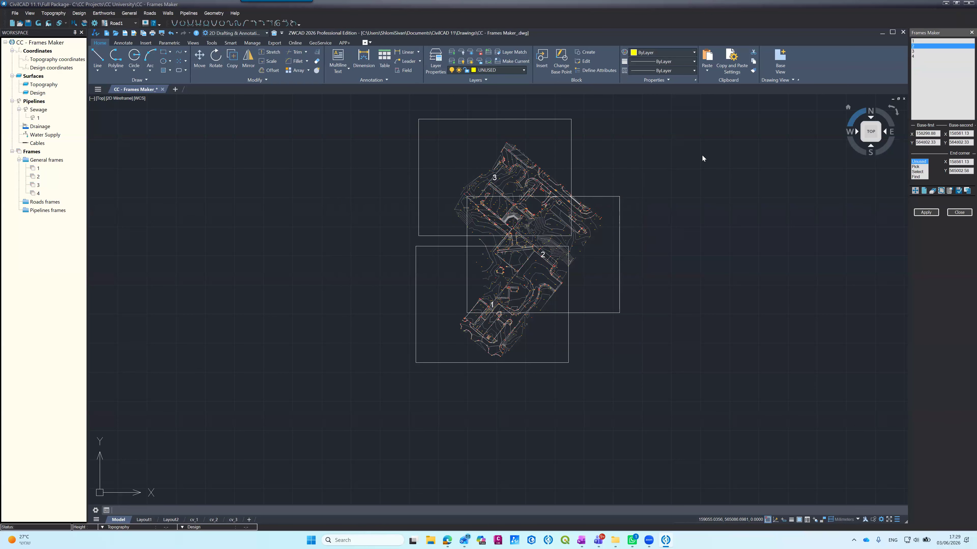
left_click(914, 51)
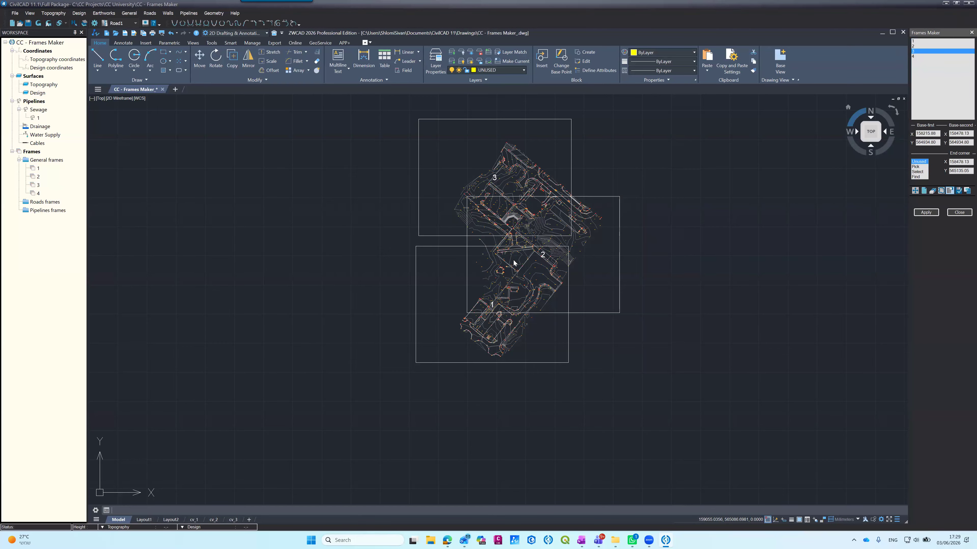
left_click(593, 362)
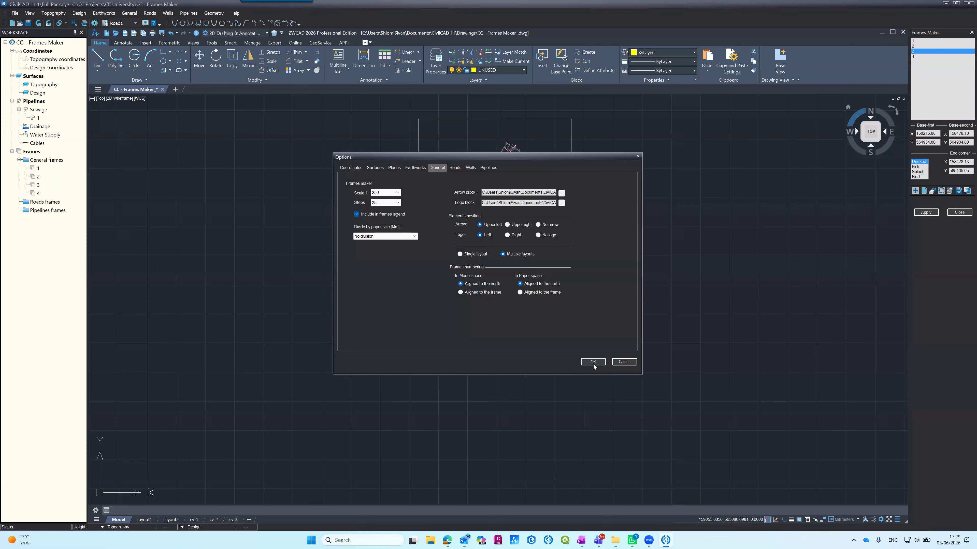
left_click(930, 56)
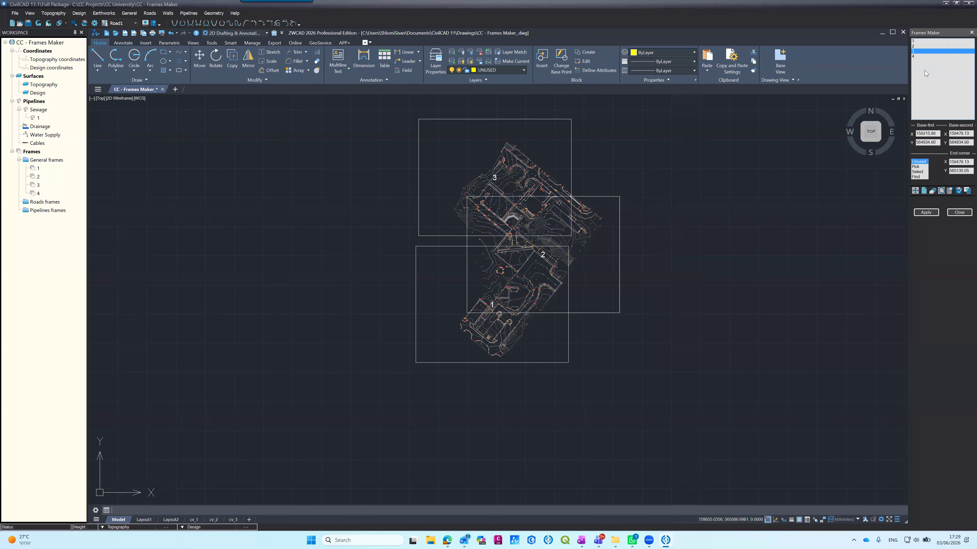
left_click(941, 191)
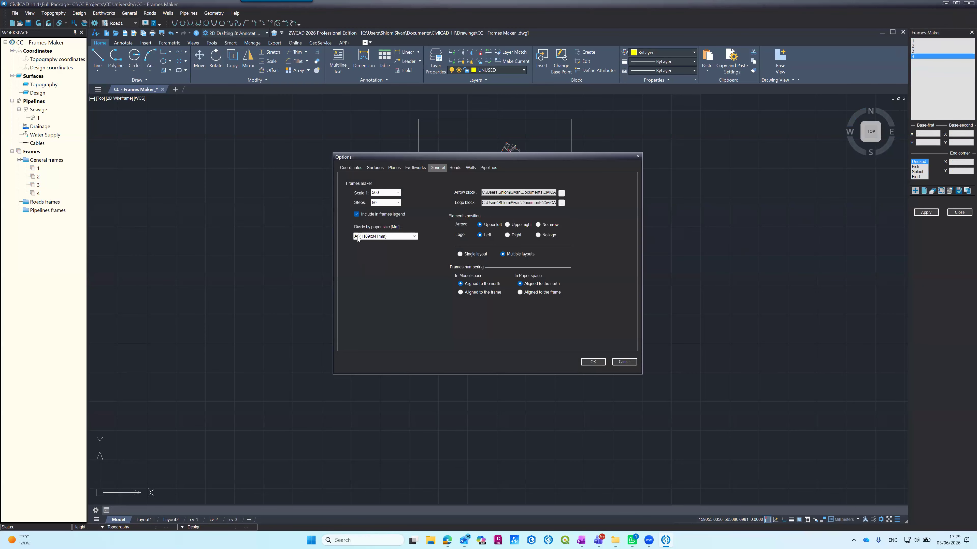
left_click(587, 363)
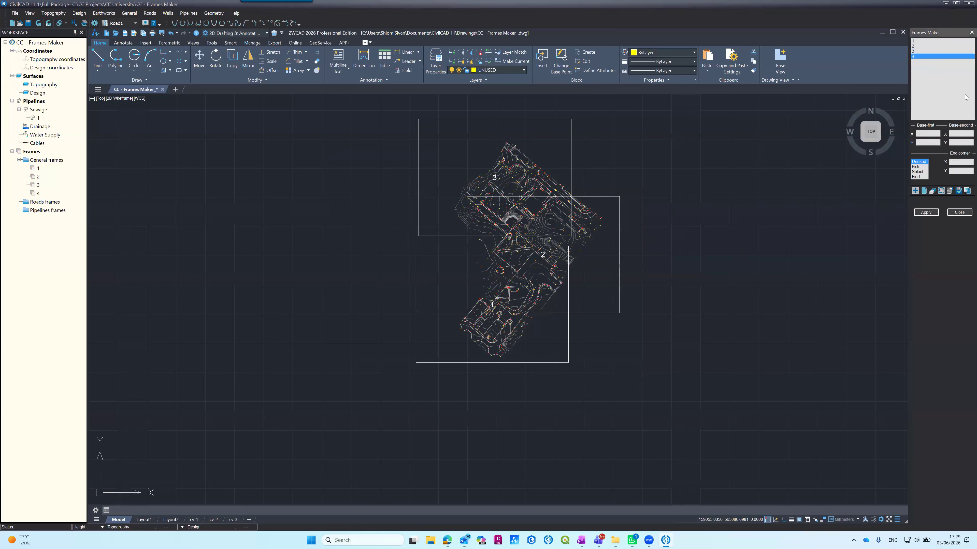
Step: Locate frame 4 on the drawing with its lower-left corner just inside frame 1's lower-left corner
left_click(966, 191)
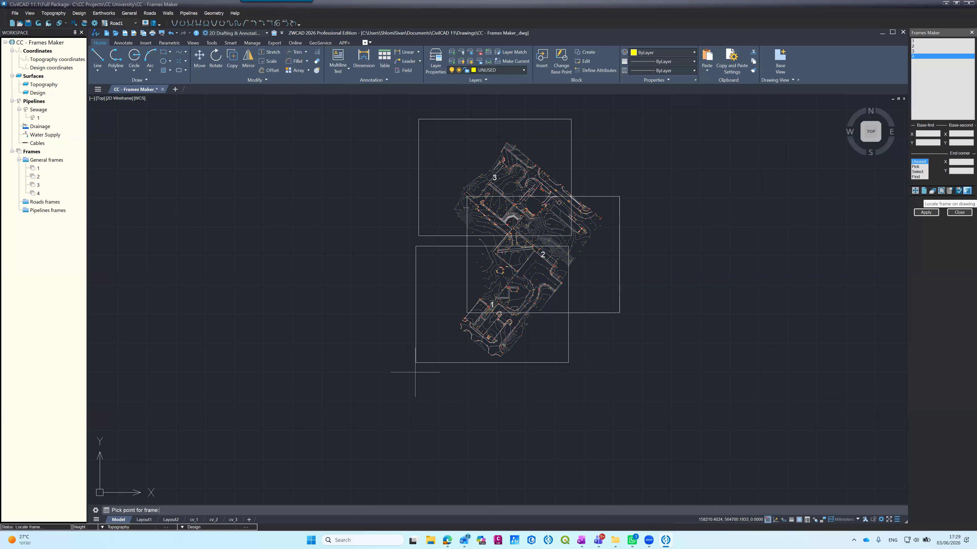
left_click(425, 358)
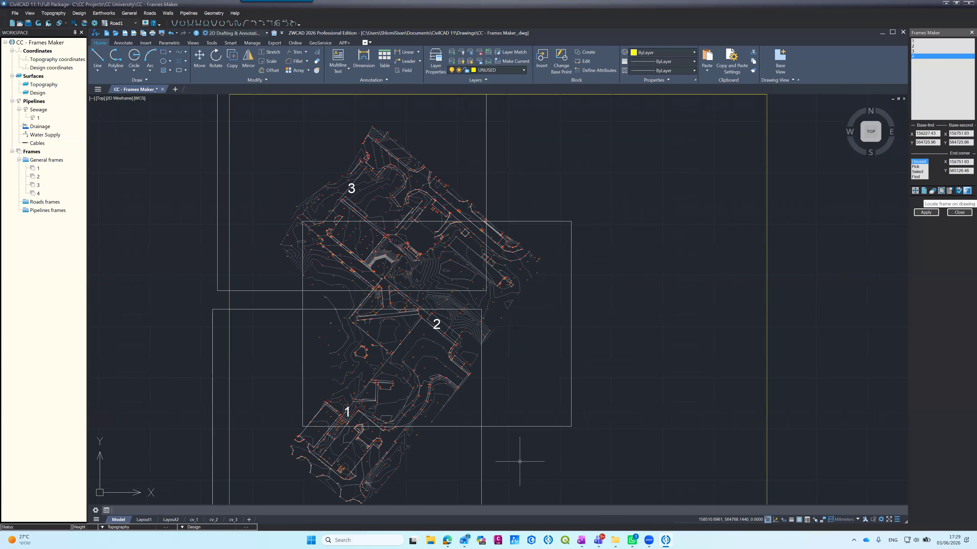
scroll(477, 248, "down", 5)
scroll(477, 247, "up", 4)
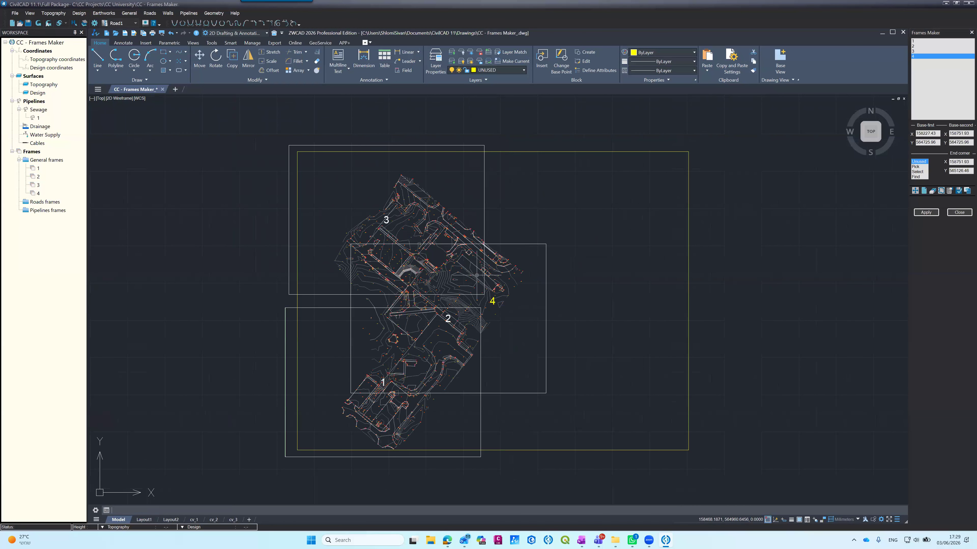
Step: Move frame 4's rectangle west and slightly south so the topographic survey sits near its centre
type("m")
key("space")
left_click(297, 283)
key("space")
left_click(302, 284)
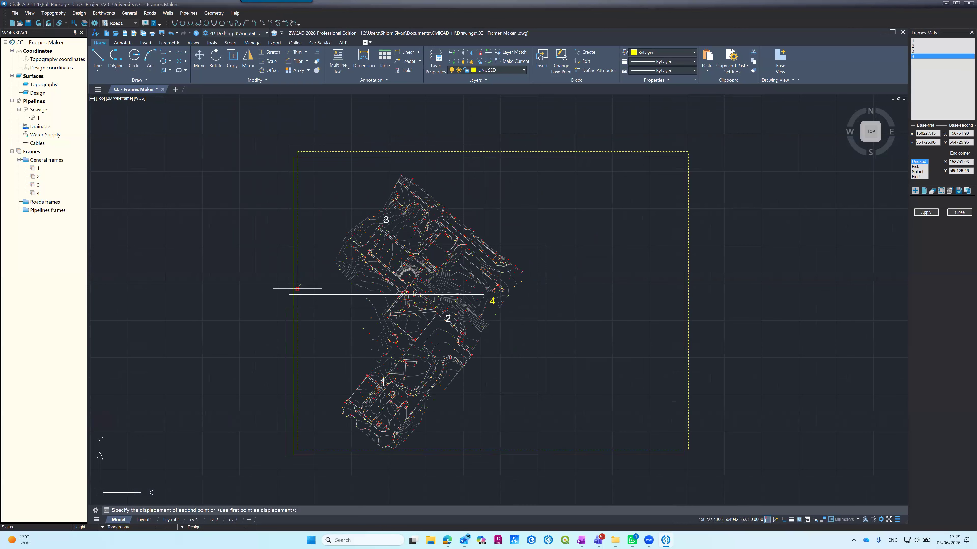
left_click(230, 300)
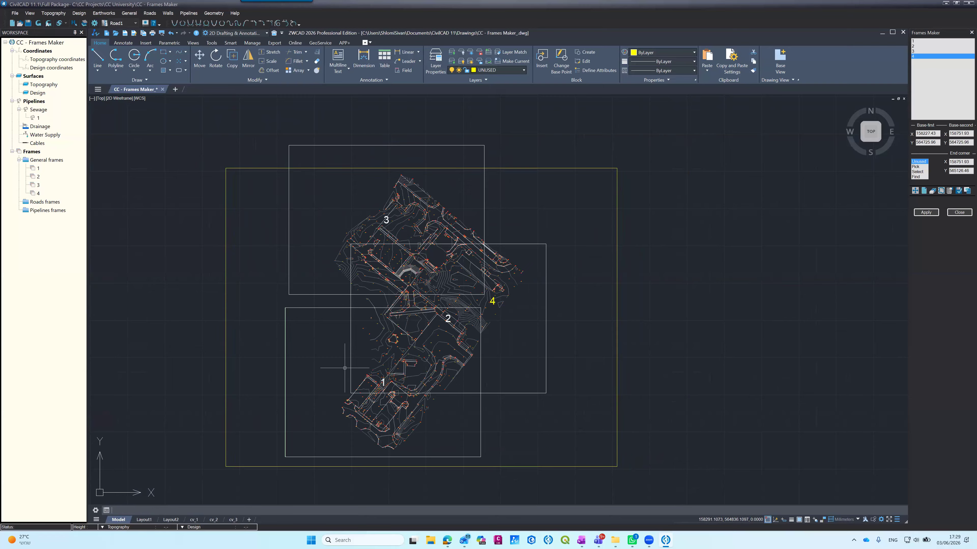
Step: Reselect the moved rectangle as frame 4's position and generate its layout
left_click(923, 172)
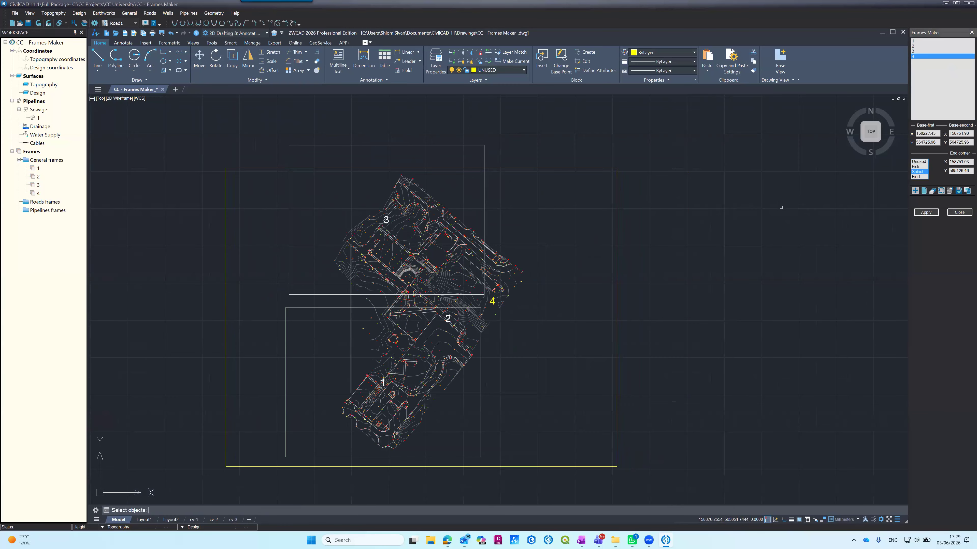
left_click(616, 266)
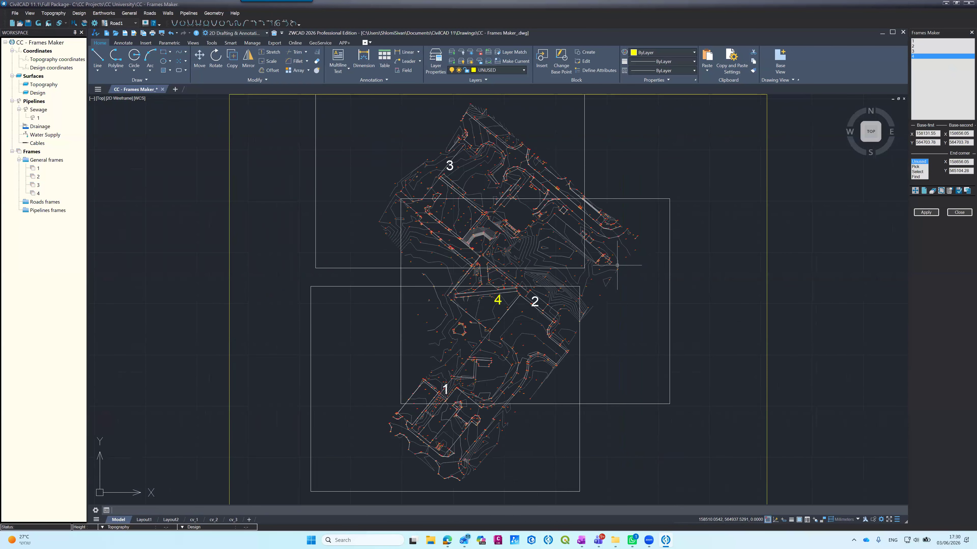
scroll(606, 216, "down", 2)
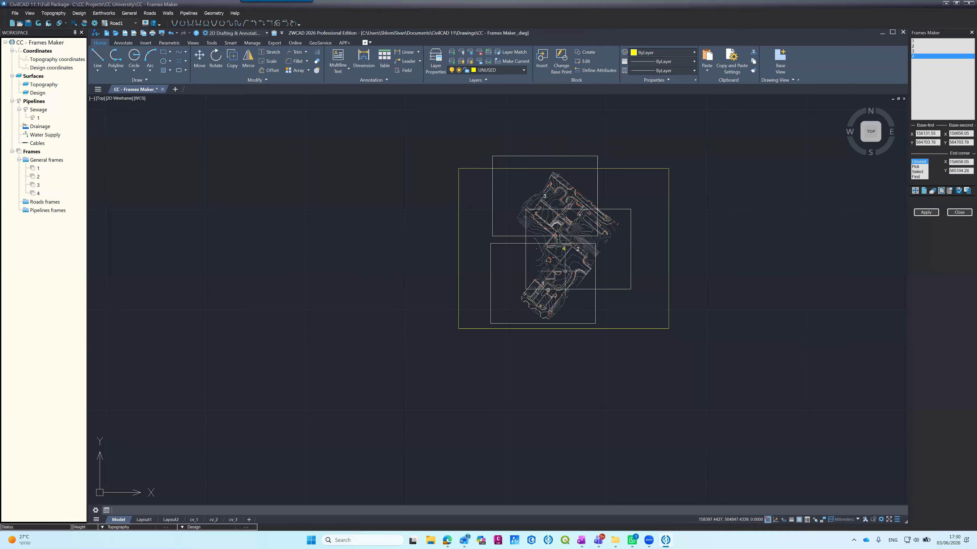
left_click(925, 212)
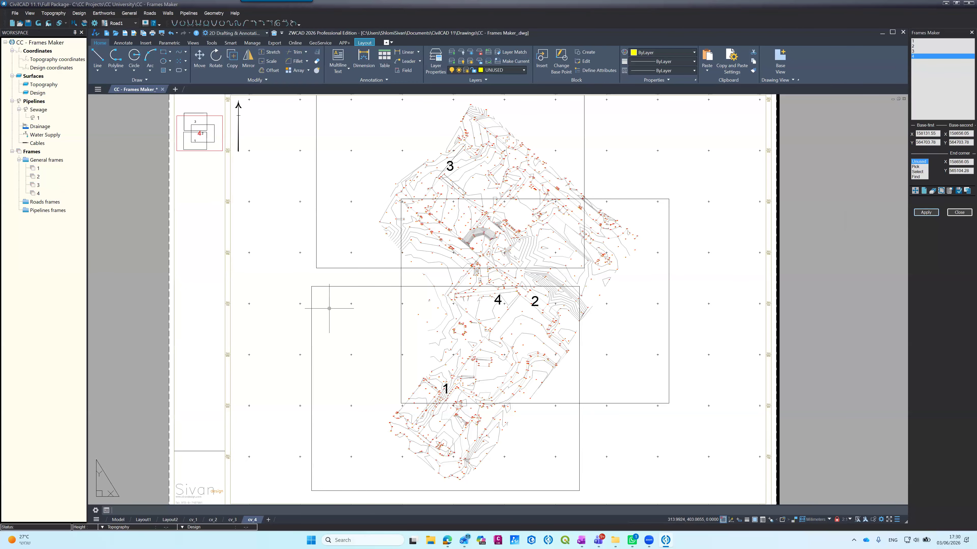
Step: Return to model space and freeze the layers of the frame borders and frame numbers by picking those objects
left_click(123, 521)
scroll(526, 235, "up", 4)
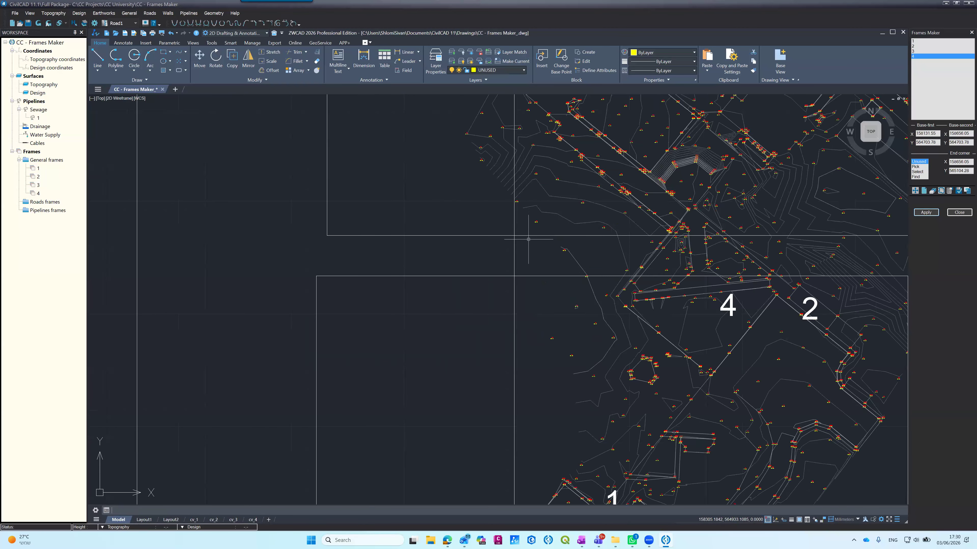
left_click(514, 254)
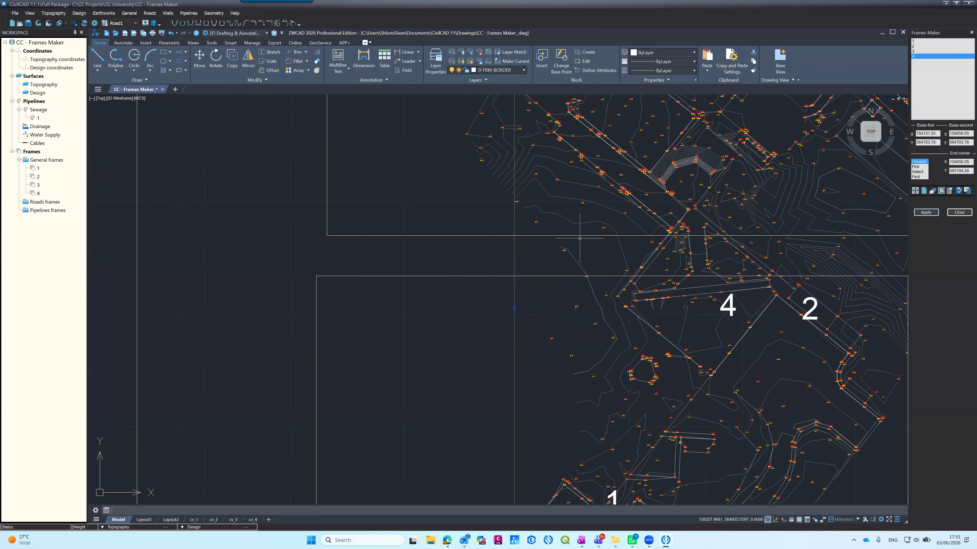
key("Escape")
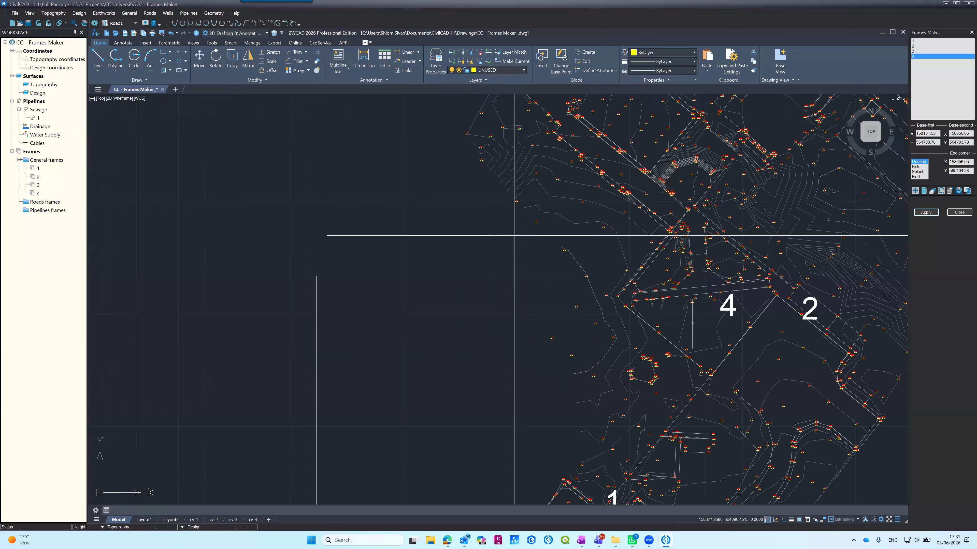
left_click(729, 301)
key("Escape")
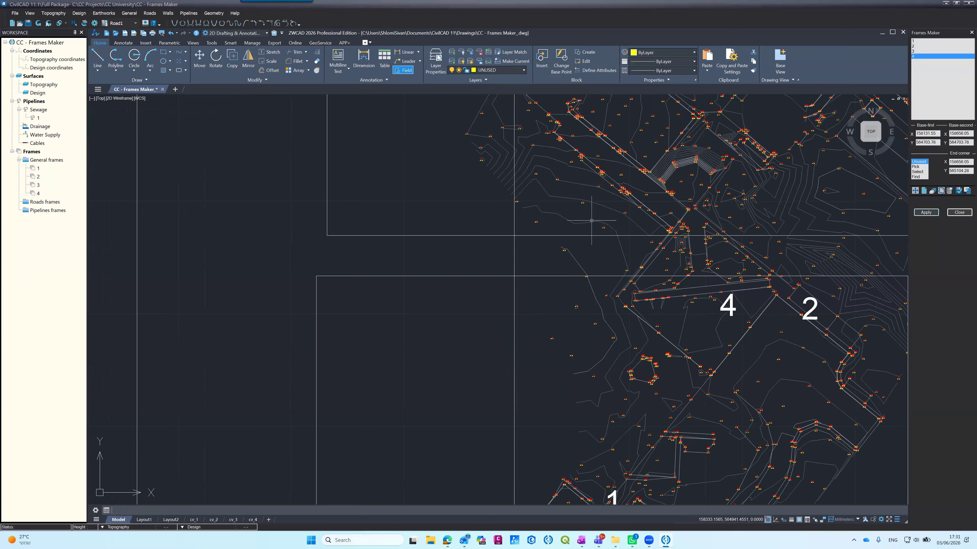
left_click(470, 52)
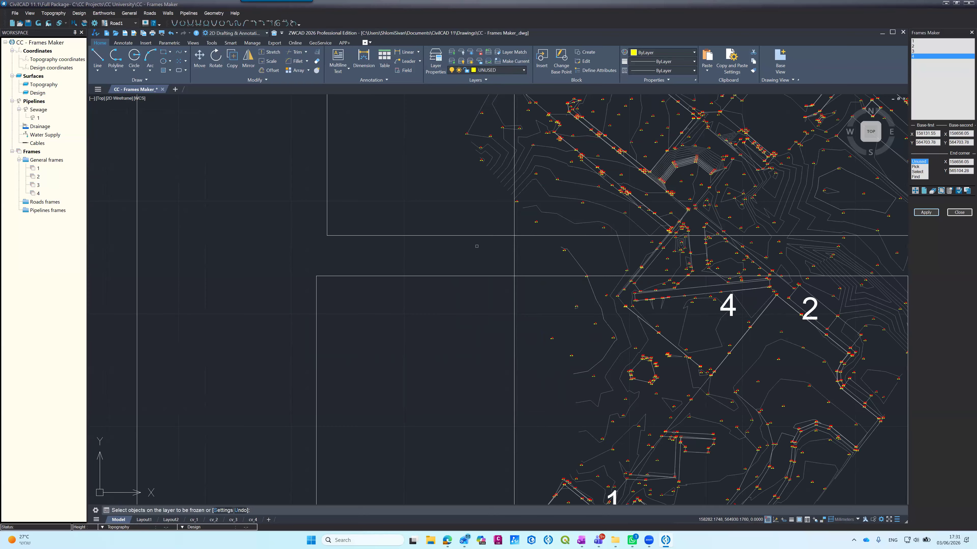
left_click(481, 235)
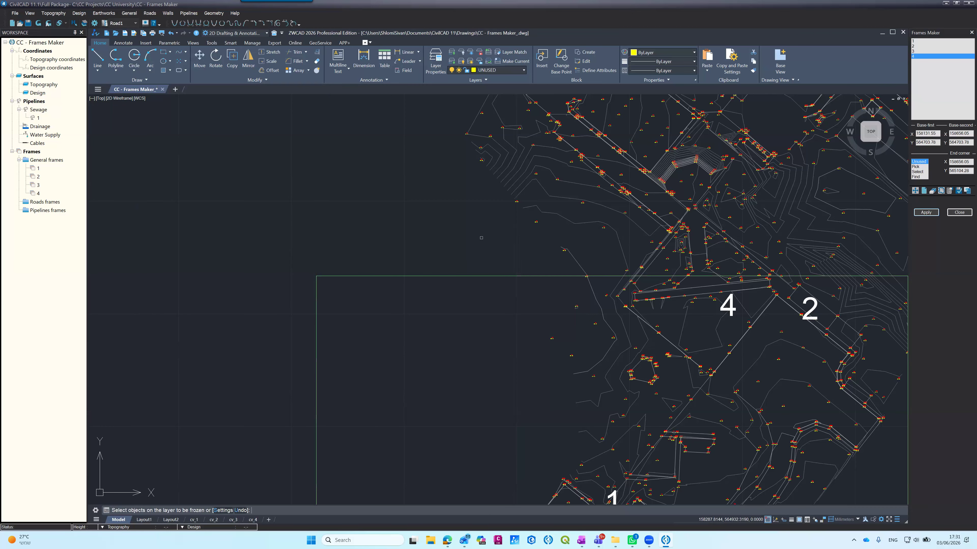
left_click(728, 312)
left_click(473, 274)
key("Return")
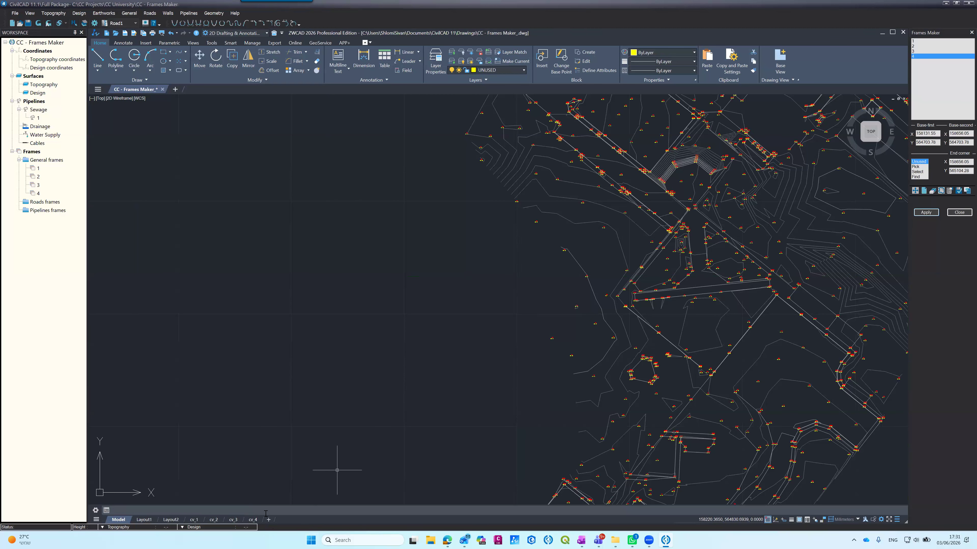
Step: Open layout cv_4 and check the whole sheet with the frame borders and numbers frozen
left_click(257, 519)
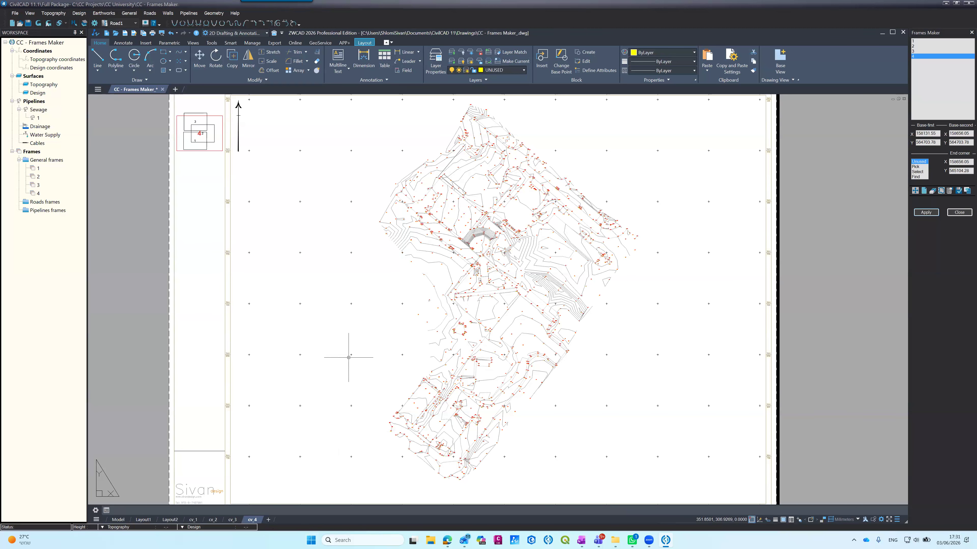
scroll(342, 322, "down", 1)
scroll(340, 329, "up", 1)
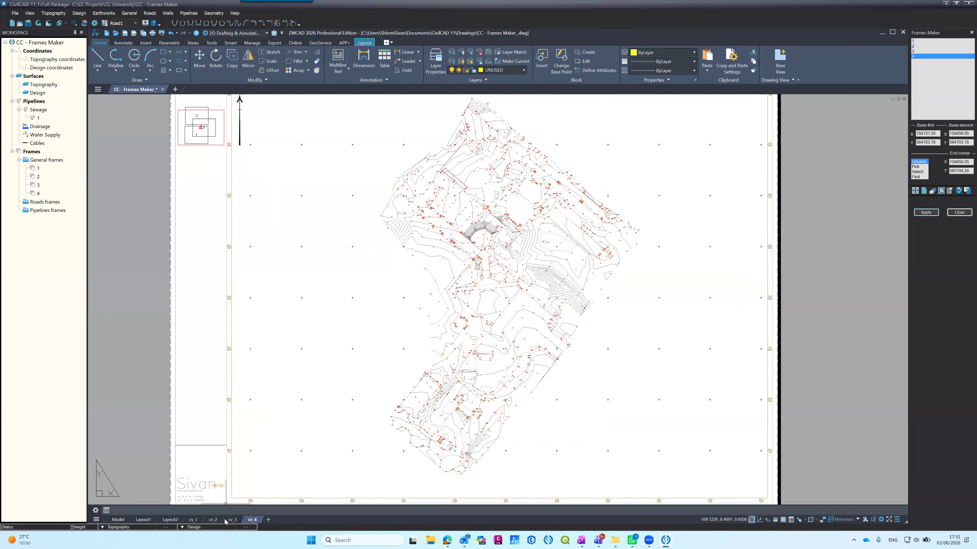
Step: Go through layouts cv_1 to cv_4 and examine how each frames legend marks its current sheet, looking closely at cv_4's
left_click(194, 522)
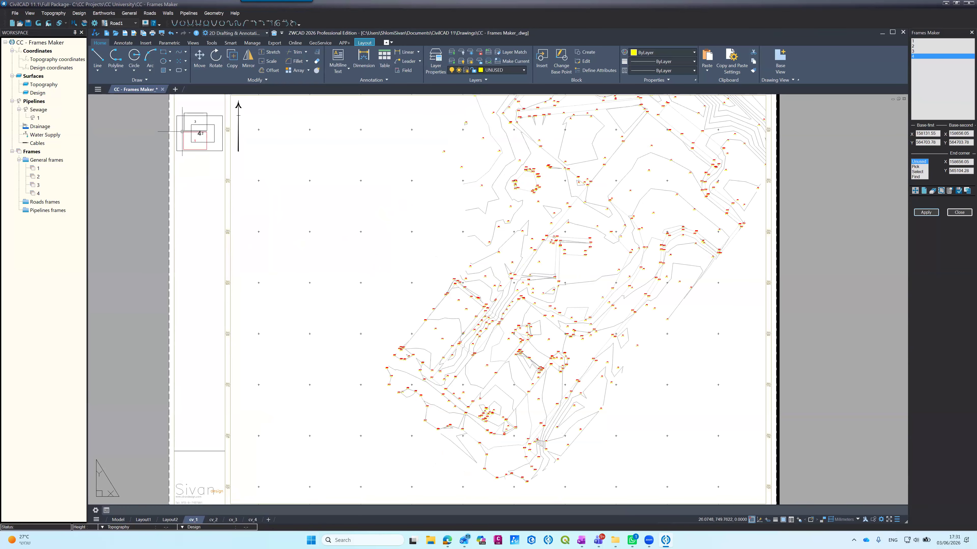
left_click(213, 520)
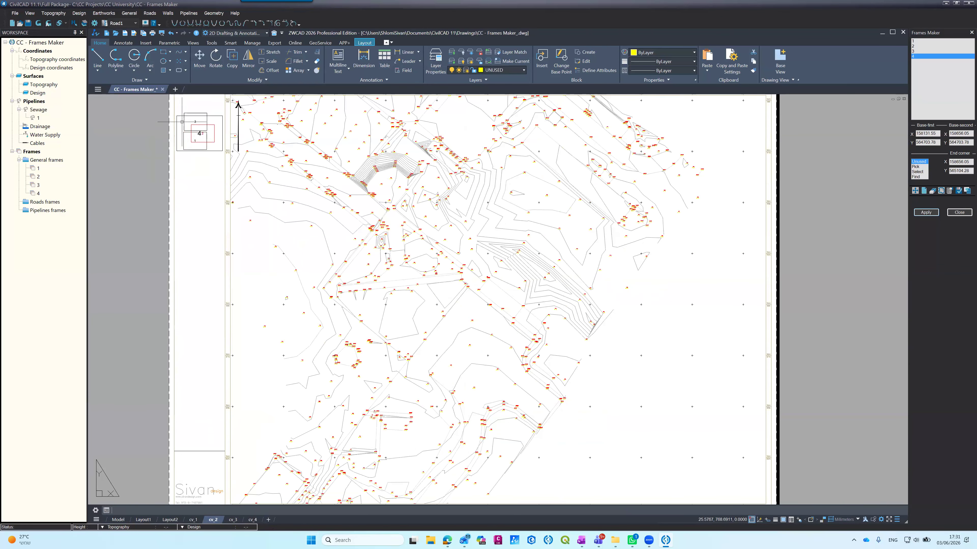
left_click(233, 520)
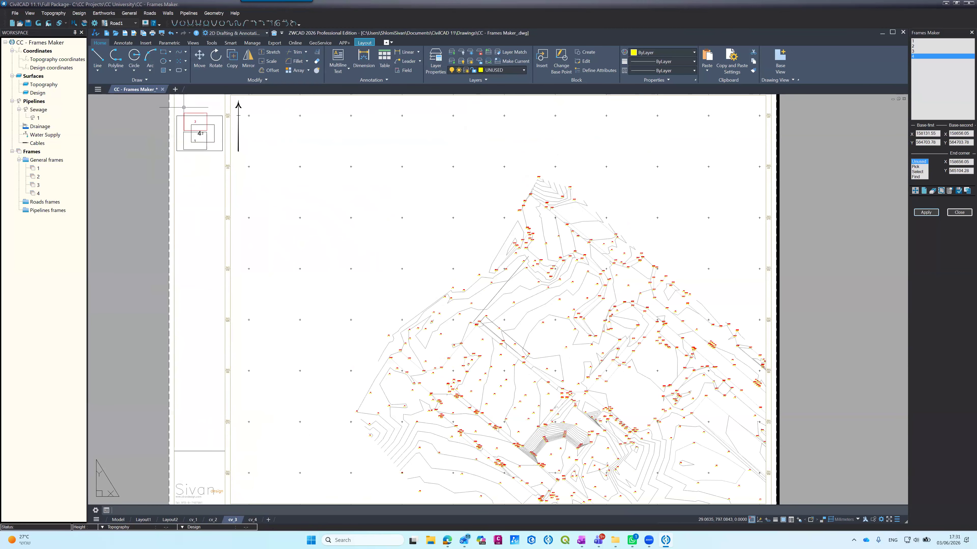
left_click(252, 520)
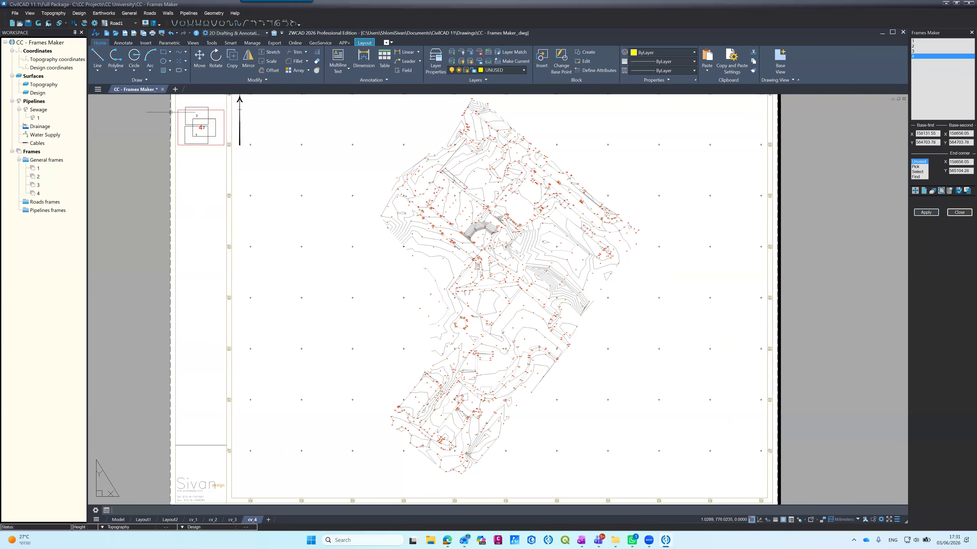
scroll(190, 116, "up", 5)
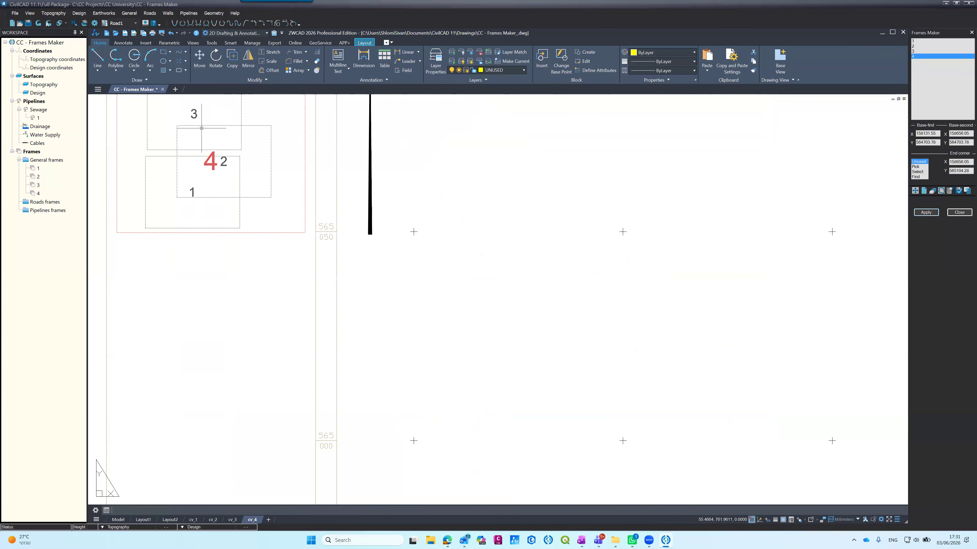
scroll(277, 224, "down", 2)
scroll(277, 224, "down", 2)
scroll(254, 208, "up", 4)
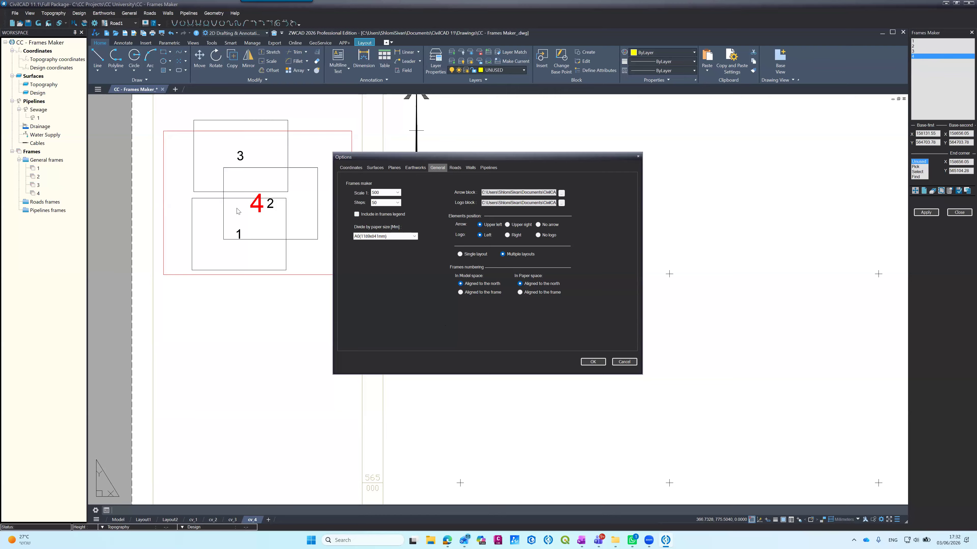
Step: Apply the options that leave frame 4 out of the frames legend, and check the result in layouts cv_1 to cv_4
left_click(592, 362)
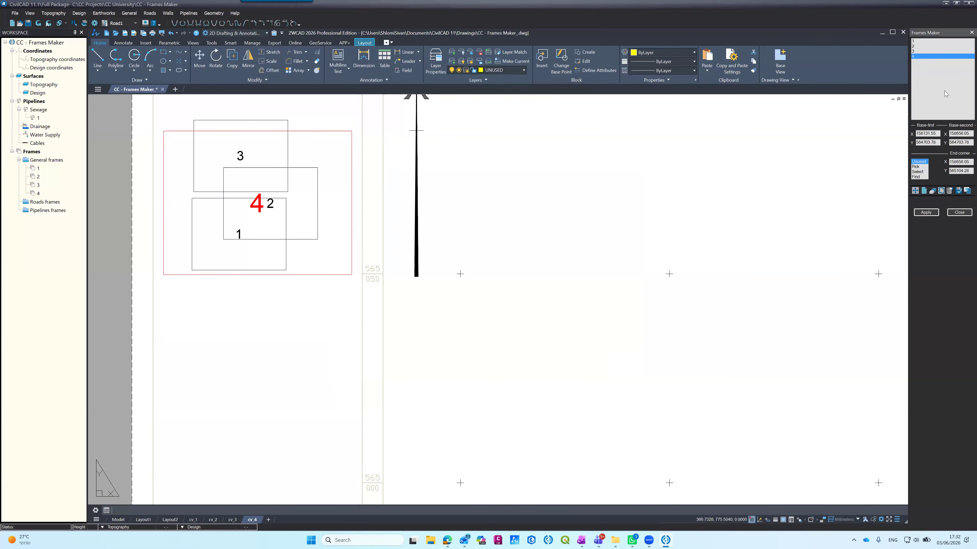
left_click(925, 212)
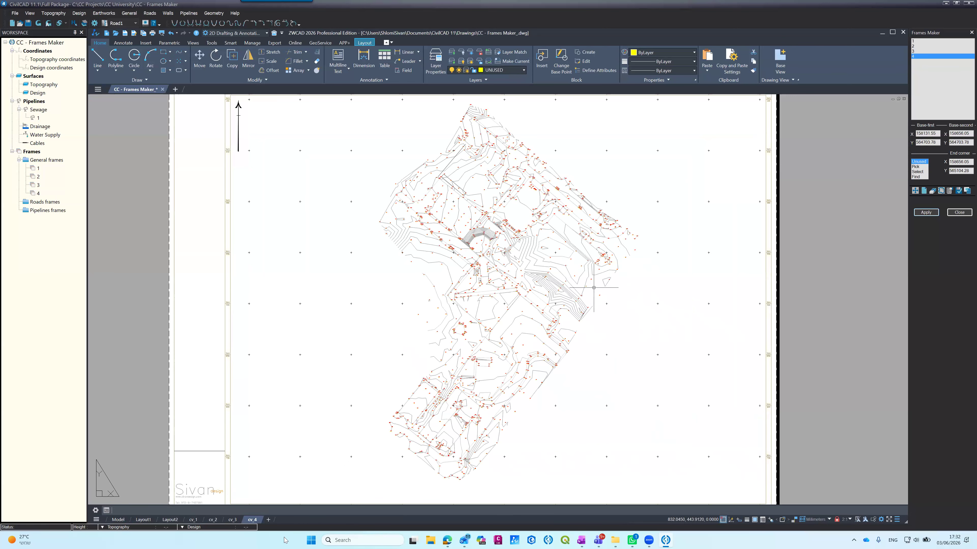
left_click(194, 519)
left_click(214, 520)
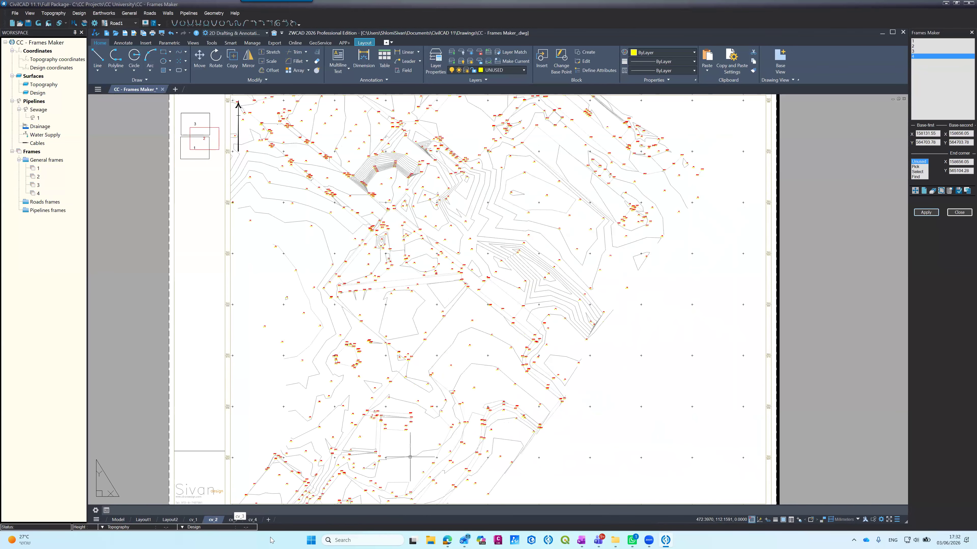
left_click(232, 520)
left_click(254, 520)
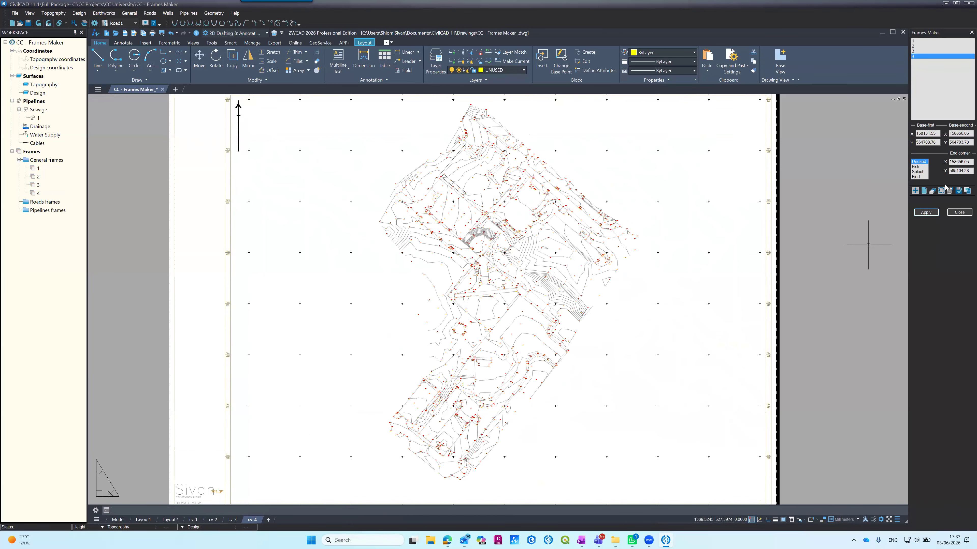
Step: Compare the scale, frames legend and paper-size division options of frames 4, 3 and 1
left_click(950, 191)
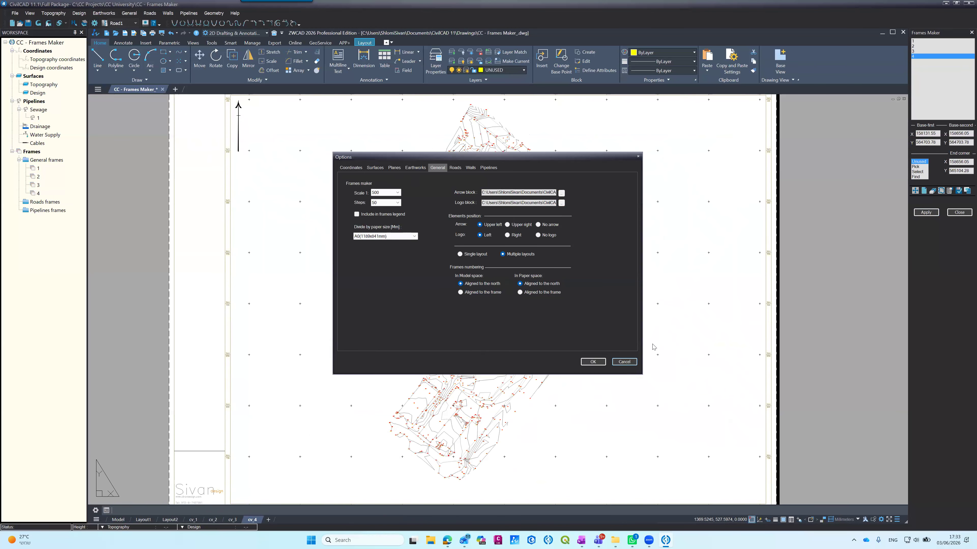
left_click(624, 362)
left_click(919, 51)
left_click(949, 191)
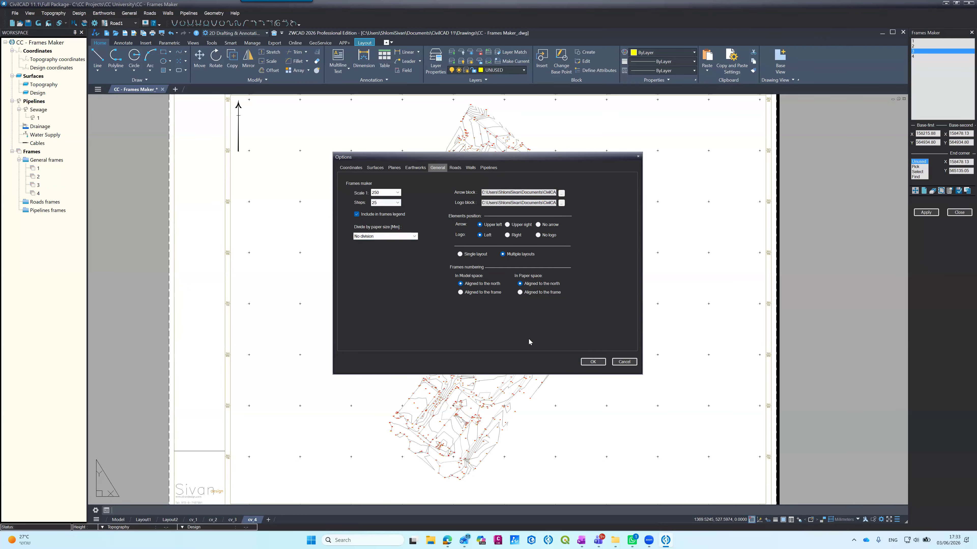
left_click(626, 362)
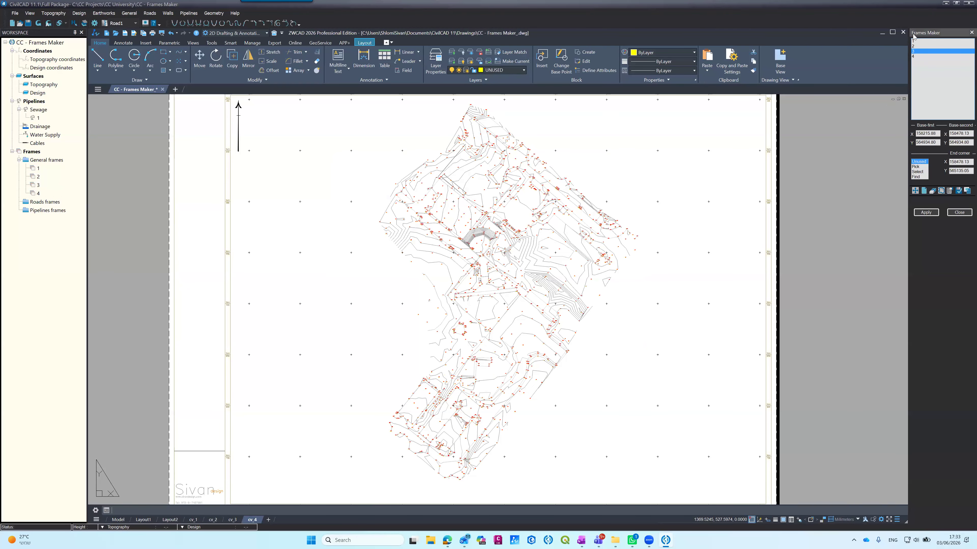
left_click(917, 40)
left_click(949, 191)
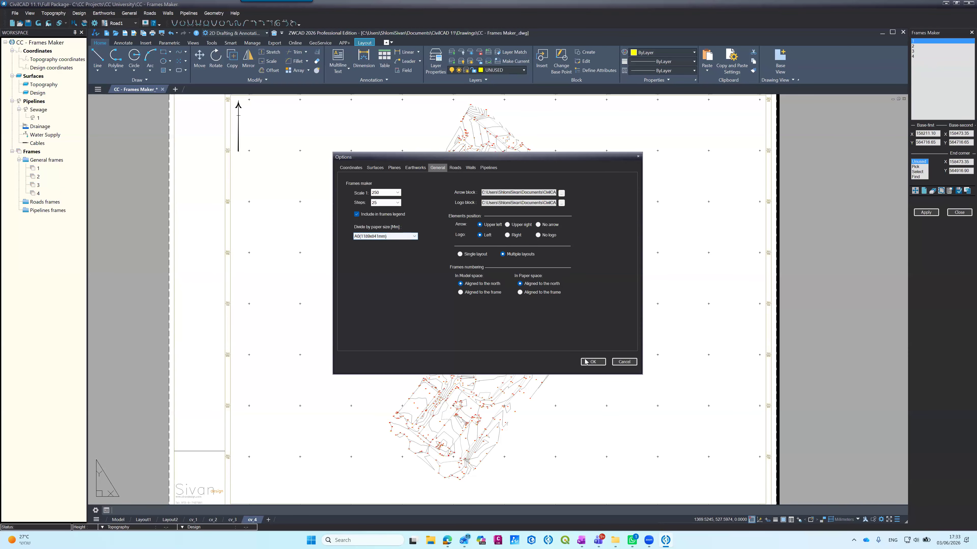
left_click(586, 362)
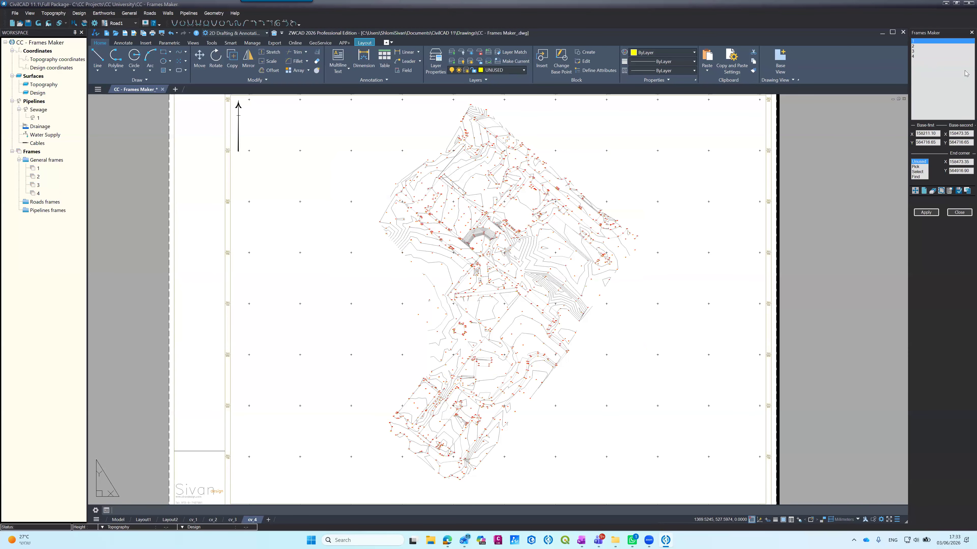
left_click(919, 51)
left_click(949, 190)
left_click(407, 237)
left_click(381, 242)
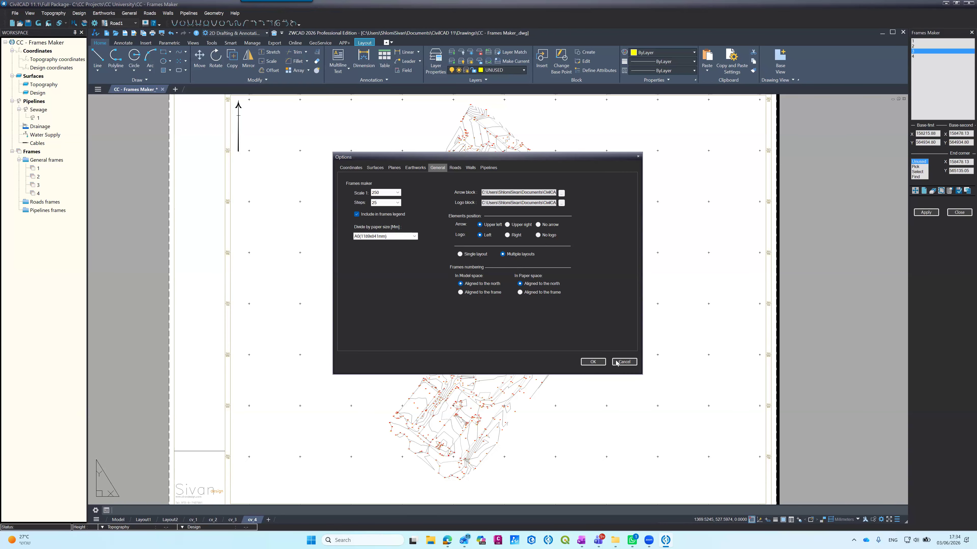
left_click(624, 361)
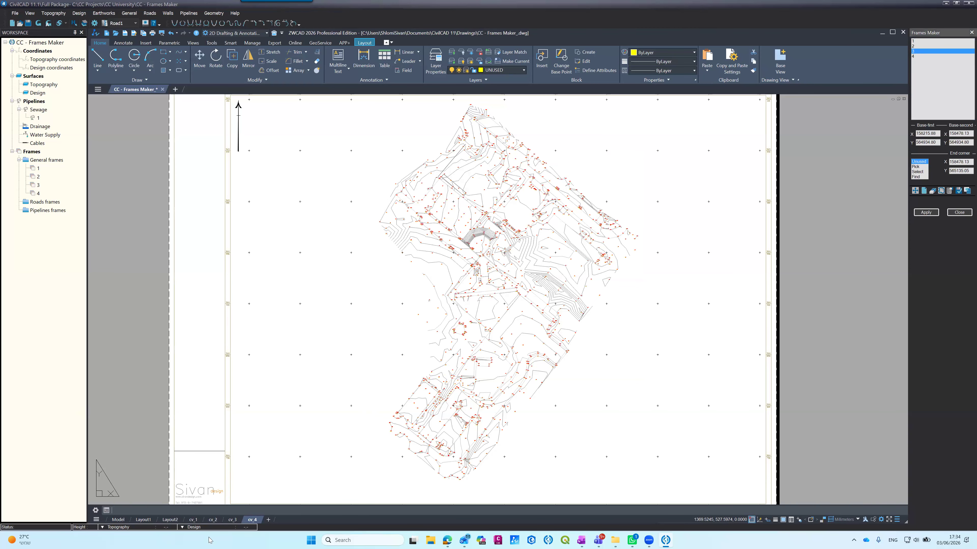
Step: Open layout cv_3 and examine its frames legend and the whole sheet, and glance at Layout1
left_click(230, 520)
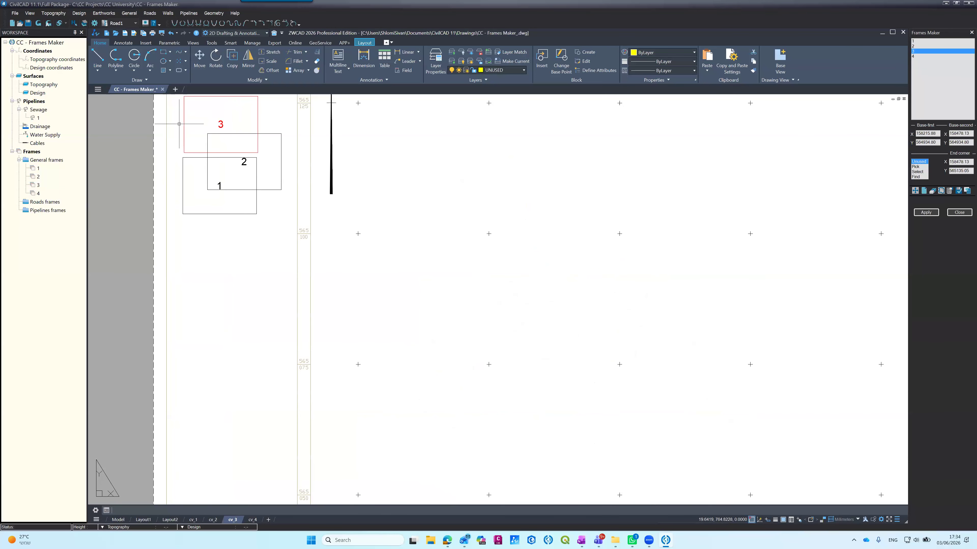
scroll(190, 151, "down", 3)
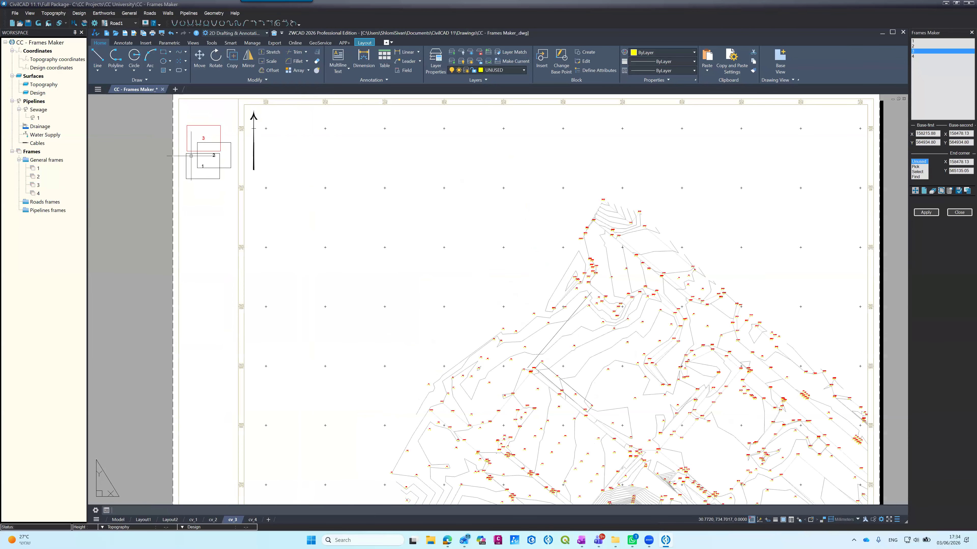
scroll(192, 156, "down", 2)
scroll(202, 171, "up", 1)
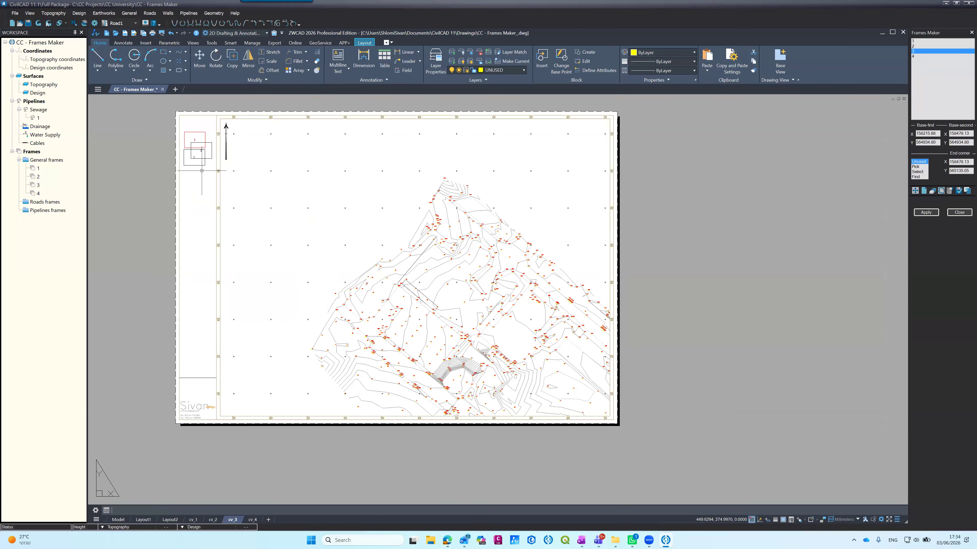
left_click(143, 520)
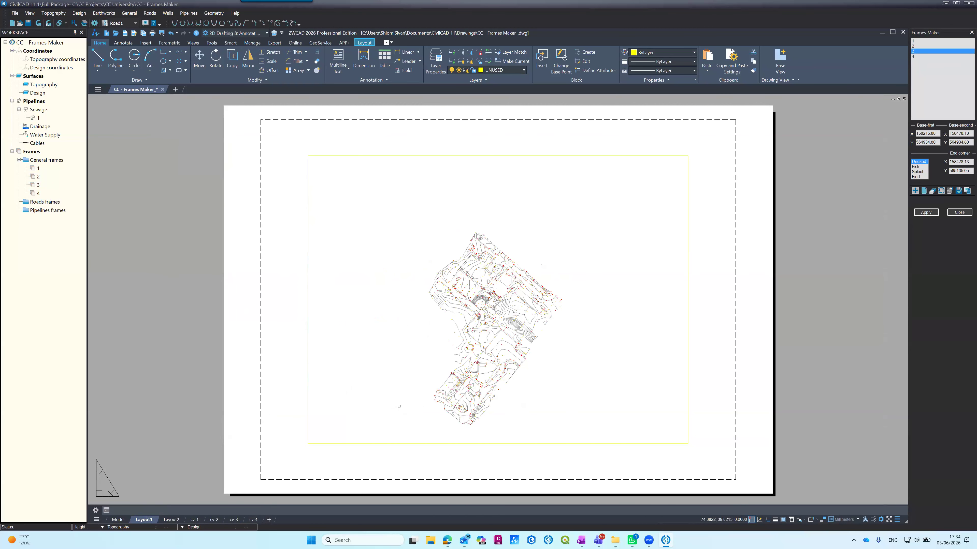
Step: Thaw the layers 0-FRM-BORDER and 0-FRM-NMBR from model space, and check layout cv_1 with borders and numbers shown
left_click(119, 520)
scroll(346, 297, "up", 8)
scroll(345, 296, "down", 4)
left_click(435, 62)
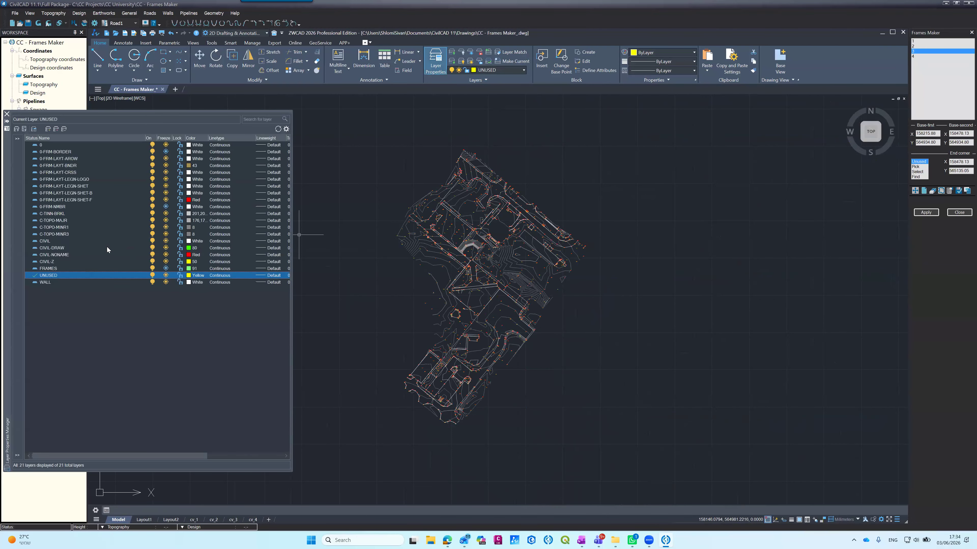
left_click(166, 152)
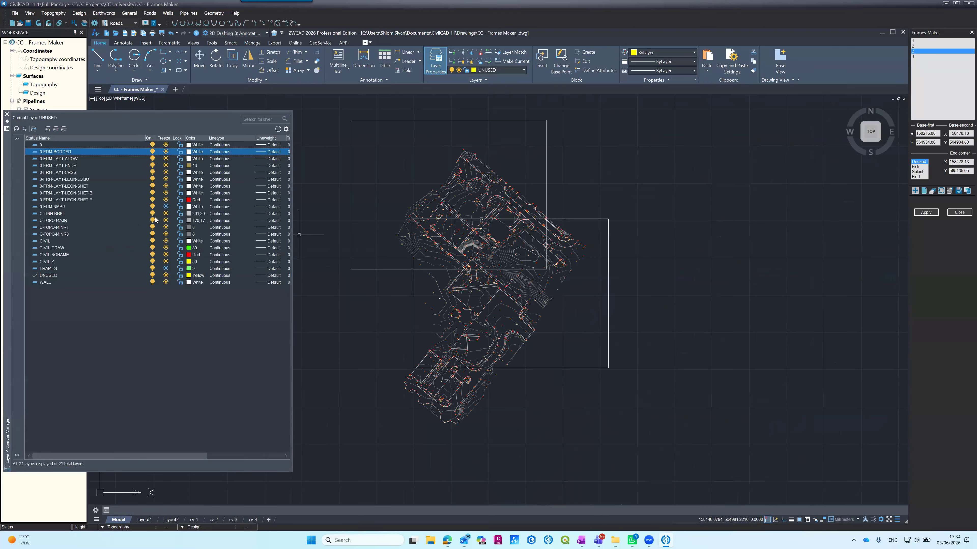
left_click(165, 200)
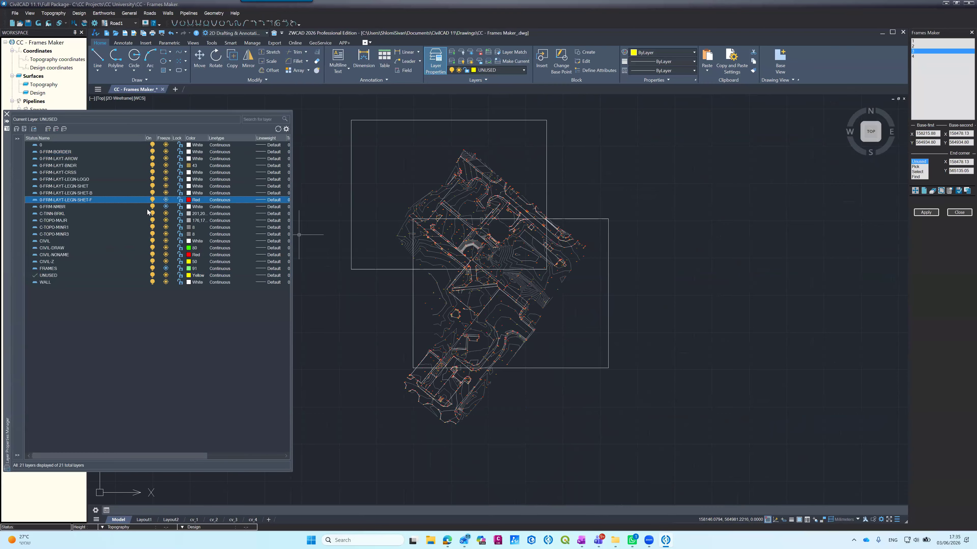
left_click(166, 207)
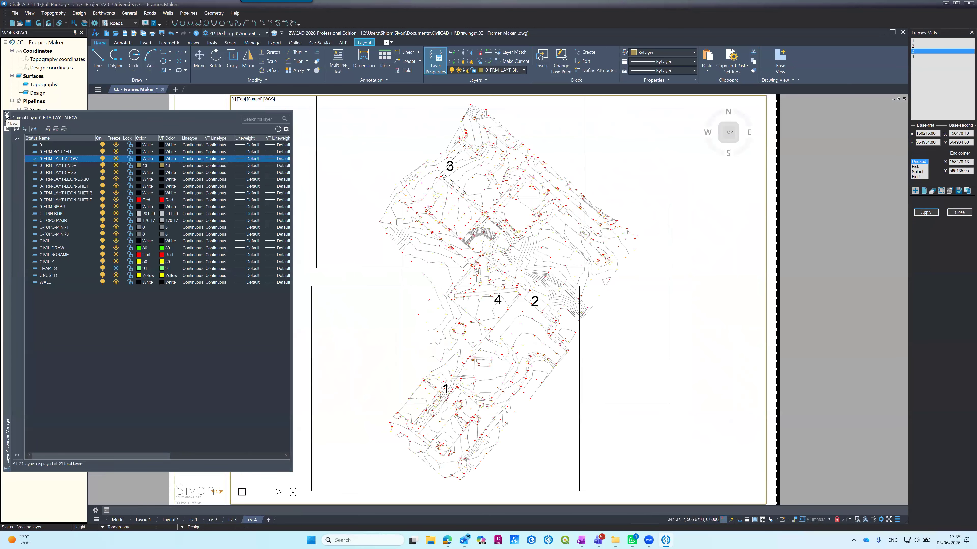
left_click(6, 114)
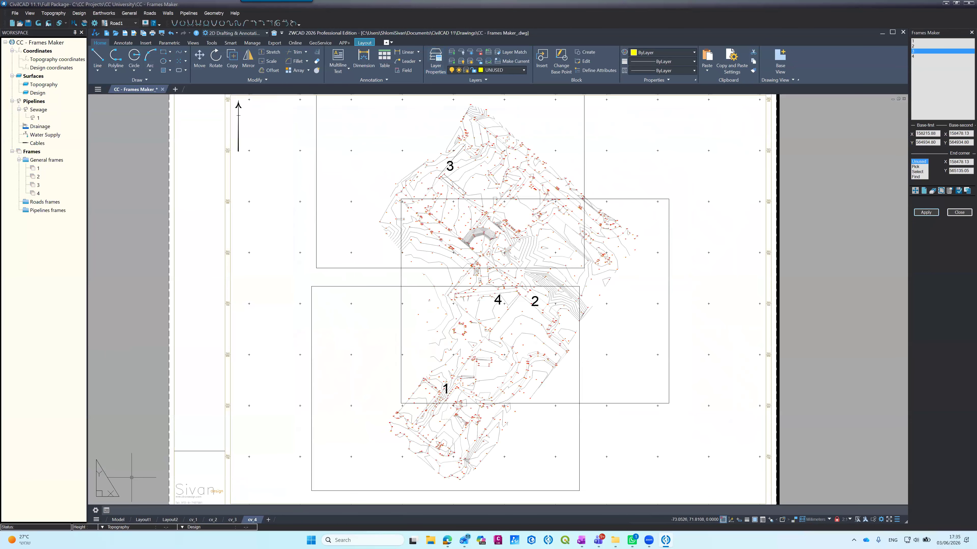
left_click(190, 489)
left_click(193, 520)
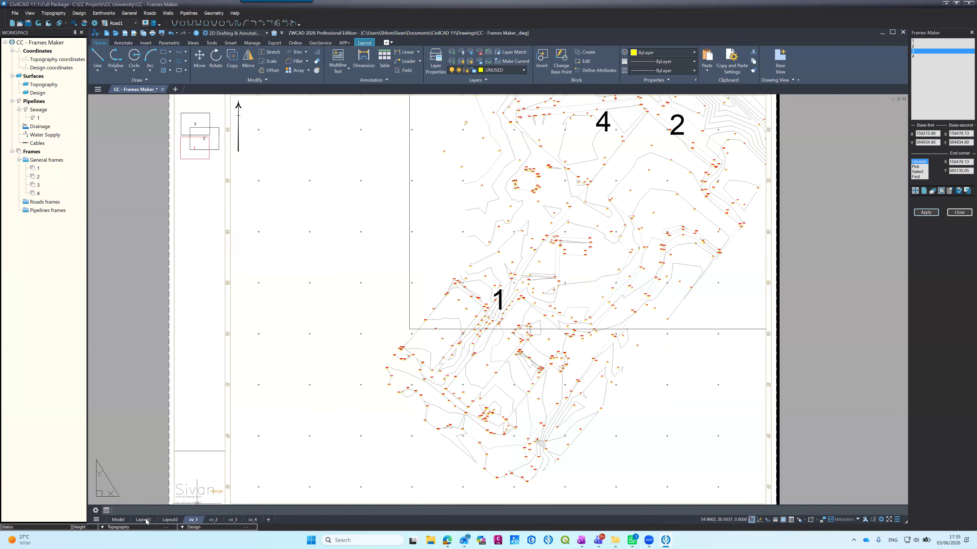
Step: In model space, rotate frame 1's rectangle counterclockwise about its lower-left corner so its long side follows the survey's diagonal direction
left_click(118, 520)
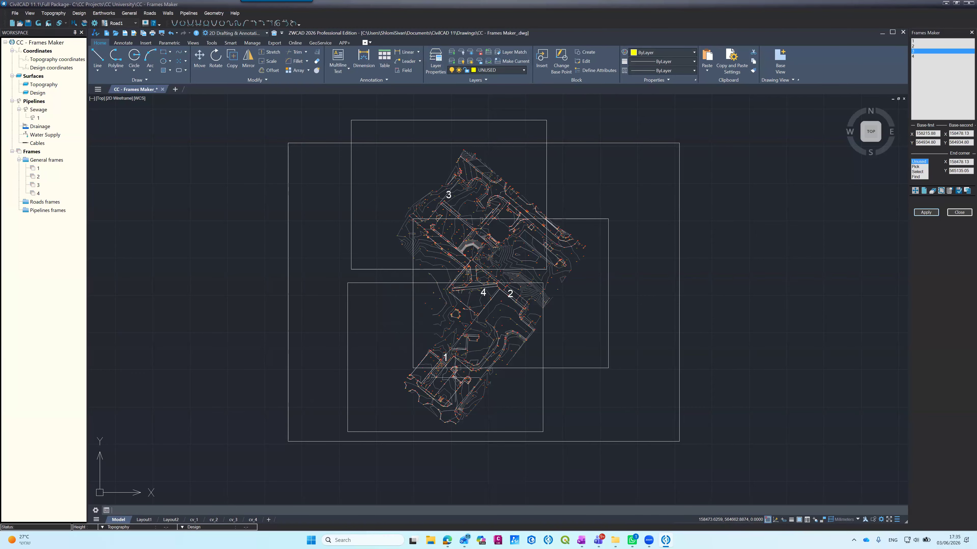
scroll(455, 377, "up", 2)
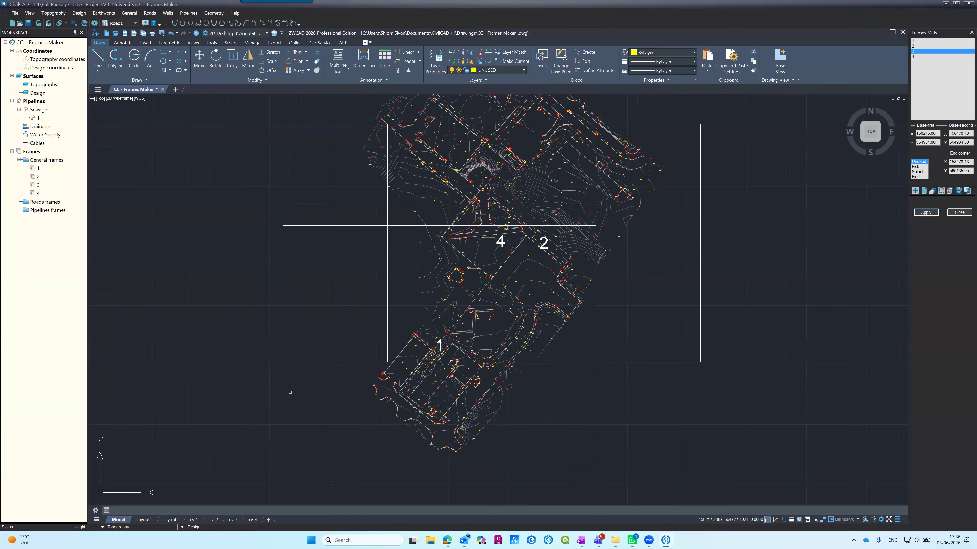
left_click(929, 41)
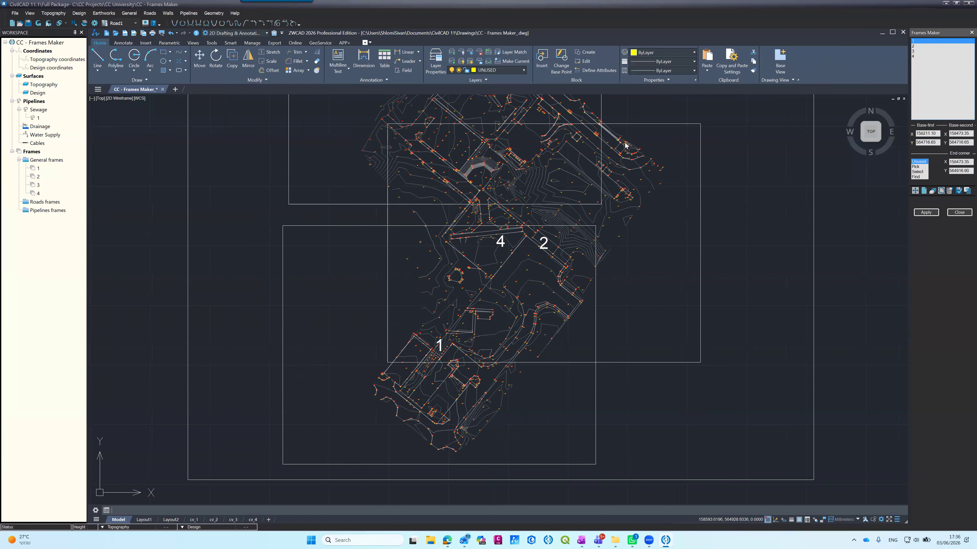
left_click(282, 433)
type("ro")
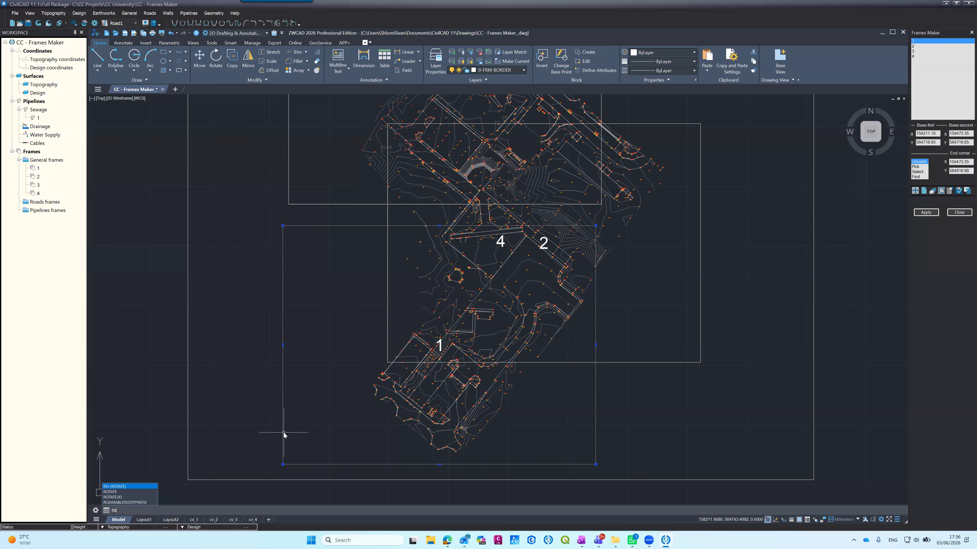
key("Return")
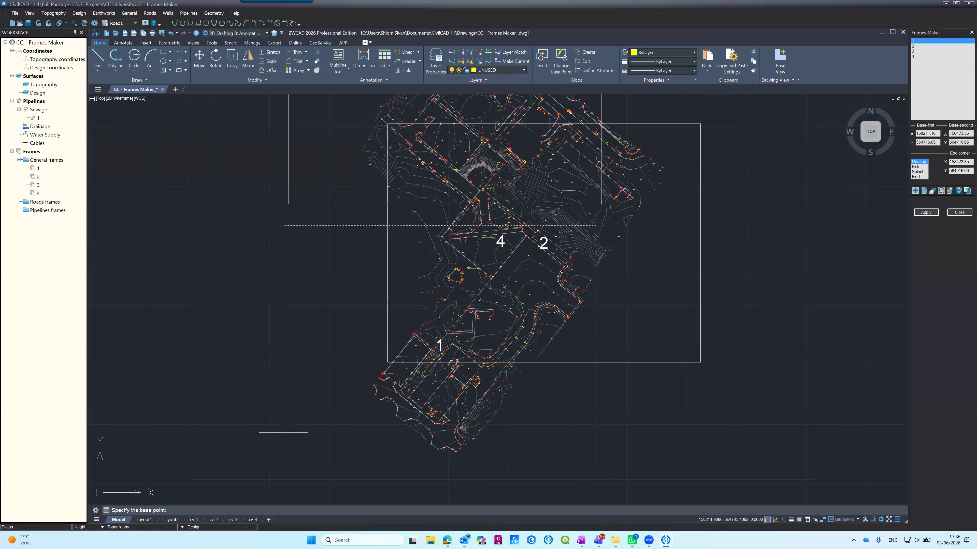
left_click(282, 465)
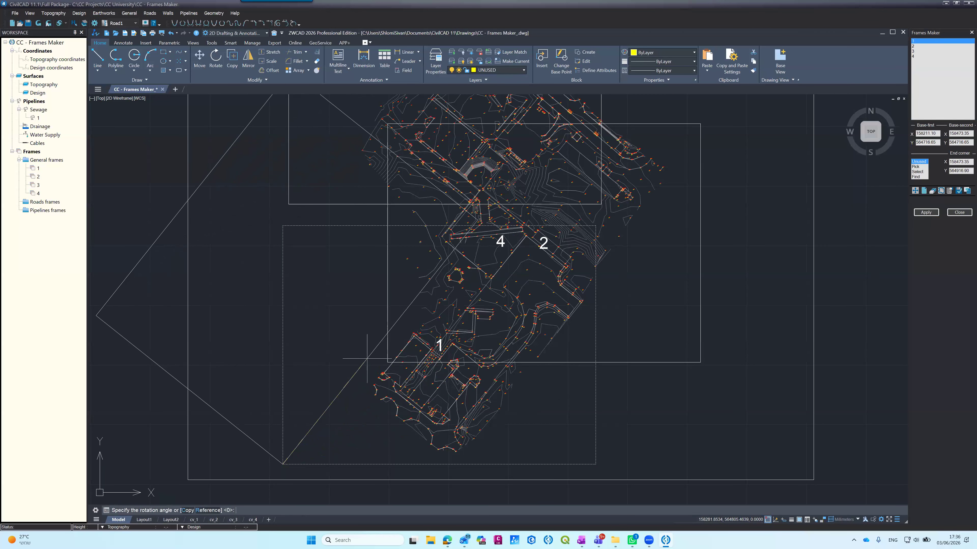
left_click(353, 383)
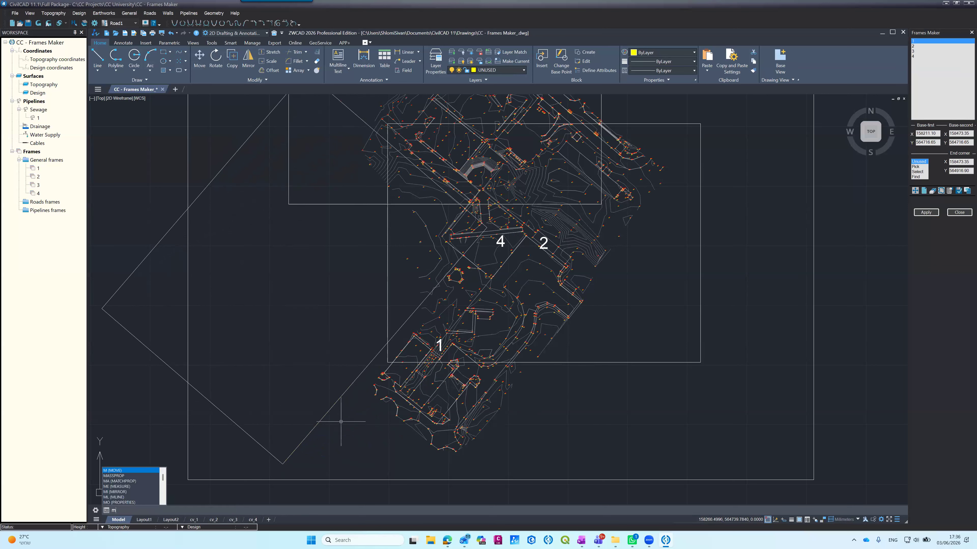
Step: Move the rotated frame 1 rectangle southeast so that it covers the southern part of the survey
left_click(336, 413)
key("Return")
left_click(312, 353)
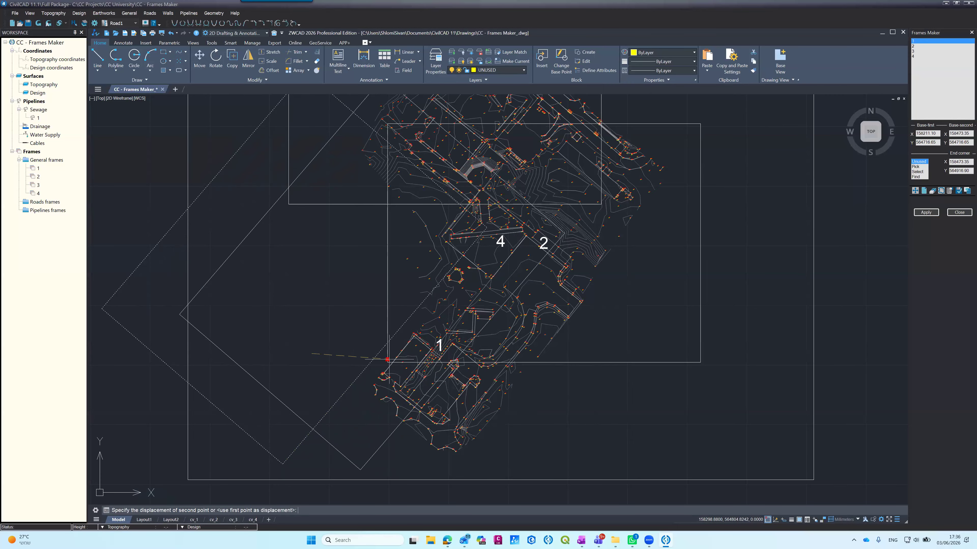
left_click(495, 391)
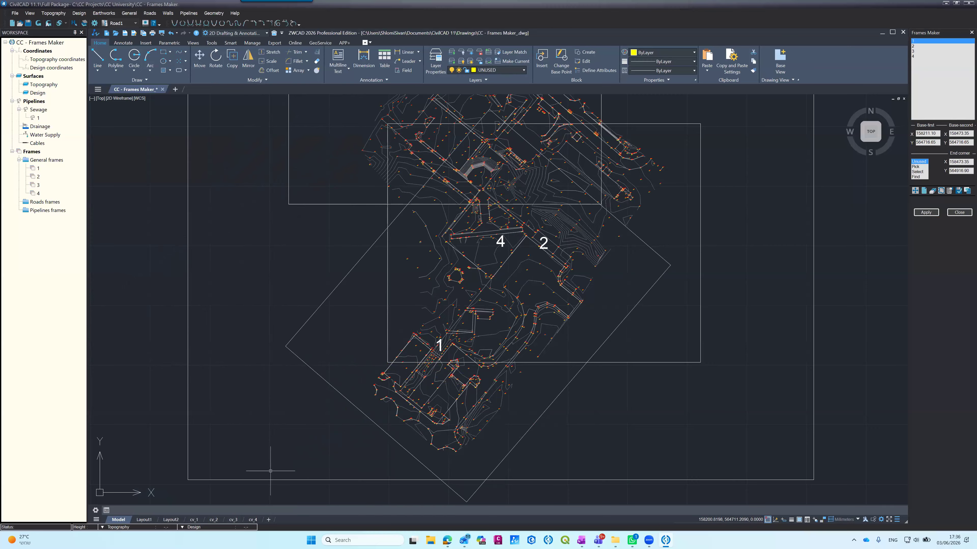
Step: Select the rotated rectangle as frame 1's position and regenerate the frame's layout
left_click(918, 172)
left_click(561, 396)
key("Return")
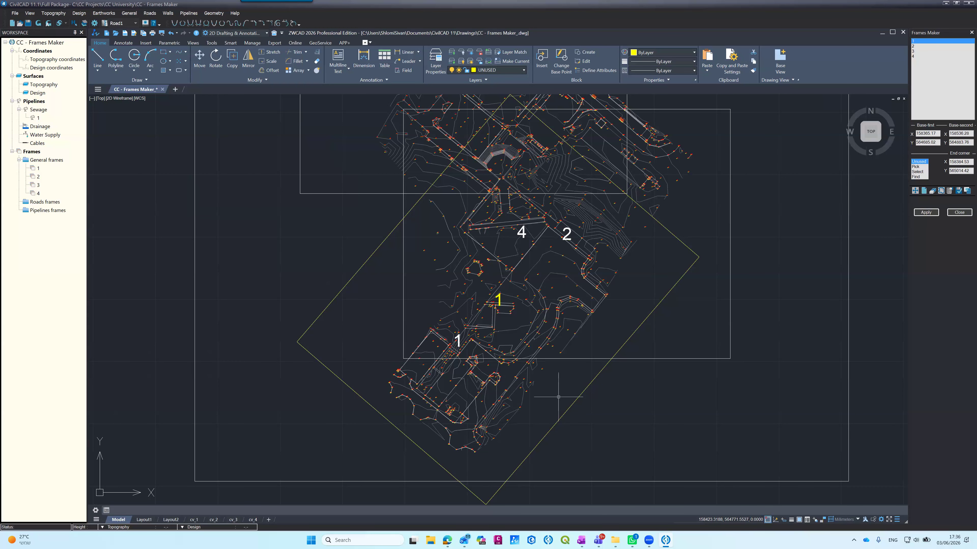
left_click(925, 212)
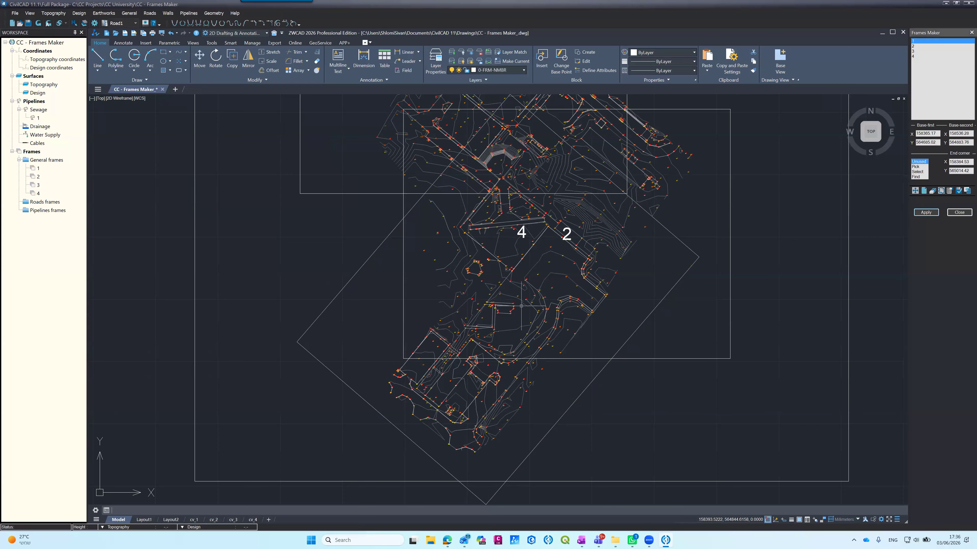
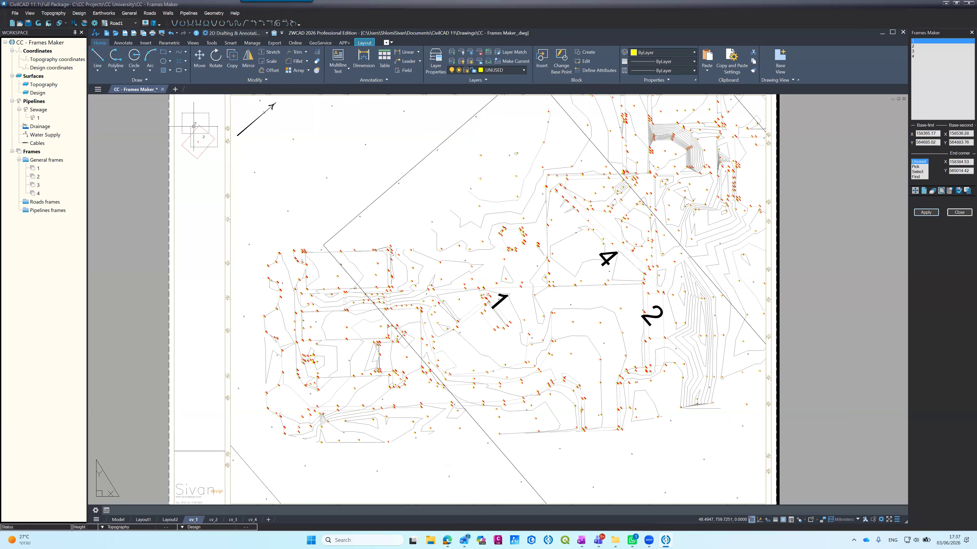
Step: Examine layout cv_1's frames legend, north arrow and coordinate labels along the border for the rotated frame 1
scroll(196, 126, "up", 3)
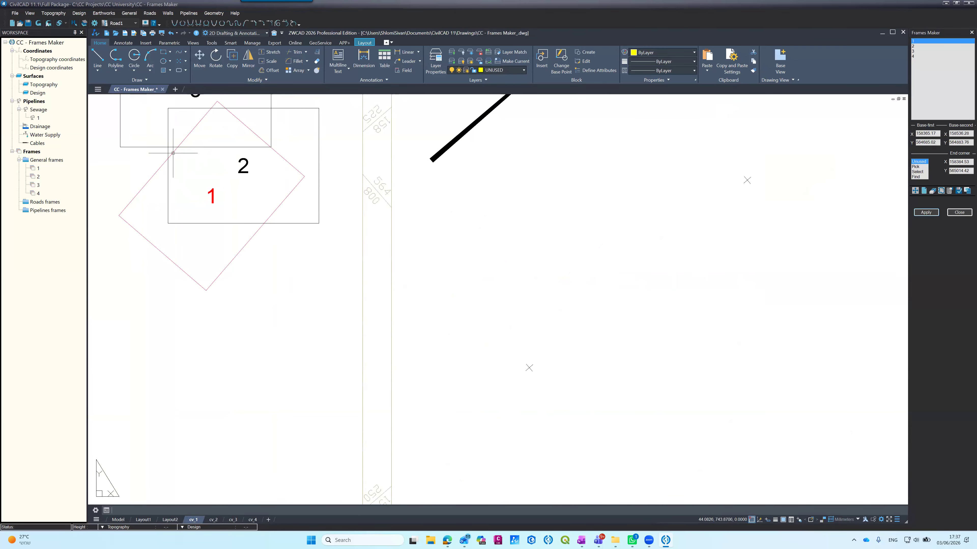
scroll(270, 240, "down", 5)
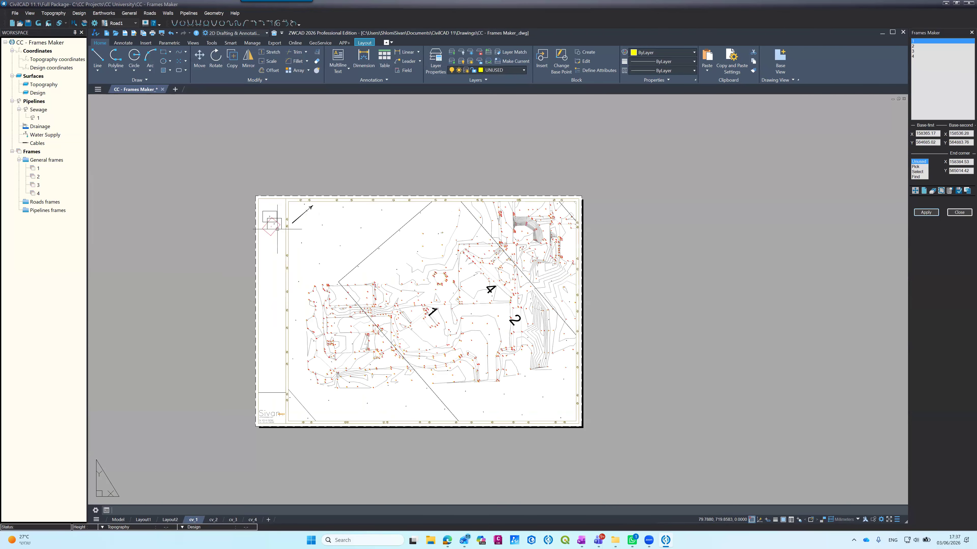
scroll(331, 304, "up", 2)
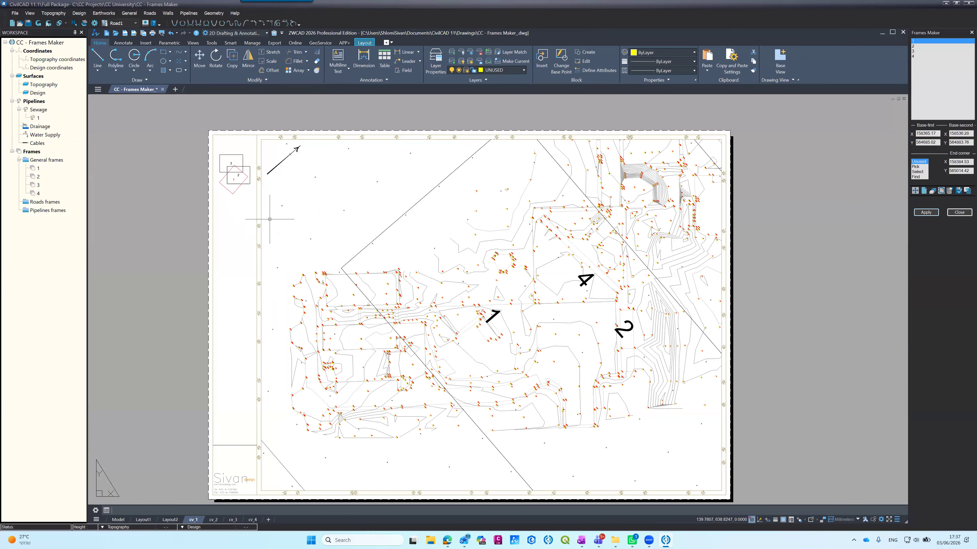
scroll(251, 196, "up", 4)
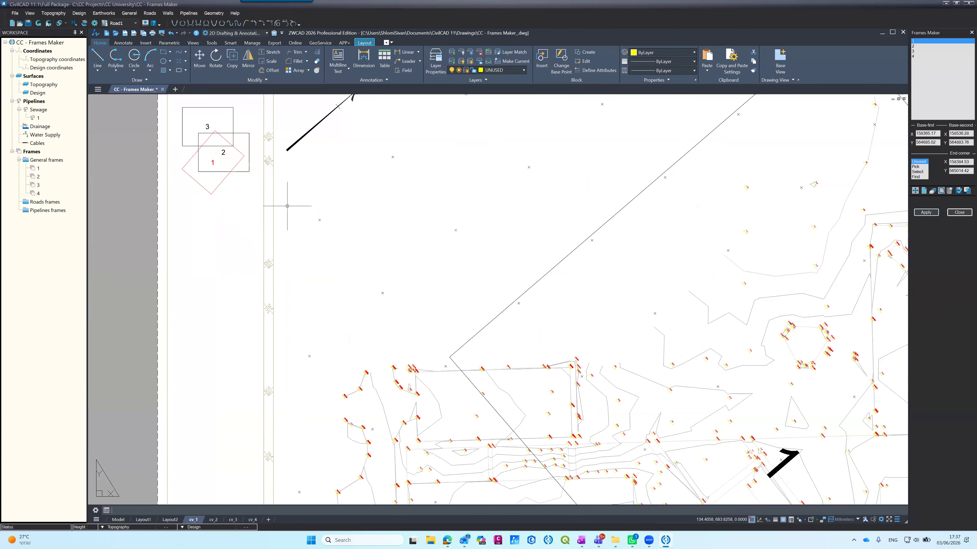
scroll(288, 206, "down", 5)
scroll(326, 489, "up", 4)
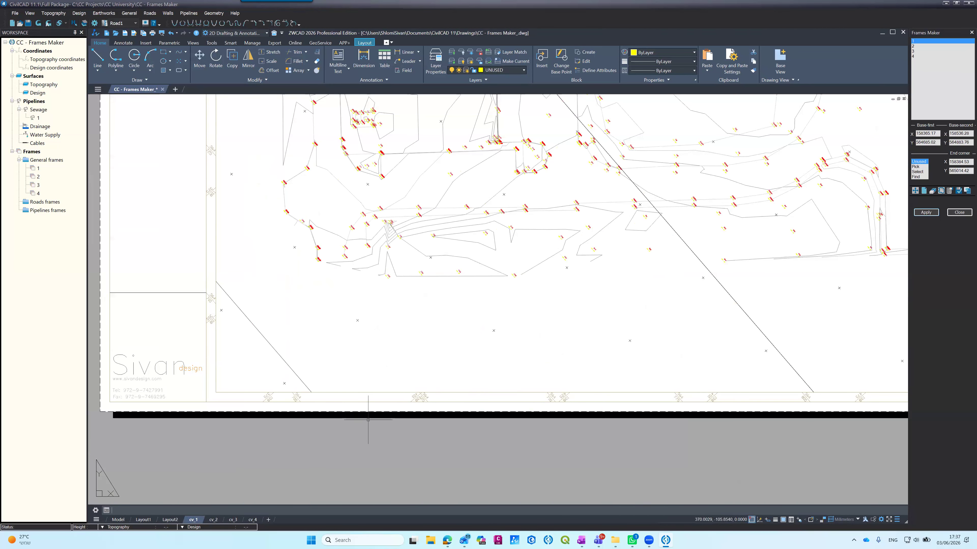
scroll(370, 431, "up", 4)
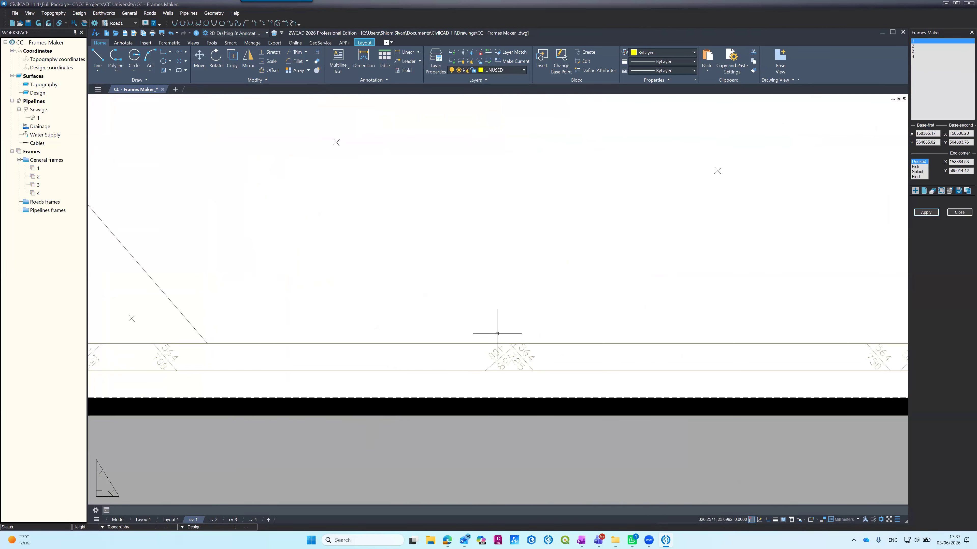
scroll(488, 338, "down", 4)
scroll(540, 320, "up", 4)
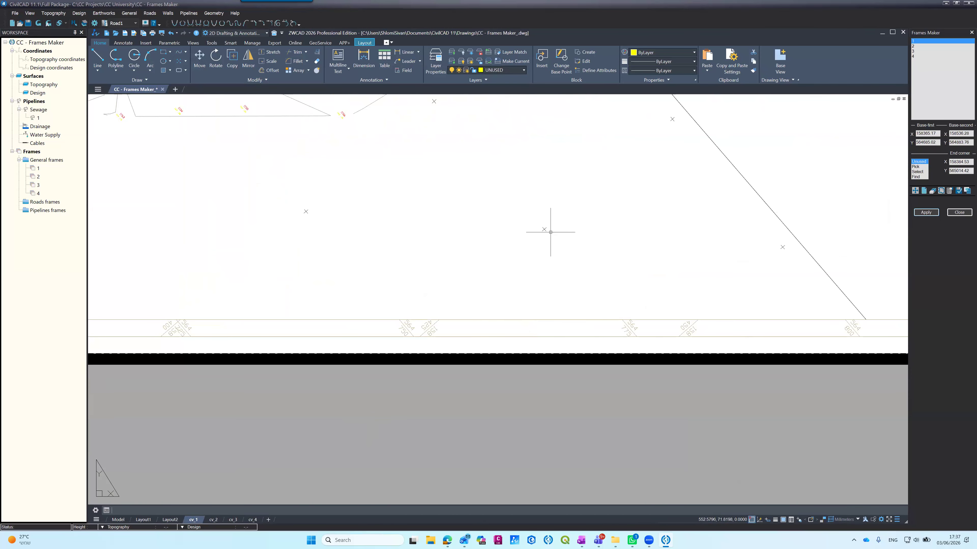
scroll(479, 245, "down", 4)
scroll(479, 246, "down", 5)
scroll(464, 212, "up", 3)
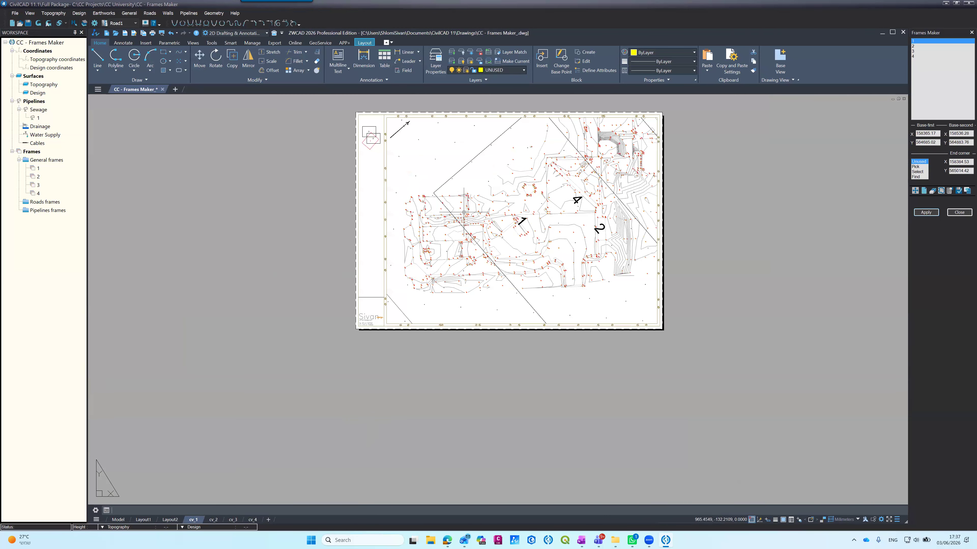
scroll(464, 212, "up", 3)
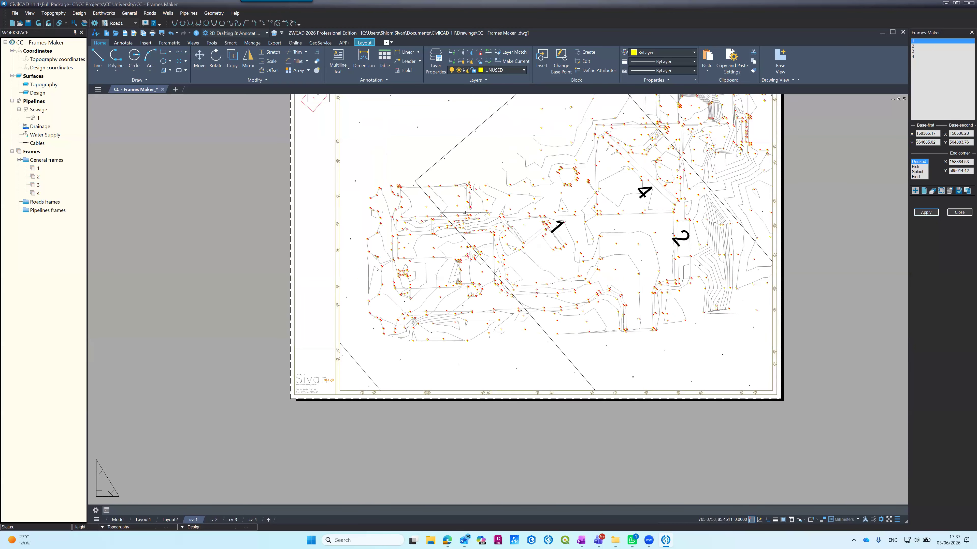
scroll(472, 217, "down", 5)
scroll(471, 217, "up", 3)
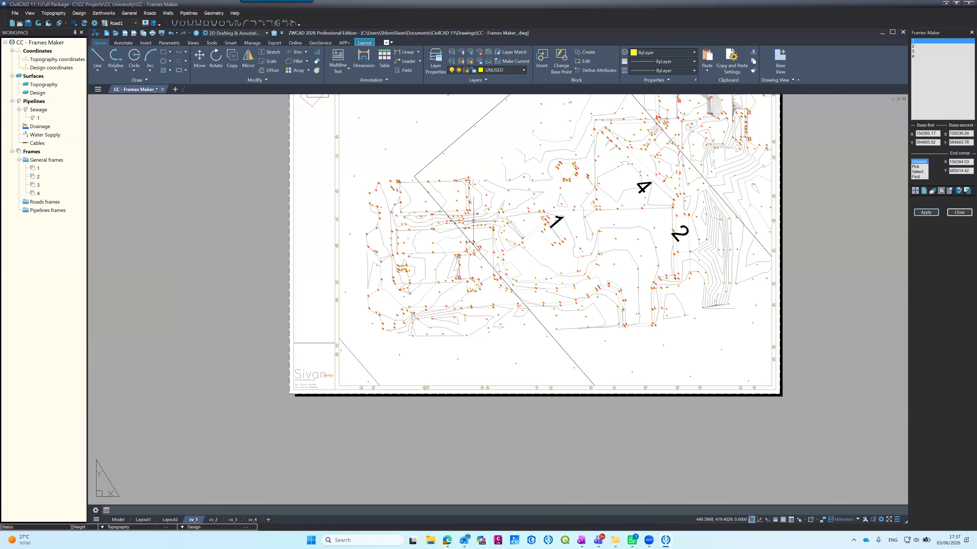
Step: In model space, rotate frame 2's rectangle clockwise about its lower-left corner so its long side follows the survey's northern block
left_click(117, 520)
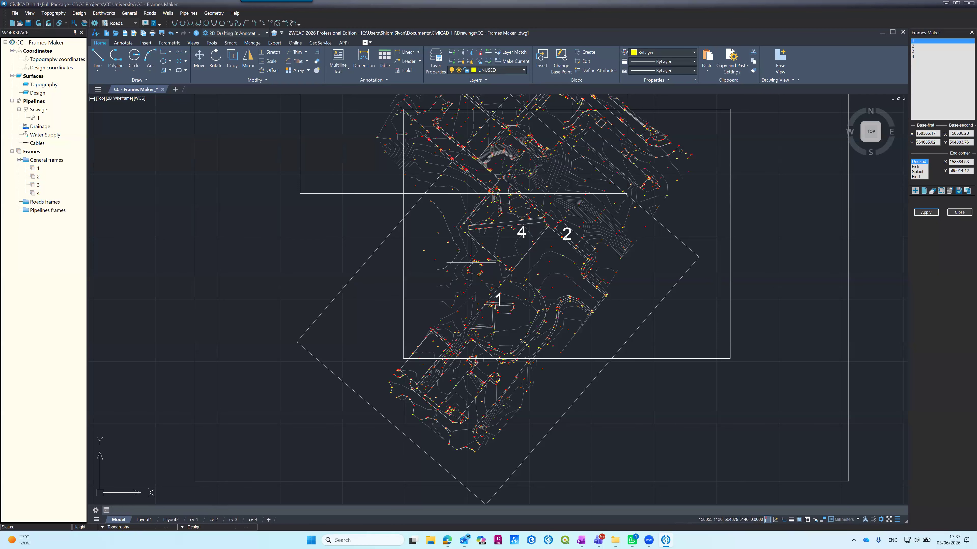
scroll(466, 290, "up", 2)
type("ro")
key("Return")
left_click(403, 323)
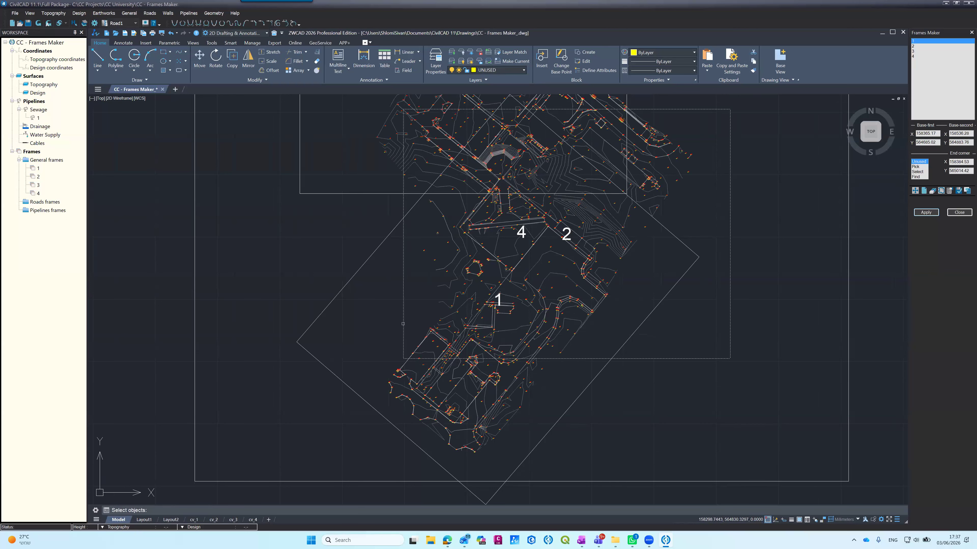
key("Return")
left_click(403, 359)
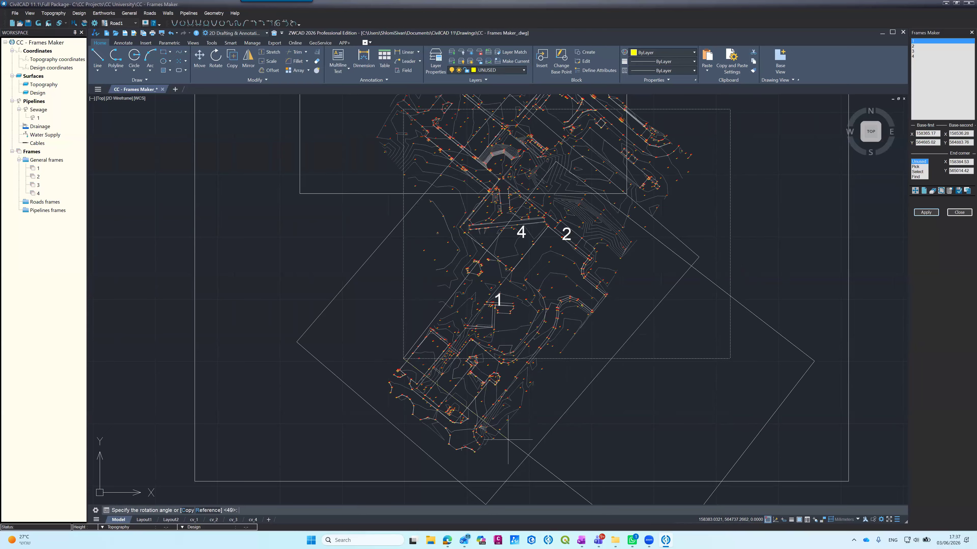
key("Escape")
Step: Move the rotated frame 2 rectangle northwest so that it covers the northern part of the survey
key("space")
key("space")
left_click(691, 350)
scroll(637, 263, "down", 4)
scroll(643, 229, "up", 4)
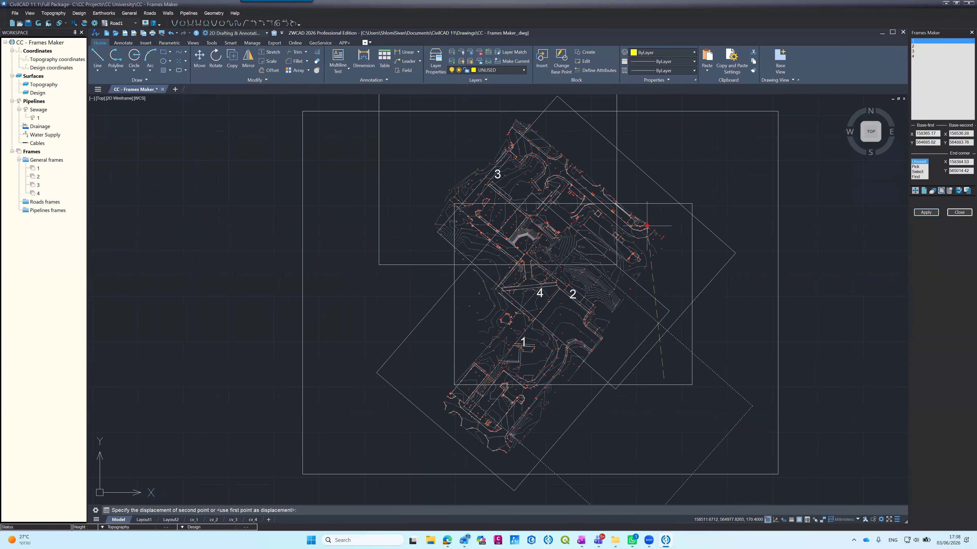
left_click(600, 201)
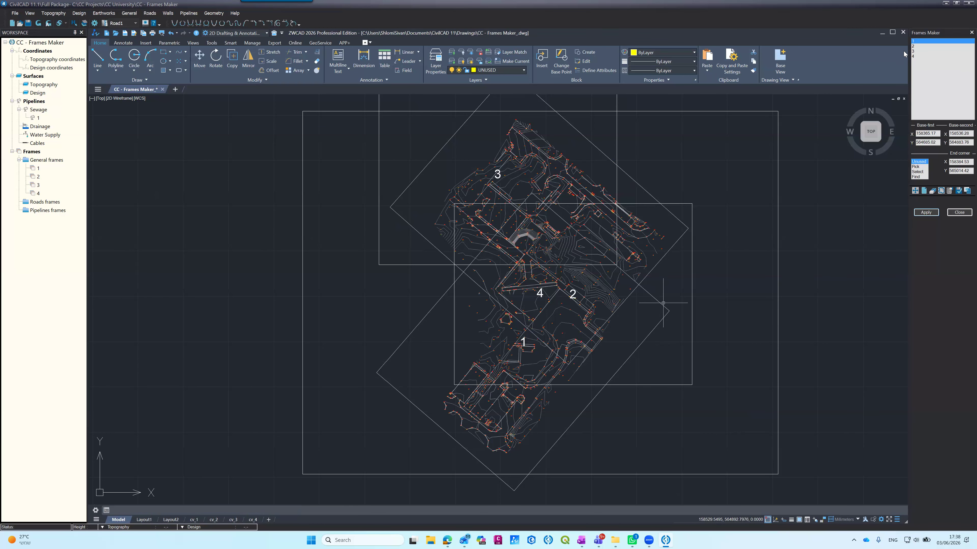
Step: Choose frame 2 in the Frames Maker and select the rotated northern rectangle as its position
left_click(914, 47)
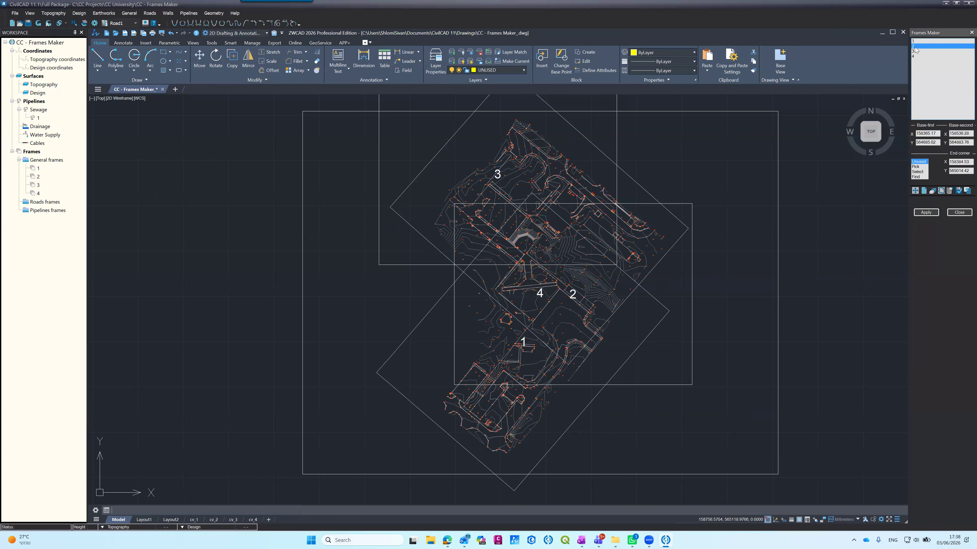
left_click(918, 172)
left_click(653, 197)
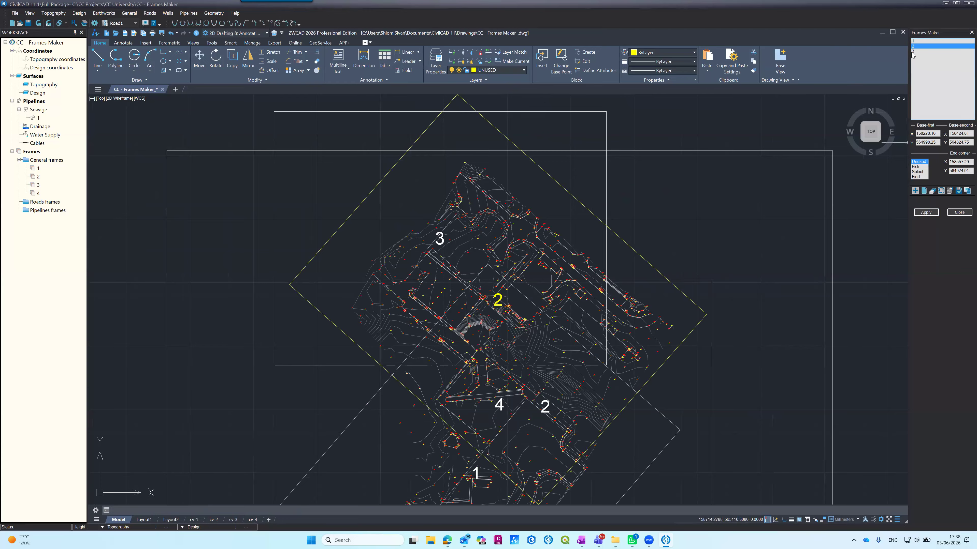
Step: Erase frame 3, and check the frames legend in layouts cv_1 and cv_2
key("Down")
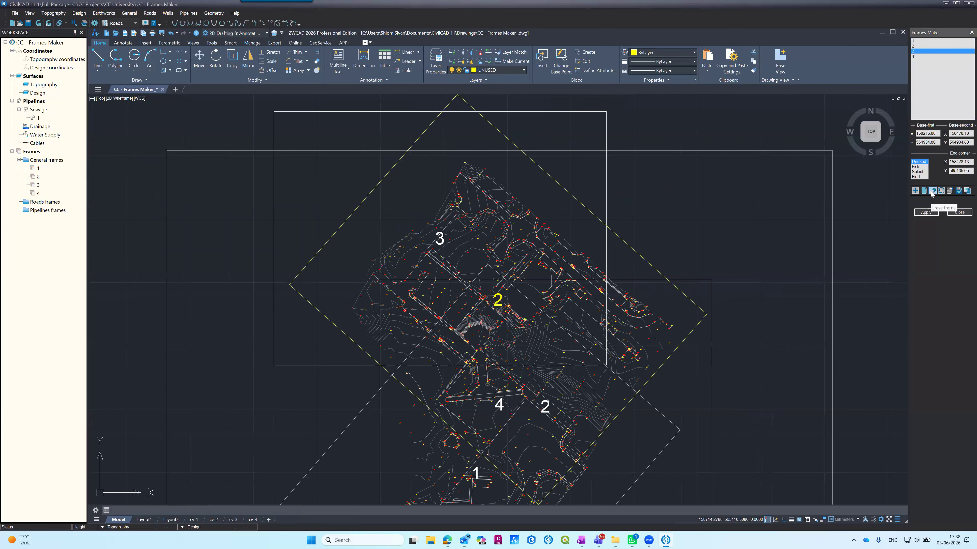
left_click(932, 191)
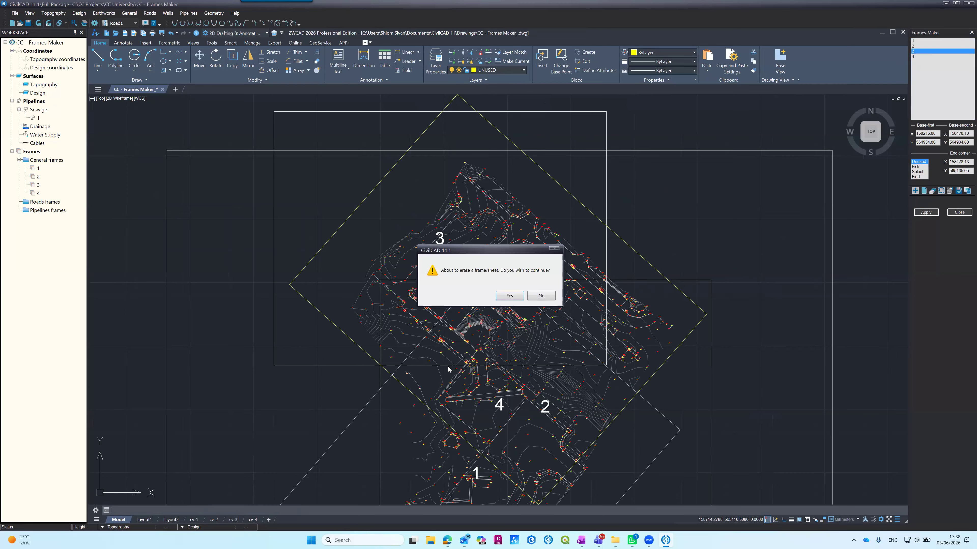
left_click(502, 298)
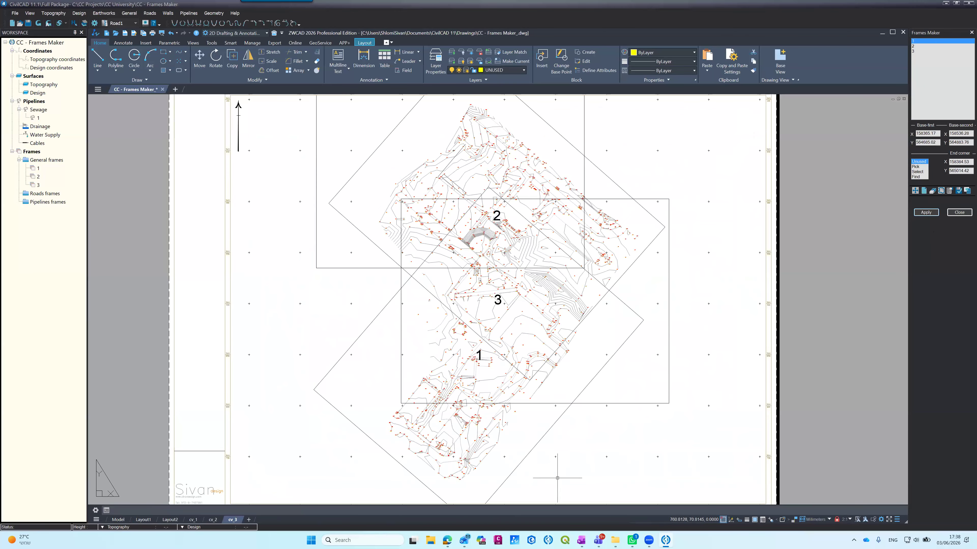
left_click(196, 520)
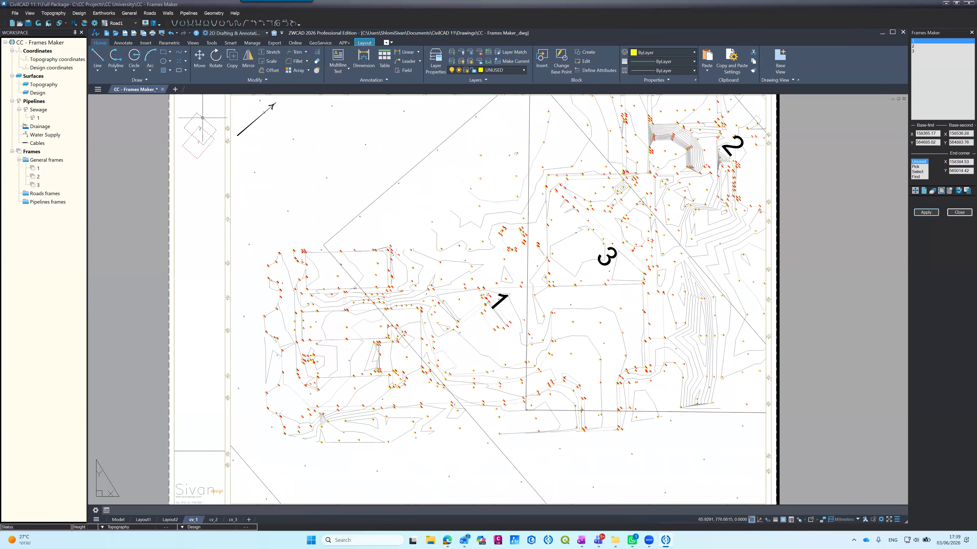
left_click(214, 519)
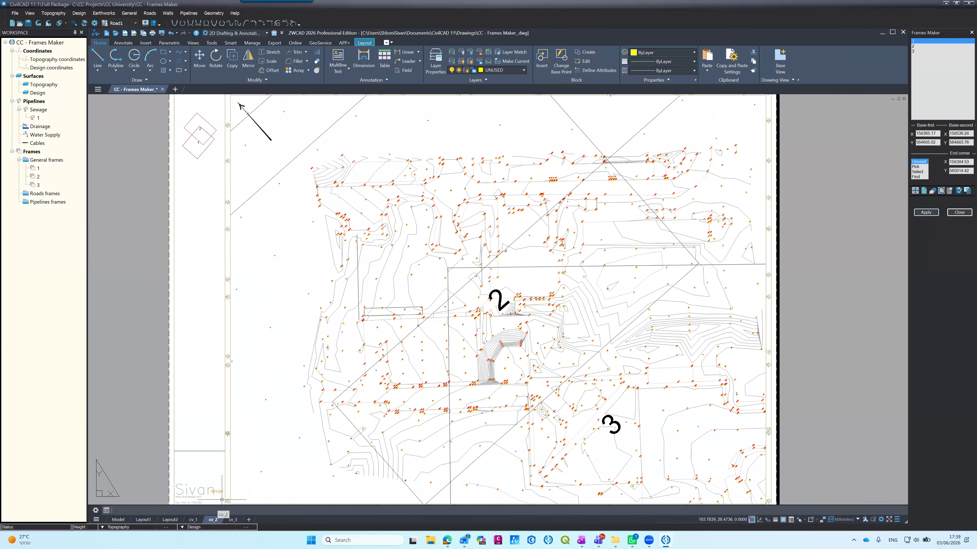
scroll(190, 114, "up", 5)
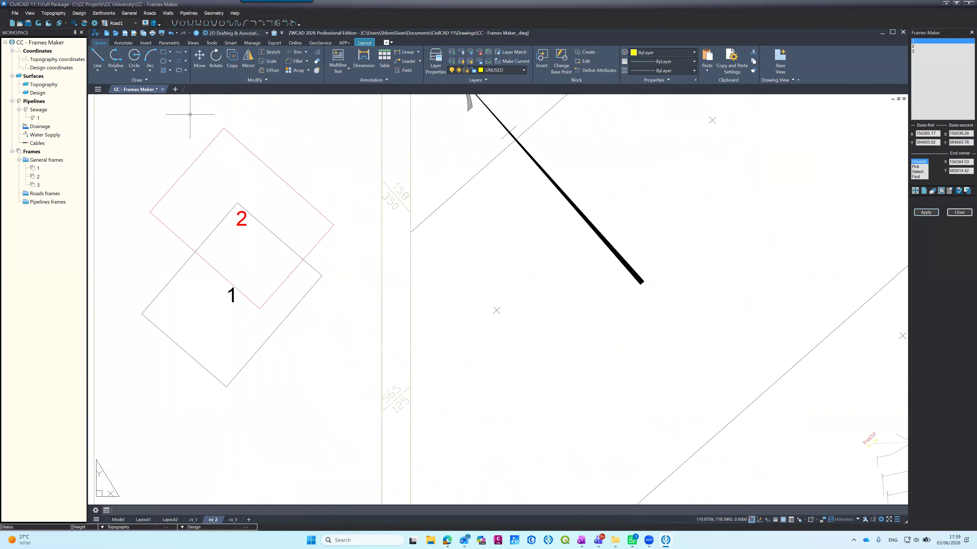
scroll(190, 114, "down", 5)
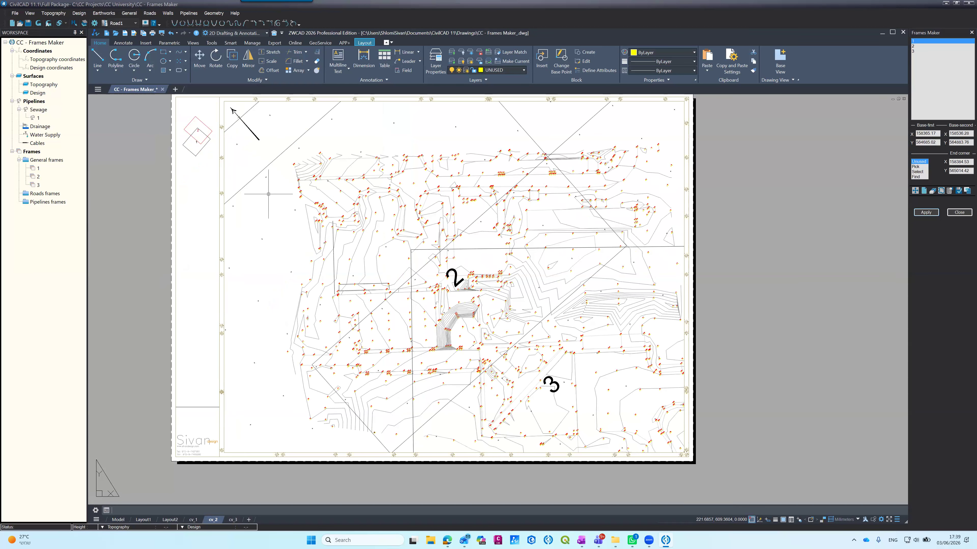
Step: In model space, freeze the layers of the frame borders and frame numbers by picking a border and the number 3
left_click(124, 518)
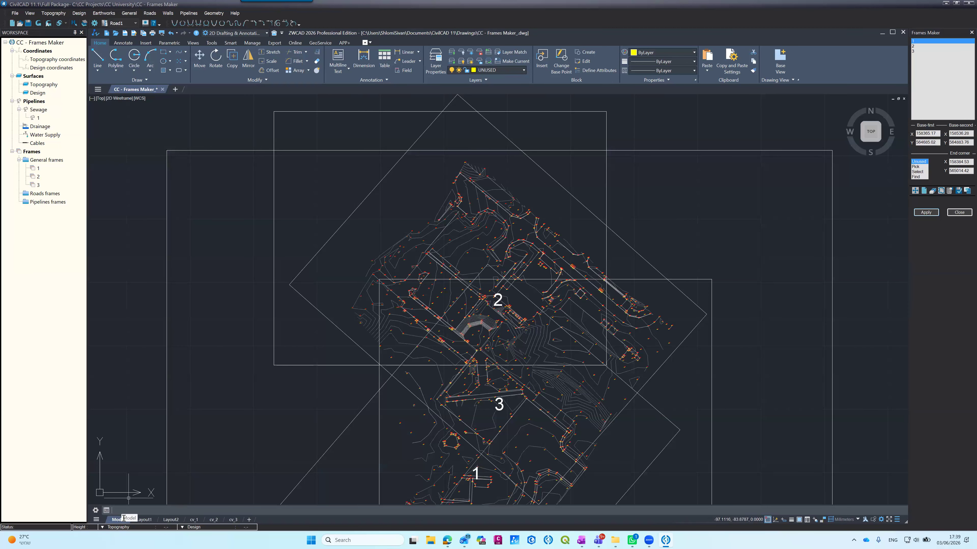
left_click(470, 52)
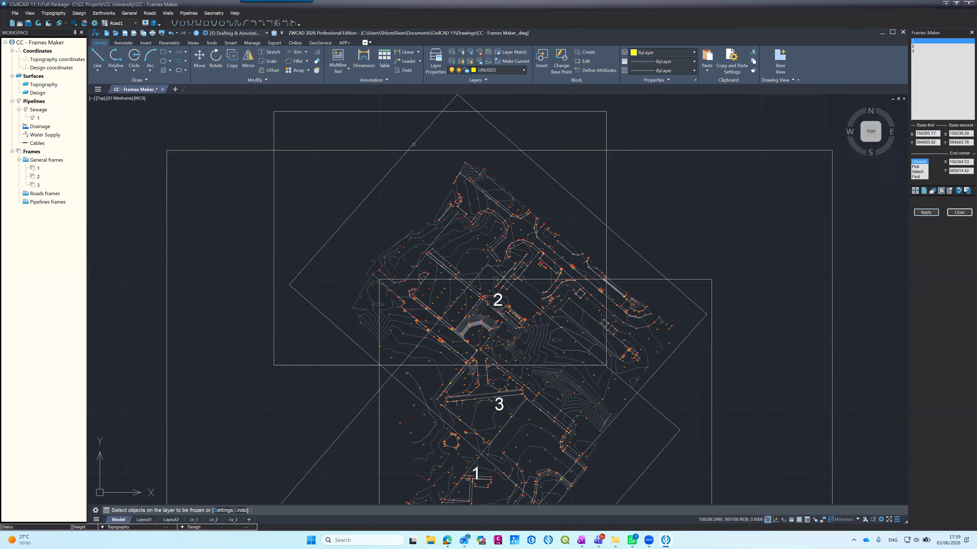
left_click(380, 150)
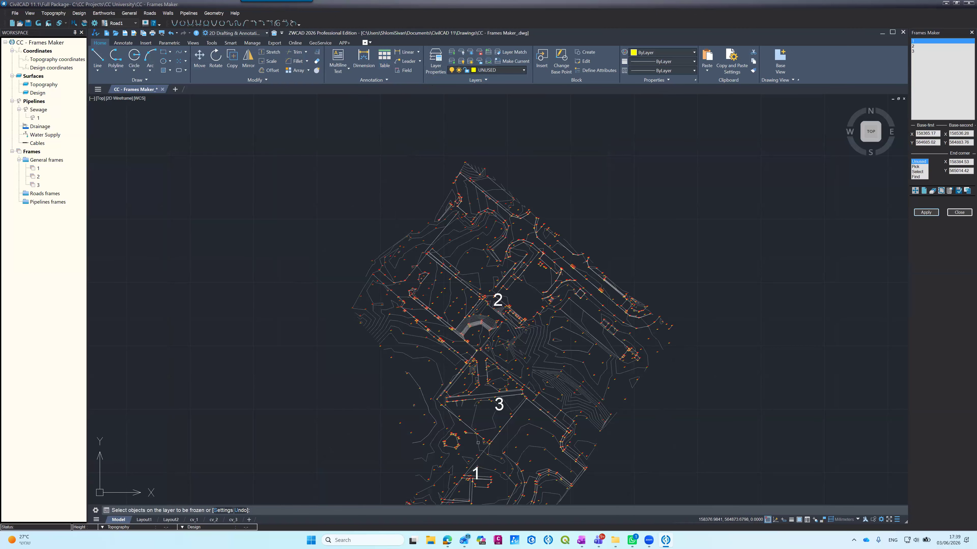
left_click(499, 404)
key("Return")
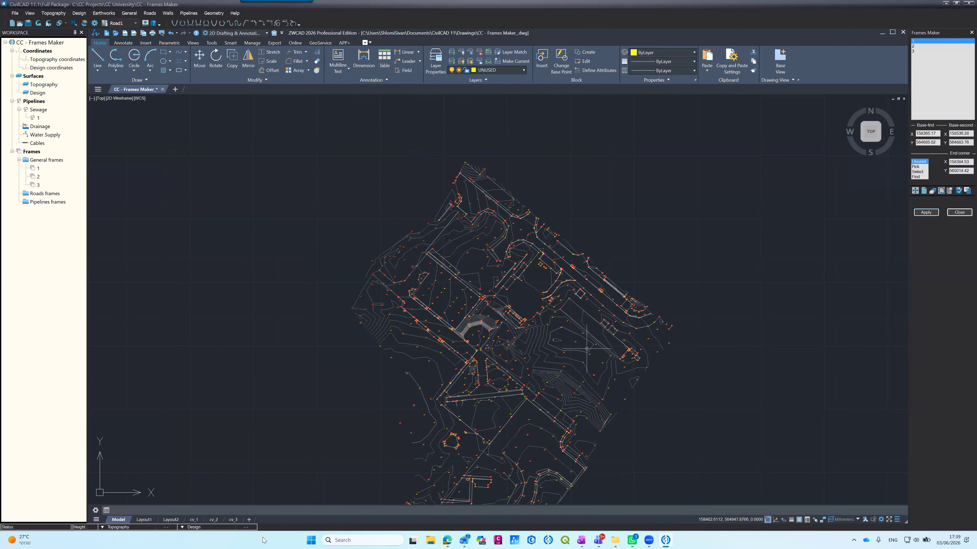
Step: Examine layouts cv_3, cv_2 and cv_1 without borders and numbers, and inspect cv_2's frames legend and north arrow up close
left_click(233, 520)
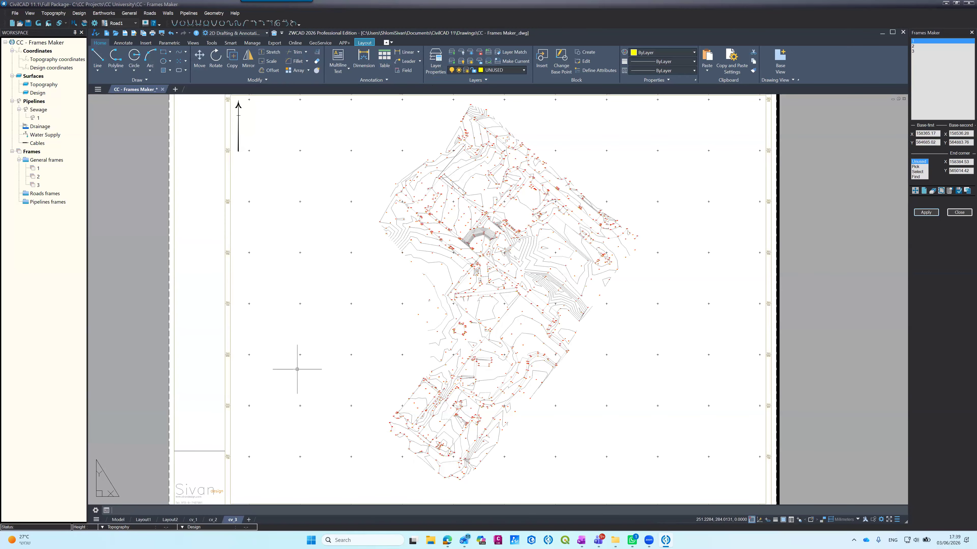
left_click(213, 520)
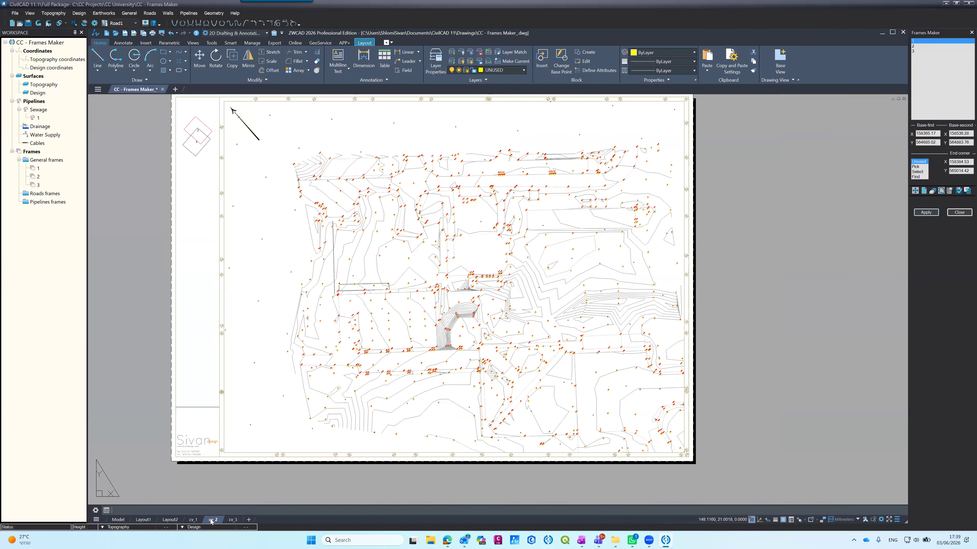
left_click(193, 519)
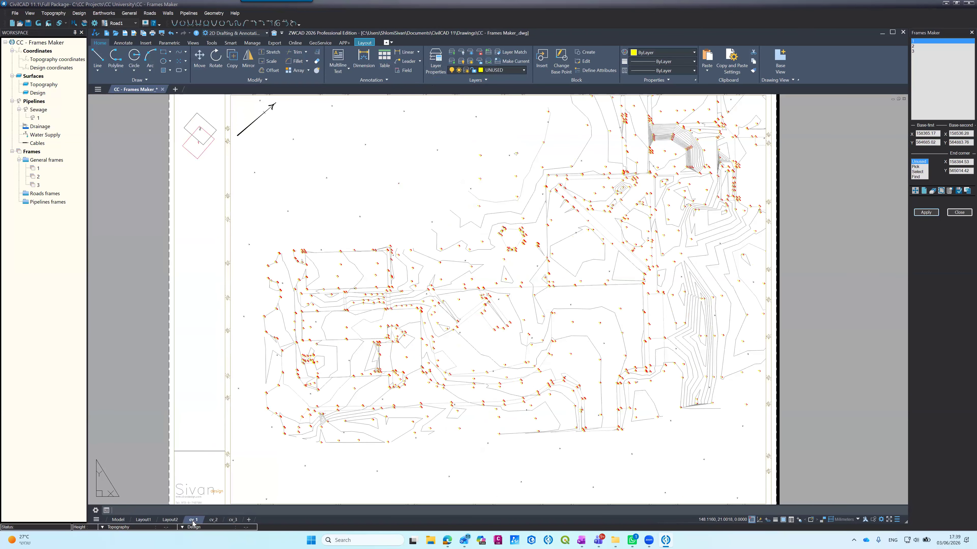
left_click(212, 520)
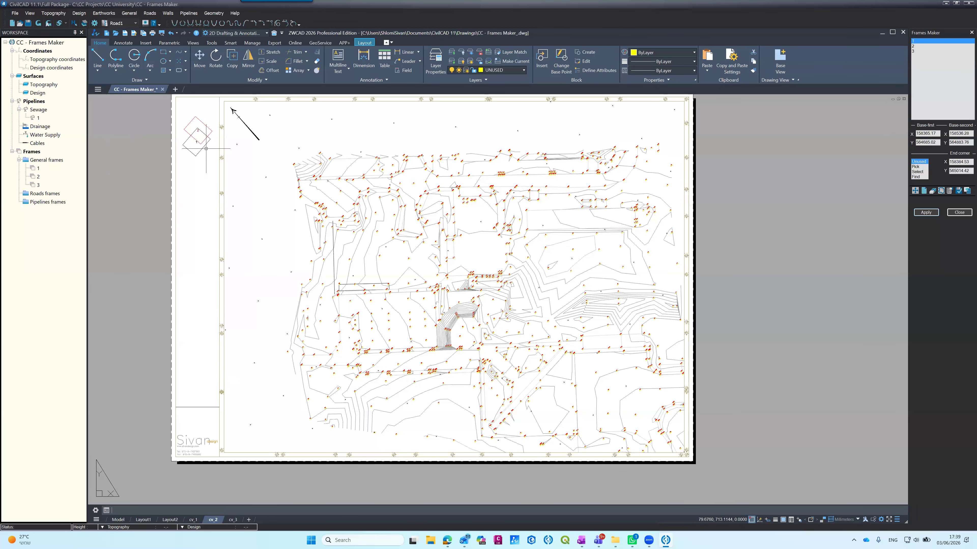
scroll(164, 104, "up", 4)
scroll(181, 130, "up", 2)
scroll(233, 185, "up", 2)
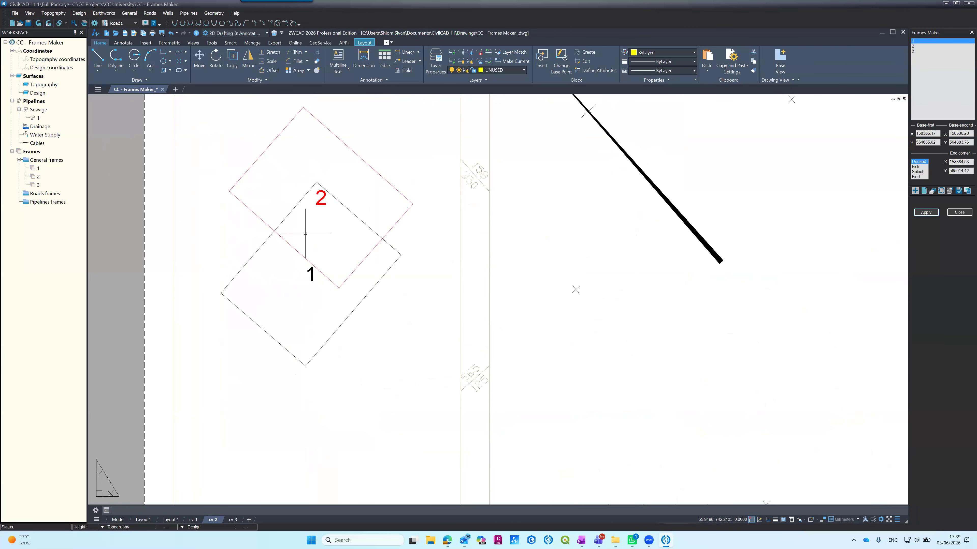
scroll(306, 228, "down", 6)
scroll(305, 223, "up", 2)
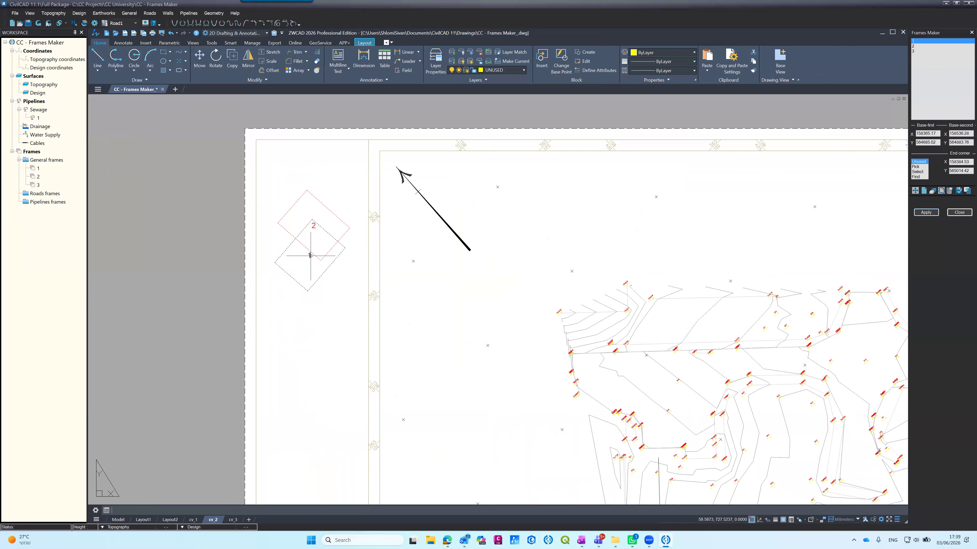
Step: Set the Frames Maker options so that frame numbering in paper space is aligned to the frame
left_click(948, 192)
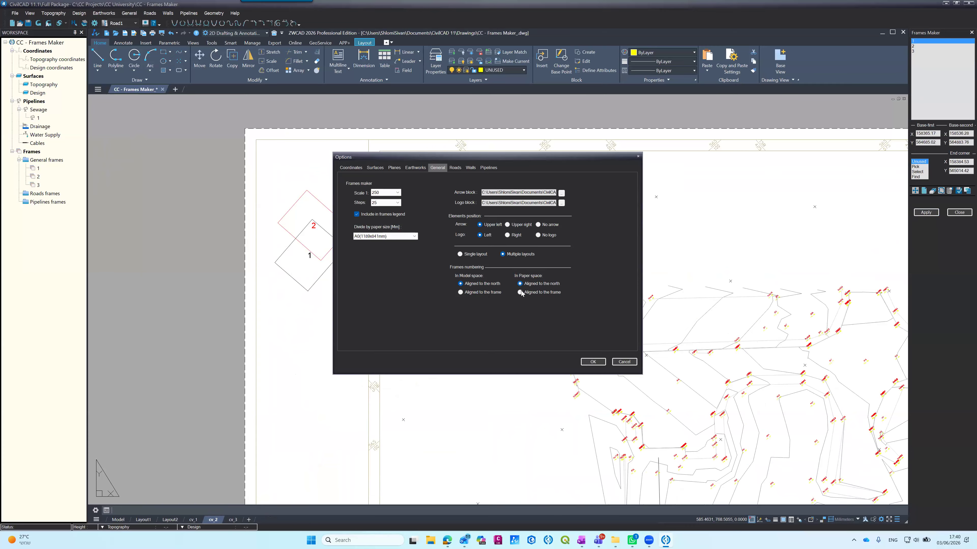
left_click(520, 292)
left_click(592, 363)
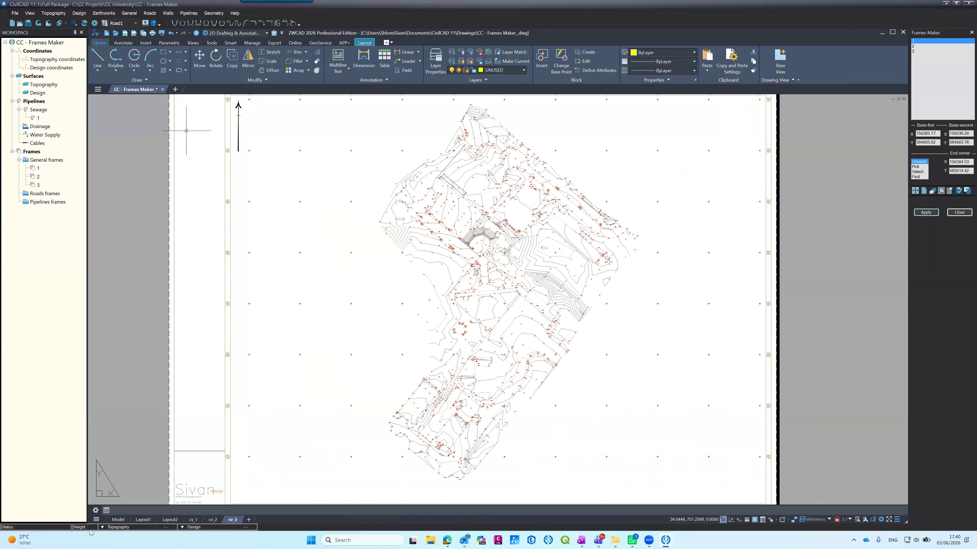
Step: Examine layout cv_2, checking the orientation of the frame numbers in the frames legend against the north arrow
left_click(209, 520)
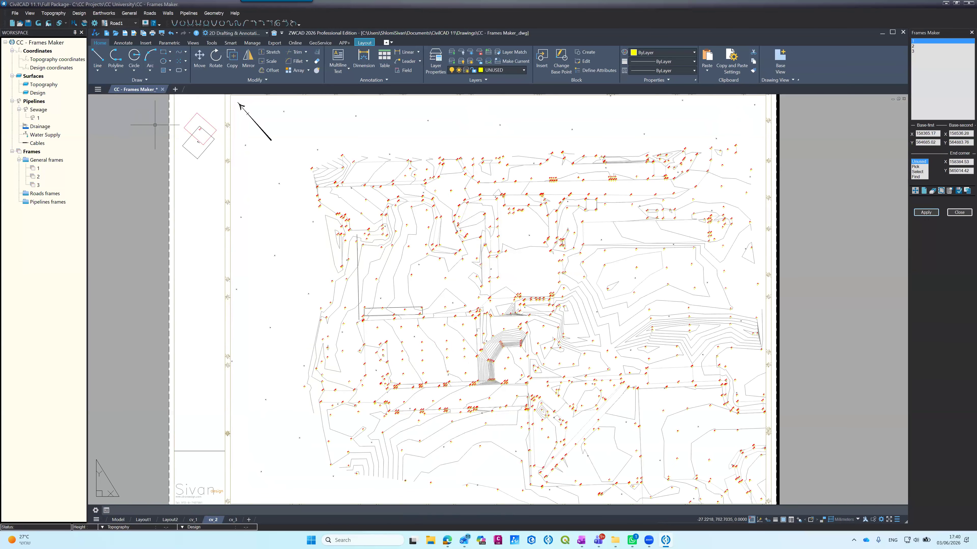
scroll(161, 119, "up", 6)
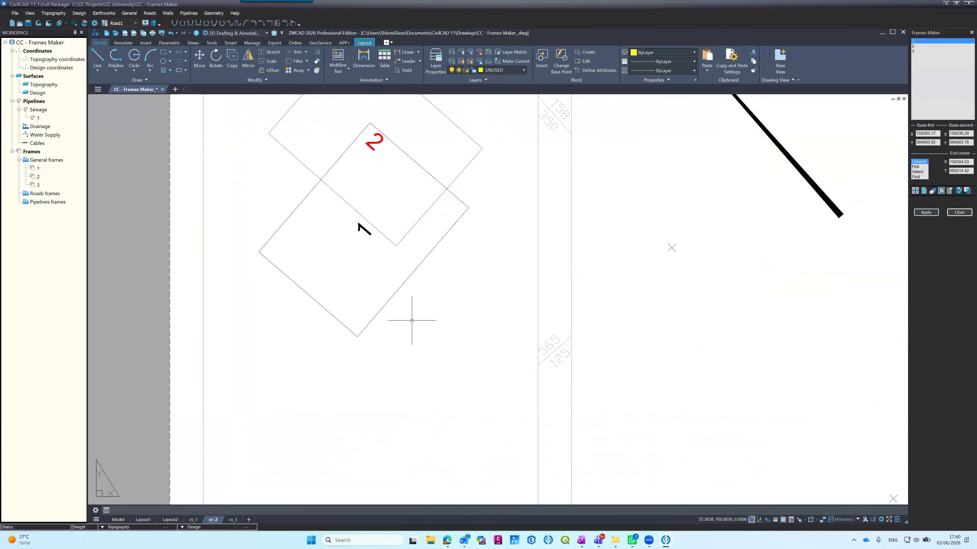
scroll(342, 231, "down", 4)
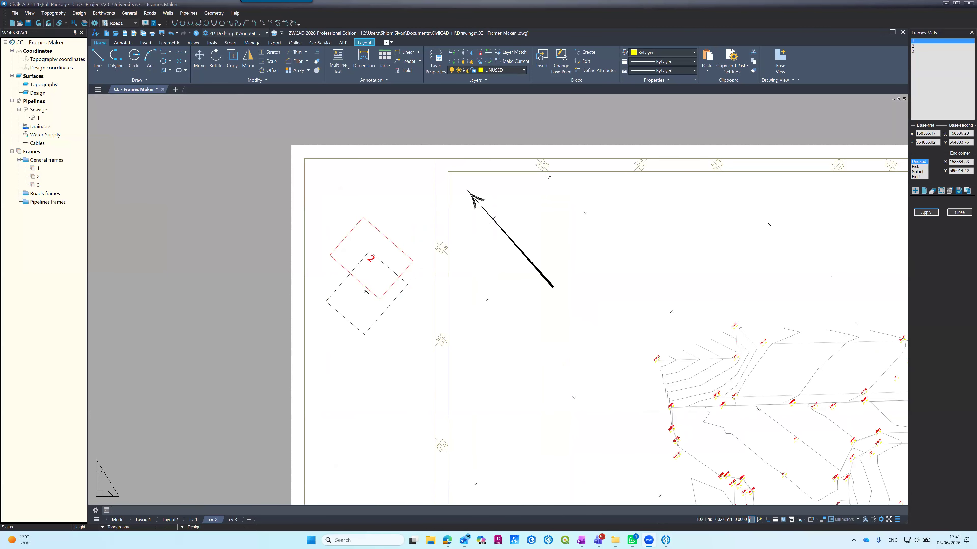
scroll(442, 254, "down", 5)
scroll(441, 255, "up", 4)
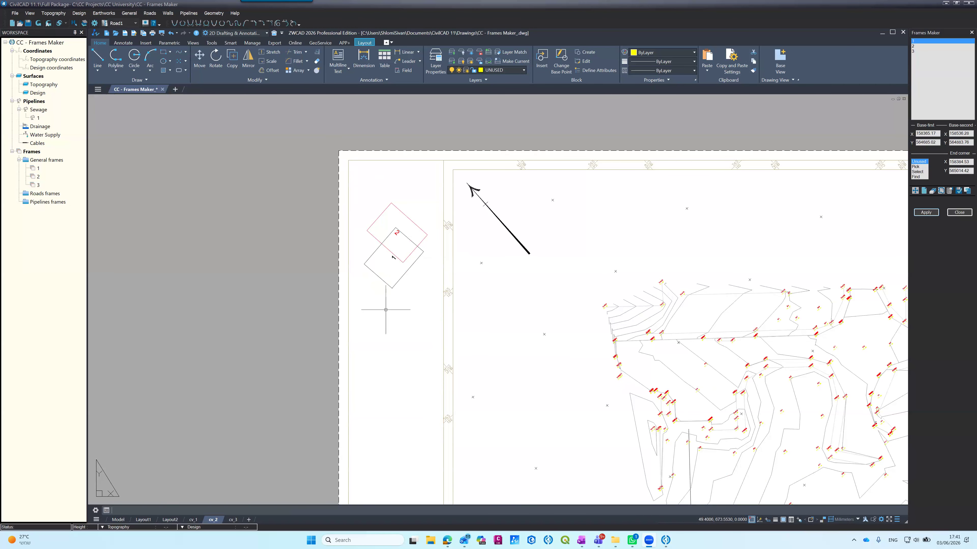
scroll(365, 230, "down", 3)
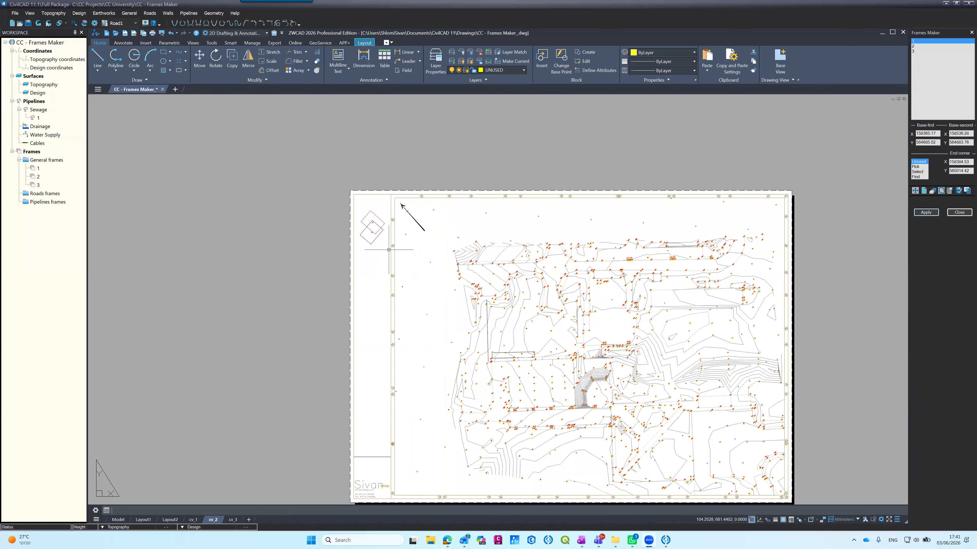
scroll(436, 283, "up", 3)
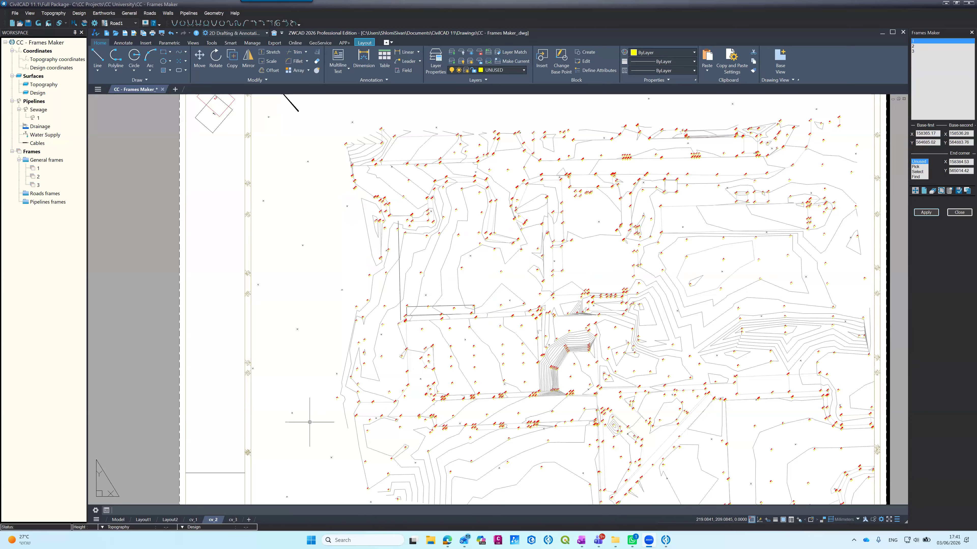
scroll(303, 335, "down", 5)
scroll(302, 338, "up", 5)
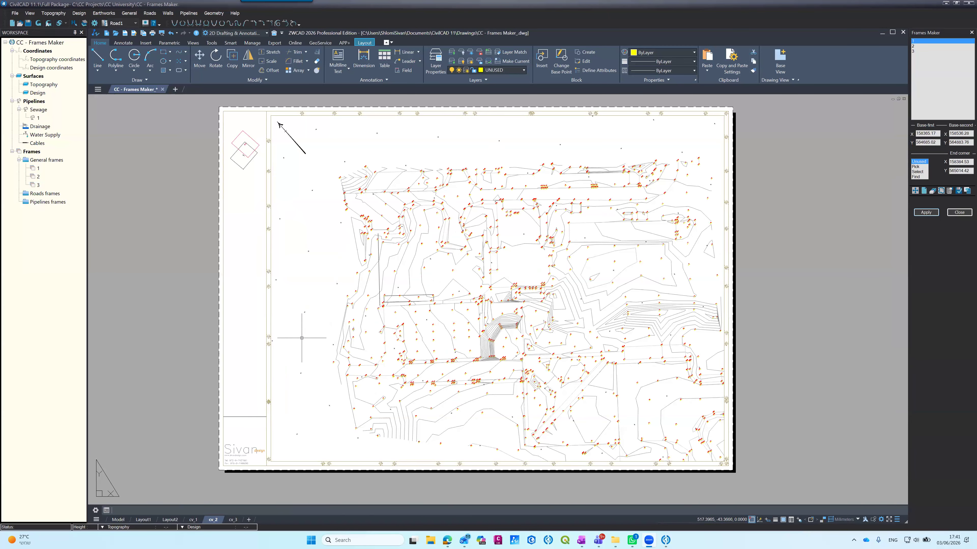
Step: In model space, thaw the layers 0-FRM-NMBR and 0-FRM-BORDER
left_click(118, 520)
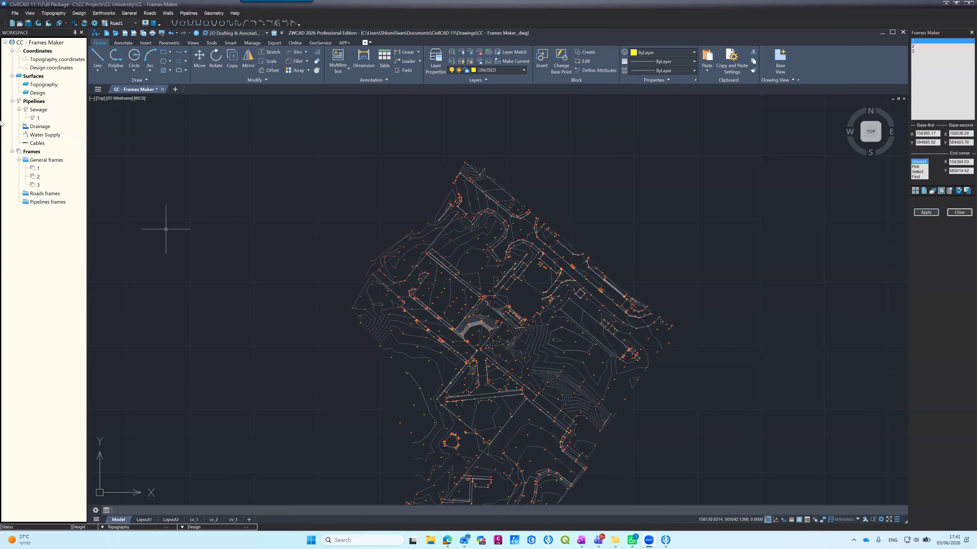
left_click(34, 178)
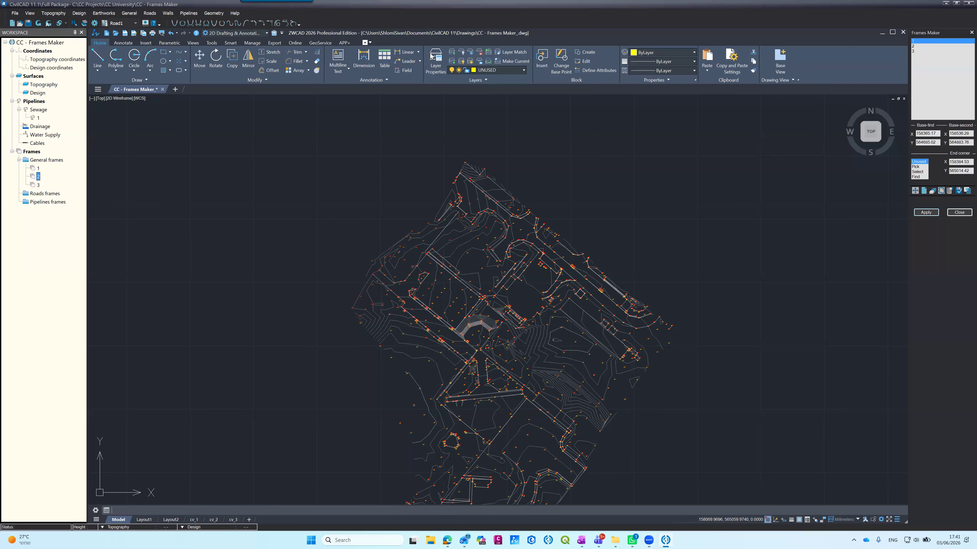
left_click(437, 61)
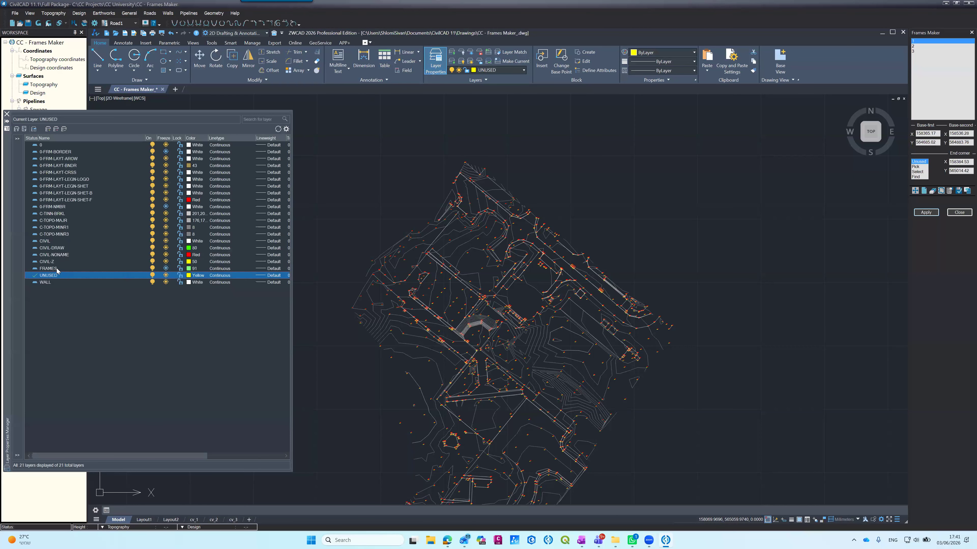
left_click(166, 207)
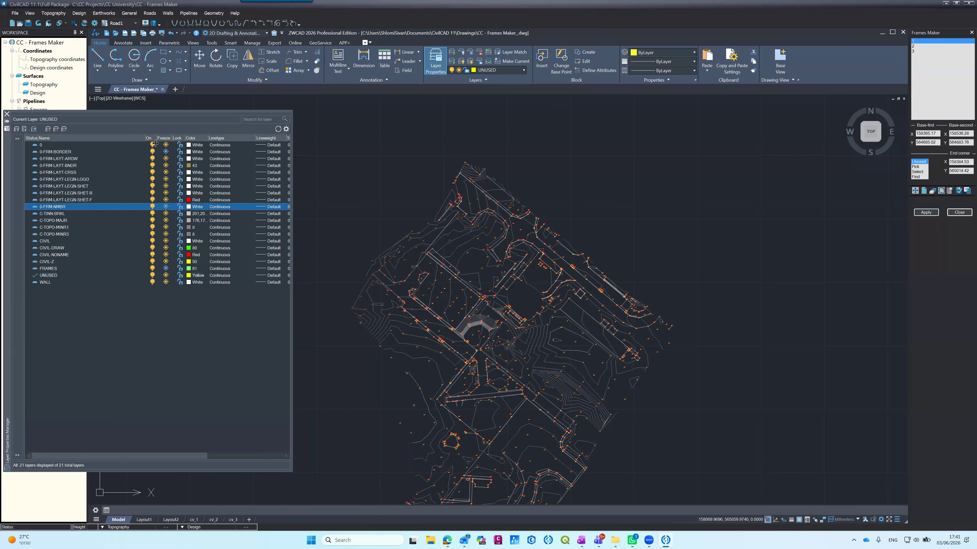
left_click(165, 152)
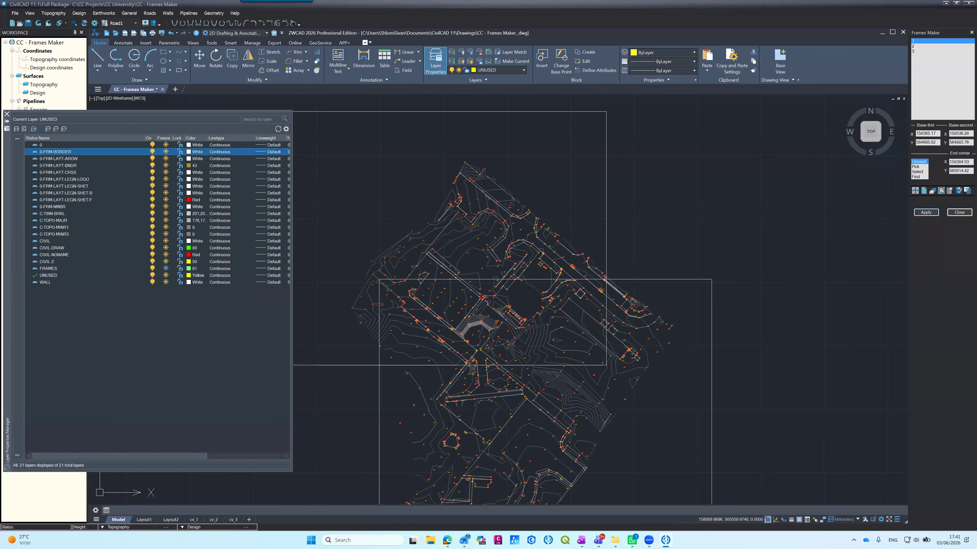
scroll(375, 291, "down", 5)
scroll(376, 291, "up", 3)
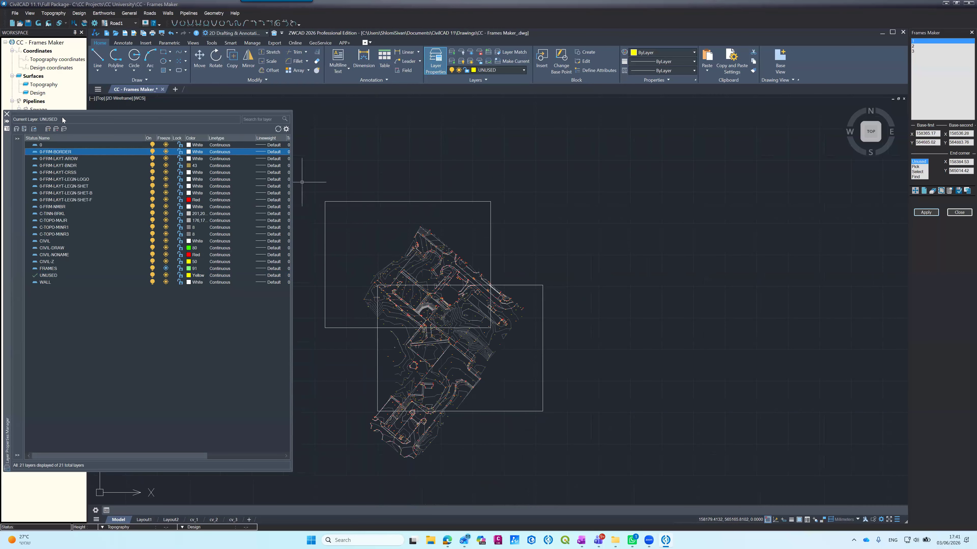
left_click(6, 115)
Step: Zoom to general frame 2 from the workspace tree and view the borders around the survey
left_click(38, 176)
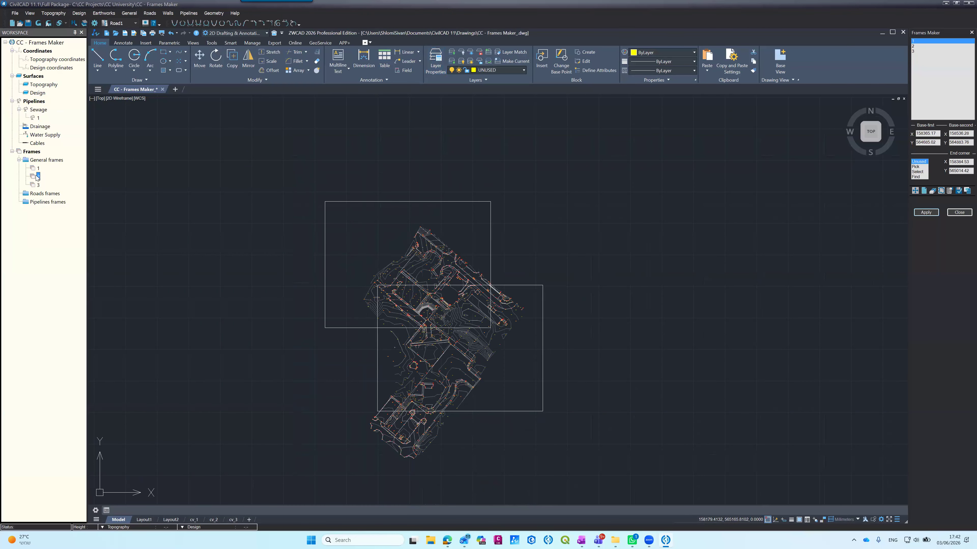
right_click(37, 177)
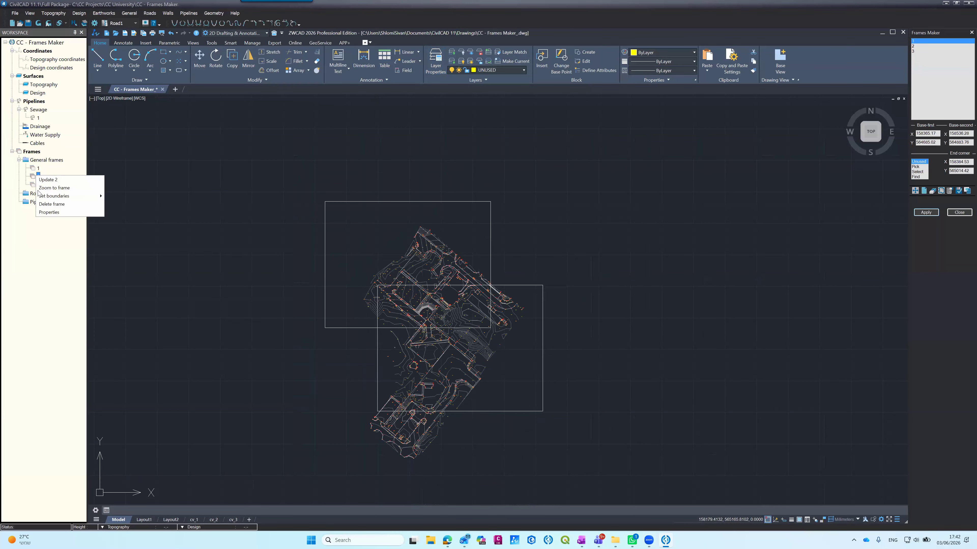
key("Return")
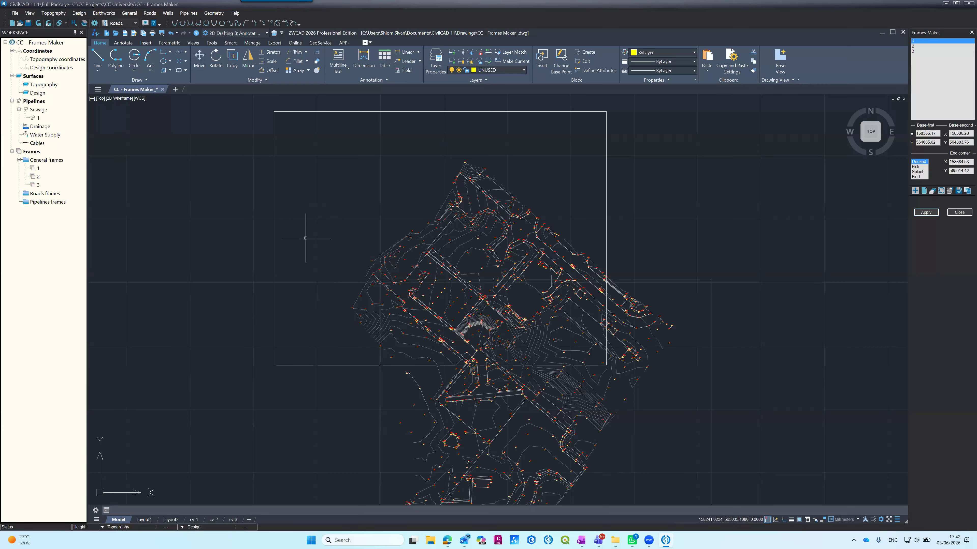
scroll(305, 238, "down", 6)
scroll(307, 242, "up", 4)
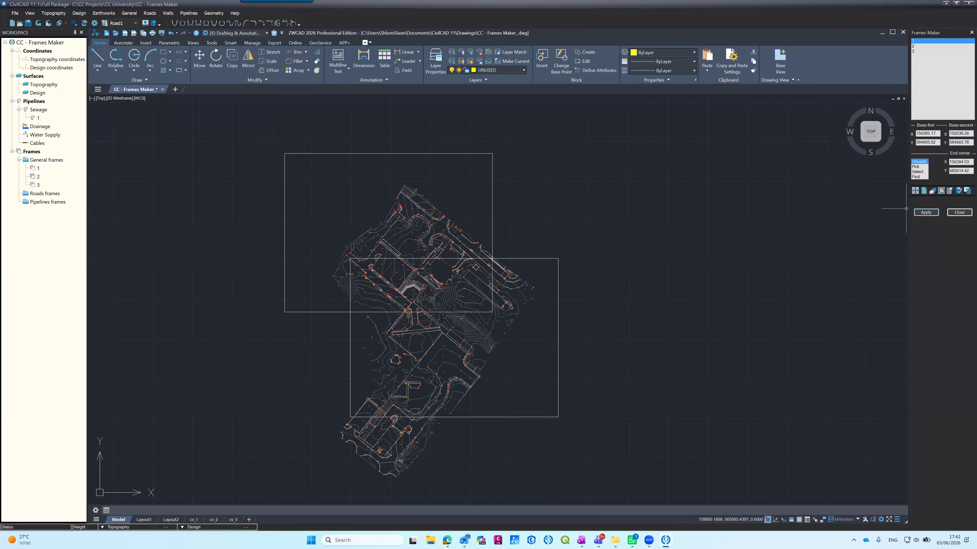
Step: Display the positions of frames 1 and 2 in model space from the Frames Maker
left_click(941, 191)
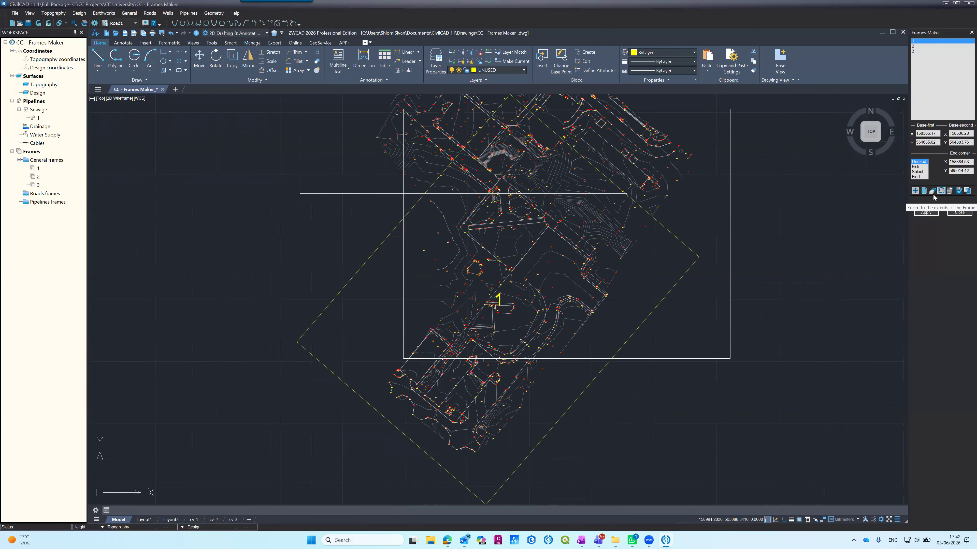
left_click(914, 47)
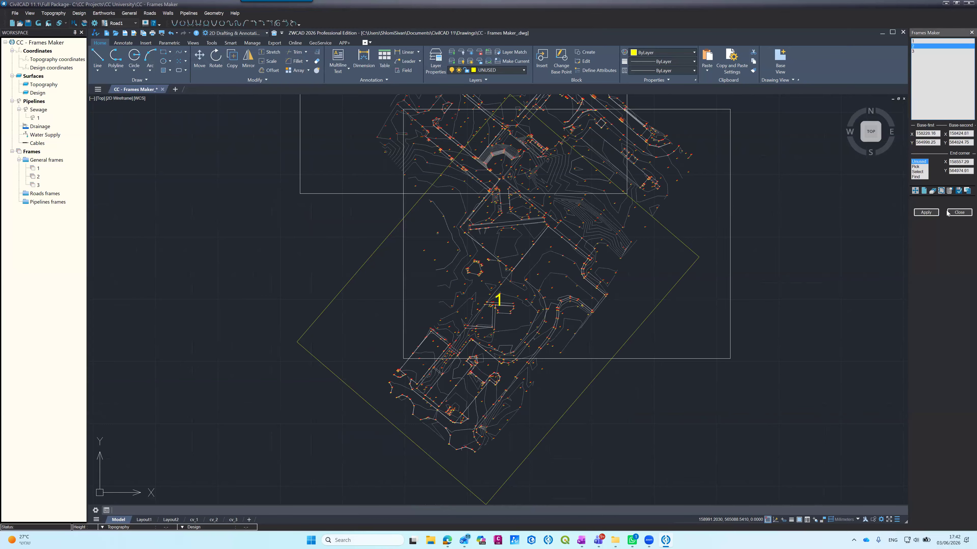
left_click(941, 191)
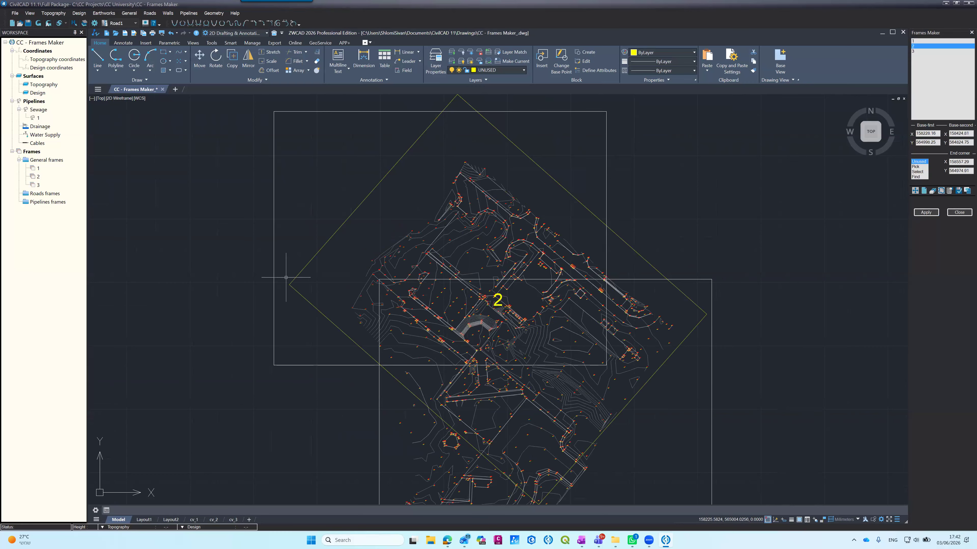
Step: Erase the two unrotated frame border rectangles over the survey
left_click(273, 292)
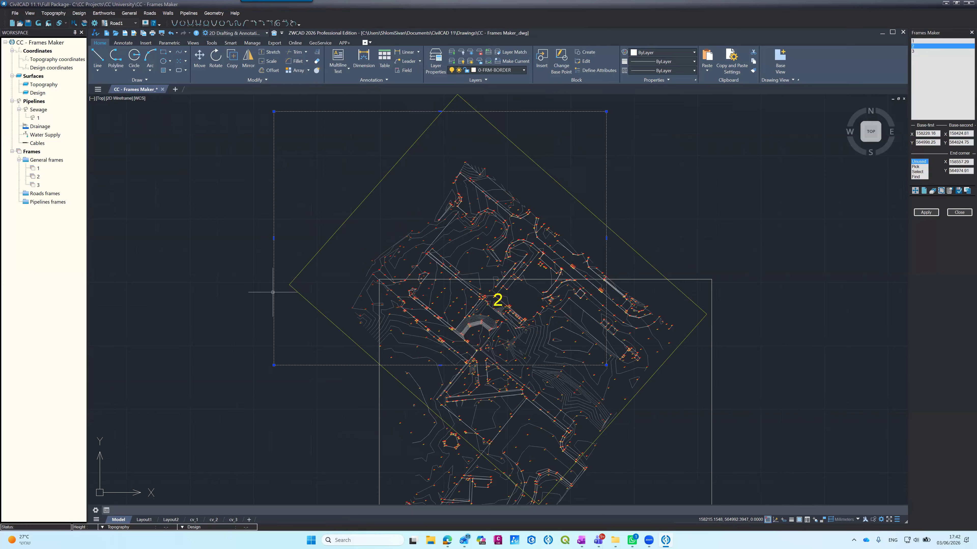
type("e")
key("Return")
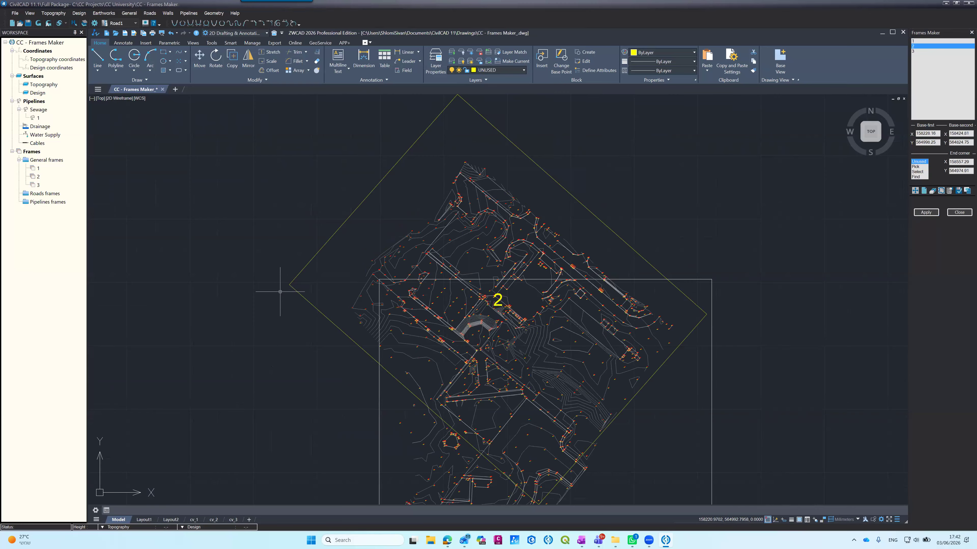
left_click(380, 423)
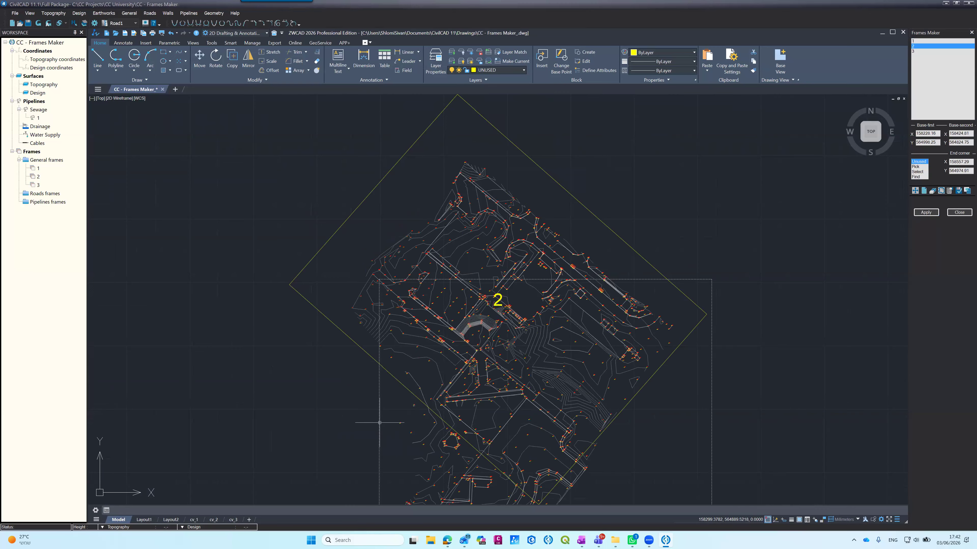
key("Delete")
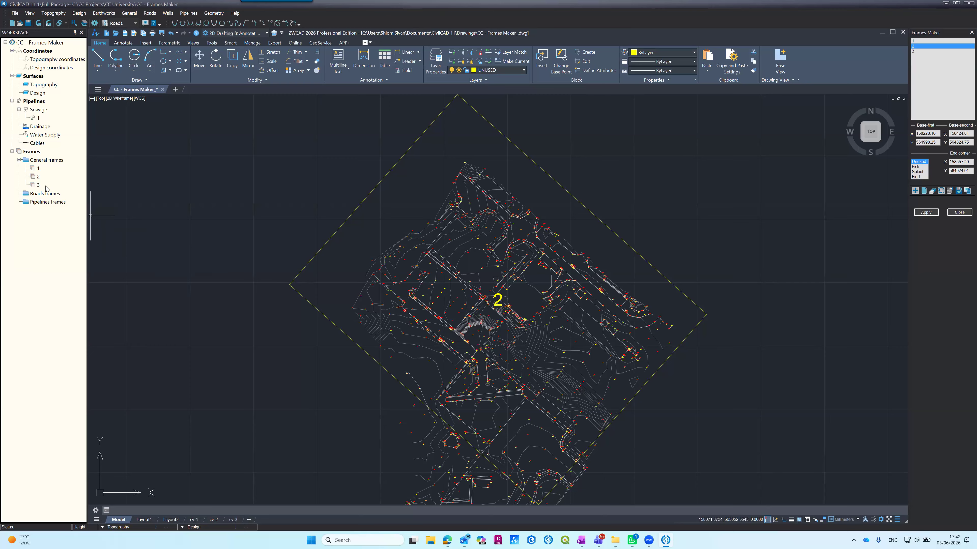
Step: Zoom to general frame 1 from the workspace tree and open its list of frame commands
left_click(36, 176)
right_click(35, 176)
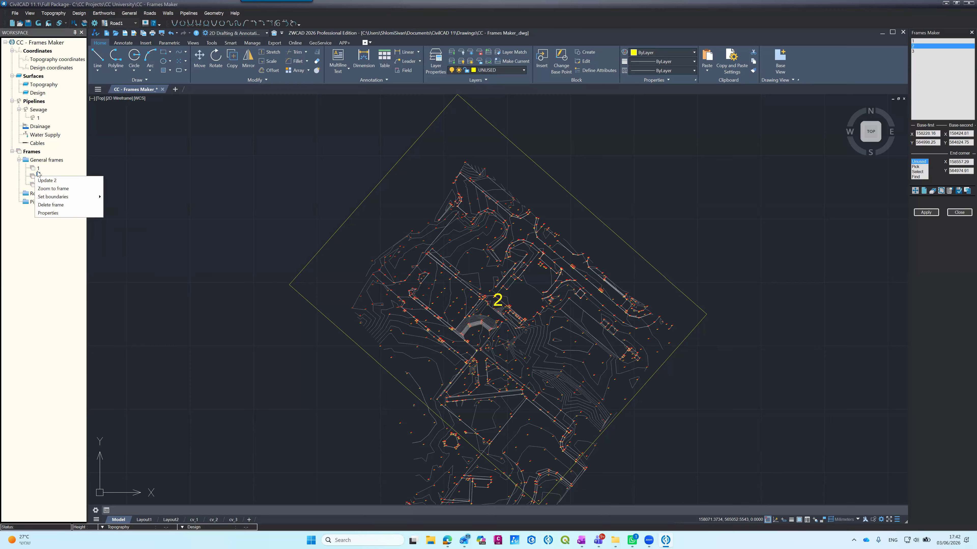
left_click(36, 170)
right_click(36, 171)
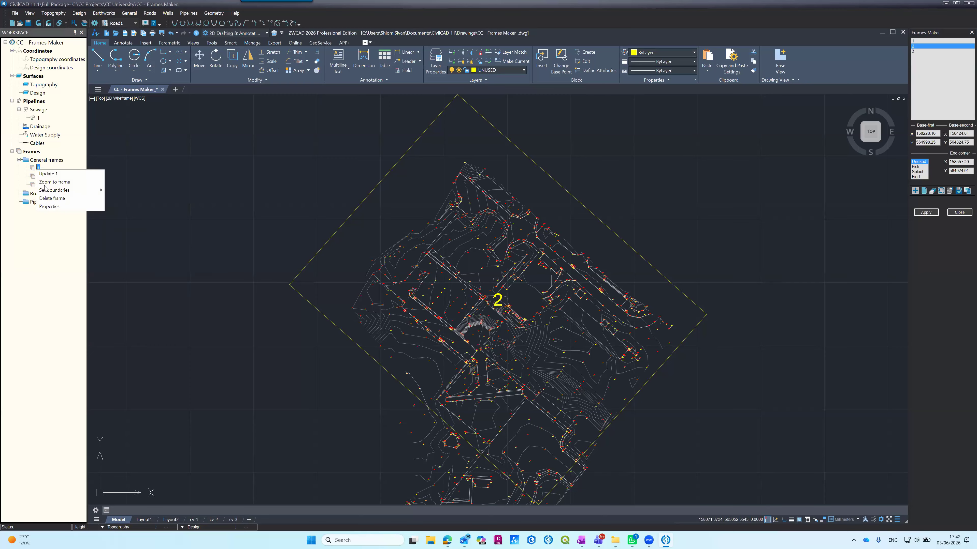
left_click(54, 182)
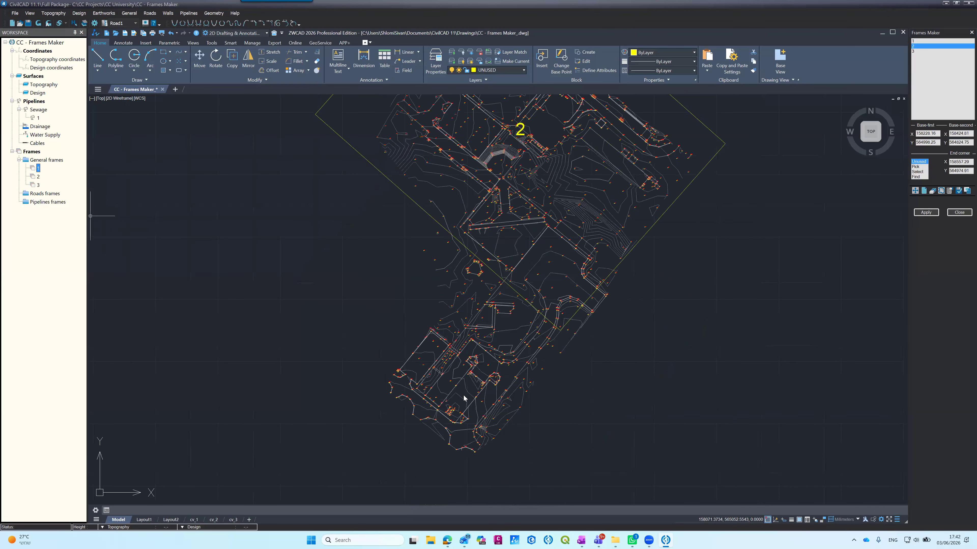
right_click(35, 169)
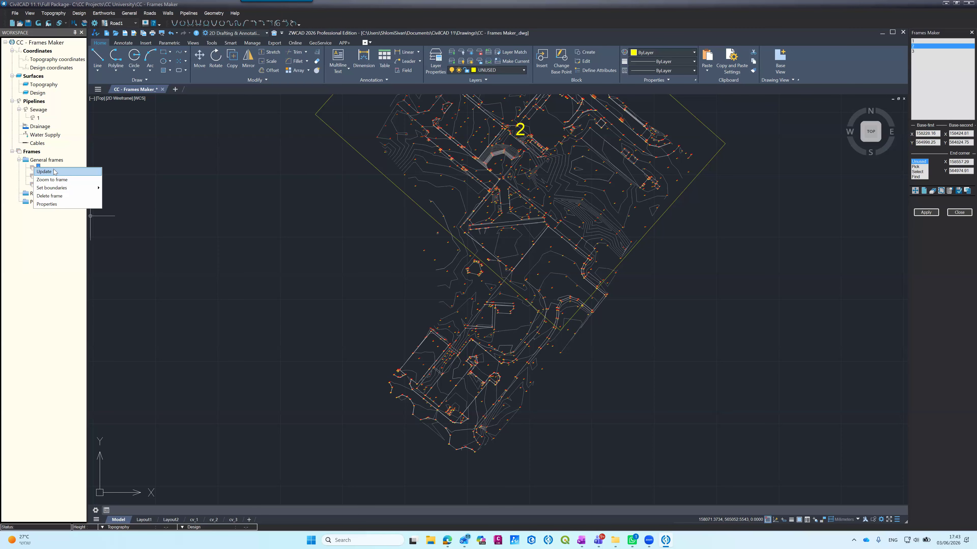
Step: Check the frames legend and the frame number on the plan in layouts cv_2 and cv_1
left_click(214, 520)
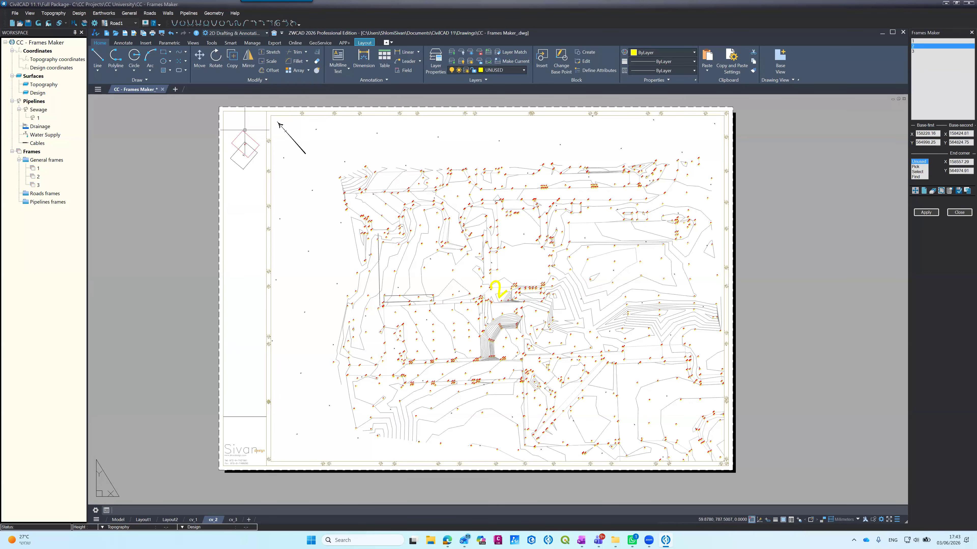
scroll(245, 130, "up", 5)
scroll(289, 232, "down", 5)
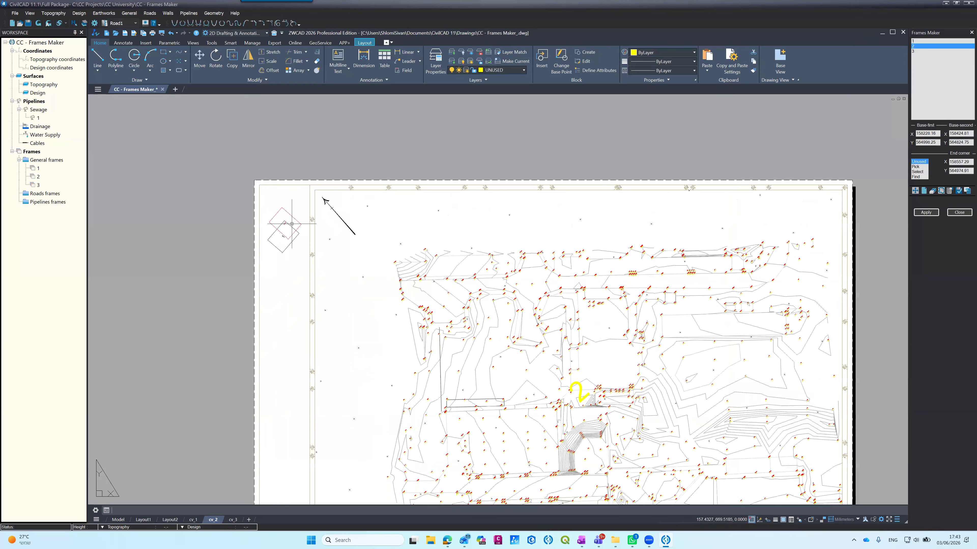
left_click(193, 520)
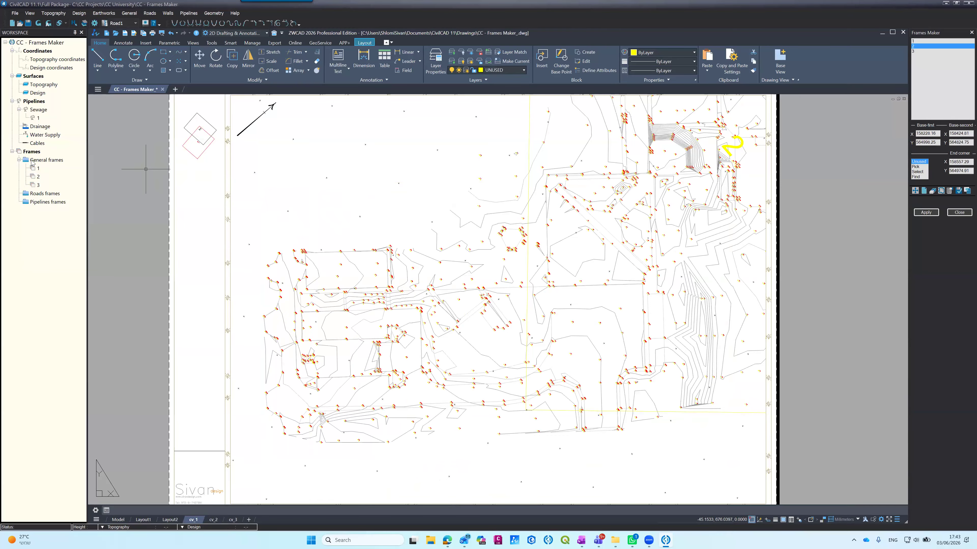
Step: Return to model space and add a new frame to the General frames group
left_click(119, 520)
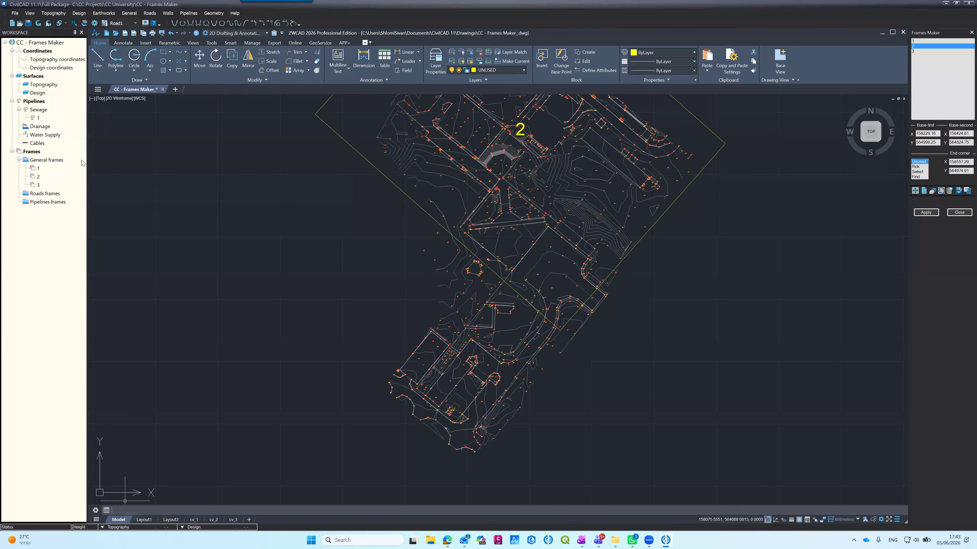
left_click(45, 161)
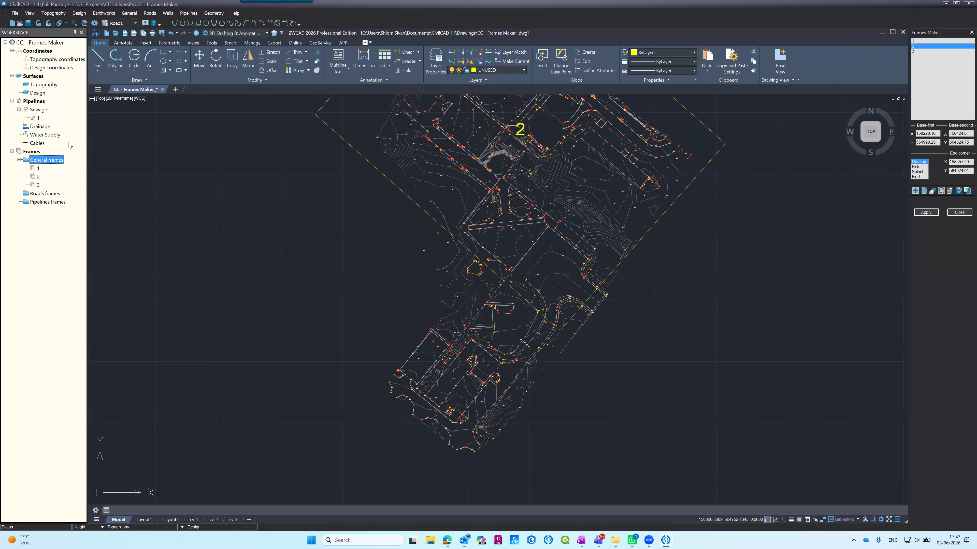
right_click(43, 161)
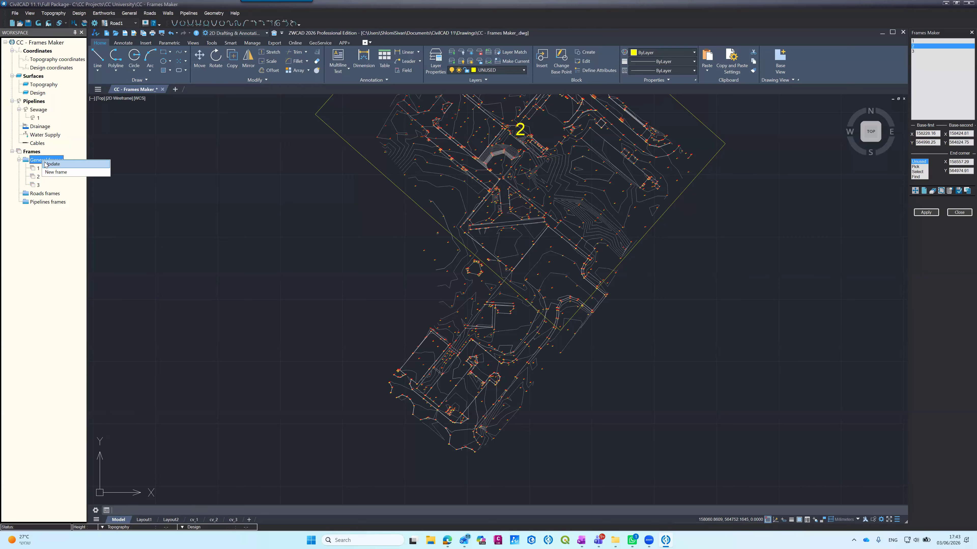
left_click(54, 172)
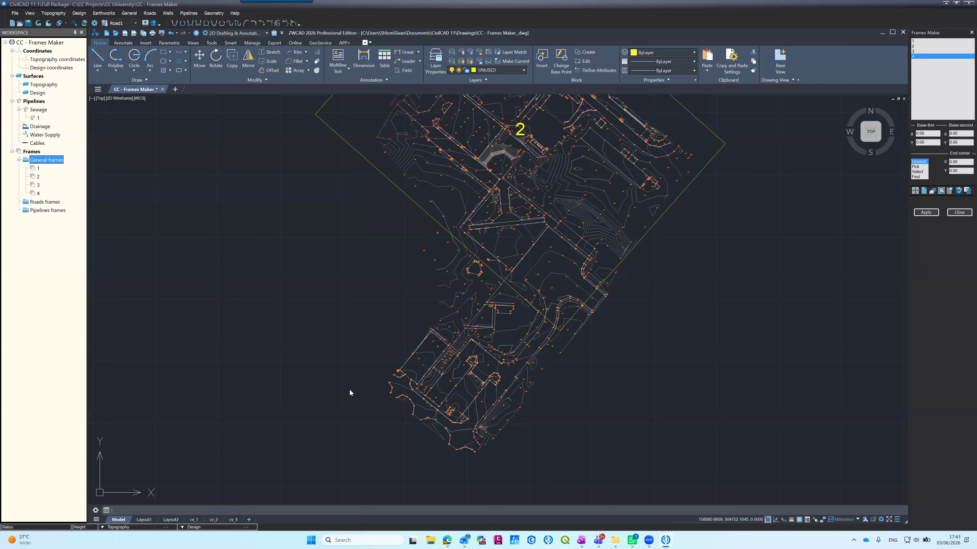
Step: Try to locate general frame 4 on the drawing beside the survey
left_click(35, 193)
right_click(34, 191)
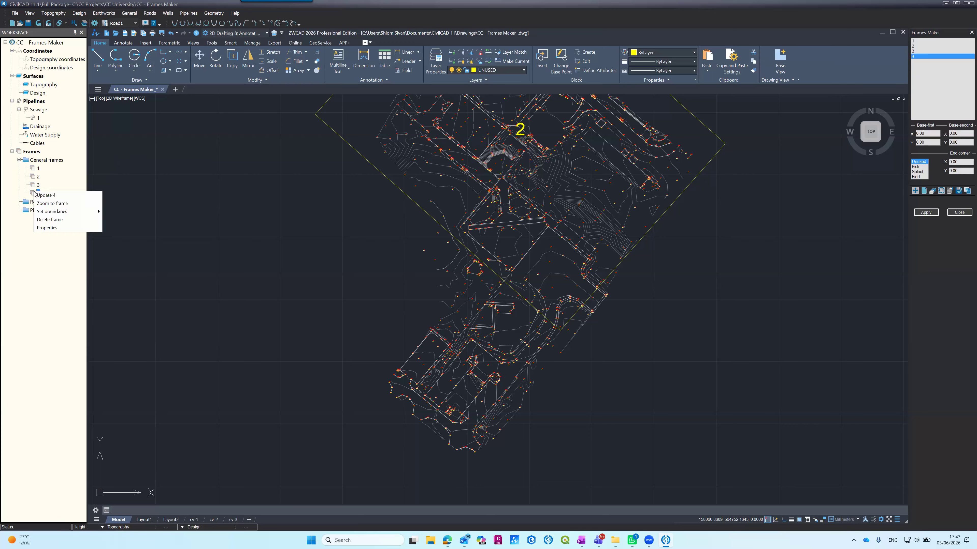
mouse_move(53, 212)
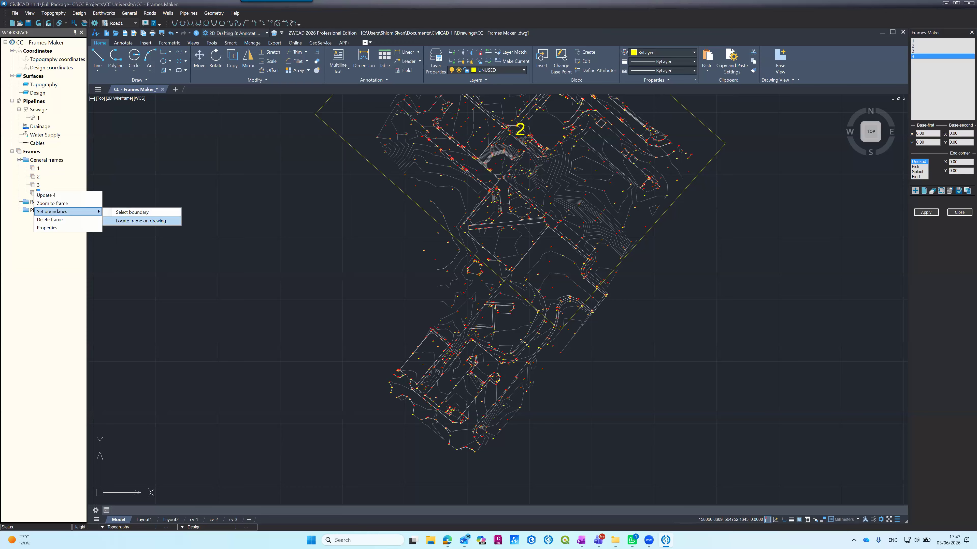
left_click(141, 221)
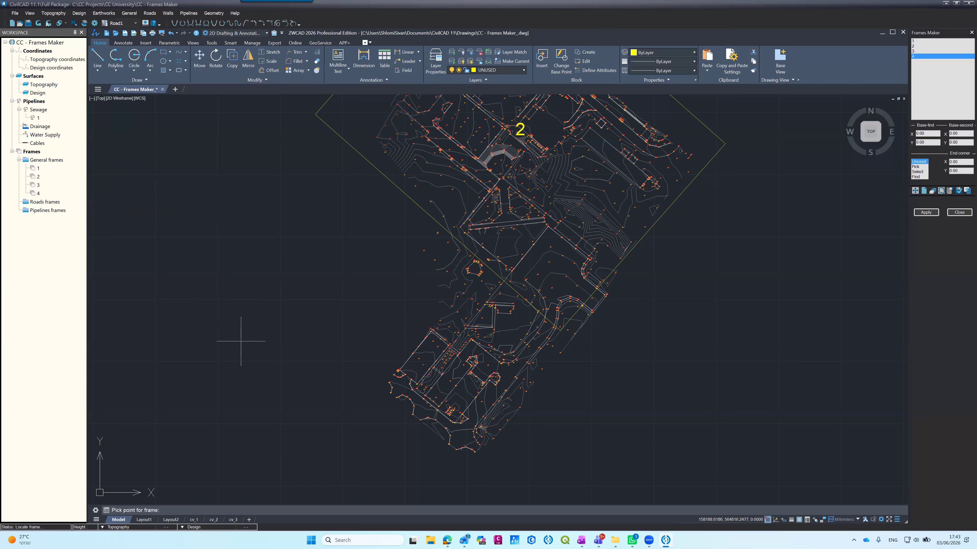
left_click(344, 347)
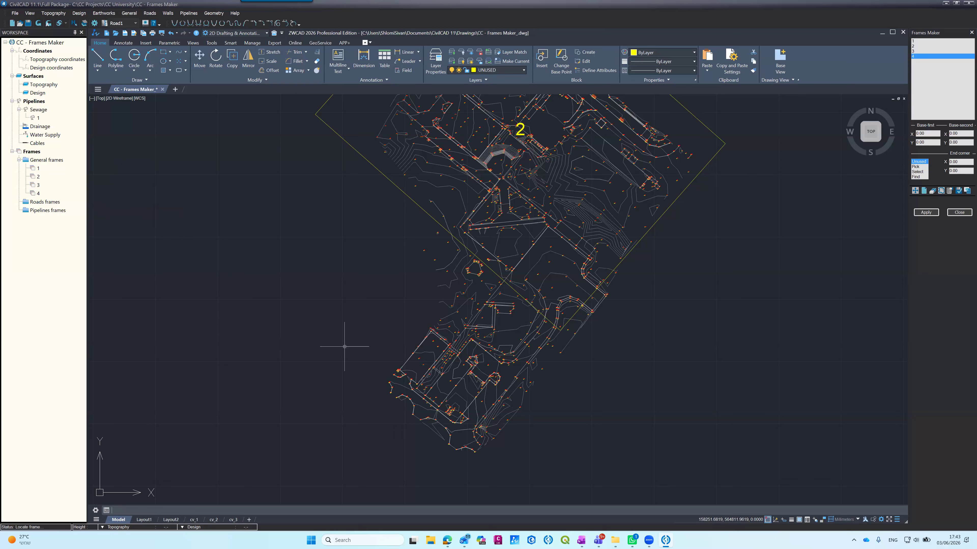
Step: Set the frame division by paper size to A2 (594x420mm) in the properties of frame 4
left_click(38, 193)
right_click(38, 193)
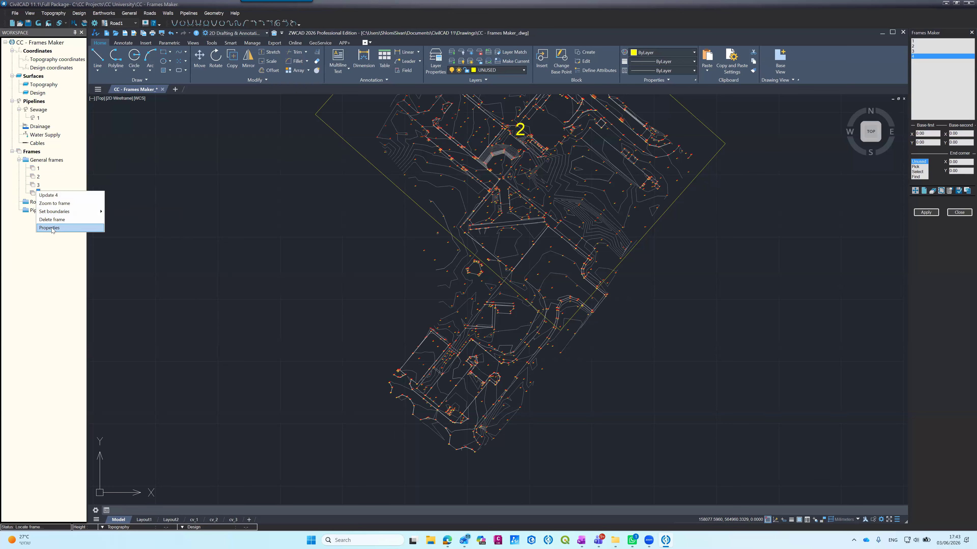
key("Return")
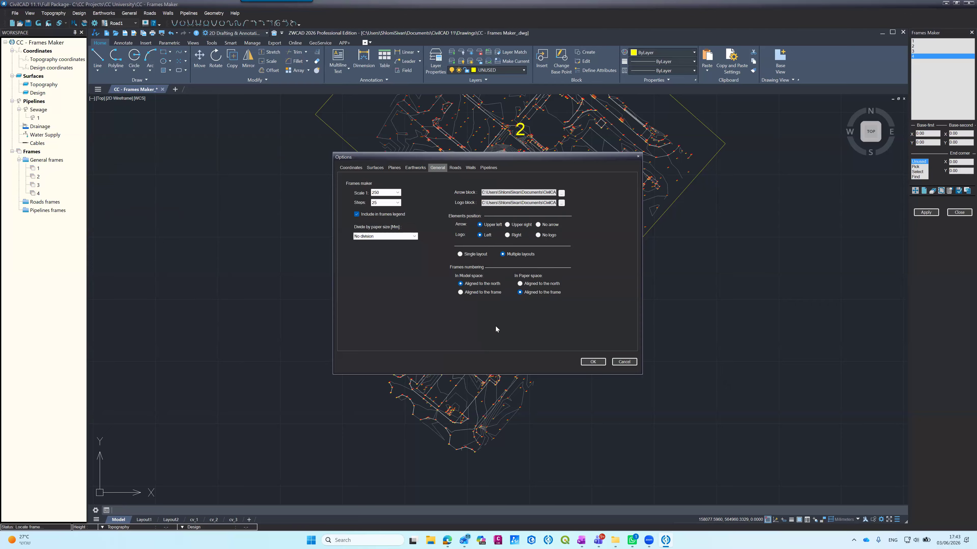
left_click(398, 192)
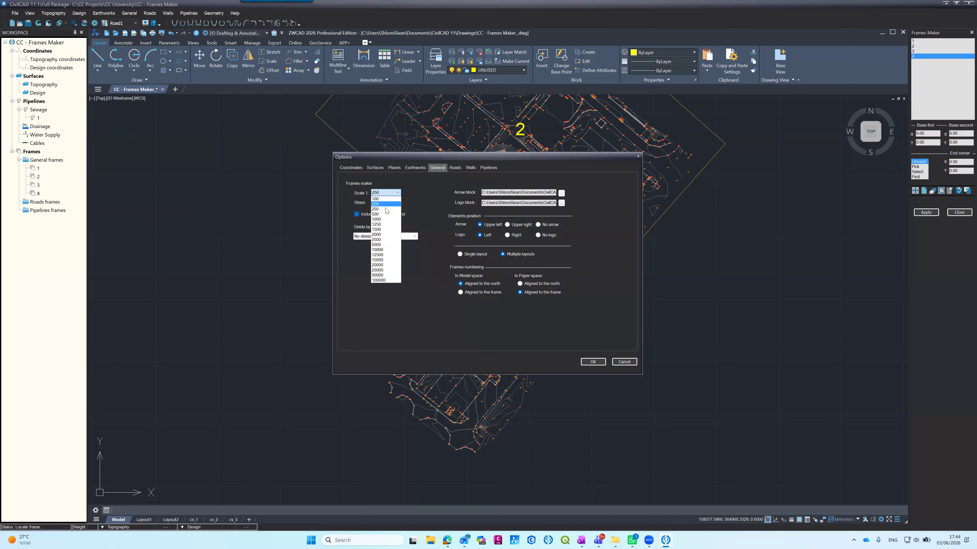
left_click(369, 236)
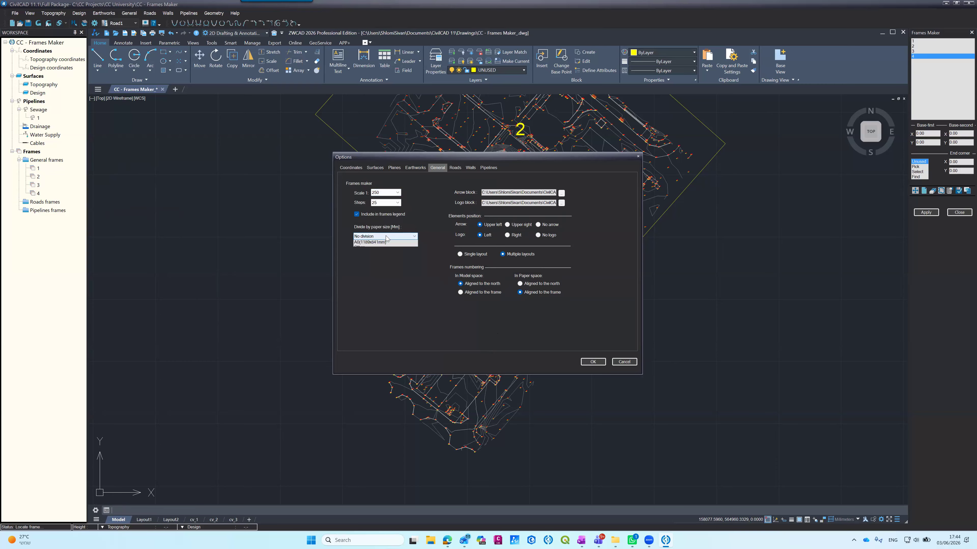
left_click(369, 236)
left_click(367, 258)
left_click(586, 363)
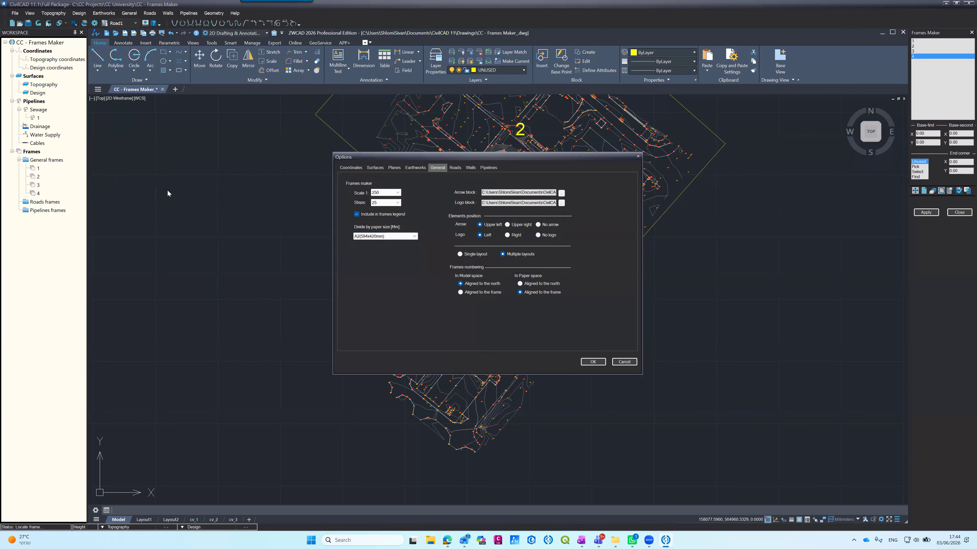
Step: Locate frame 4 on the drawing as an unrotated rectangle southwest of frame number 2
left_click(34, 193)
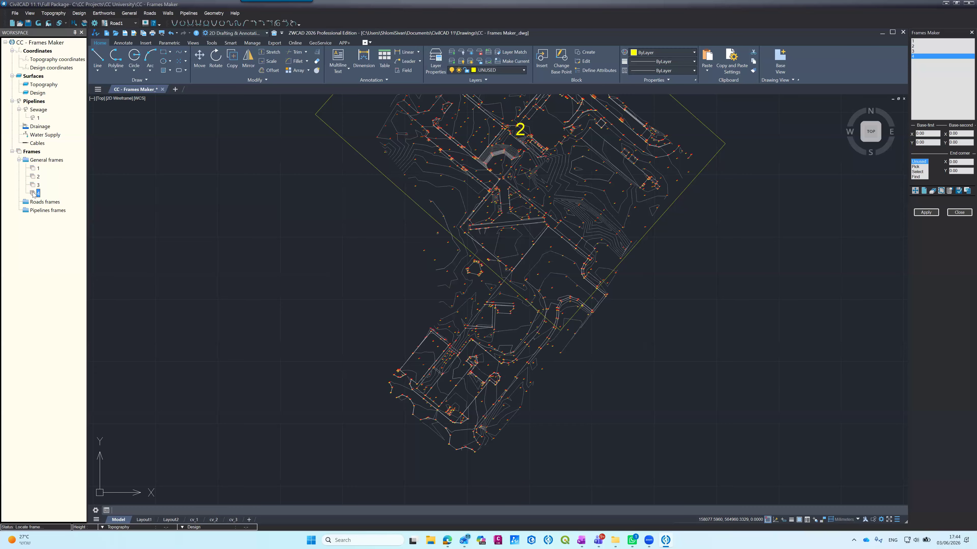
right_click(34, 194)
mouse_move(45, 216)
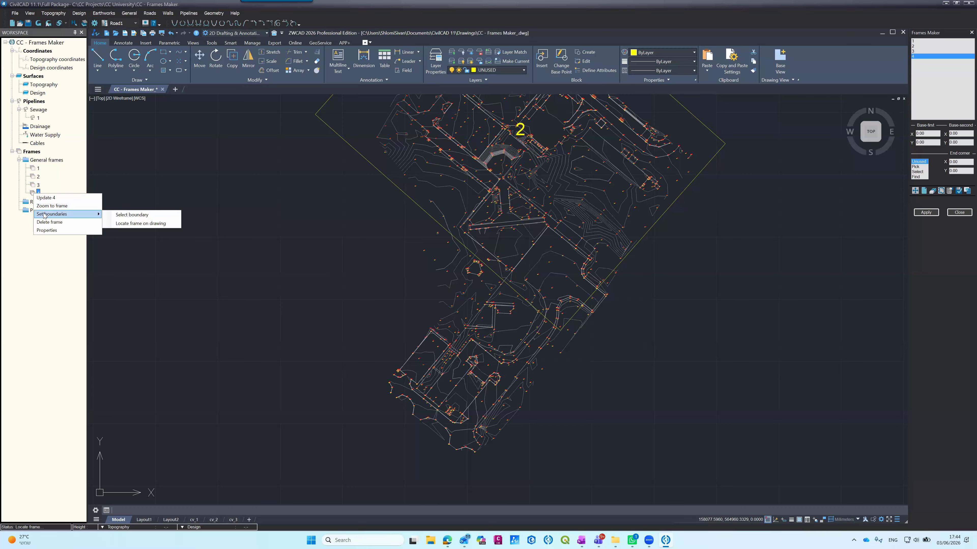
left_click(140, 224)
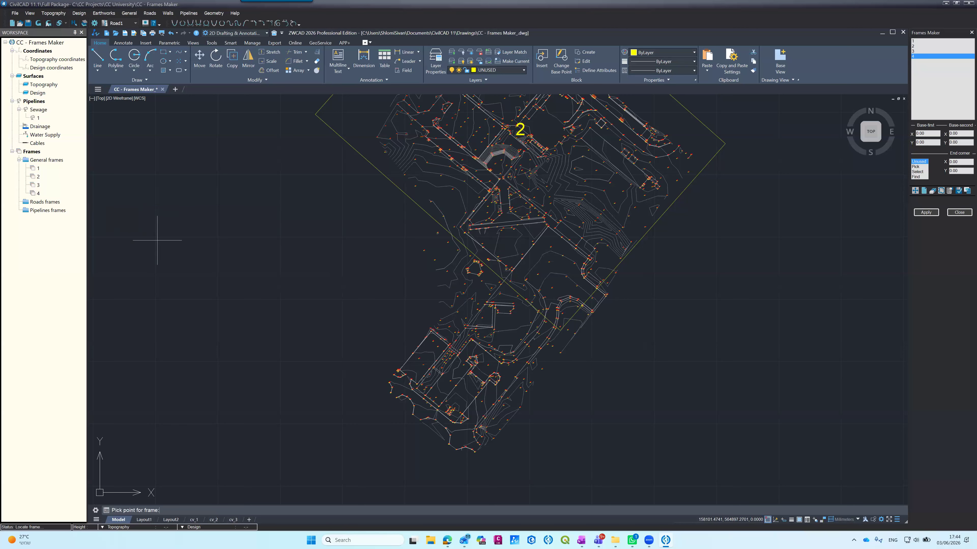
left_click(346, 330)
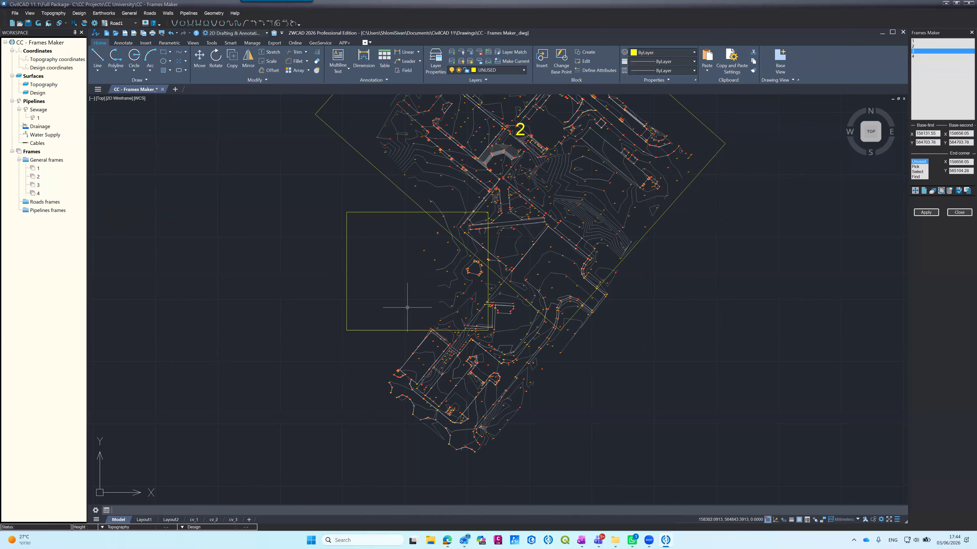
Step: Move the new frame rectangle northeast so it covers the survey area around frame number 2
type("m")
key("Return")
left_click(486, 264)
key("Return")
left_click(383, 280)
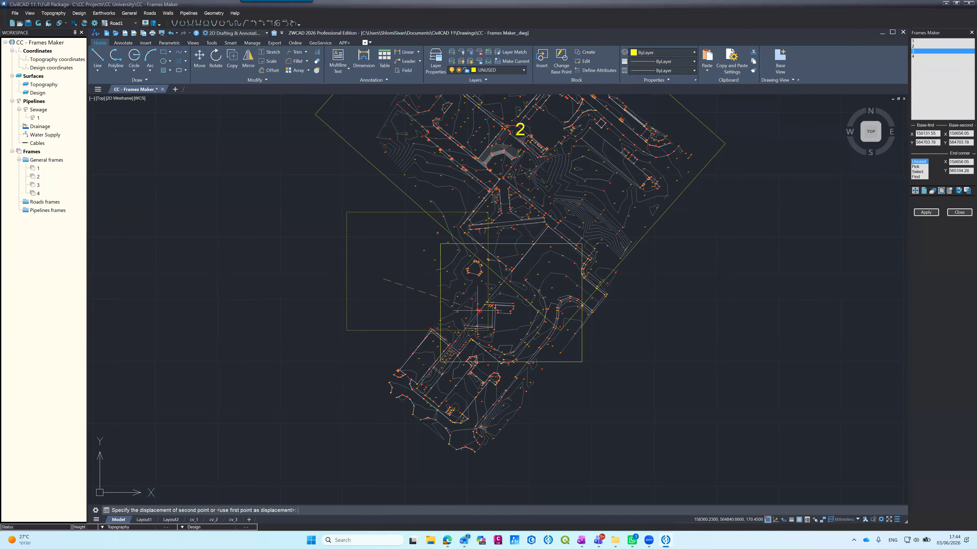
left_click(493, 174)
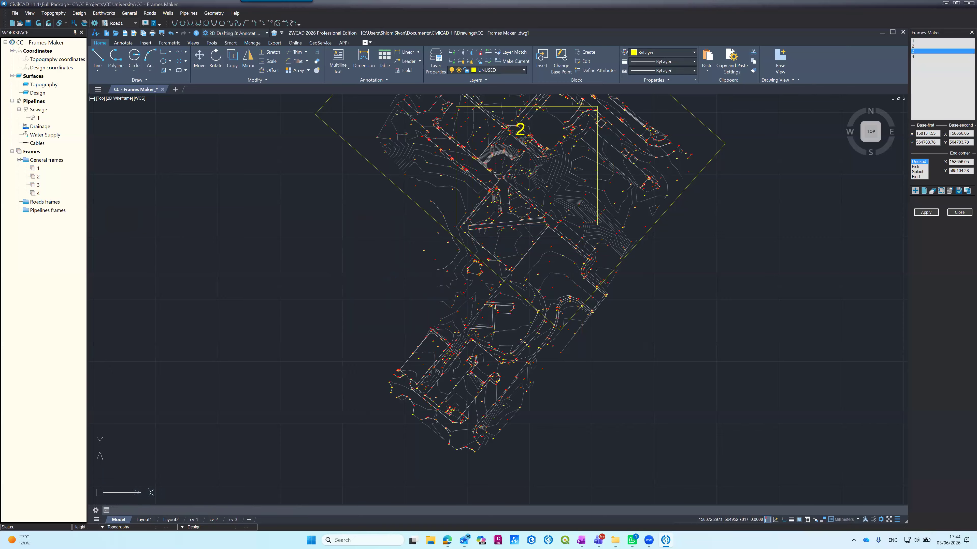
Step: Assign the moved rectangle as the boundary of general frame 4
left_click(33, 193)
right_click(33, 193)
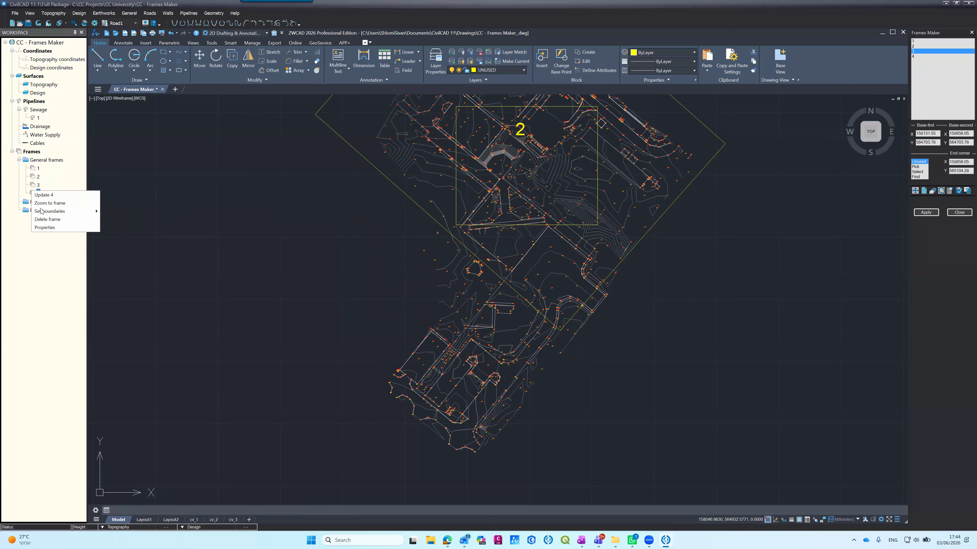
mouse_move(43, 212)
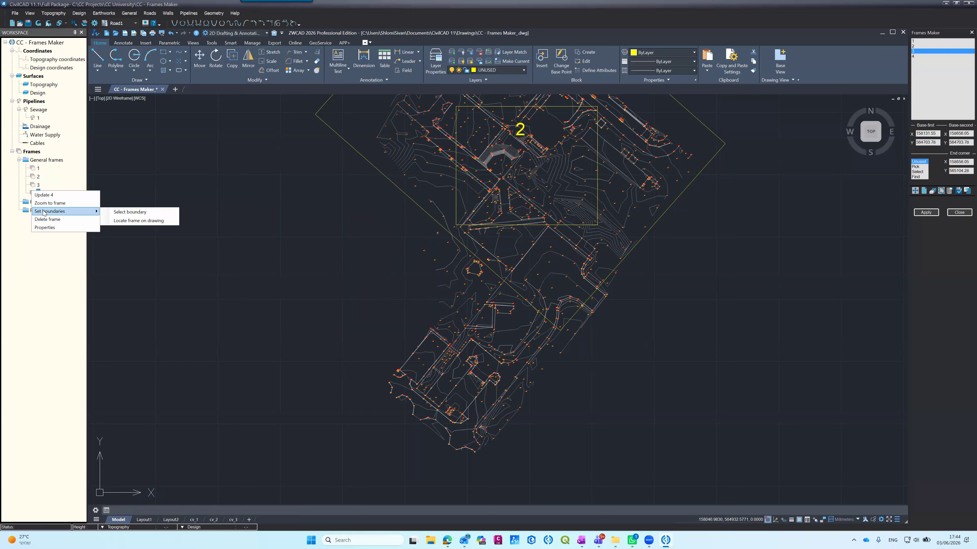
left_click(124, 215)
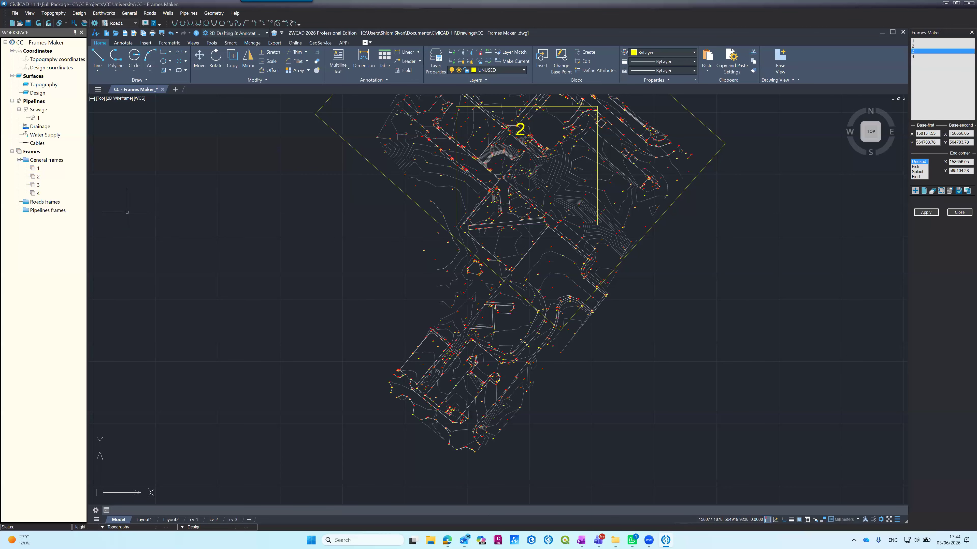
left_click(457, 201)
key("Return")
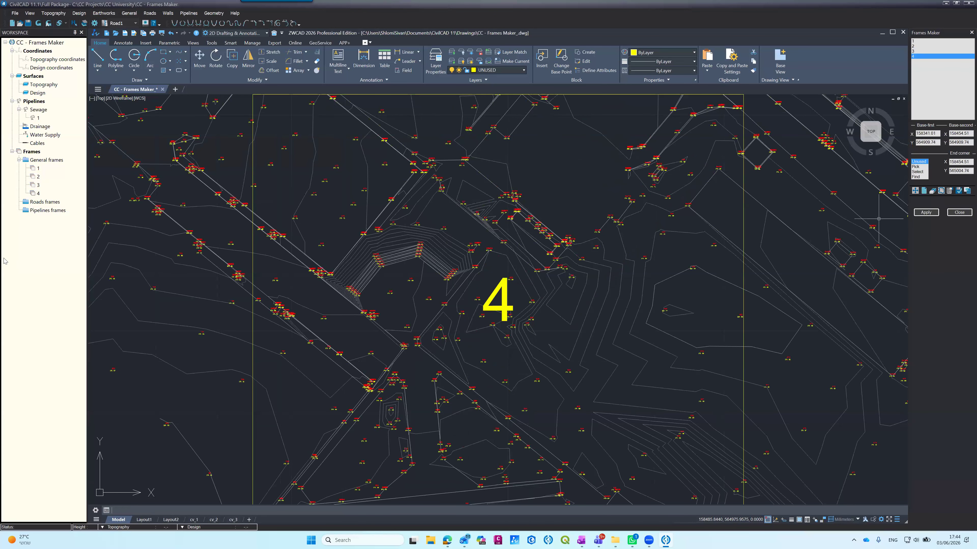
Step: Update frame 4 to generate its layout, and check the frame numbers in layout cv_1
right_click(33, 192)
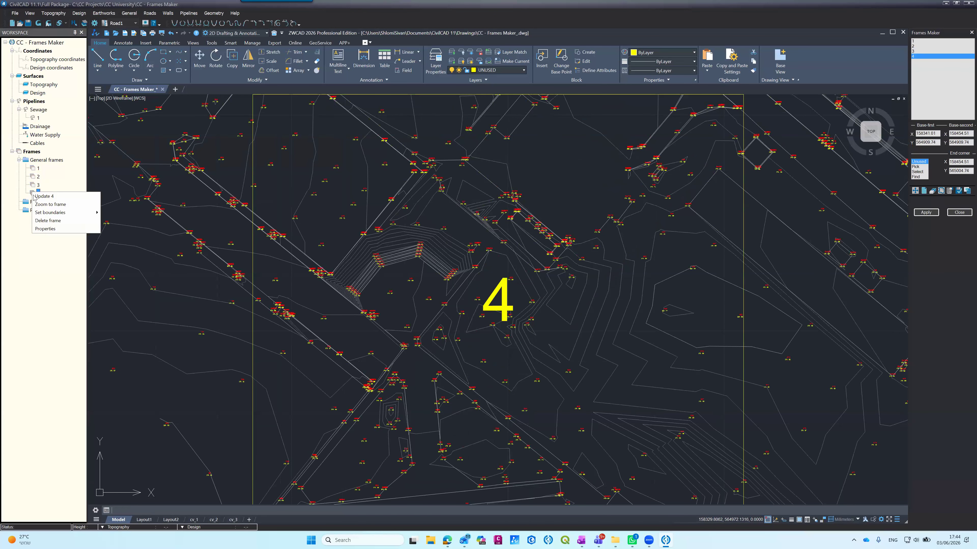
left_click(229, 250)
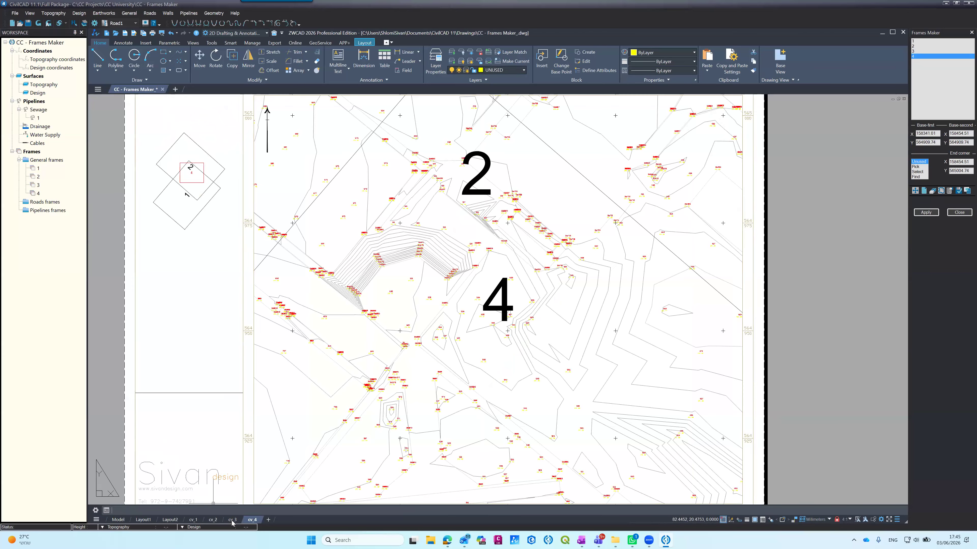
left_click(193, 520)
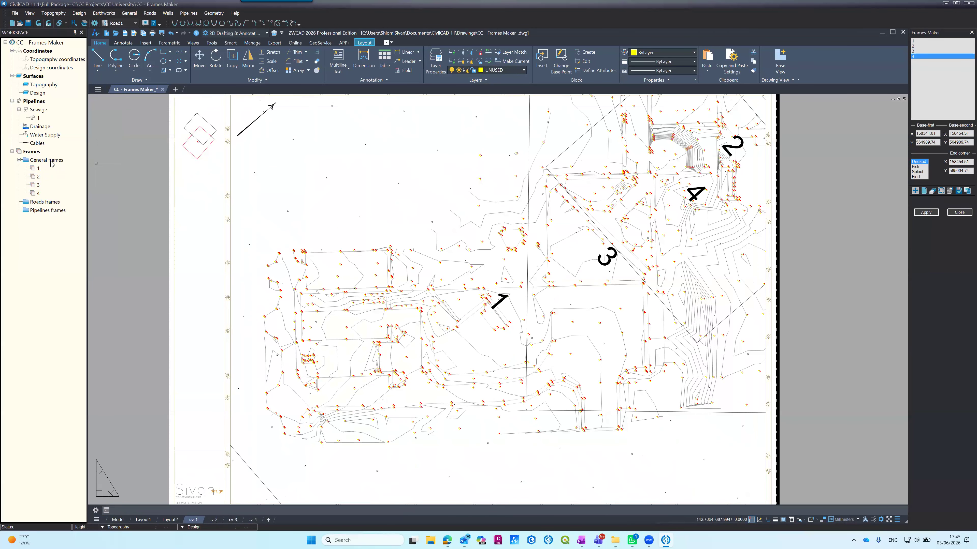
Step: Update the whole General frames group so all its layouts are regenerated
left_click(46, 160)
right_click(51, 161)
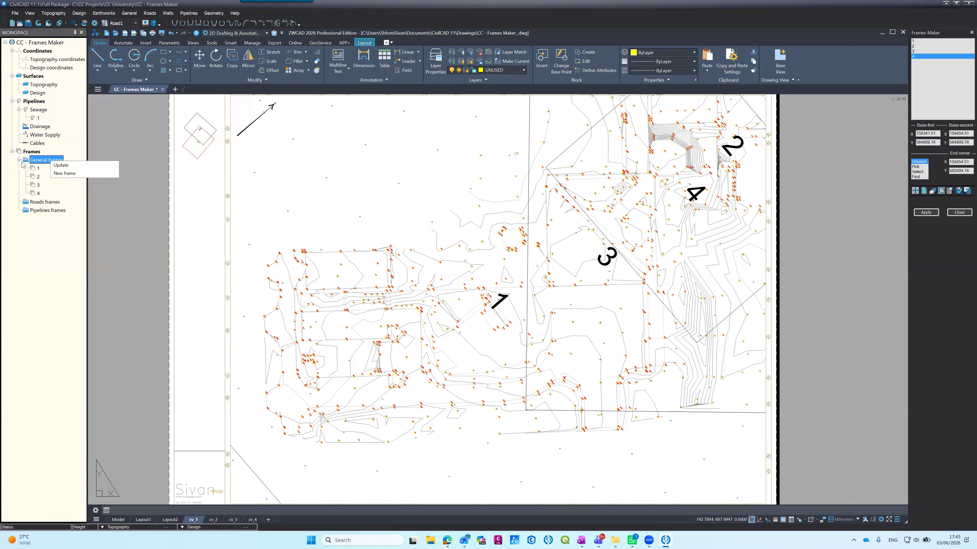
left_click(59, 165)
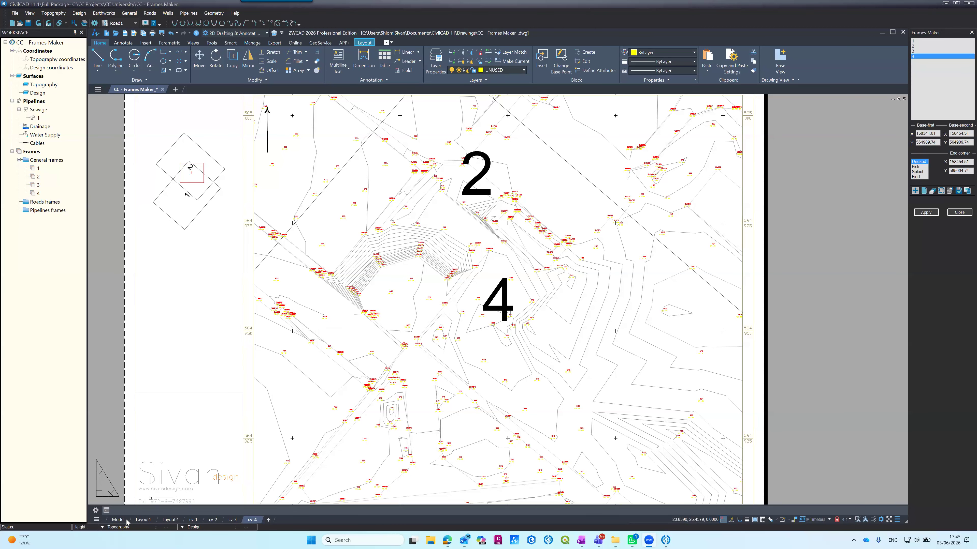
Step: From model space, browse the arrow block files in Templates > Frames Captions and Blocks and select ARROW2.DWG
left_click(118, 519)
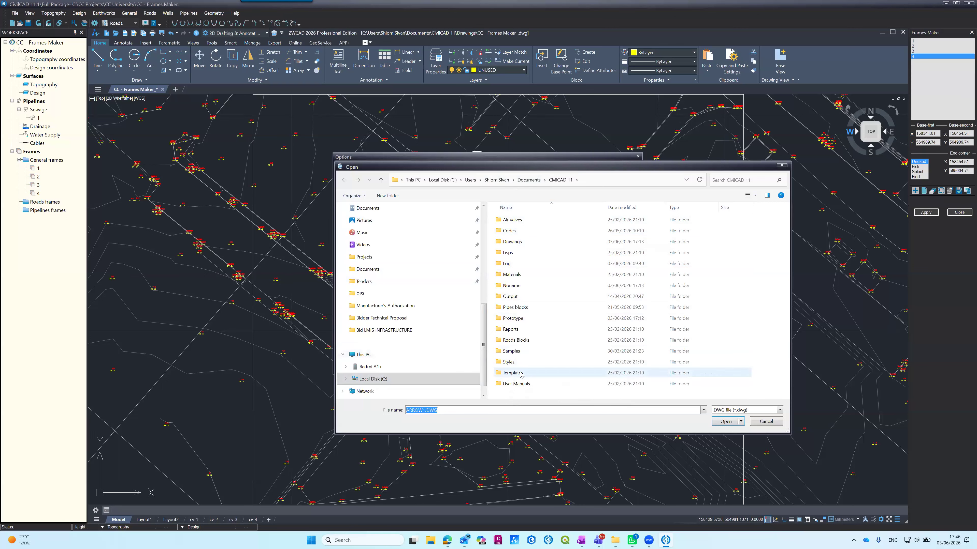
double_click(511, 373)
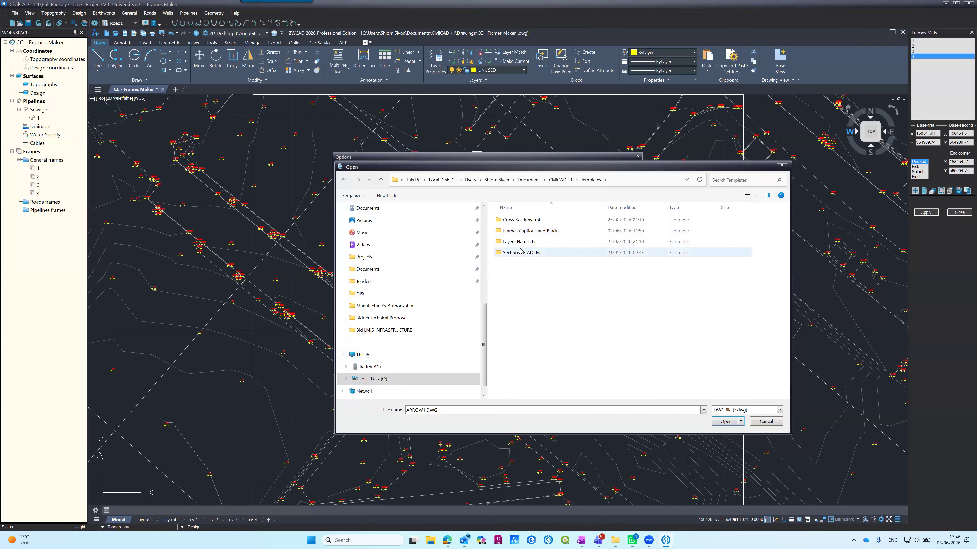
double_click(517, 232)
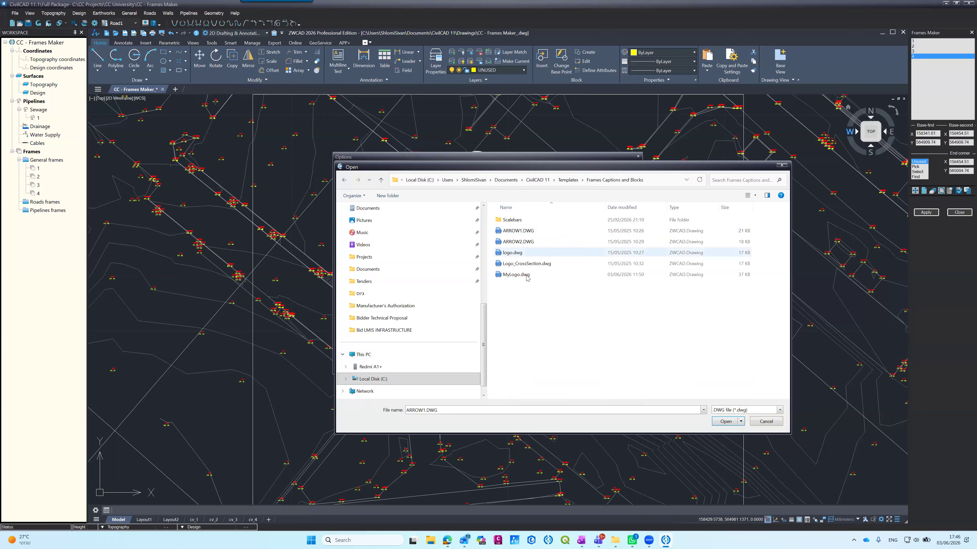
left_click(522, 243)
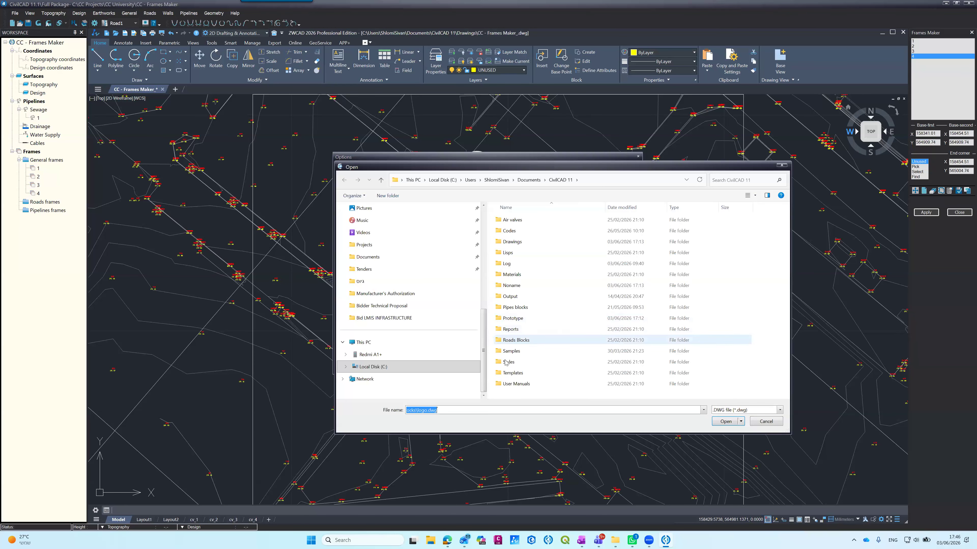
Step: Browse the logo block files in Templates > Frames Captions and Blocks, leaving the logo choice cancelled
double_click(511, 374)
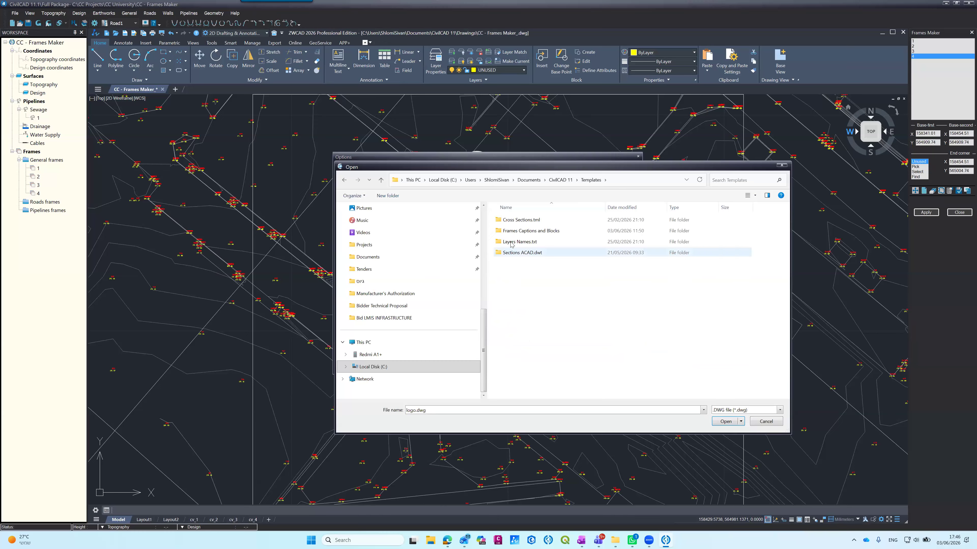
double_click(511, 231)
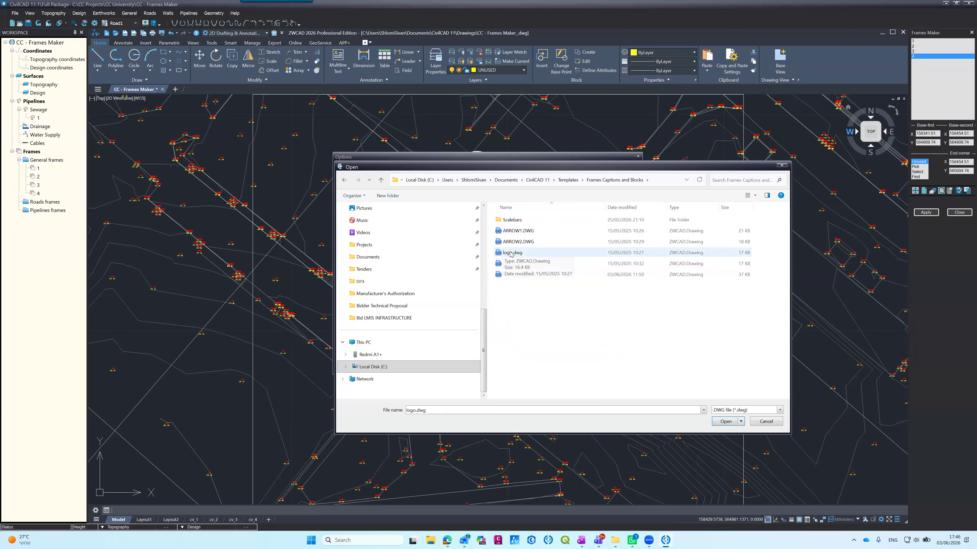
left_click(764, 421)
Step: In File Explorer, open the CivilCAD 11 > Templates > Frames Captions and Blocks folder under Documents
left_click(429, 540)
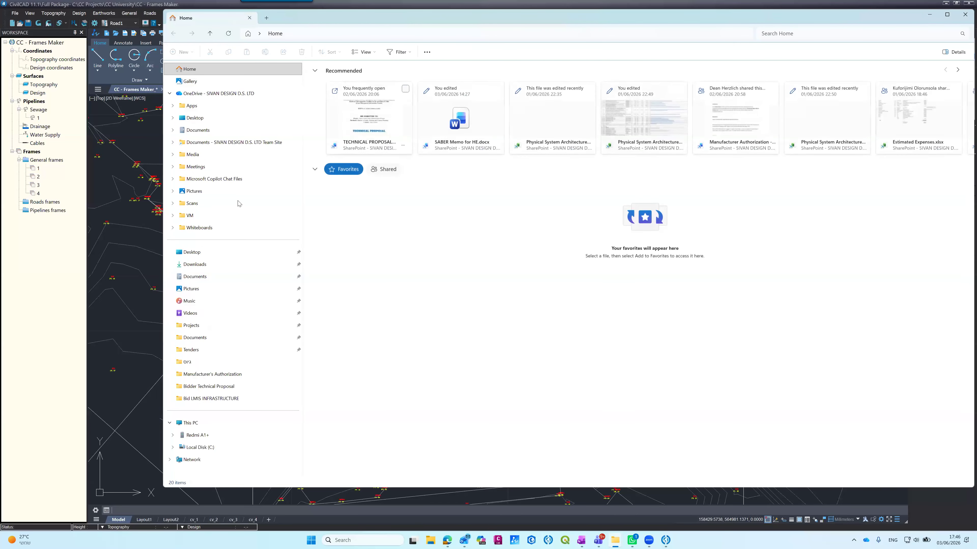
left_click(195, 338)
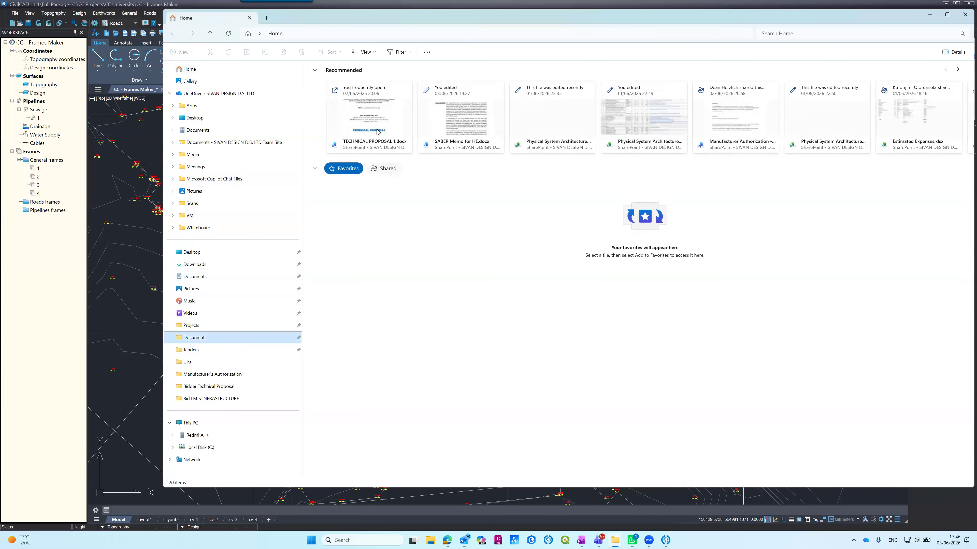
double_click(338, 90)
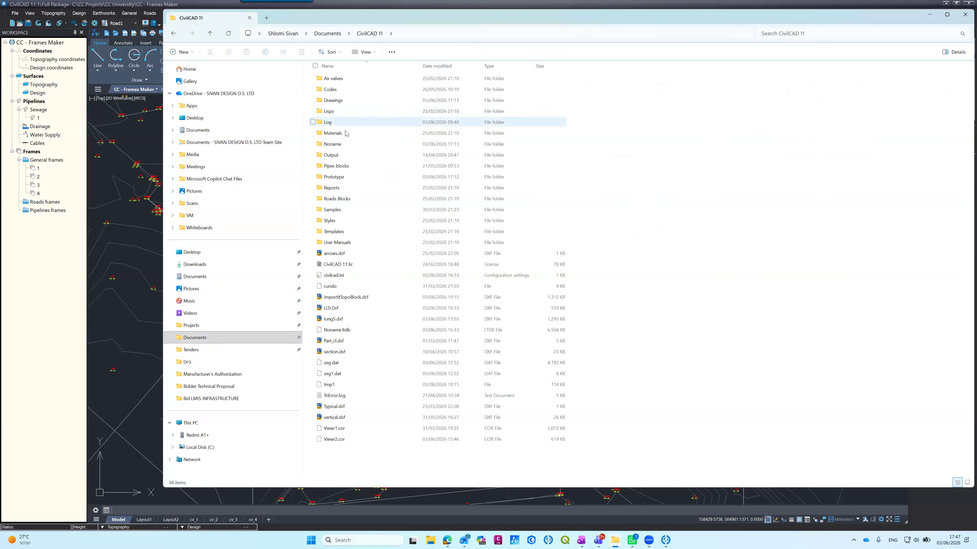
double_click(334, 232)
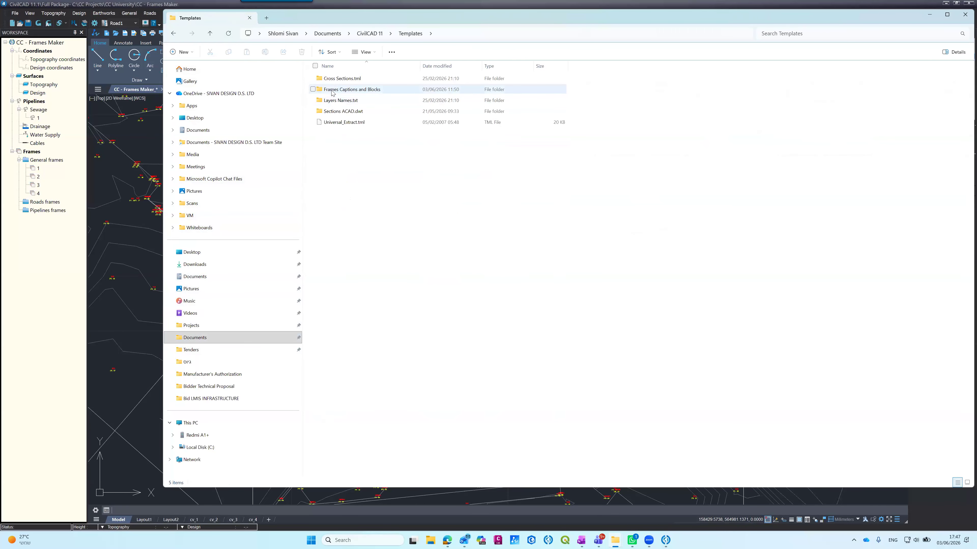
double_click(332, 90)
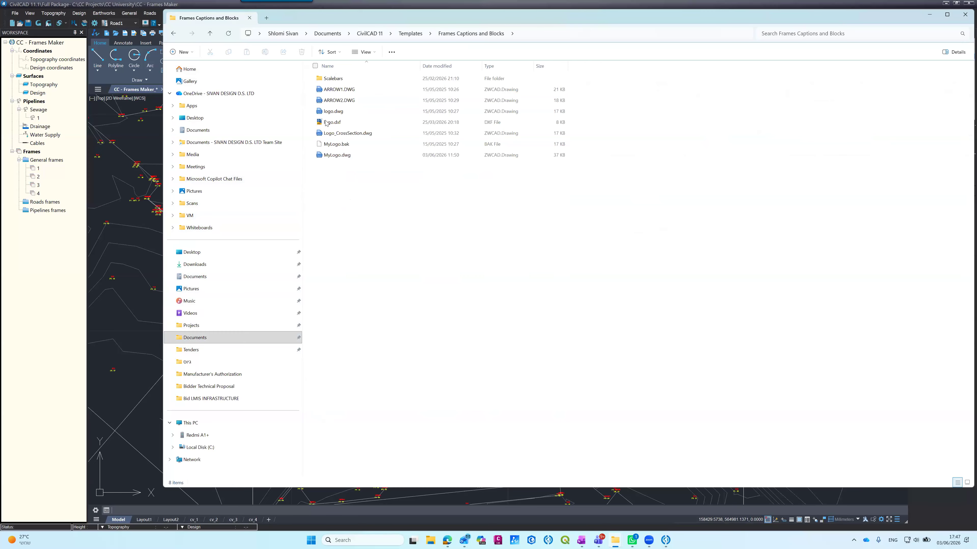
Step: Duplicate logo.dwg within the Frames Captions and Blocks folder
left_click(325, 111)
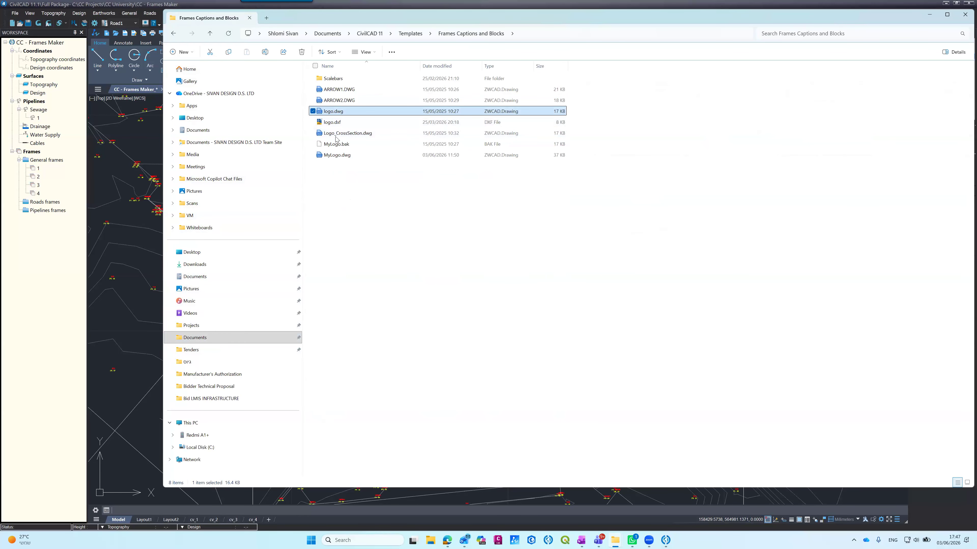
right_click(333, 112)
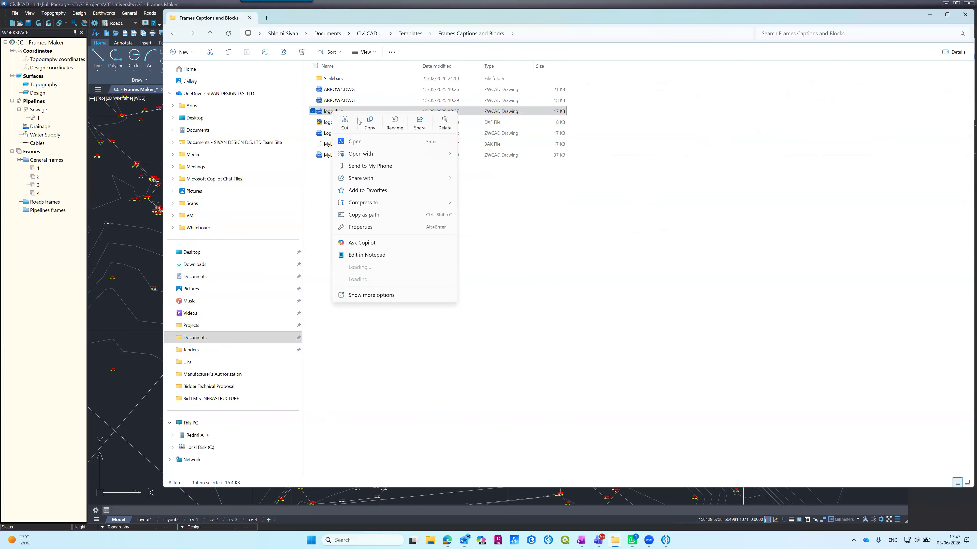
left_click(341, 202)
left_click(342, 202)
right_click(341, 200)
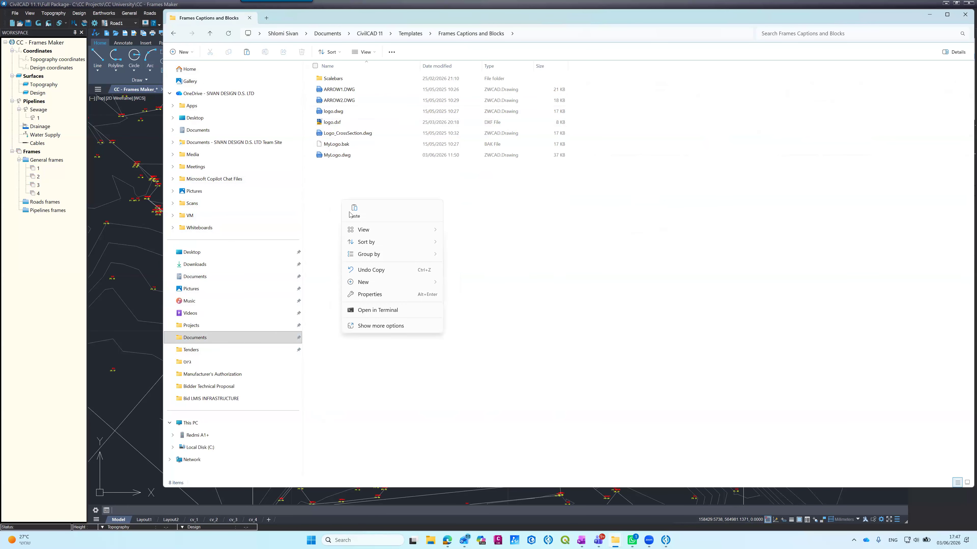
left_click(344, 190)
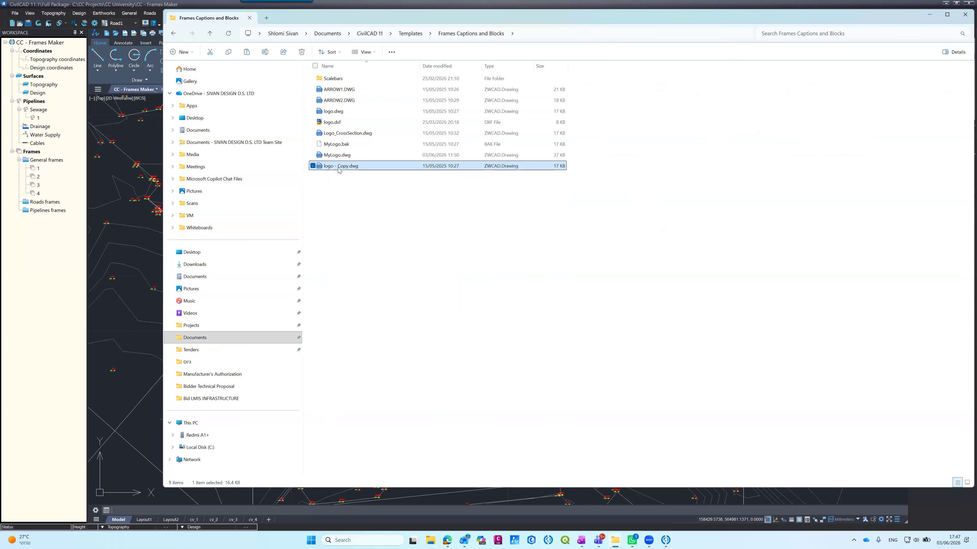
Step: Rename the copied logo file as AAA Logo.dwg
right_click(339, 170)
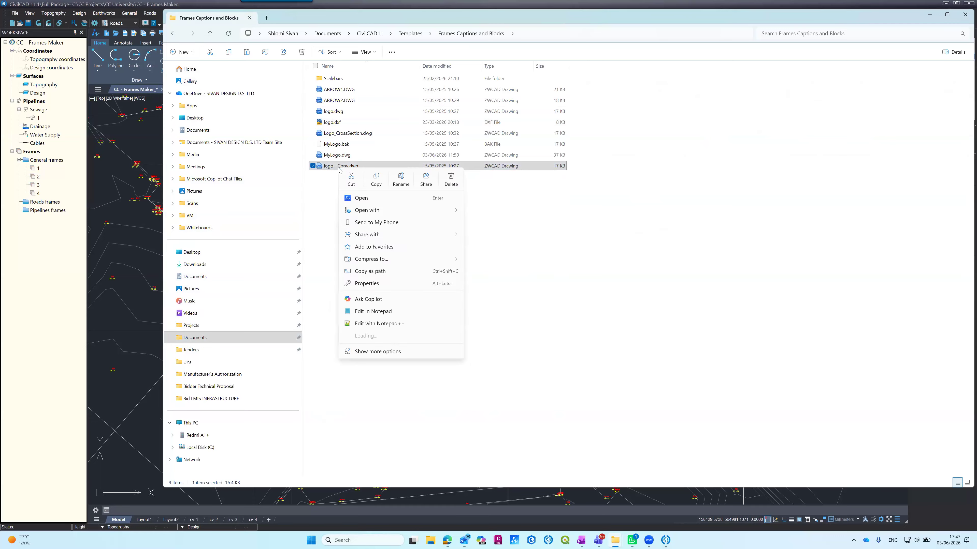
left_click(399, 178)
type("AA")
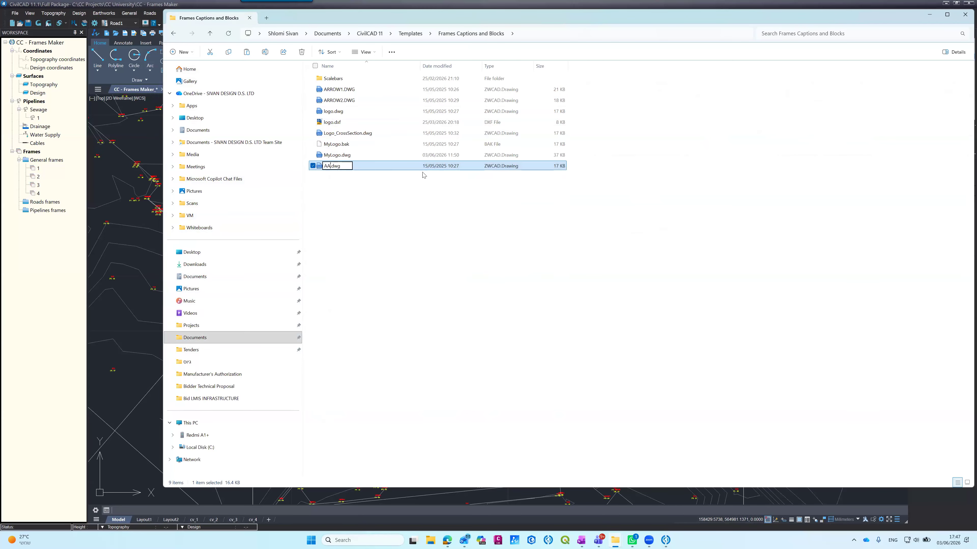
type("A Logo")
key("Return")
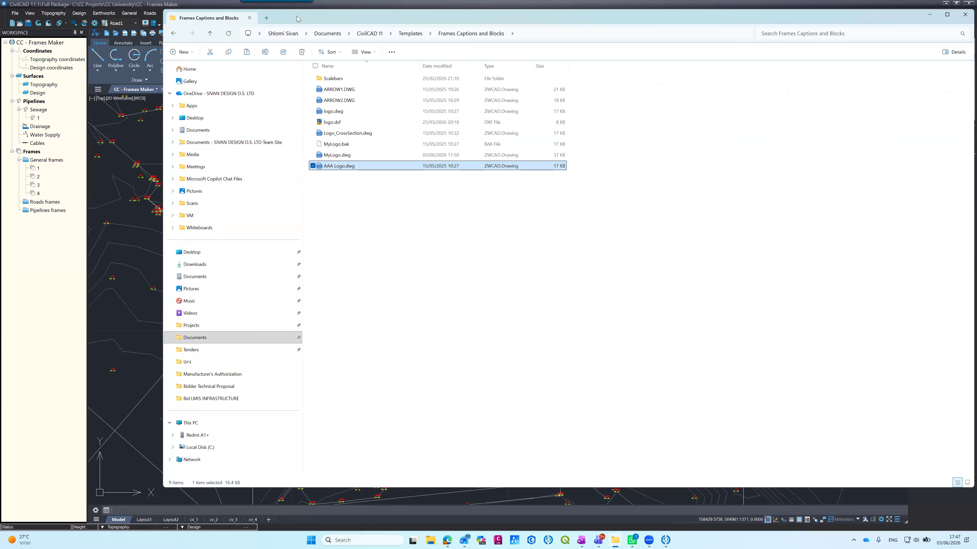
Step: Accept the frame options in CivilCAD and open AAA Logo.dwg from File Explorer as a separate drawing
left_click_drag(298, 19, 526, 111)
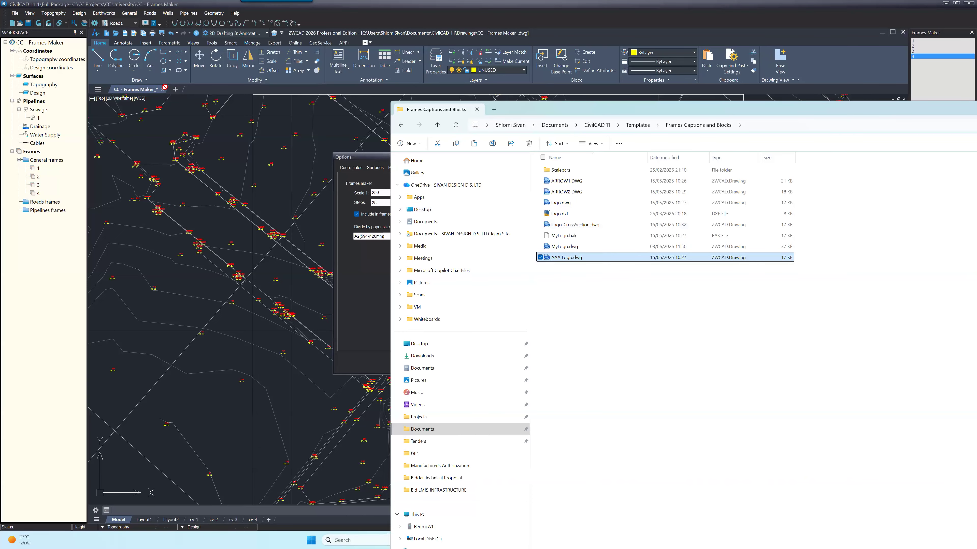
left_click_drag(175, 87, 562, 258)
left_click(381, 258)
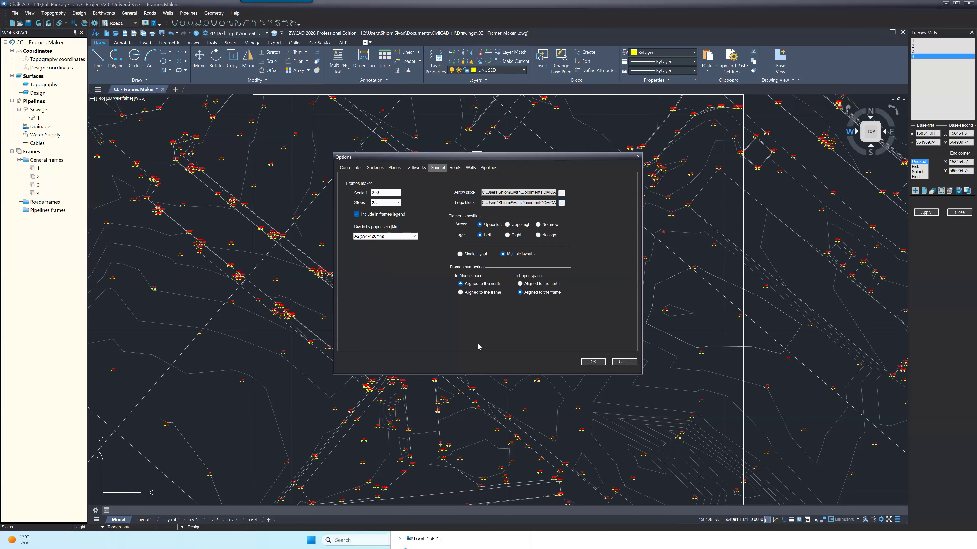
left_click(594, 363)
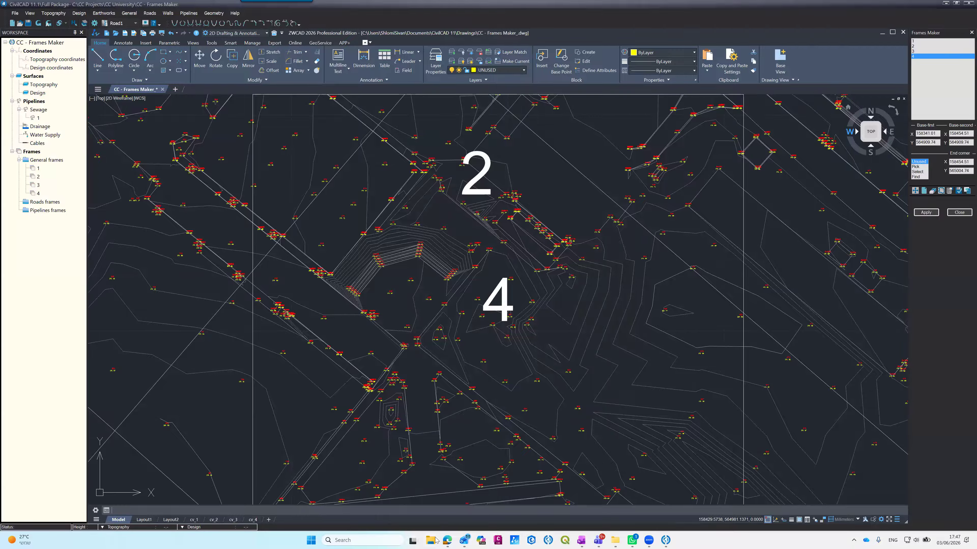
mouse_move(617, 539)
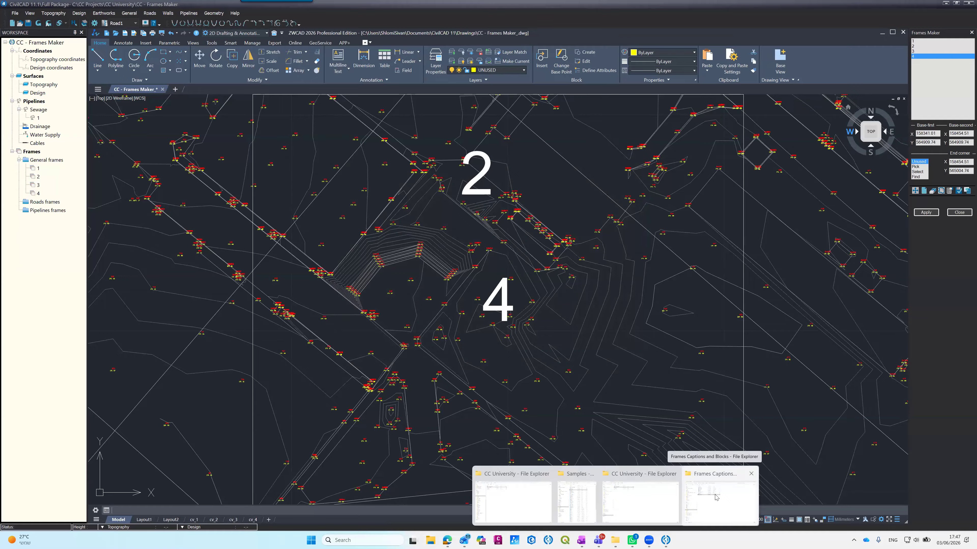
left_click(699, 496)
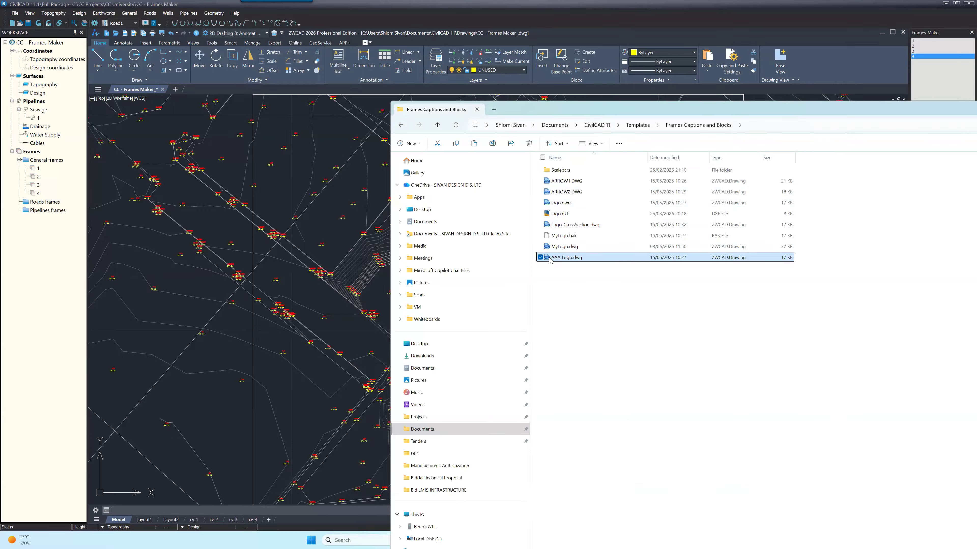
left_click_drag(548, 257, 261, 131)
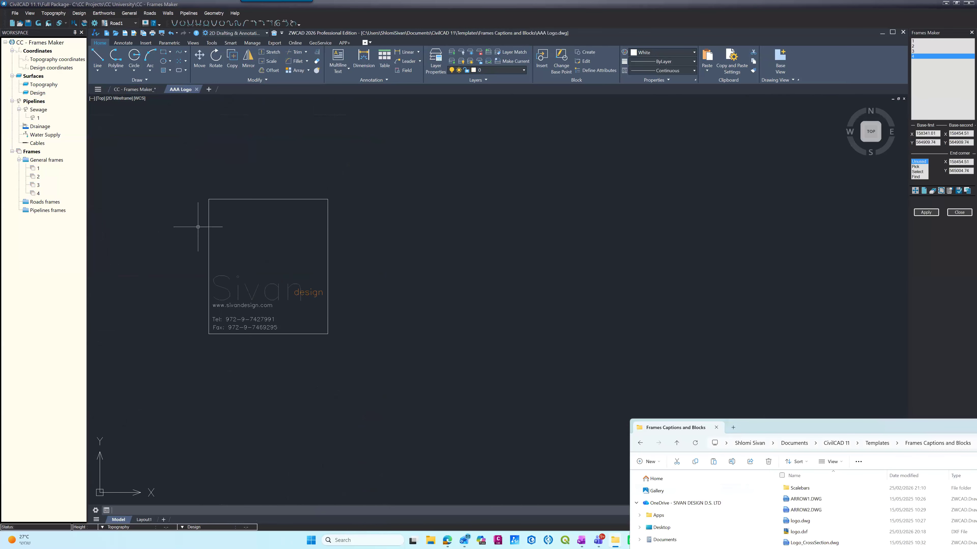
Step: Erase the existing company name, website and contact texts inside the logo border, keeping the rectangle
scroll(171, 175, "down", 12)
scroll(133, 171, "up", 16)
scroll(392, 237, "down", 4)
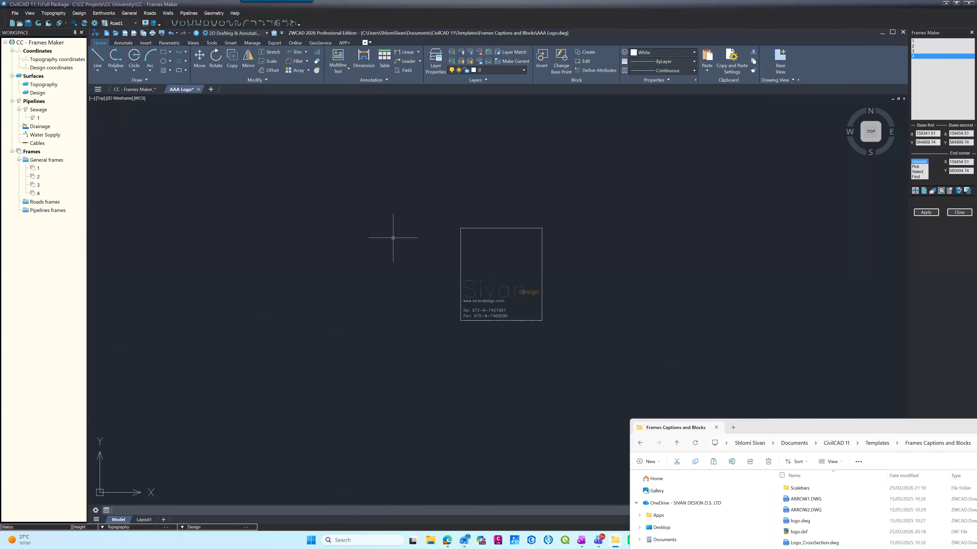
scroll(499, 297, "up", 6)
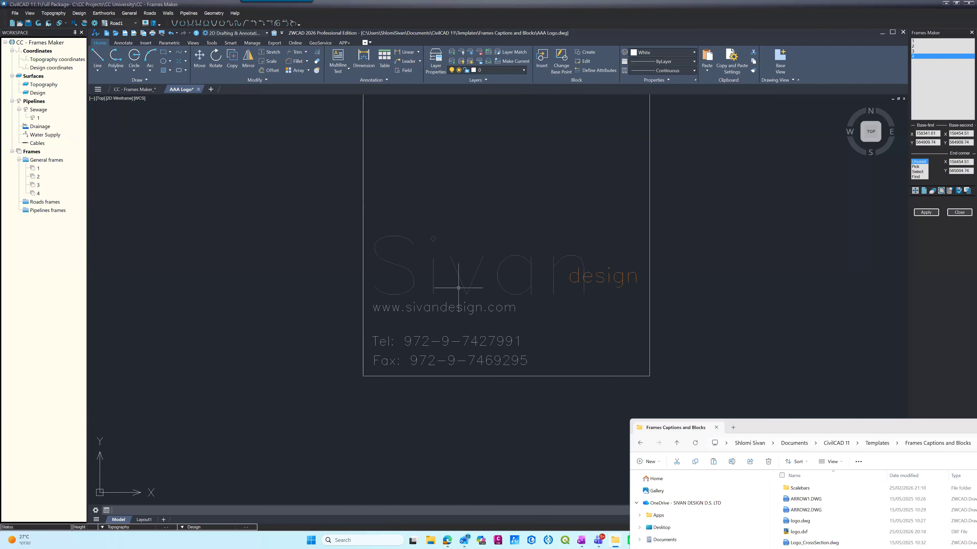
left_click(464, 306)
type("e")
key("Return")
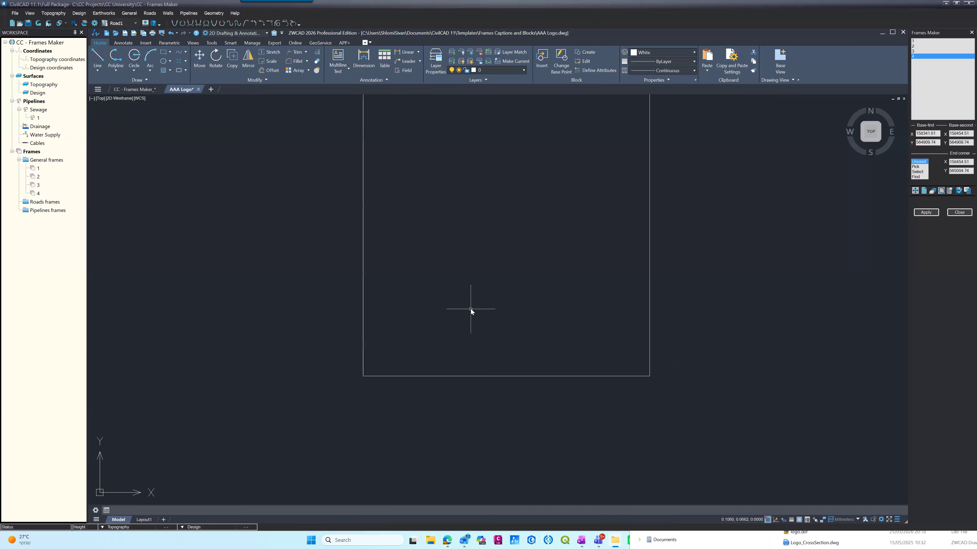
Step: Add the single-line text "A" inside the logo rectangle, keeping the default rotation angle of 0
type("dt")
key("Return")
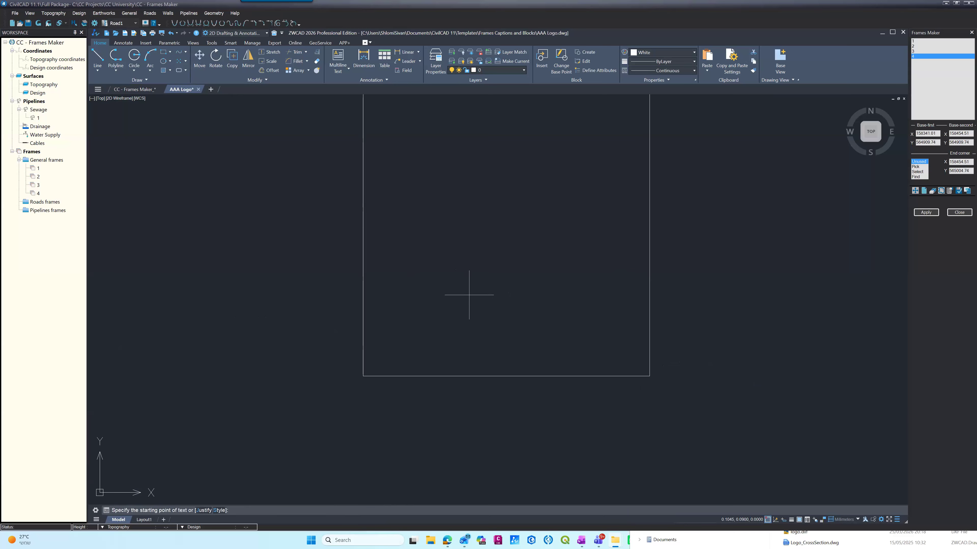
left_click(466, 225)
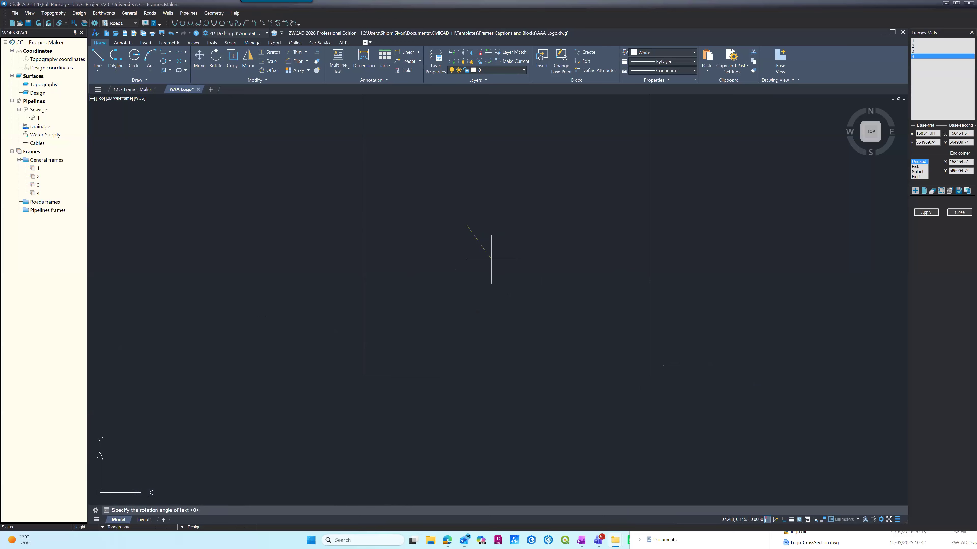
key("Return")
type("A")
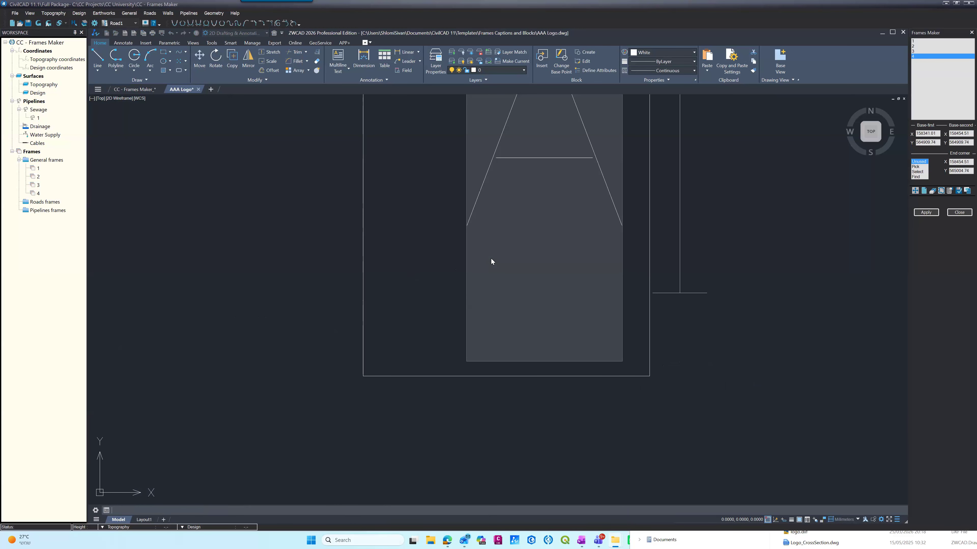
key("Return")
key("Return")
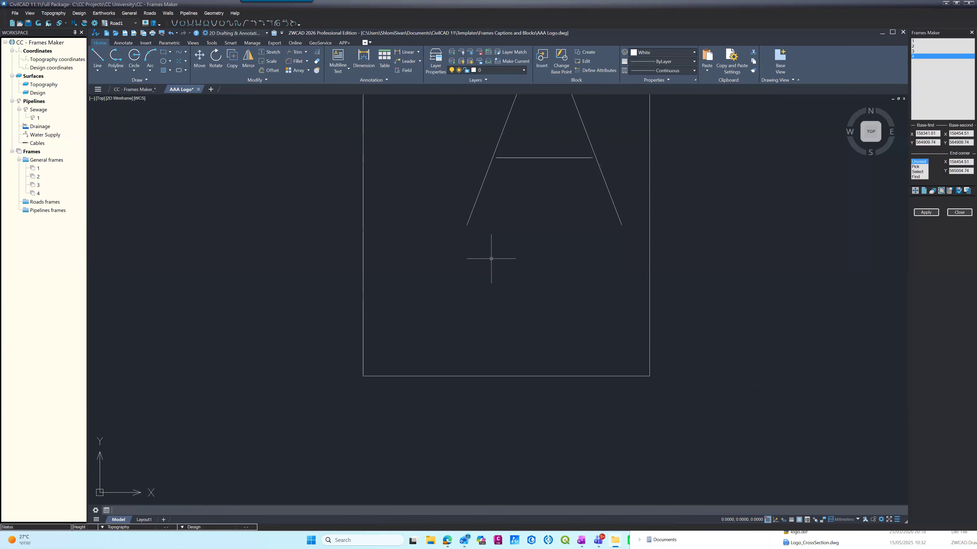
Step: Scale the letter A down freehand so it fits well inside the logo rectangle
scroll(491, 259, "down", 1)
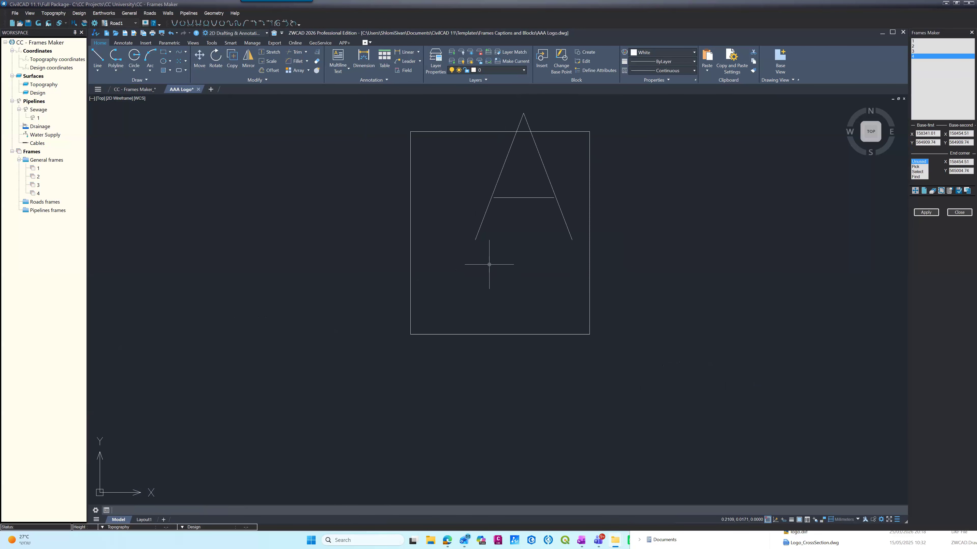
type("m")
key("Return")
left_click(478, 235)
key("Return")
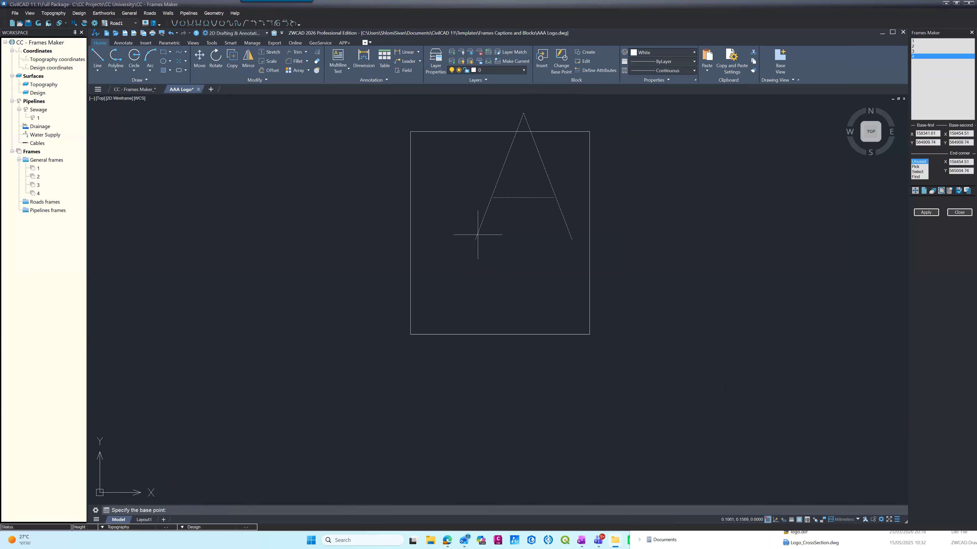
left_click(457, 255)
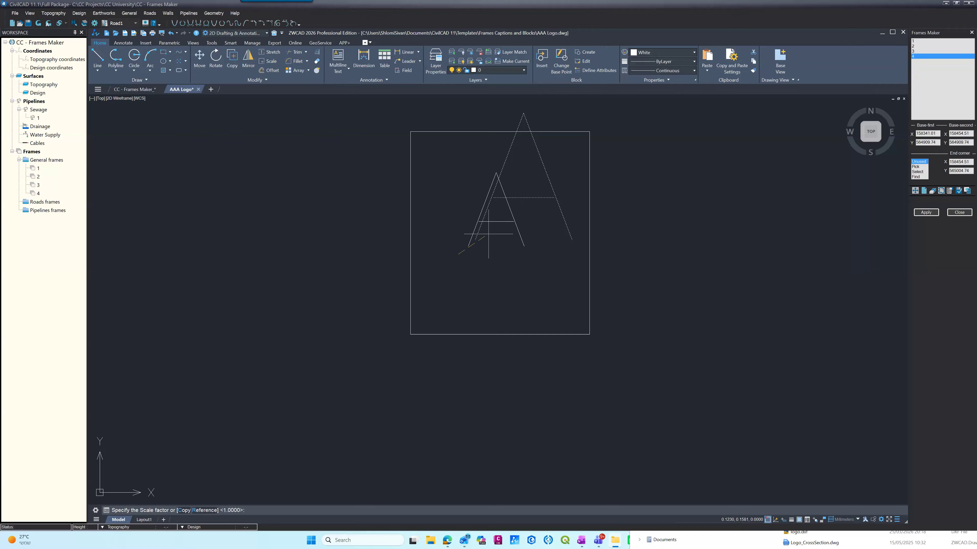
left_click(472, 242)
Step: Move the reduced letter A to the middle of the logo rectangle
type("m")
key("Return")
left_click(491, 234)
key("Return")
left_click(487, 241)
left_click(499, 257)
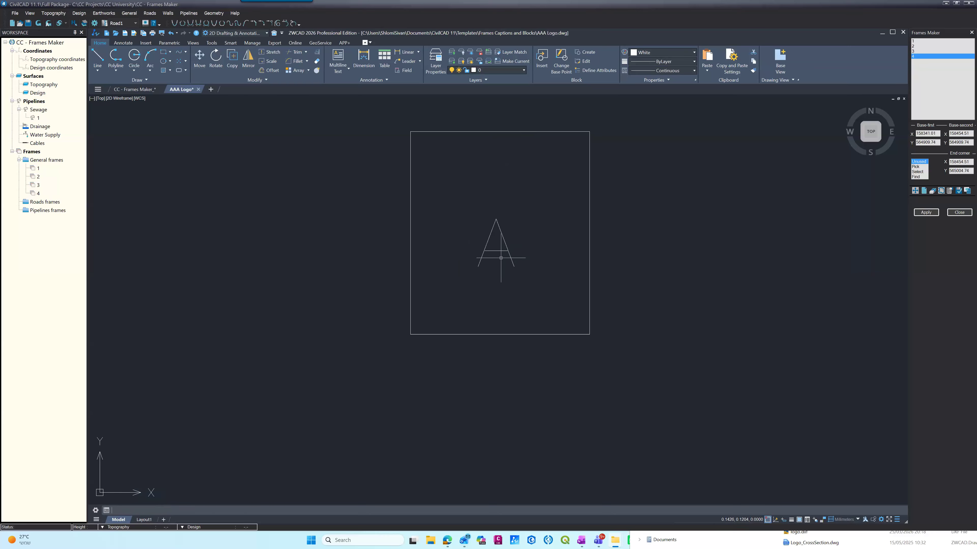
Step: Copy the letter A twice, placing the copies below the original on either side to form a triangle
type("m")
key("Return")
left_click(478, 263)
key("Return")
left_click(487, 272)
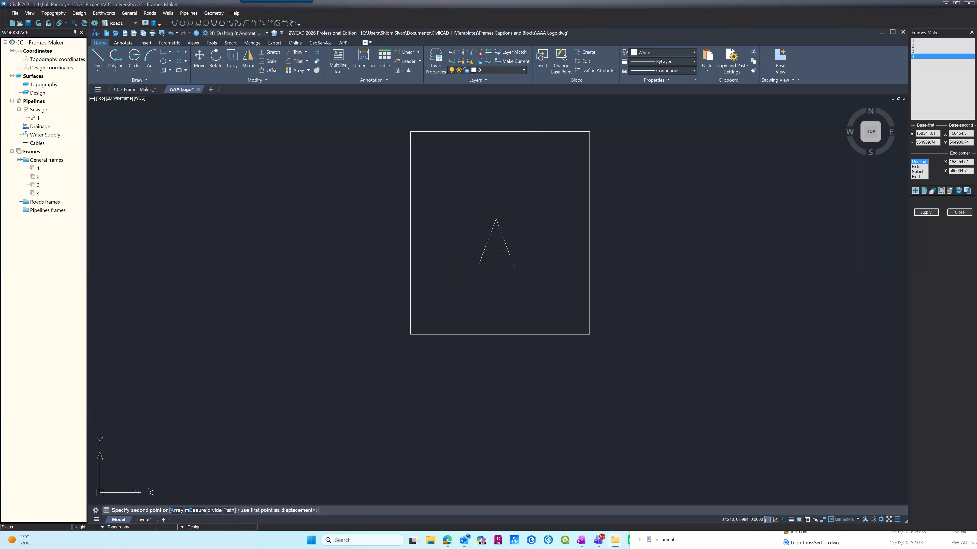
left_click(464, 313)
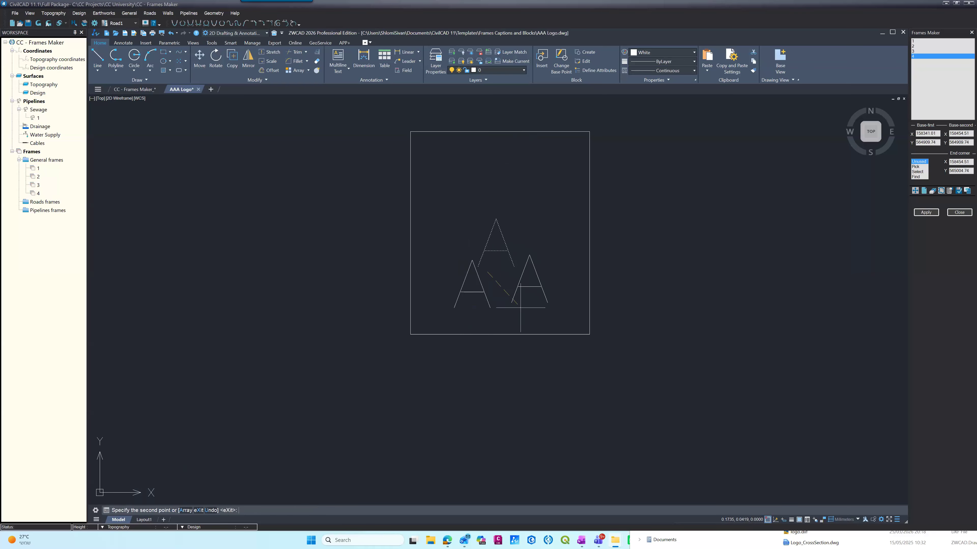
key("Return")
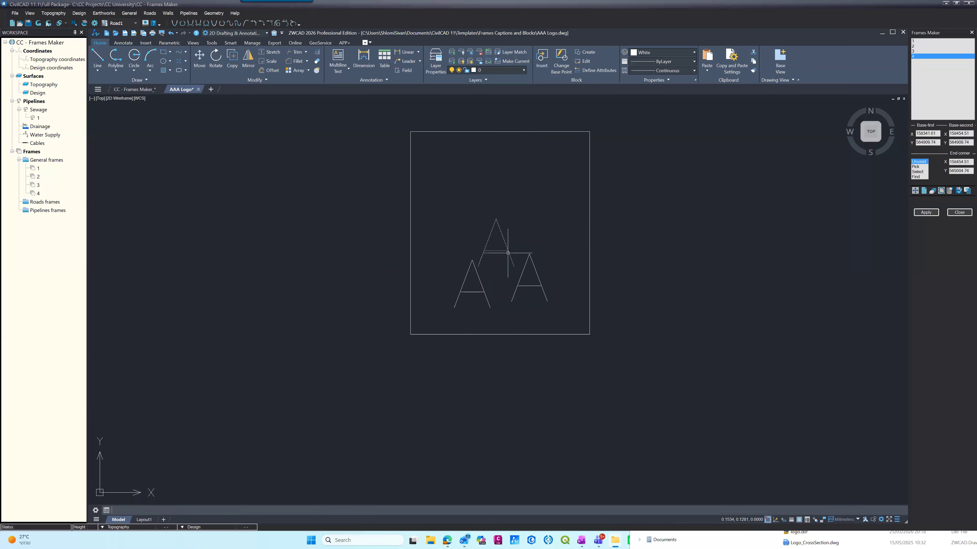
Step: Create a new layer named AAA and make it the current layer
left_click(473, 71)
left_click(429, 65)
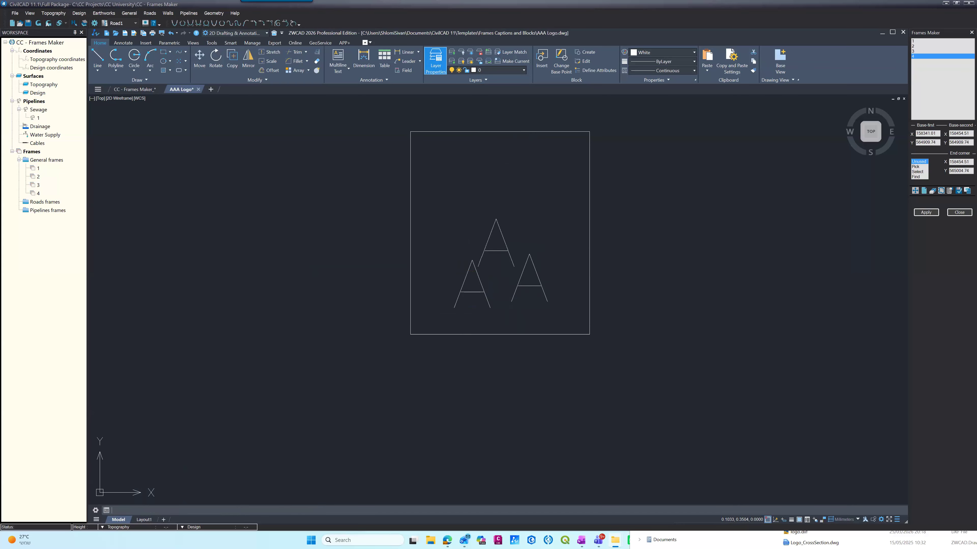
left_click(48, 129)
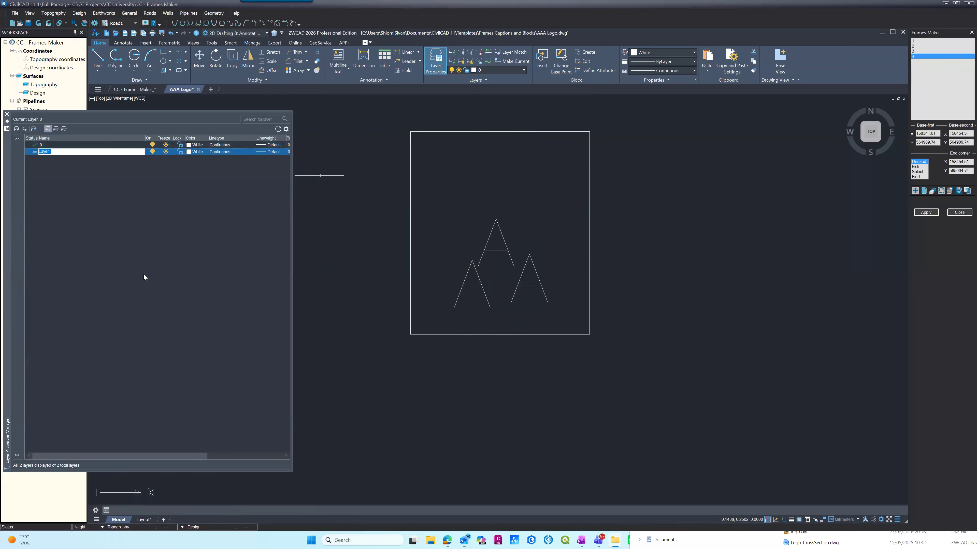
type("AAA")
key("Return")
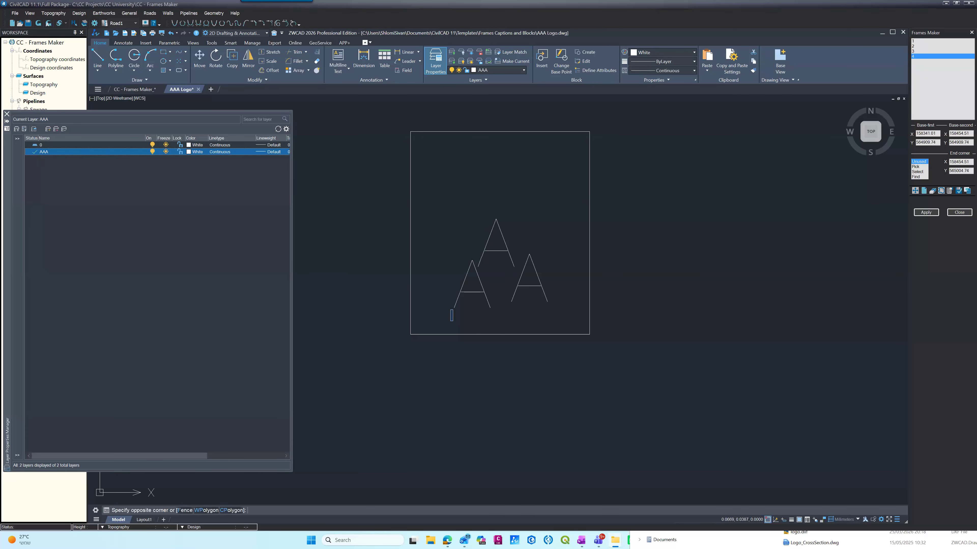
Step: Assign the three letters A to layer AAA and set their color to ByLayer
left_click_drag(438, 210, 554, 324)
key("ctrl+1")
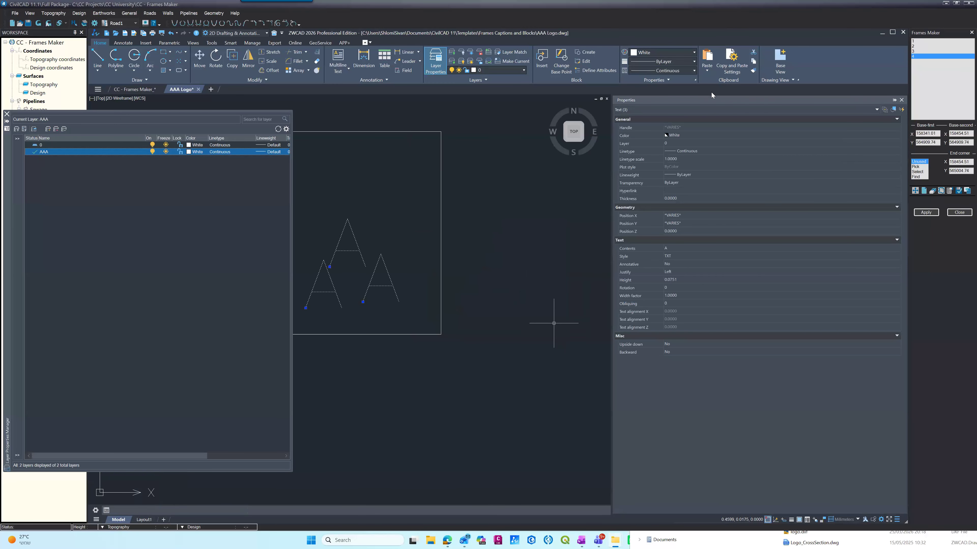
left_click(687, 144)
left_click(687, 145)
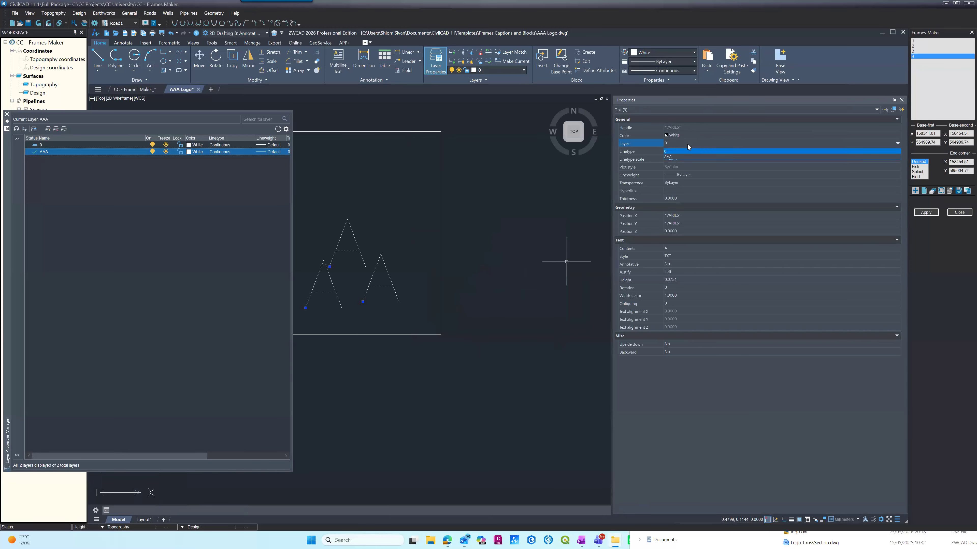
left_click(684, 157)
left_click(684, 137)
left_click(684, 136)
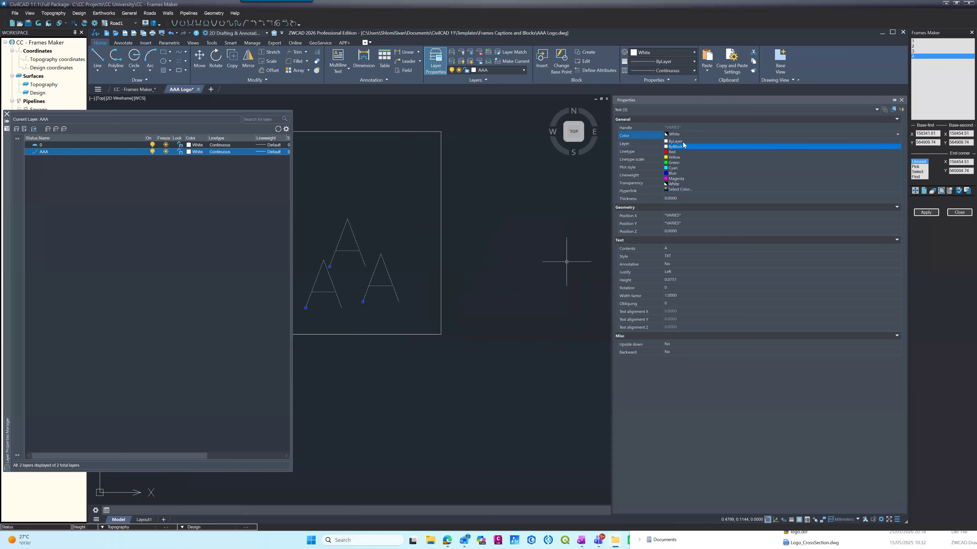
left_click(676, 141)
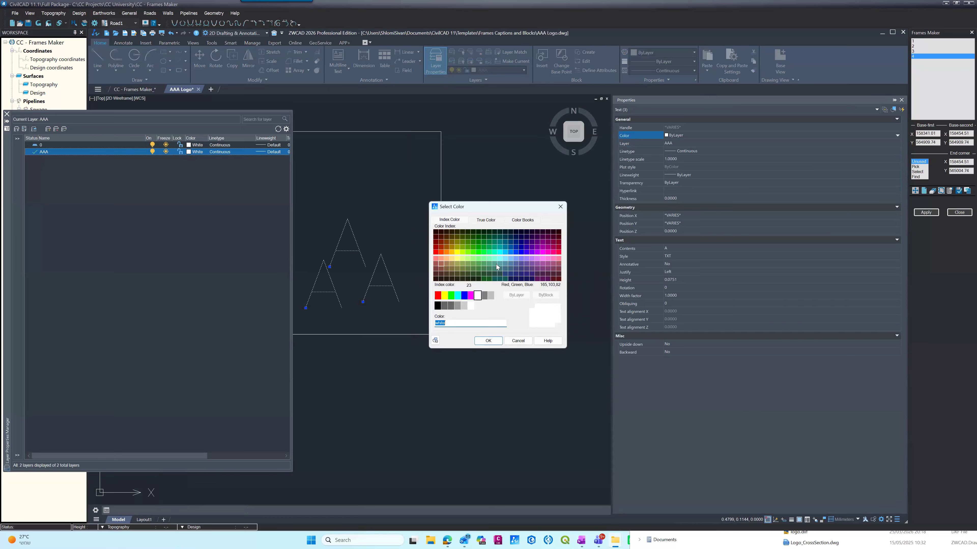
Step: Set the color of layer AAA to index color 105 and close the layer manager
left_click(485, 279)
left_click(487, 340)
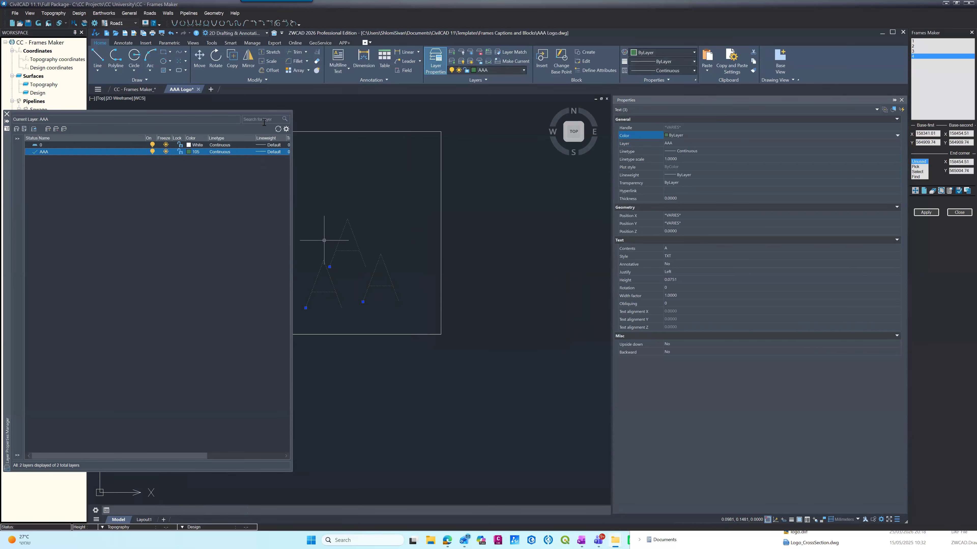
left_click(6, 114)
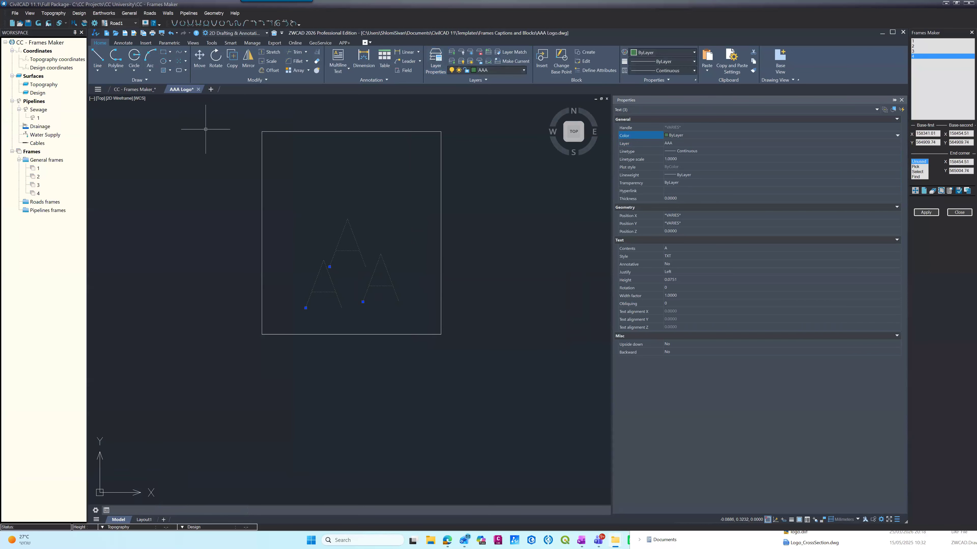
Step: Close the AAA Logo drawing, saving its changes, and close the object properties display
left_click(198, 89)
left_click(488, 299)
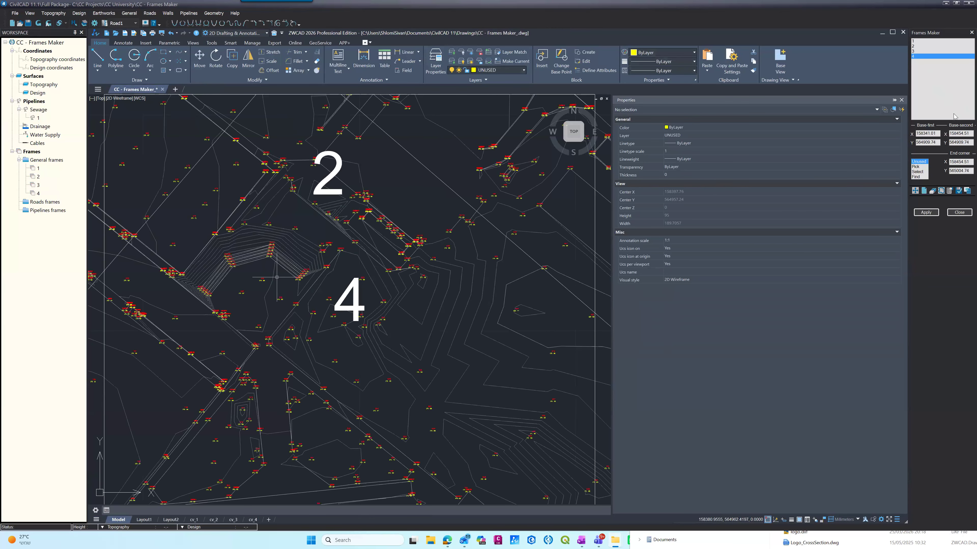
left_click(901, 100)
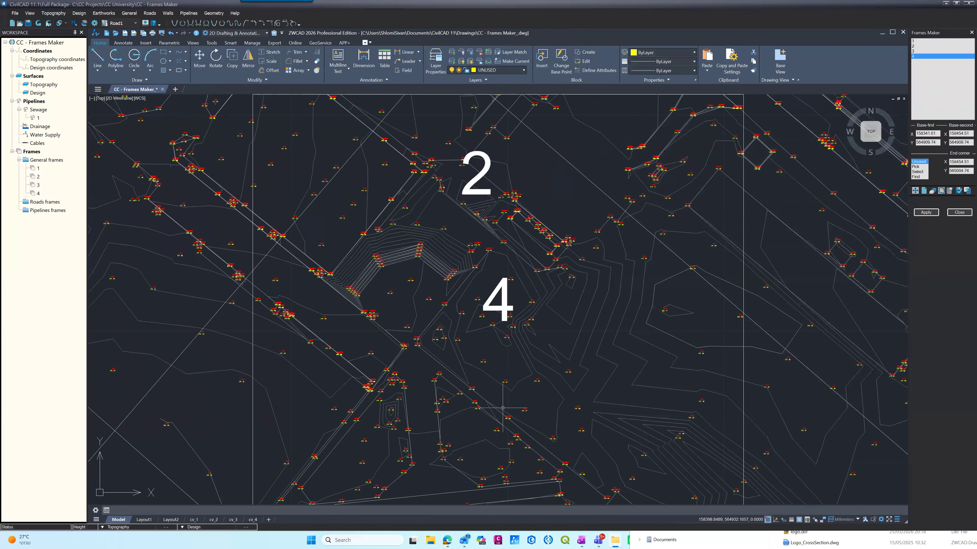
Step: Set the frames maker's logo block to AAA Logo.dwg from the Templates folder Frames Captions and Blocks
left_click(948, 191)
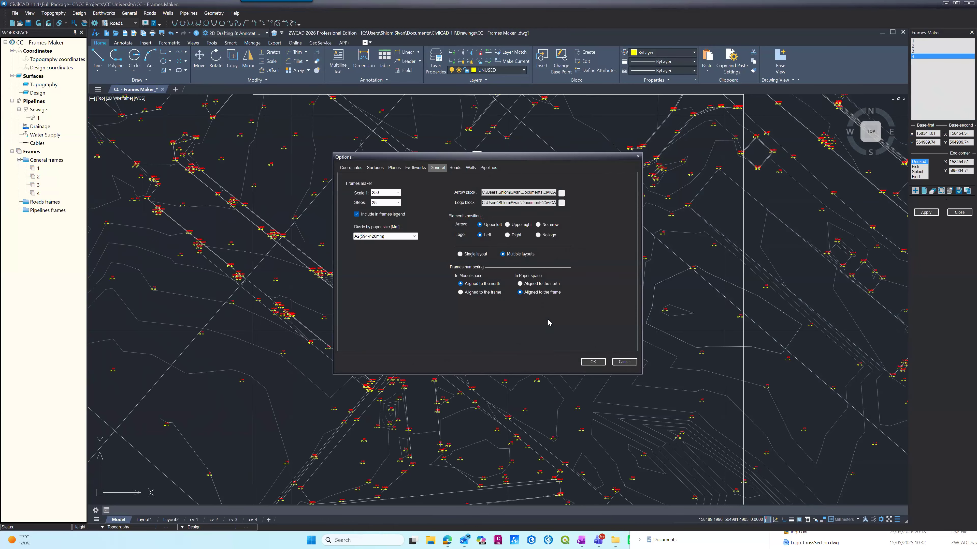
left_click(561, 204)
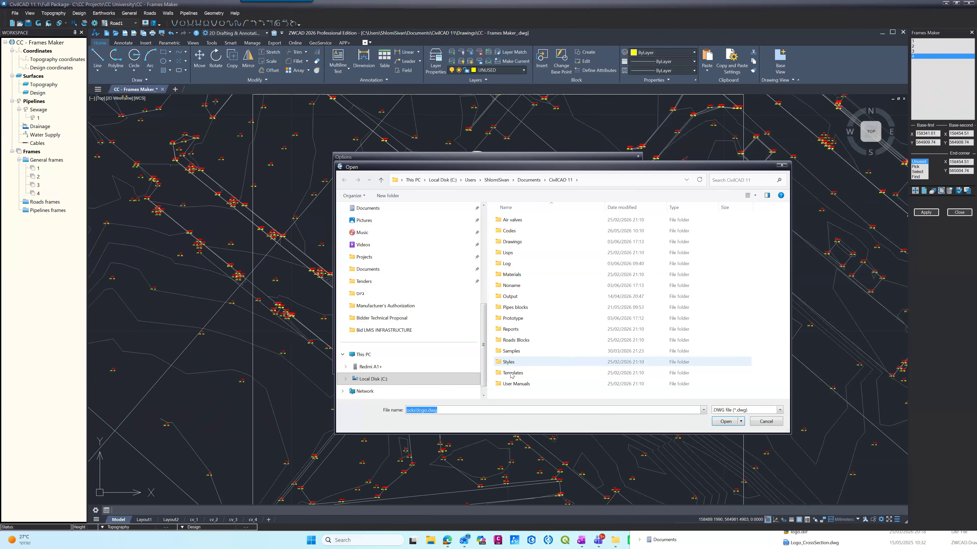
double_click(511, 372)
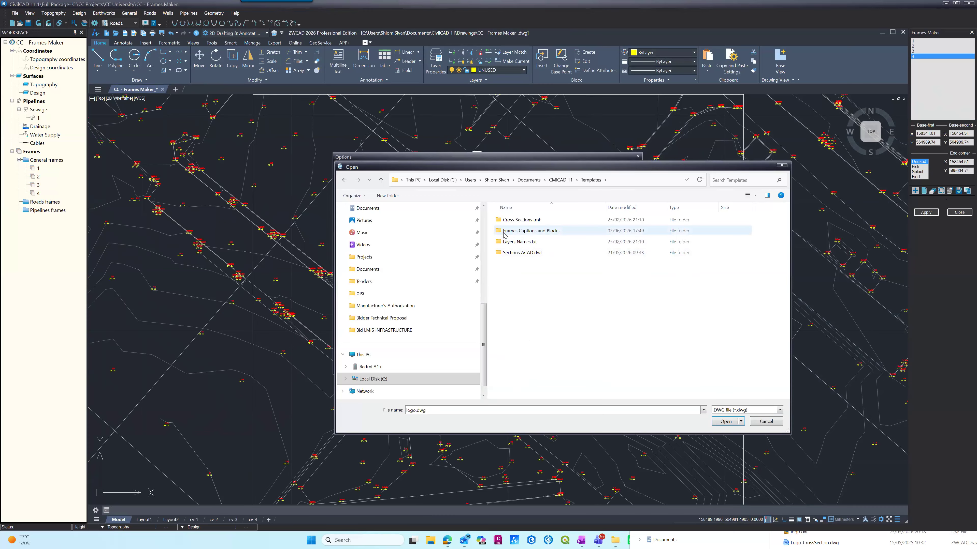
double_click(531, 231)
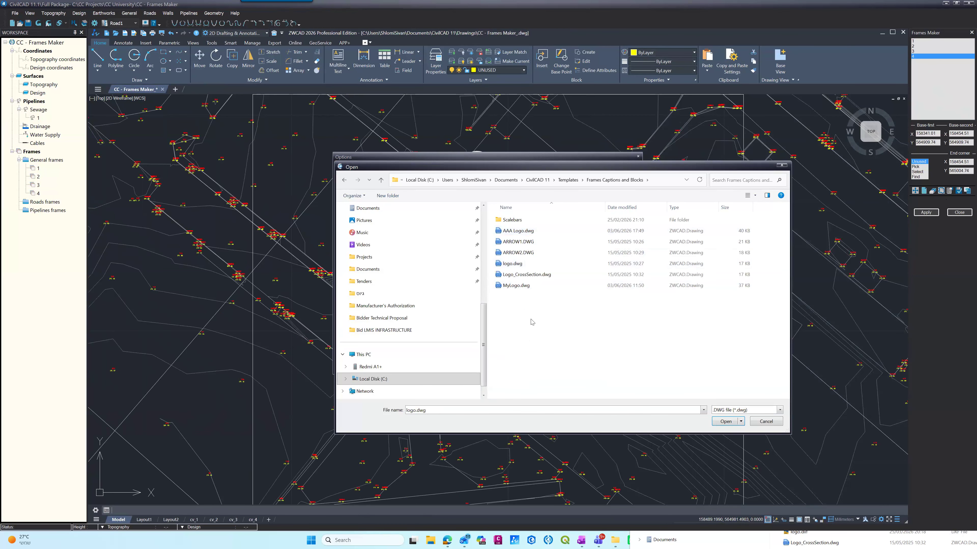
left_click(516, 231)
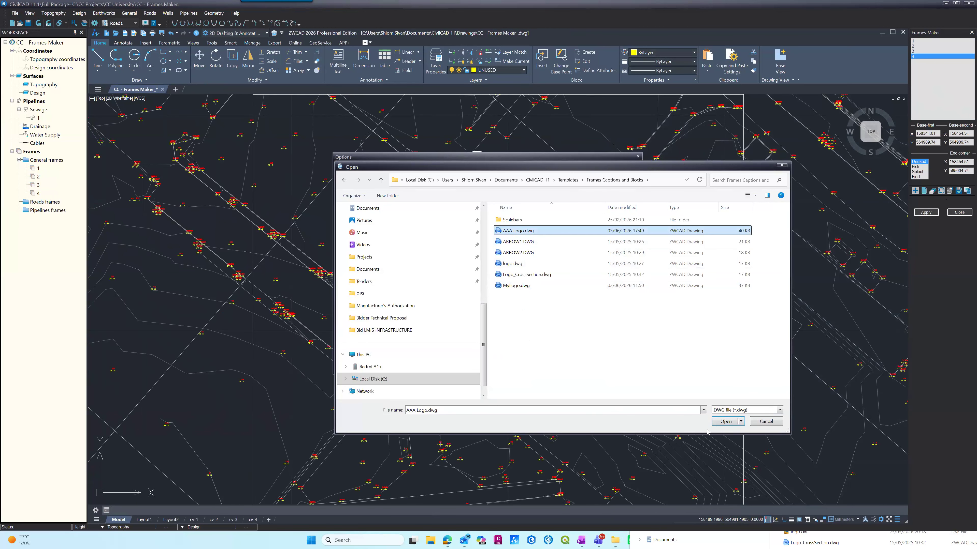
left_click(726, 422)
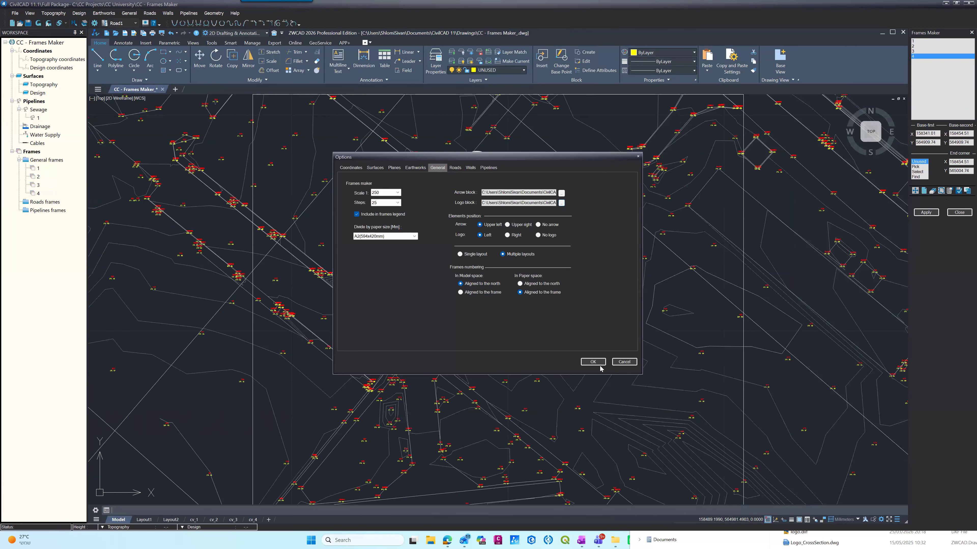
left_click(594, 362)
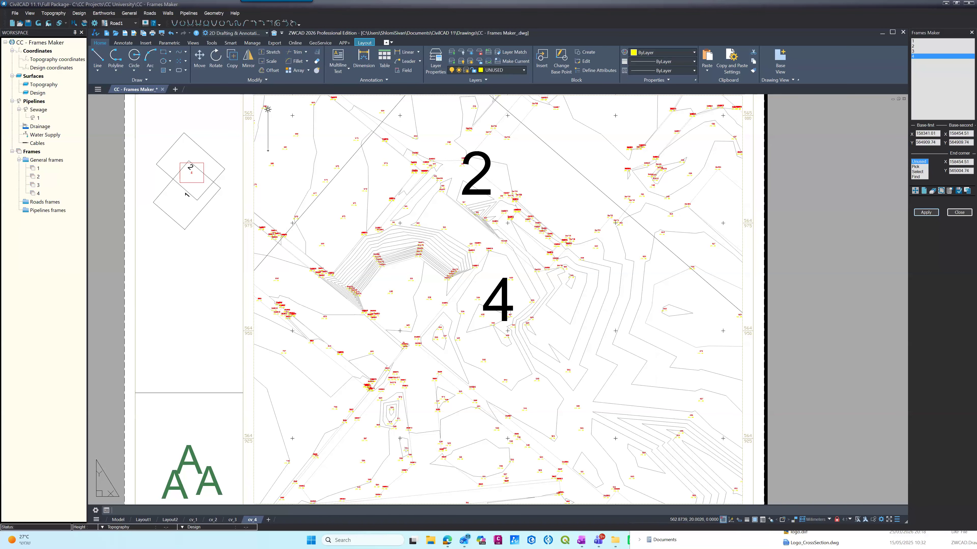
scroll(338, 267, "down", 3)
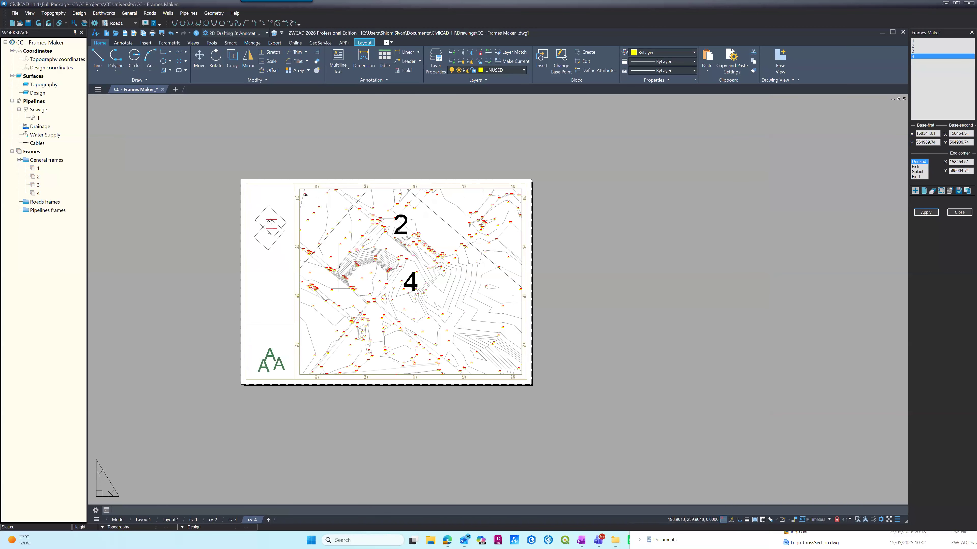
scroll(338, 267, "up", 3)
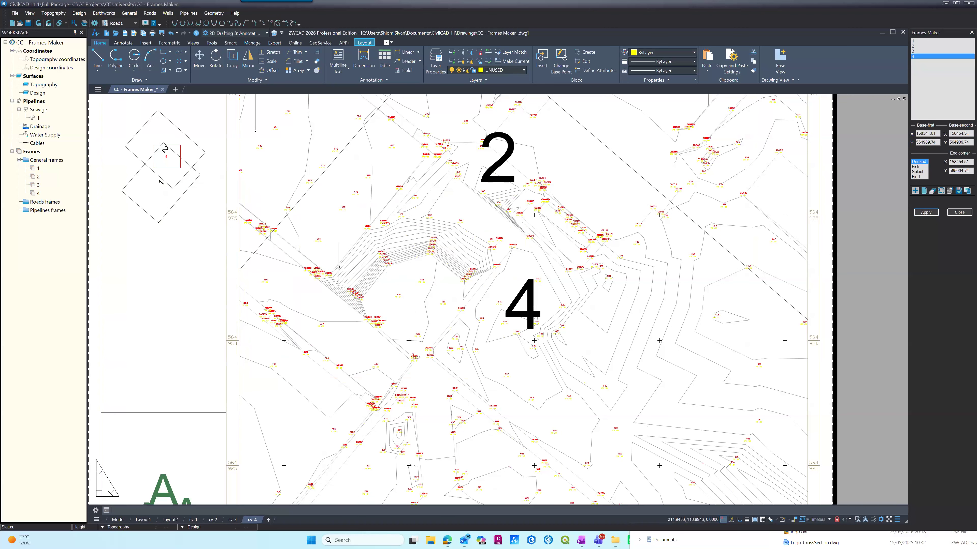
Step: Save the current project and open CC - Frames Division BU.prj from the CC University folder in CC Projects
left_click(15, 14)
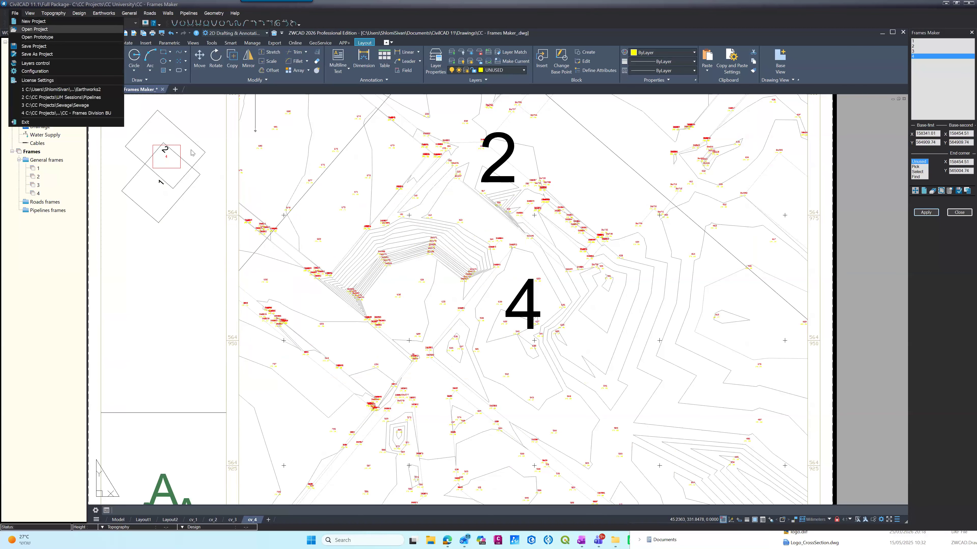
left_click(34, 29)
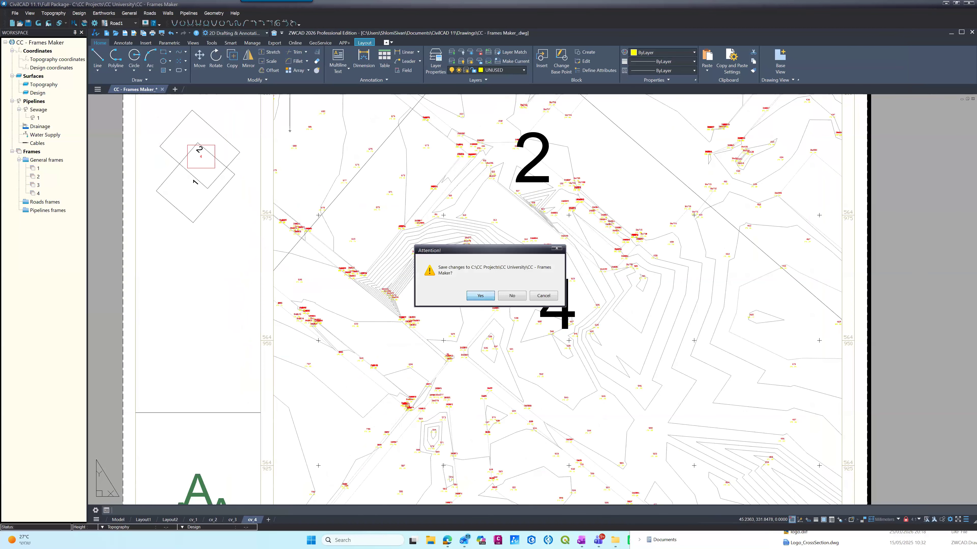
key("Return")
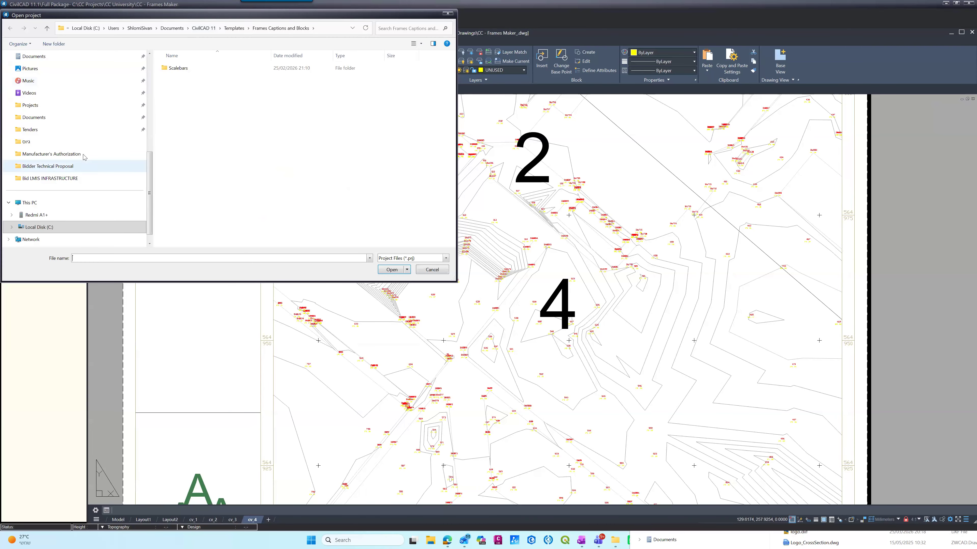
left_click(47, 227)
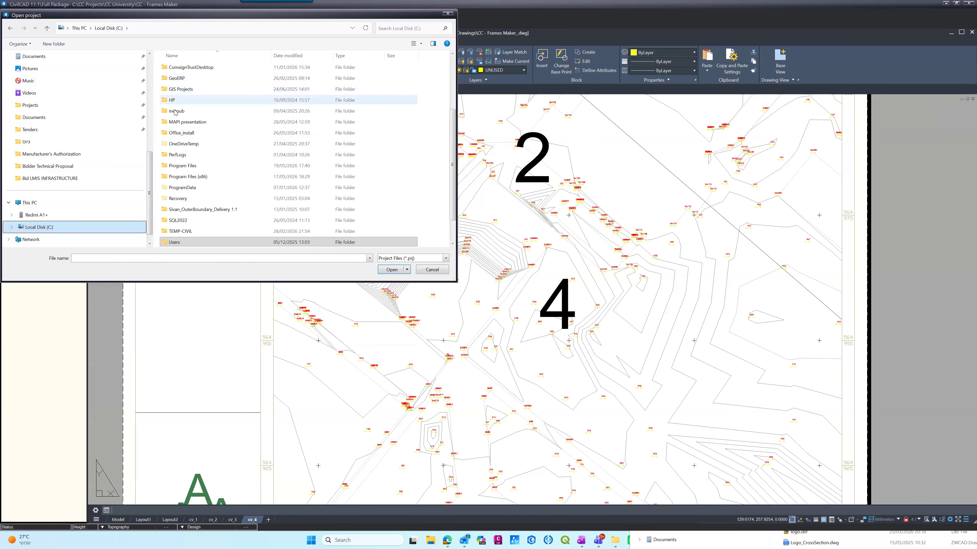
scroll(176, 115, "down", 1)
scroll(177, 115, "up", 3)
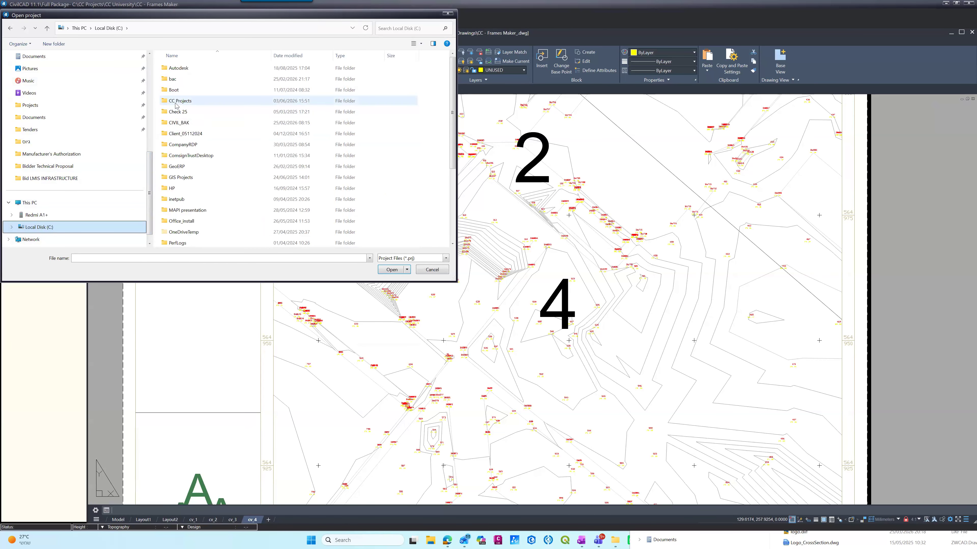
double_click(176, 103)
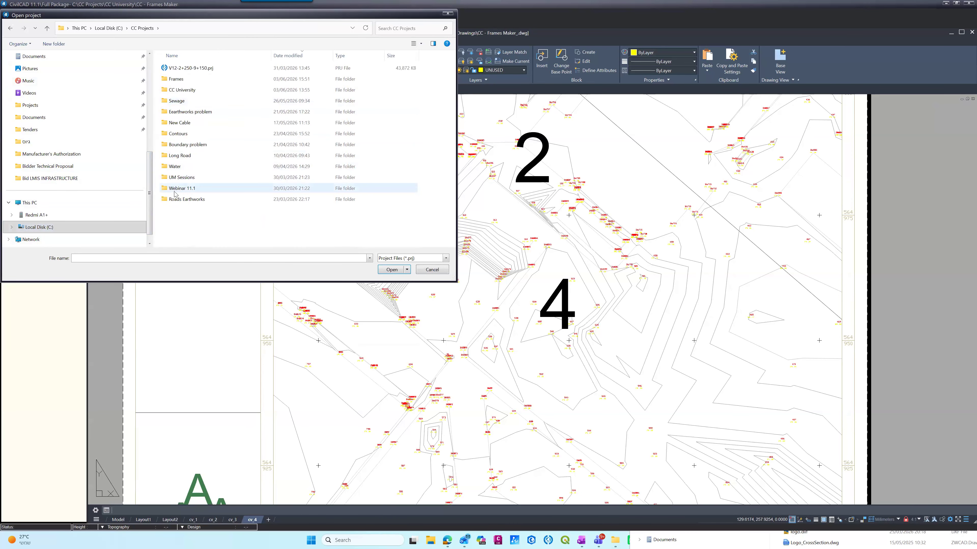
double_click(182, 89)
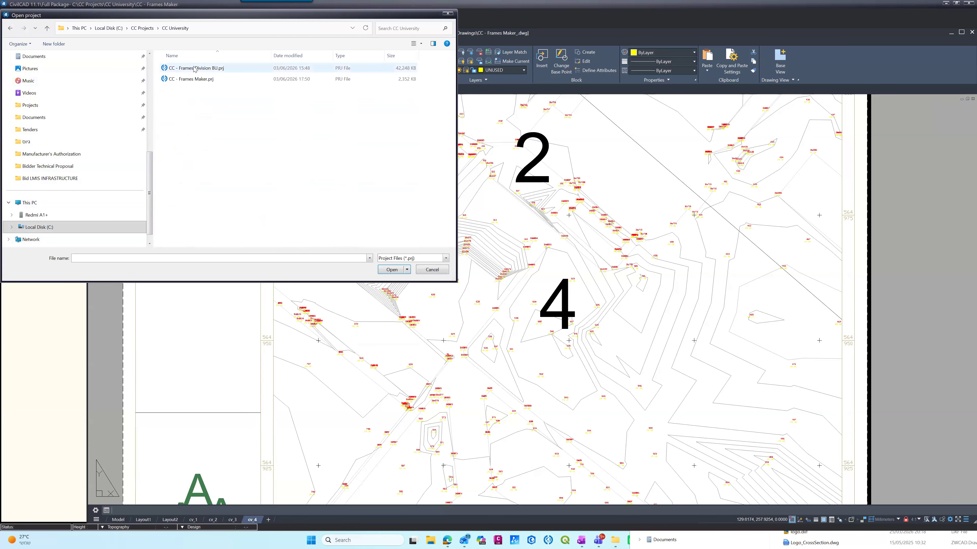
double_click(194, 69)
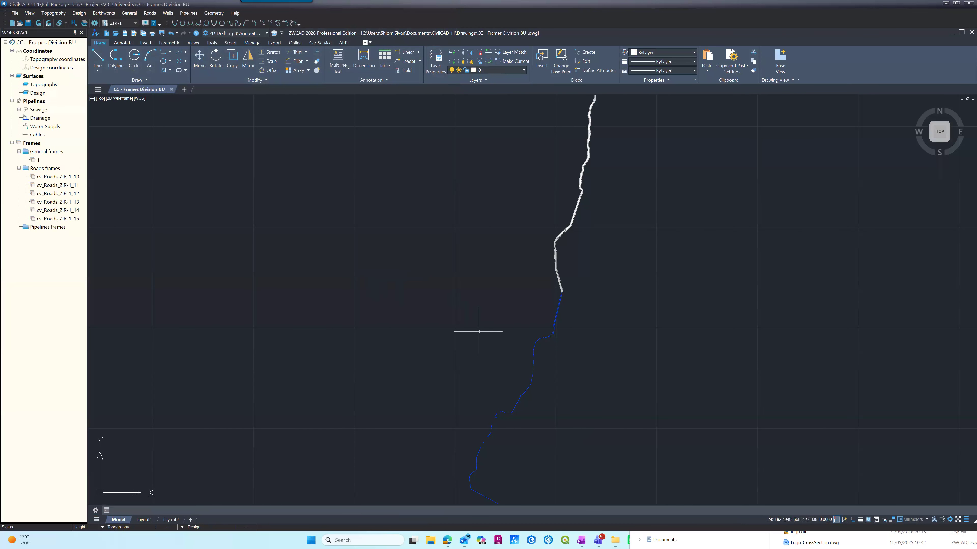
Step: Examine the long road and its surrounding topography in the project drawing, both as a whole and in detail
scroll(627, 242, "up", 5)
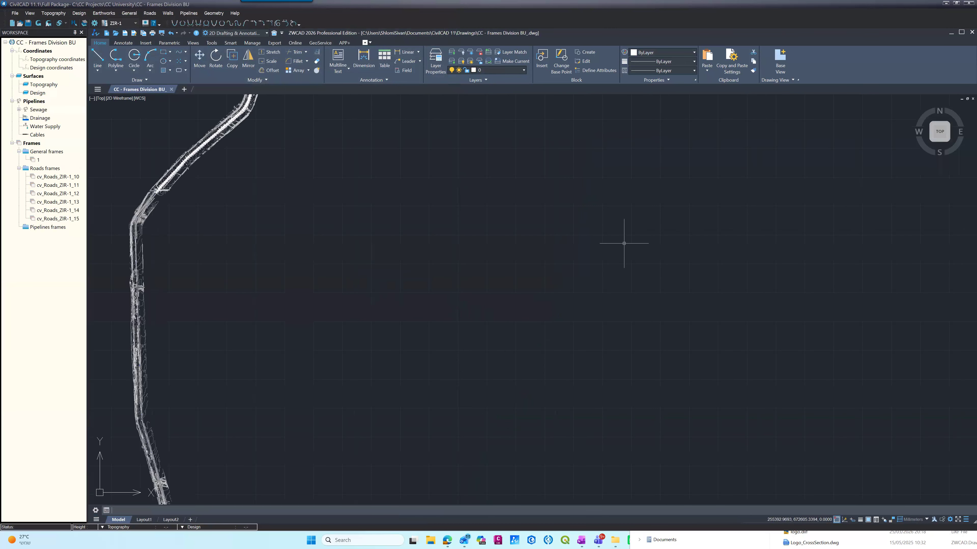
scroll(614, 252, "down", 3)
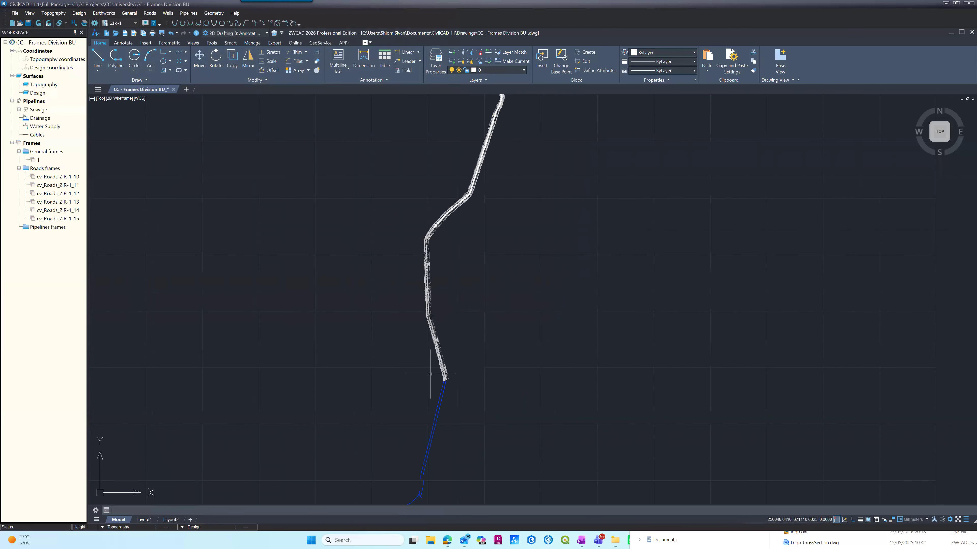
scroll(449, 359, "up", 5)
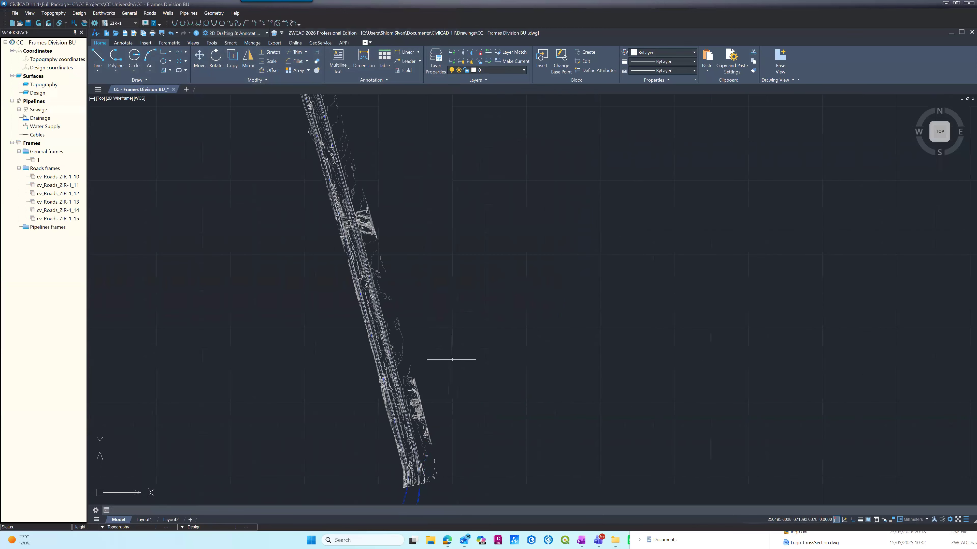
scroll(452, 358, "down", 3)
scroll(454, 375, "down", 2)
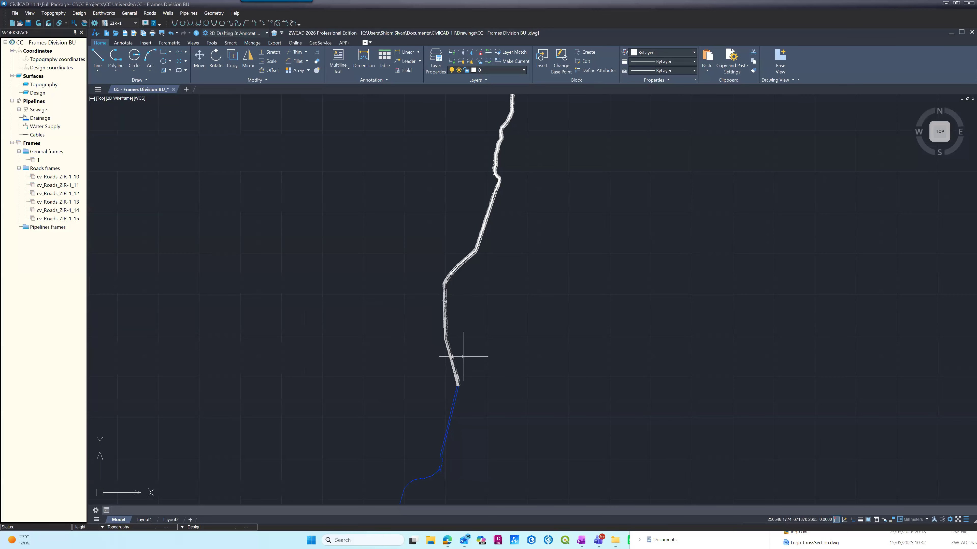
scroll(445, 285, "up", 5)
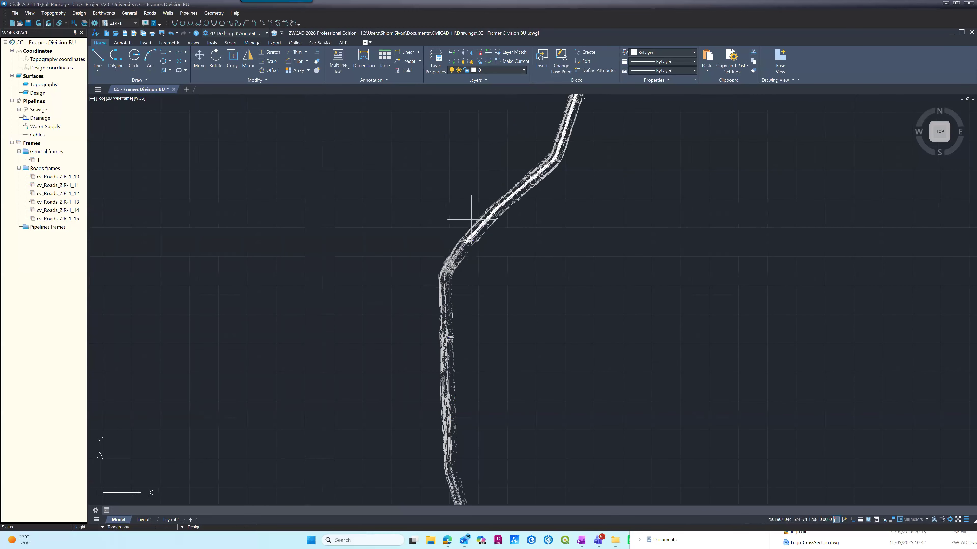
scroll(464, 213, "up", 3)
scroll(472, 232, "up", 3)
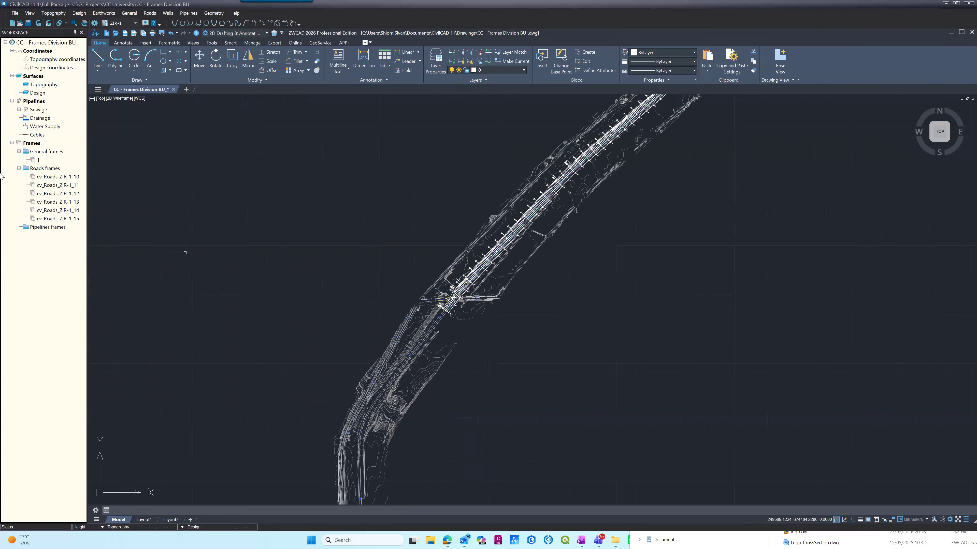
Step: Delete the road frames cv_Roads_ZIR-1_10 and cv_Roads_ZIR-1_11 from the project
left_click(44, 178)
right_click(44, 178)
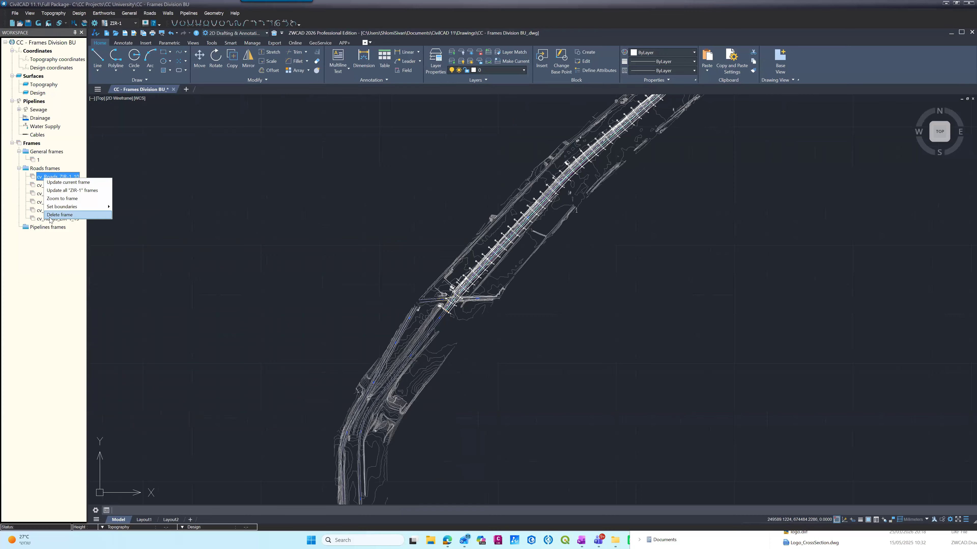
left_click(50, 214)
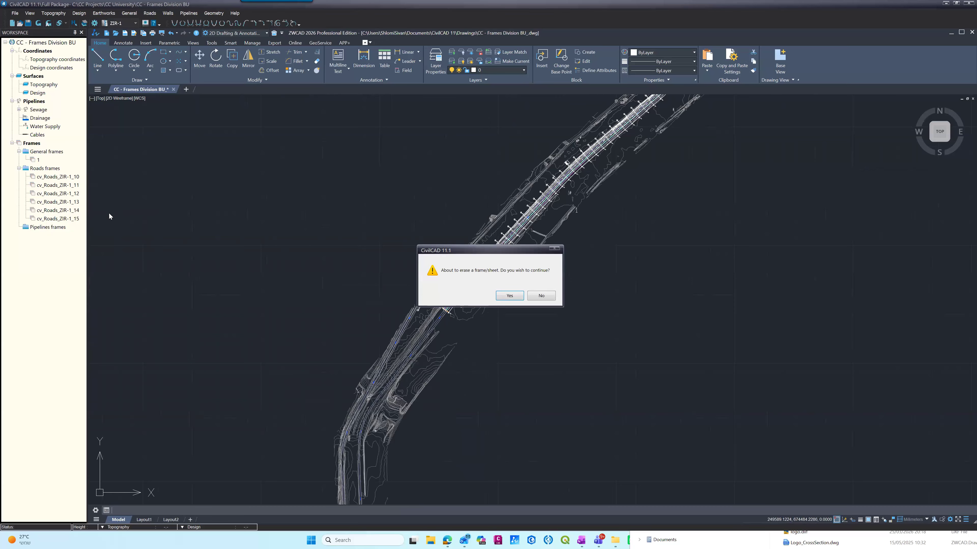
key("Return")
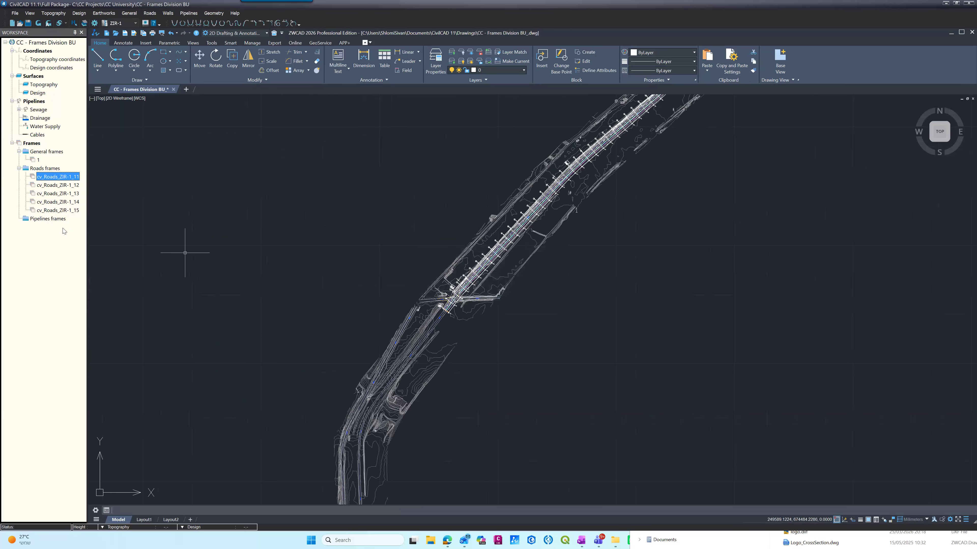
right_click(48, 177)
left_click(58, 216)
key("Return")
right_click(61, 182)
left_click(83, 212)
left_click(153, 246)
left_click(168, 266)
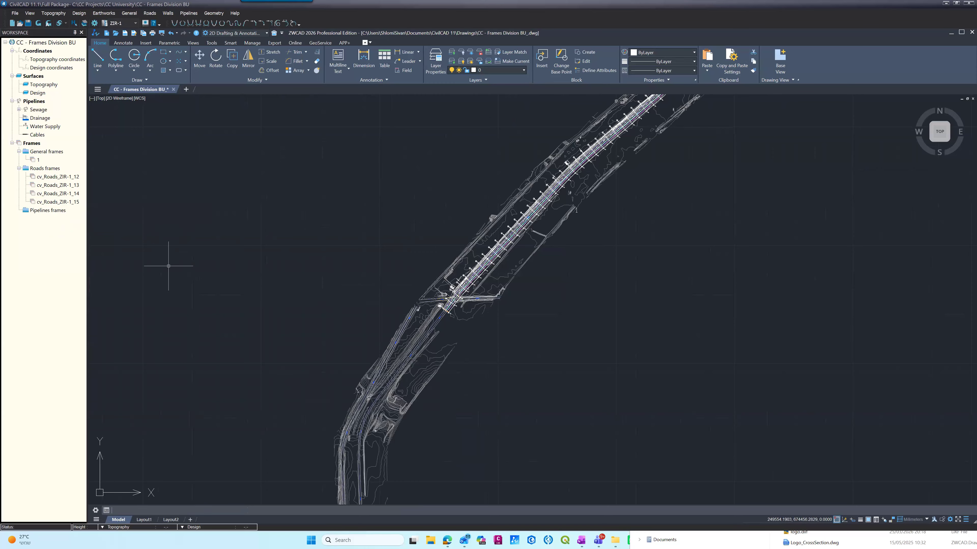
Step: Delete the road frames cv_Roads_ZIR-1_12 and cv_Roads_ZIR-1_13 from the project
right_click(60, 178)
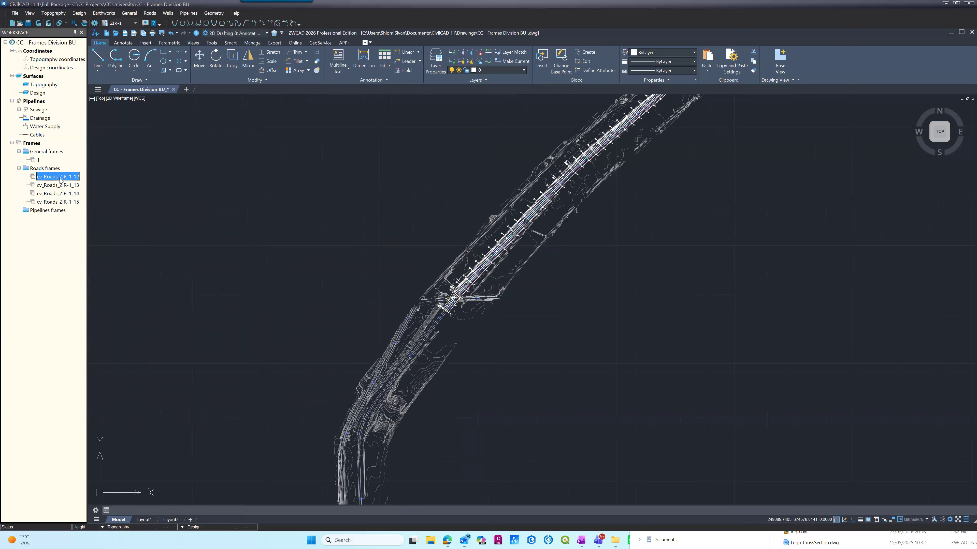
left_click(76, 215)
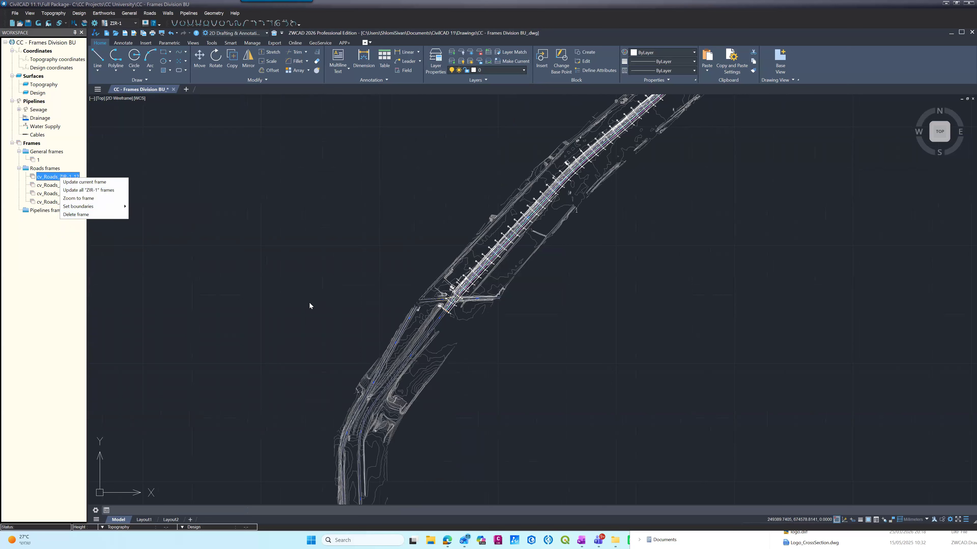
left_click(509, 296)
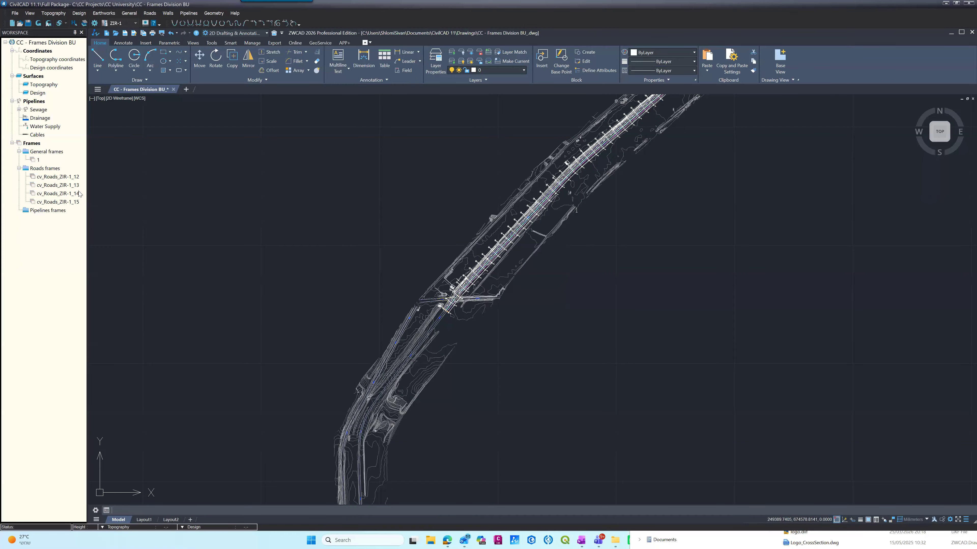
left_click(64, 177)
right_click(63, 176)
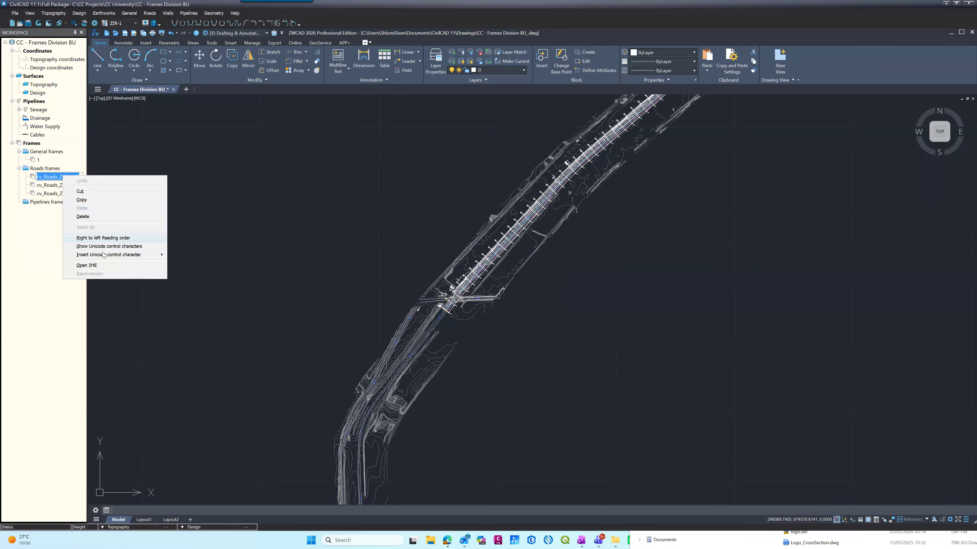
right_click(34, 177)
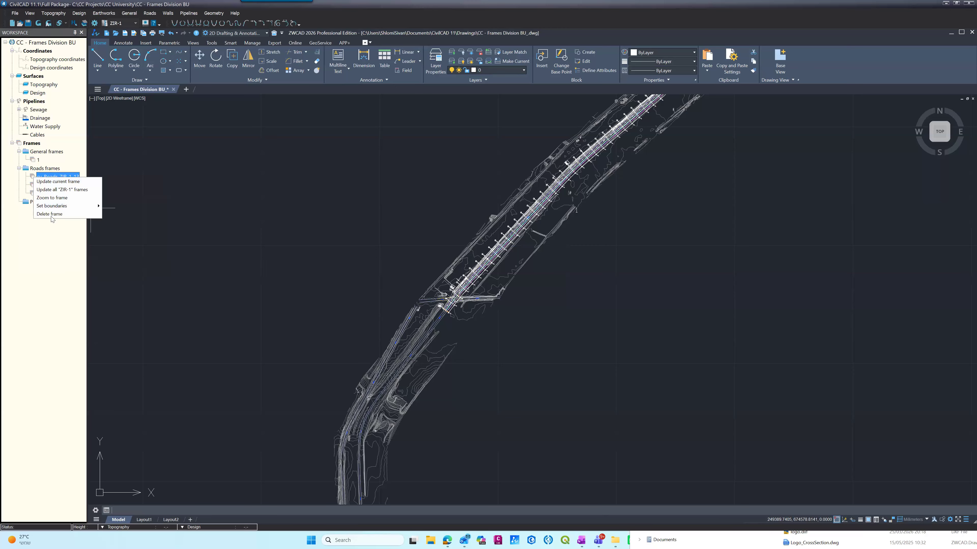
left_click(52, 214)
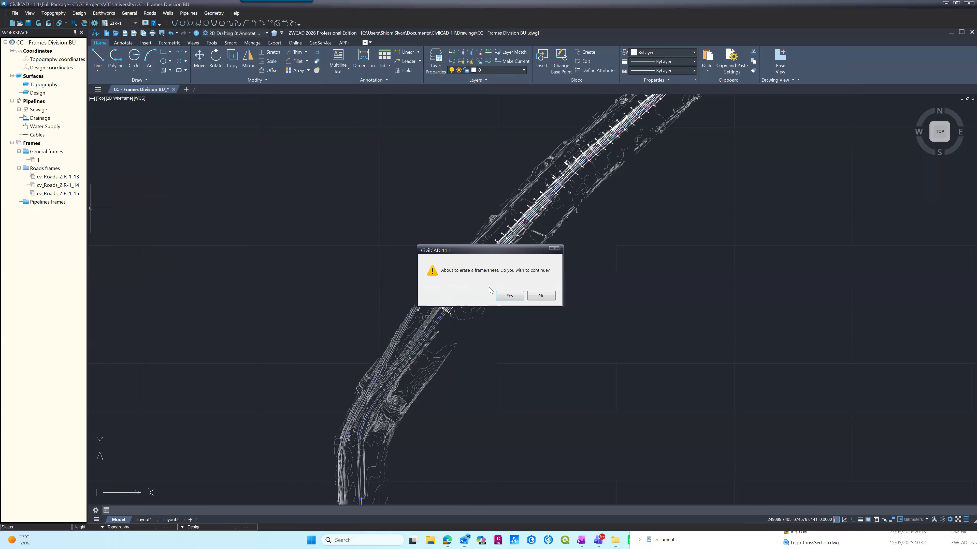
left_click(497, 295)
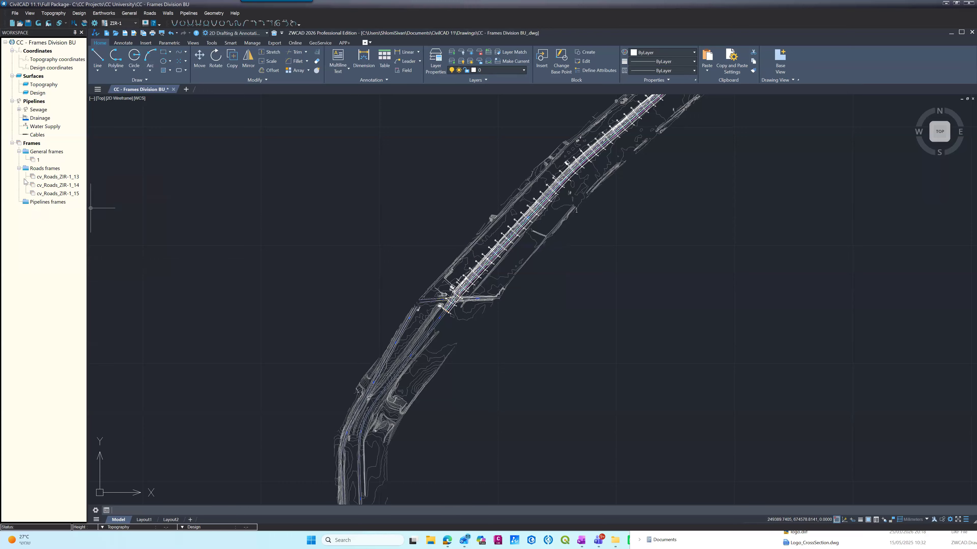
Step: Delete the remaining road frames cv_Roads_ZIR-1_14 and cv_Roads_ZIR-1_15
right_click(36, 177)
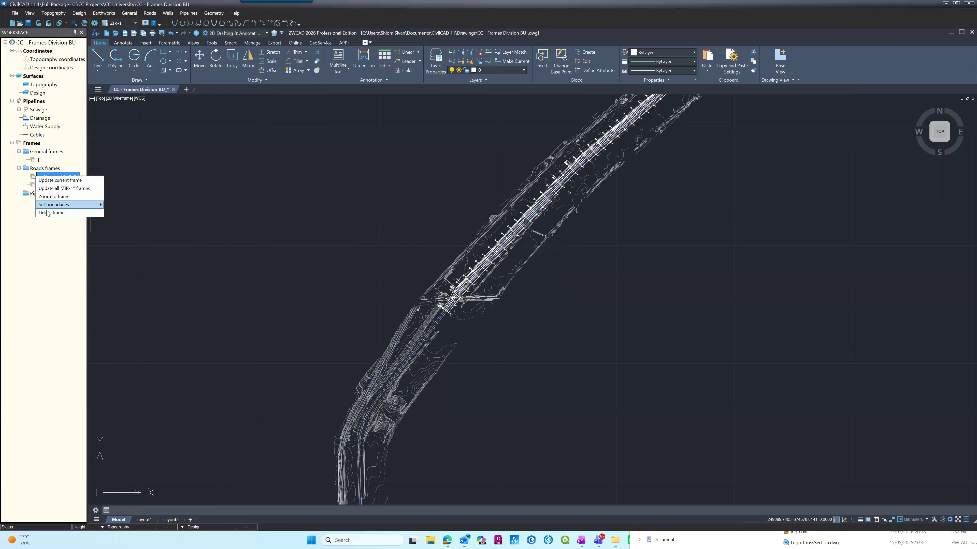
left_click(53, 212)
left_click(499, 298)
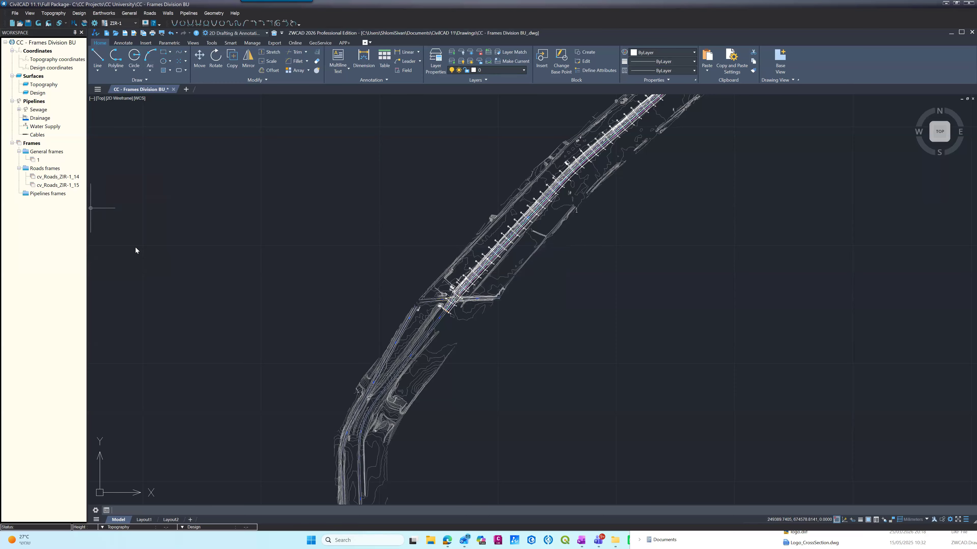
right_click(34, 178)
left_click(39, 213)
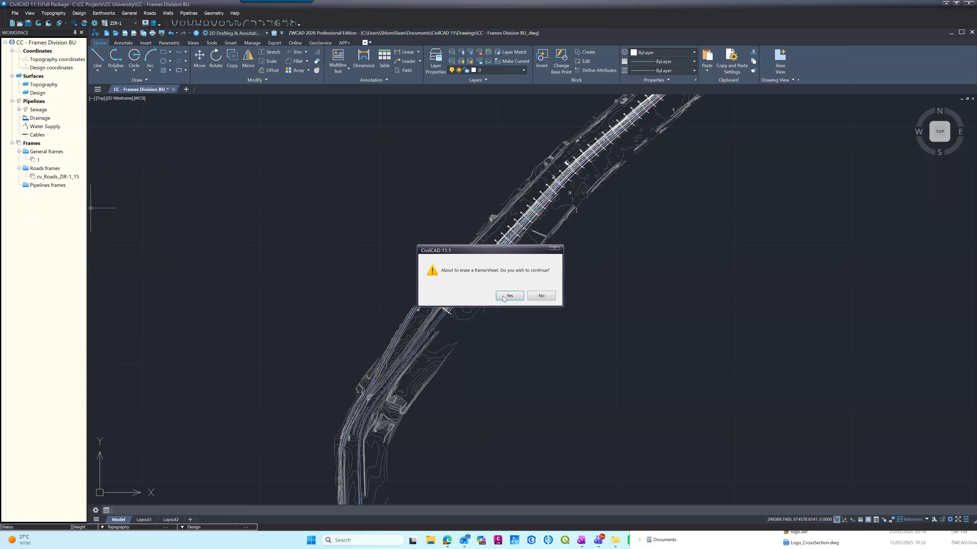
left_click(502, 299)
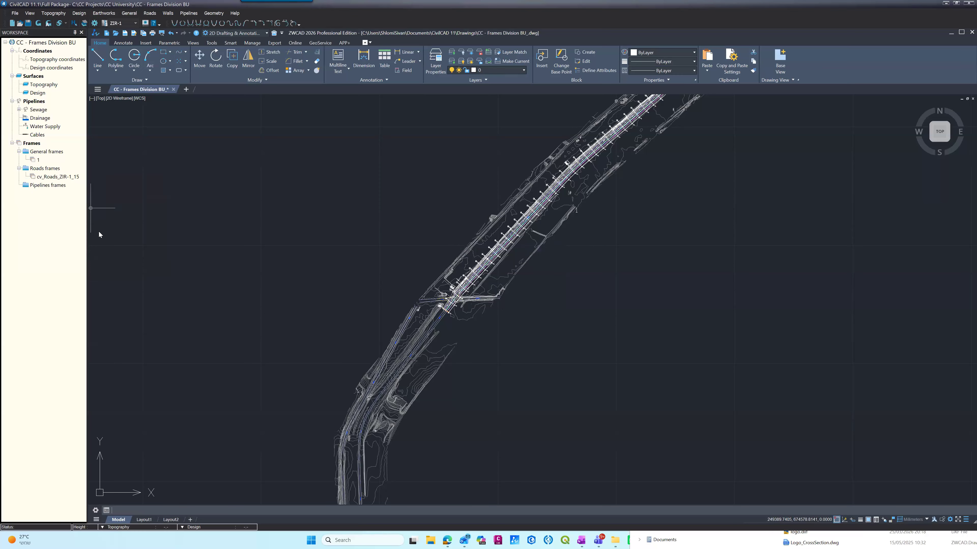
Step: Check the frame groups in the project tree and examine the road's starting junction, its bends and its full course in plan
left_click(18, 152)
left_click(18, 151)
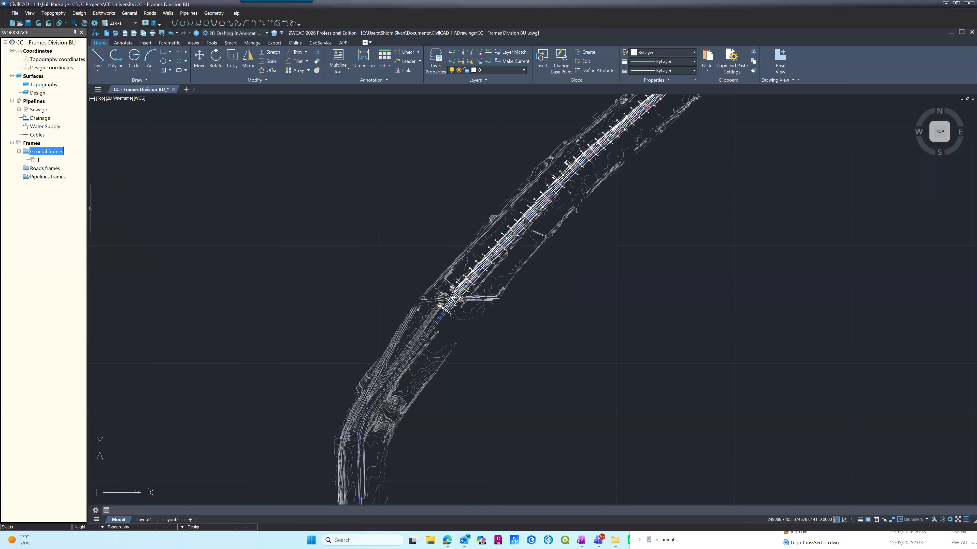
left_click(45, 168)
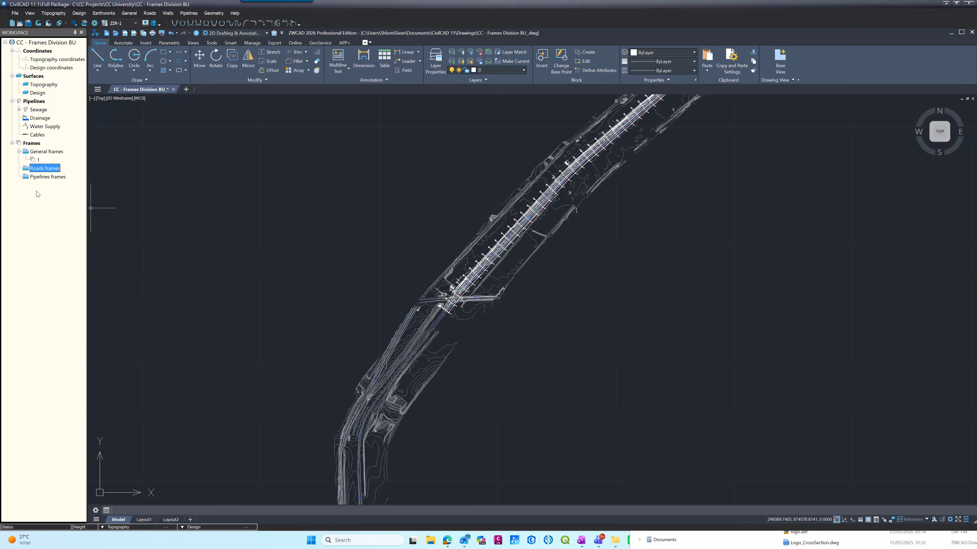
scroll(456, 299, "up", 4)
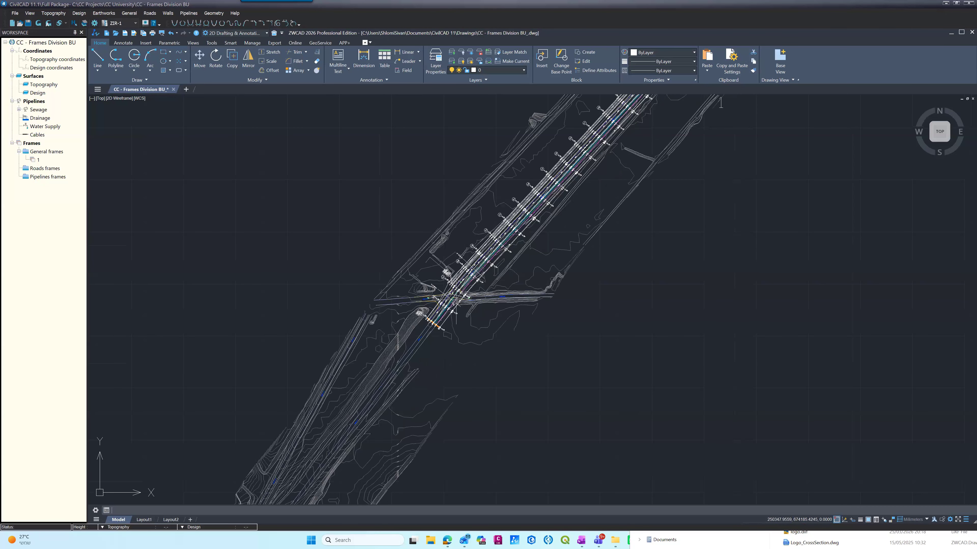
scroll(456, 299, "up", 5)
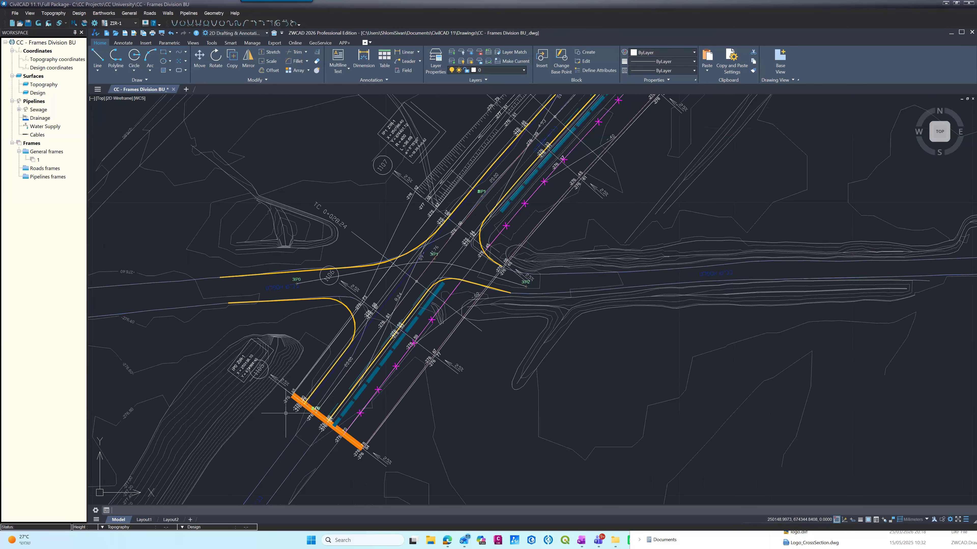
scroll(304, 427, "down", 10)
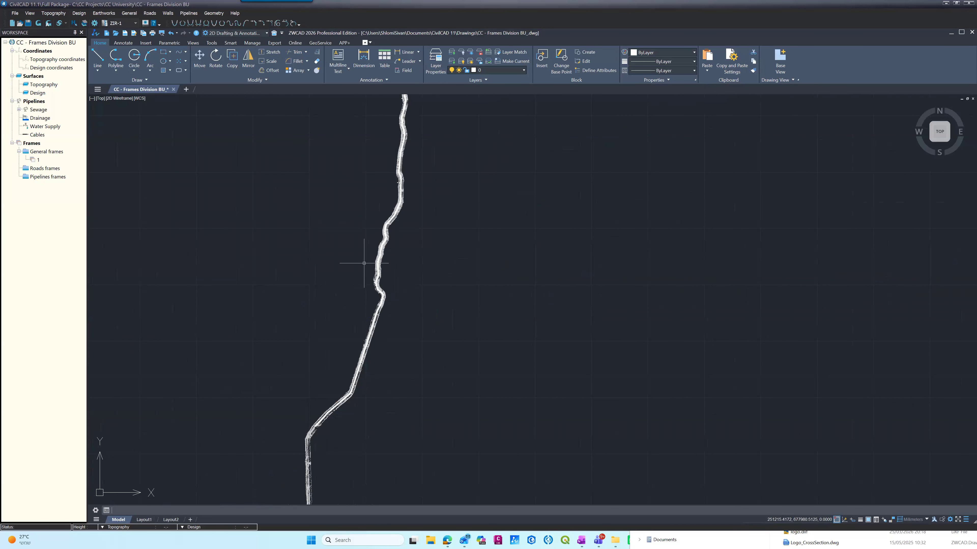
scroll(378, 156, "up", 6)
scroll(532, 239, "up", 4)
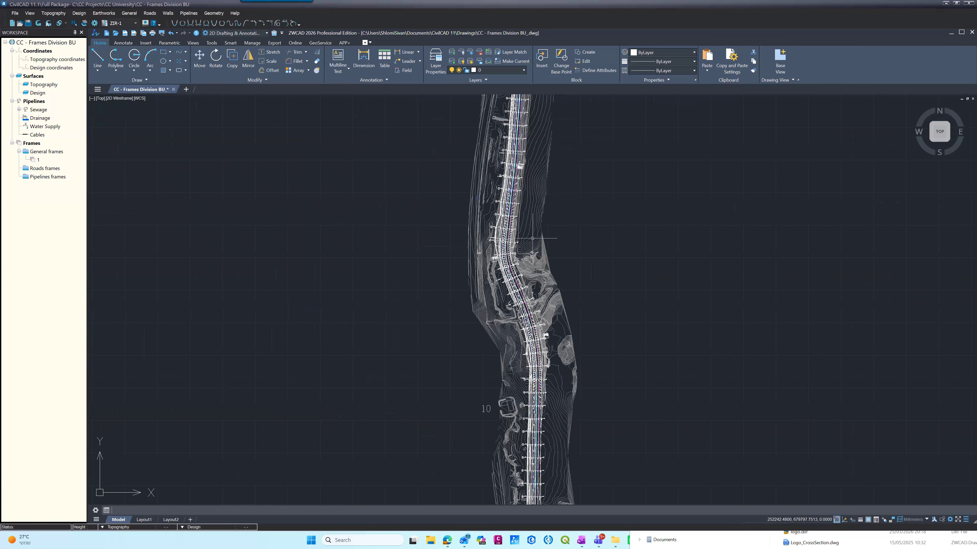
scroll(532, 239, "up", 5)
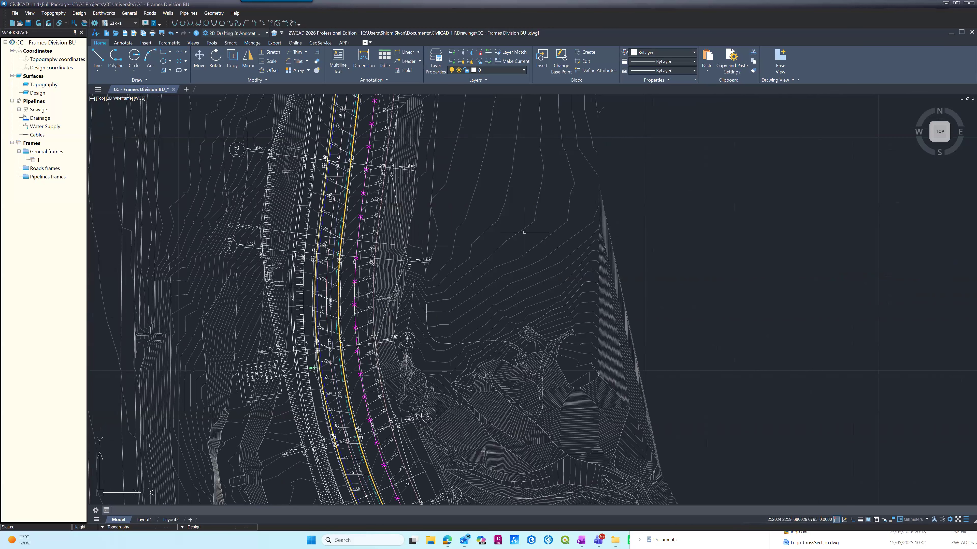
scroll(475, 192, "down", 12)
scroll(471, 230, "down", 4)
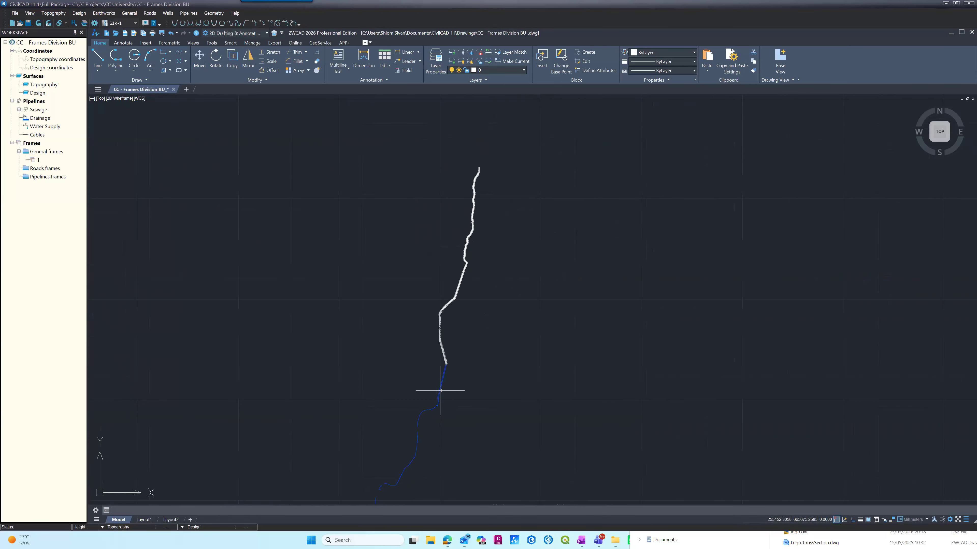
scroll(441, 408, "up", 3)
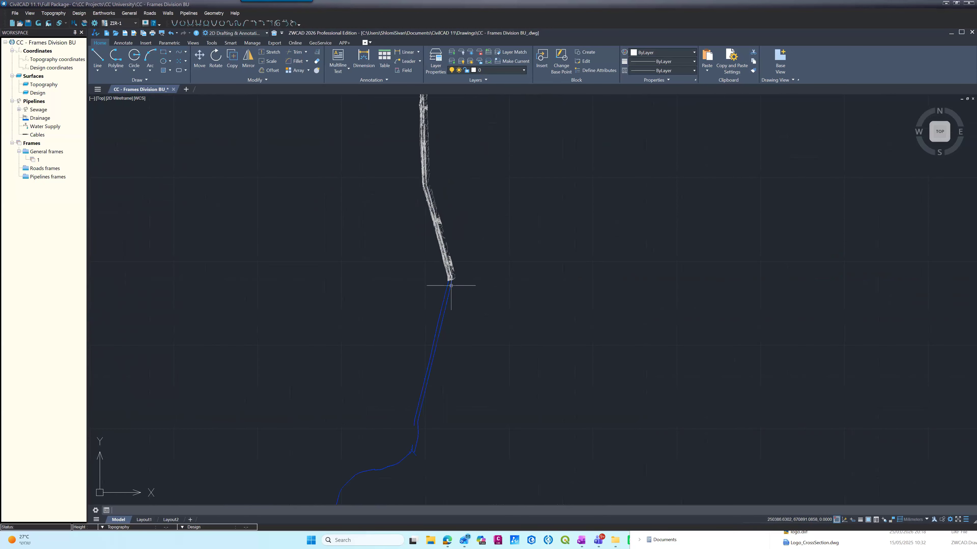
scroll(436, 250, "up", 3)
scroll(436, 250, "down", 2)
scroll(441, 136, "up", 5)
scroll(441, 139, "up", 4)
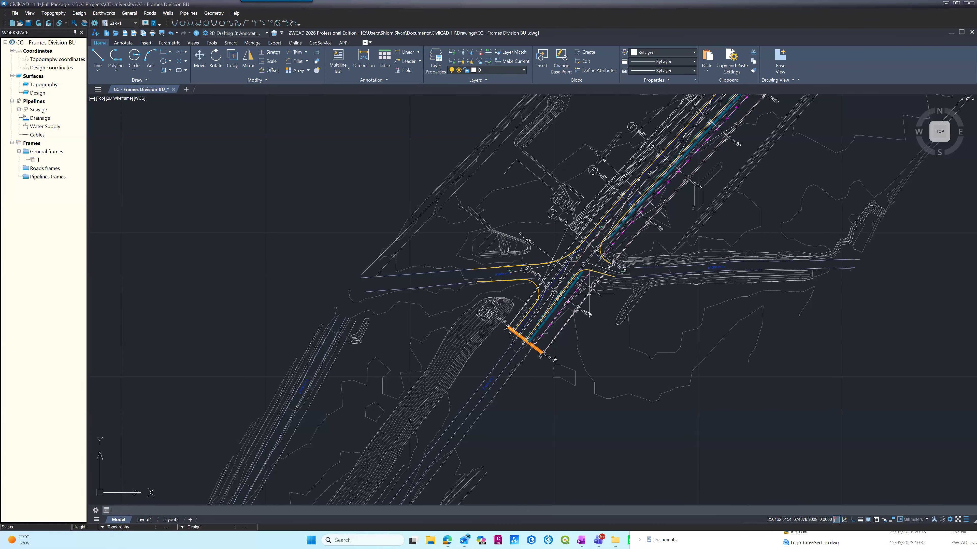
scroll(479, 358, "down", 4)
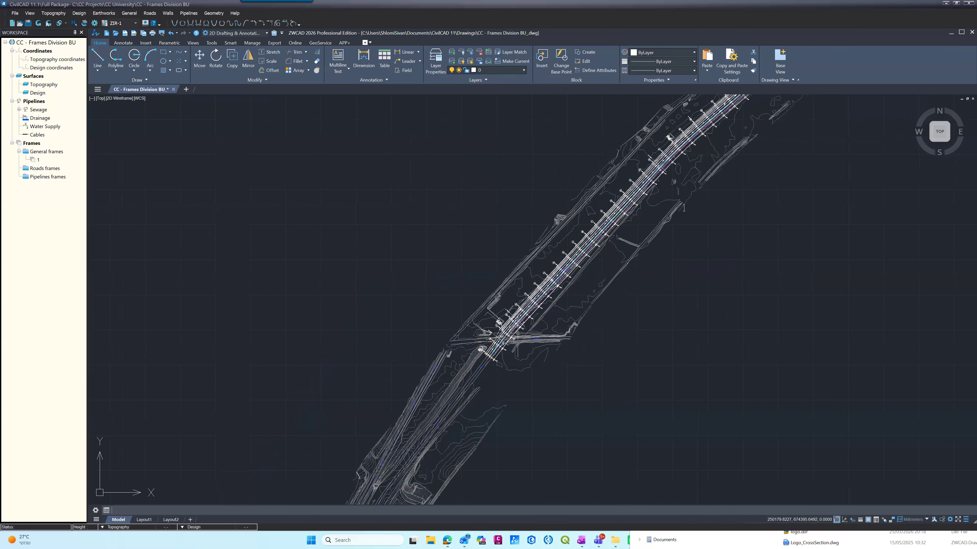
scroll(496, 340, "up", 3)
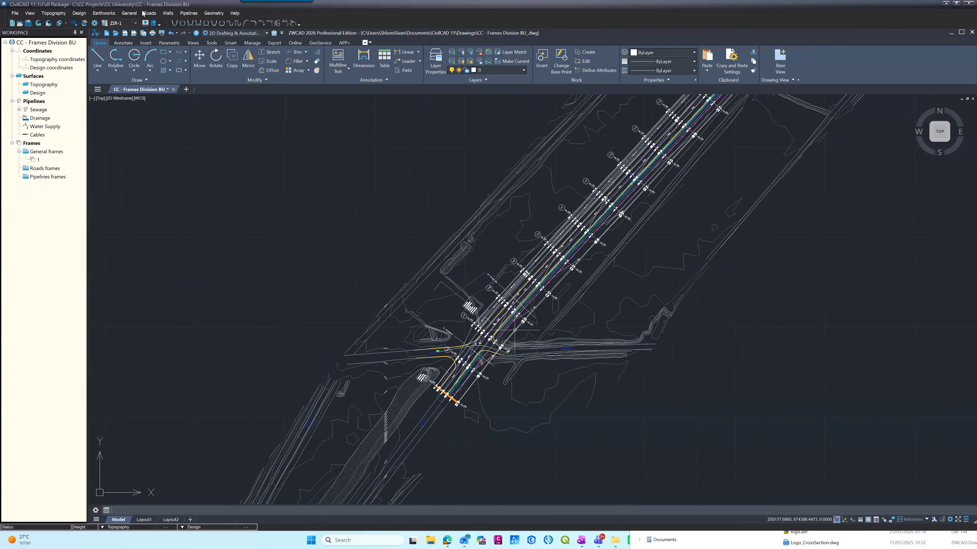
Step: Open the vertical alignment of road ZIR-1 and examine its longitudinal profile and the elevation, slope and station rows beneath it
left_click(147, 13)
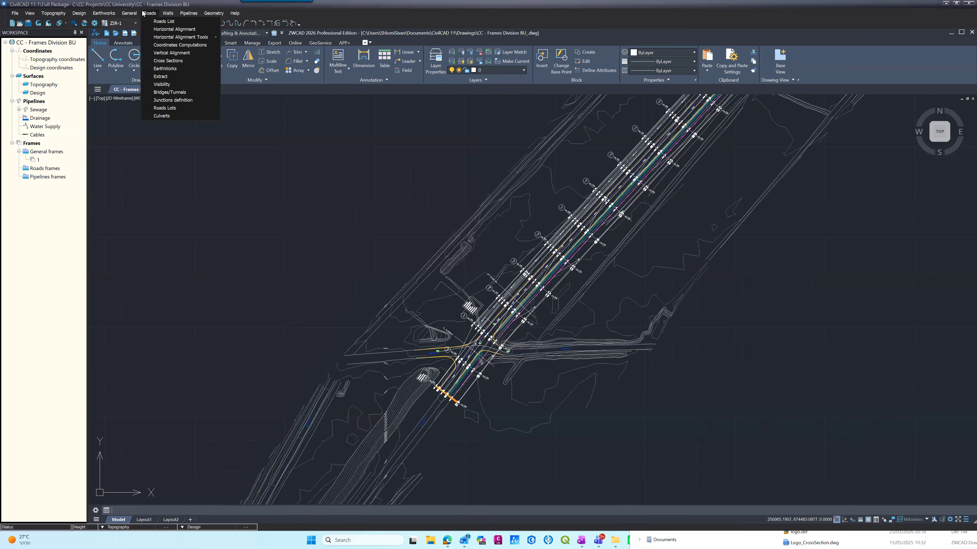
left_click(161, 61)
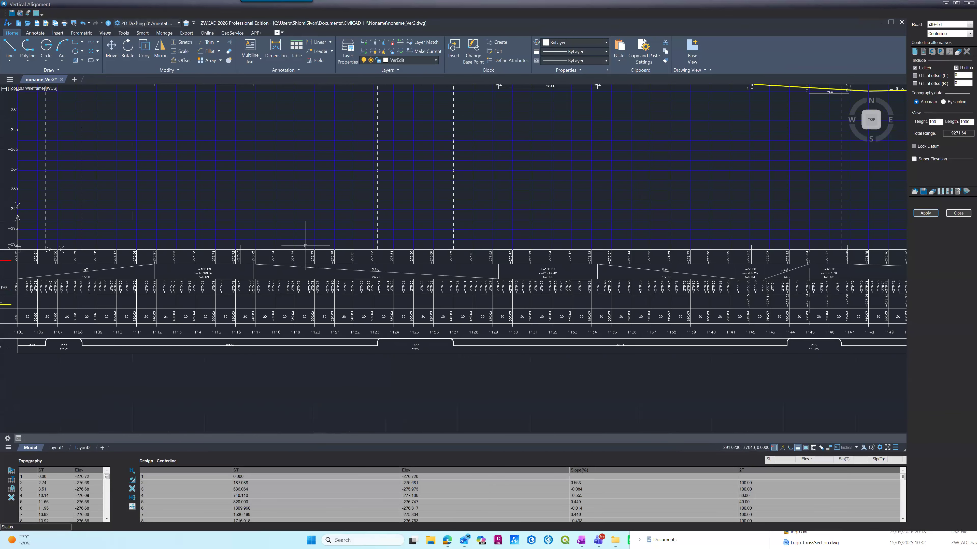
scroll(371, 284, "down", 8)
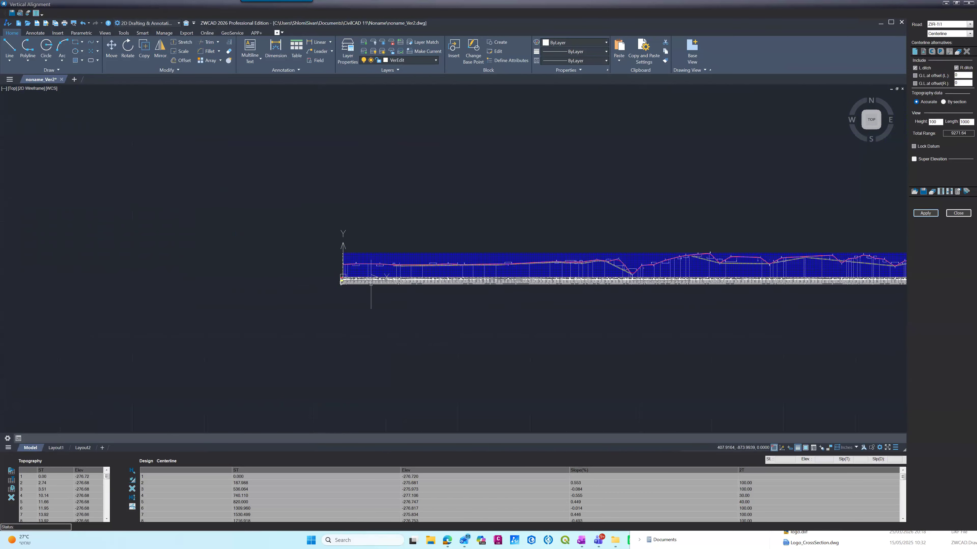
scroll(371, 284, "up", 8)
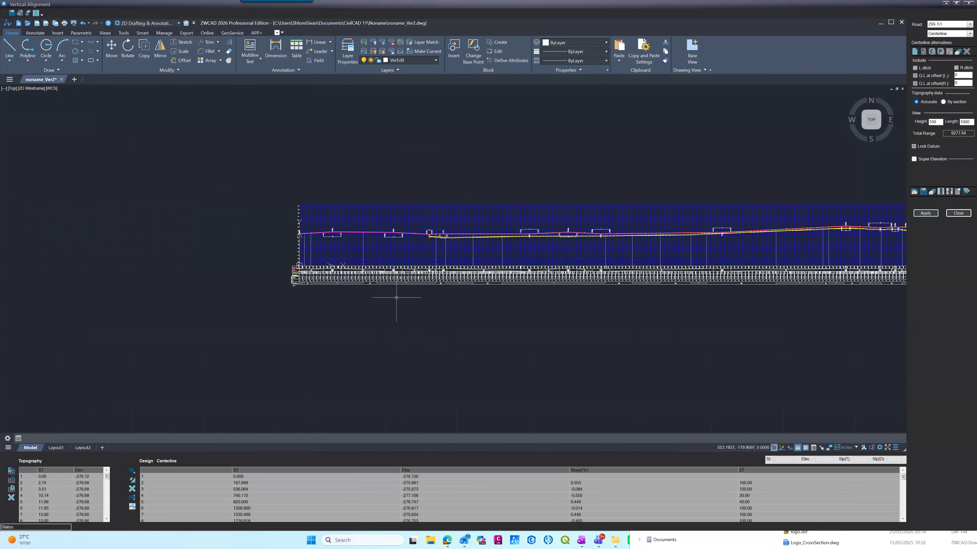
scroll(323, 227, "up", 5)
scroll(288, 241, "up", 5)
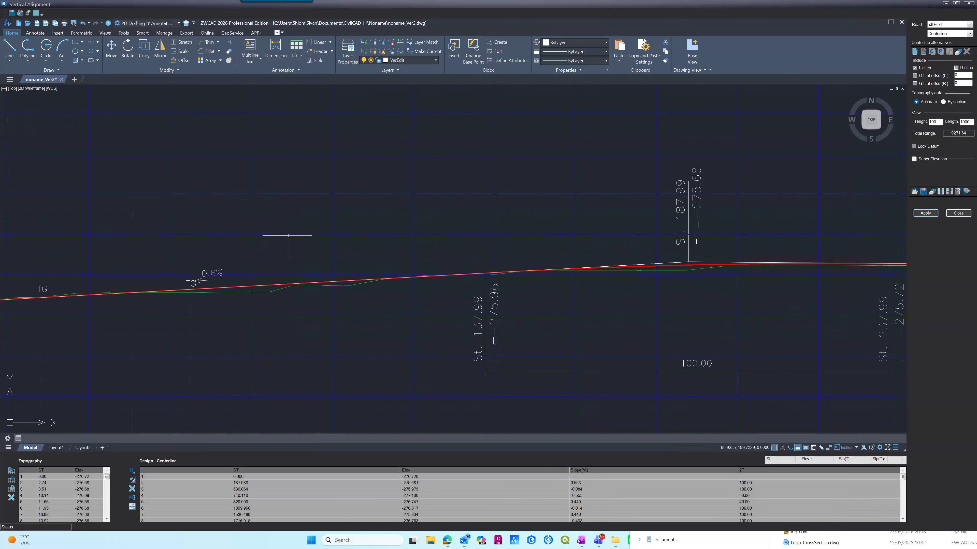
scroll(288, 234, "down", 10)
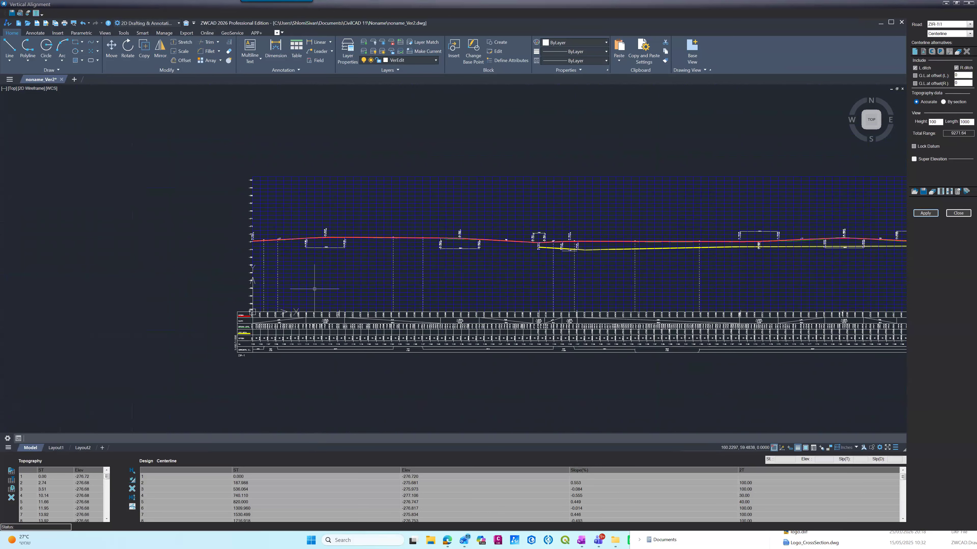
scroll(332, 259, "up", 6)
scroll(331, 259, "down", 6)
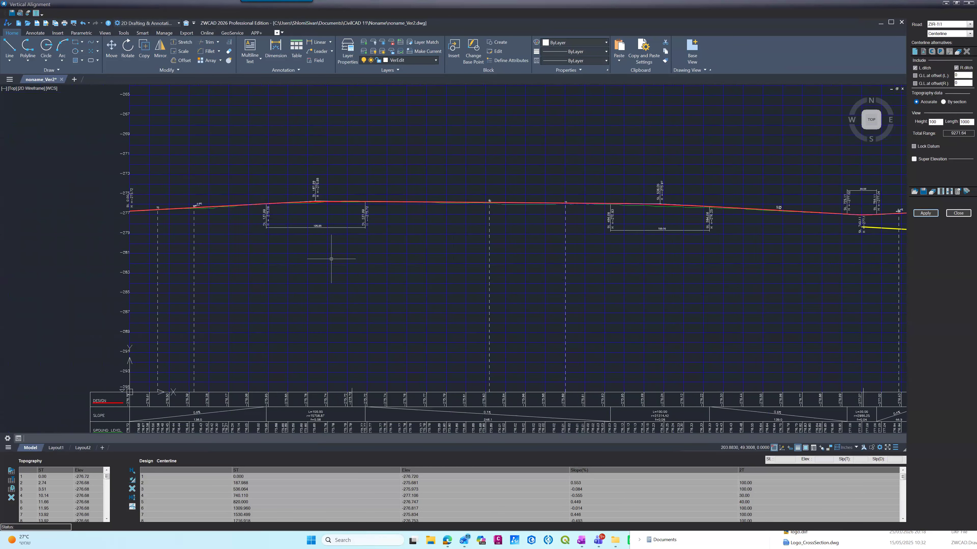
scroll(364, 382, "up", 6)
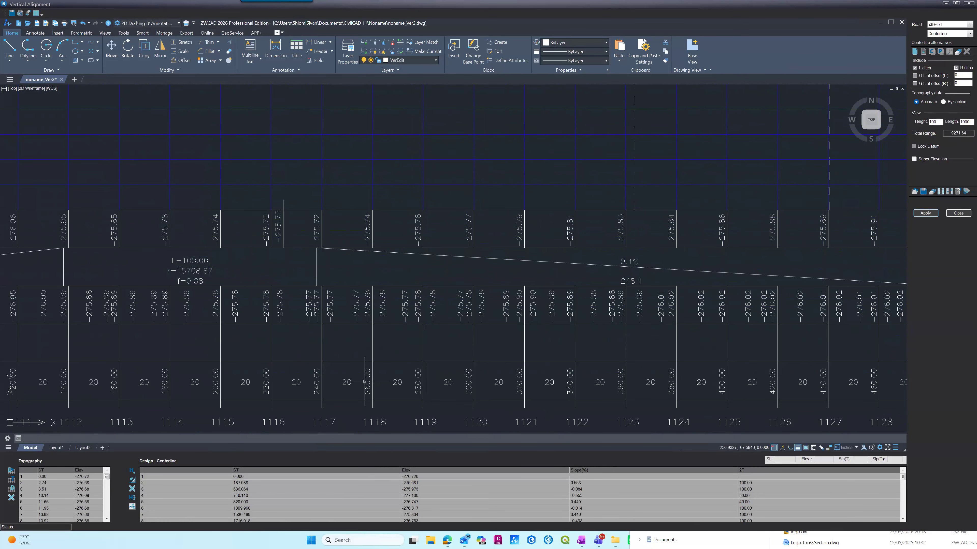
scroll(365, 382, "down", 6)
scroll(268, 192, "up", 3)
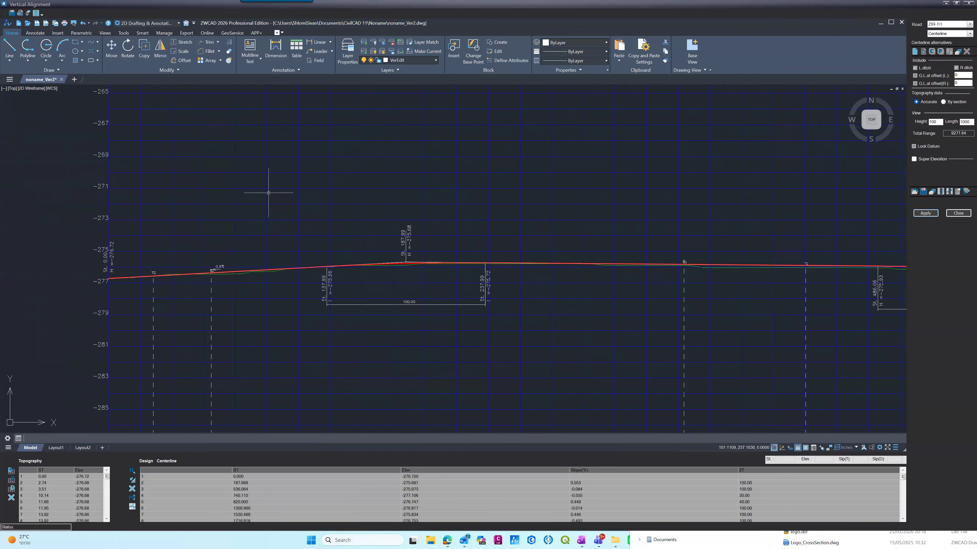
Step: Open the frames division settings for road ZIR-1's vertical alignment and set the frame grid's steps to 50
left_click(27, 15)
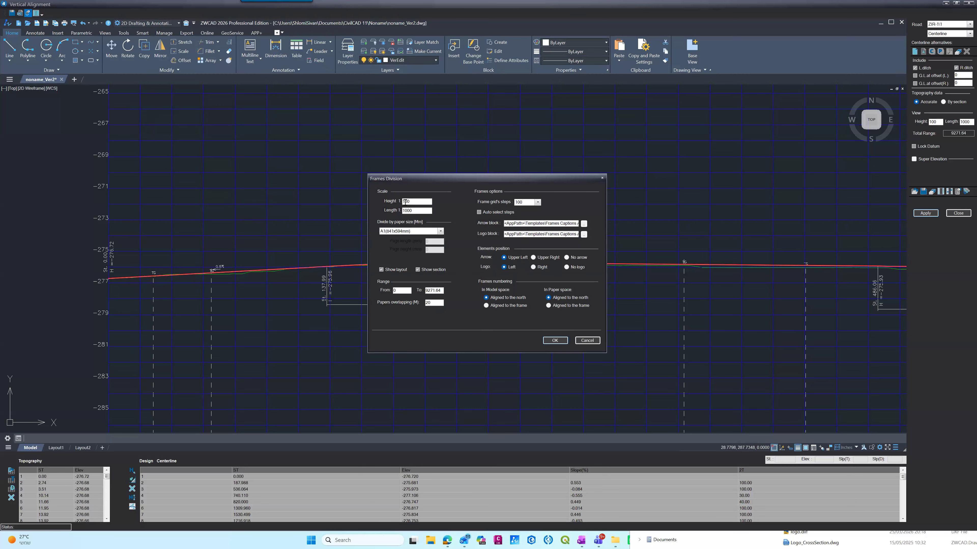
left_click_drag(397, 184, 366, 179)
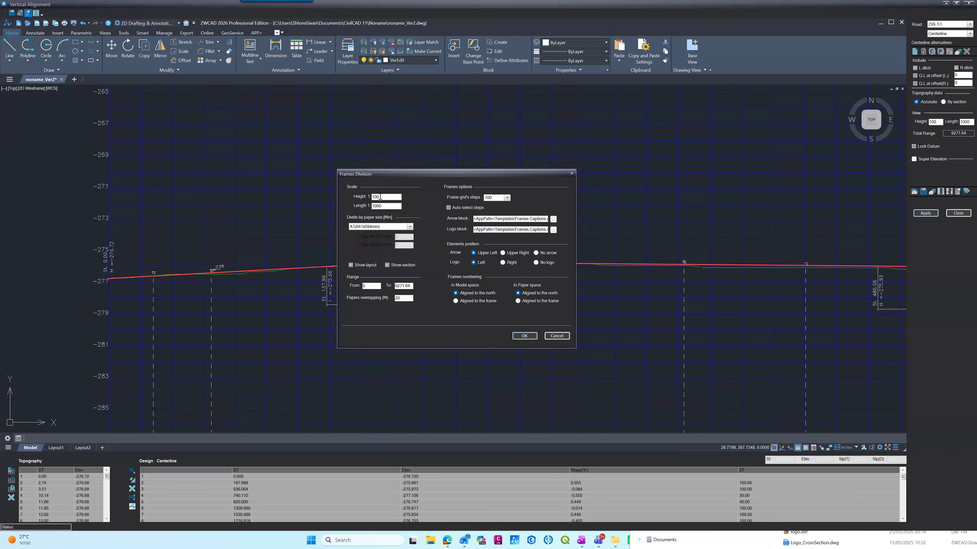
mouse_move(376, 197)
left_mouse_down()
mouse_move(360, 199)
mouse_move(370, 200)
left_mouse_up()
left_click(383, 207)
left_click(374, 206)
left_click(490, 200)
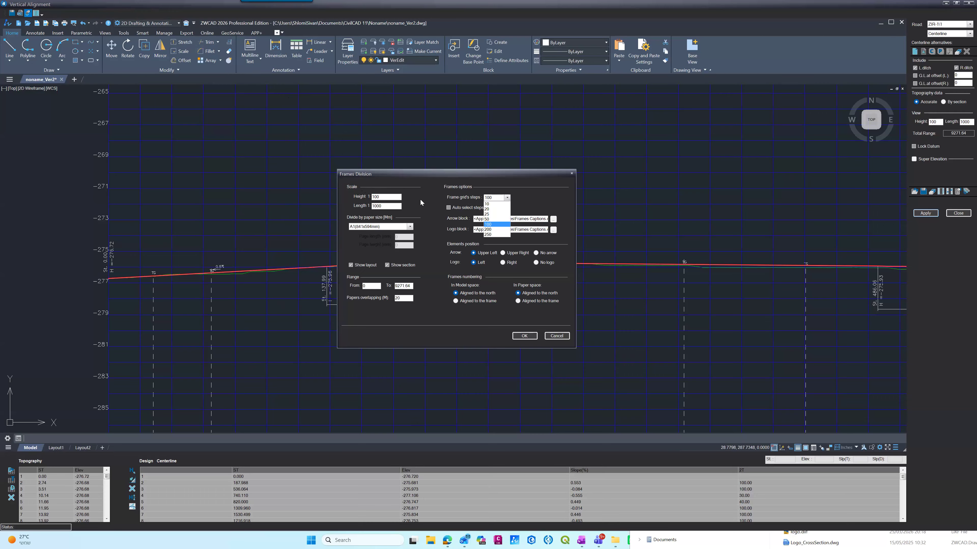
key("Up")
key("Return")
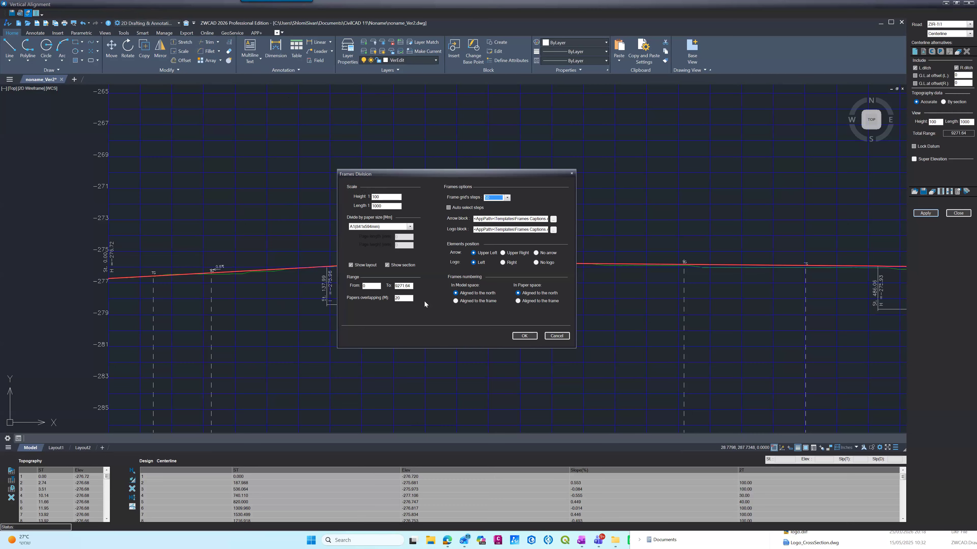
Step: Try the A2 (594x420mm) paper size for the division and return it to A1 (841x594mm)
left_click(391, 226)
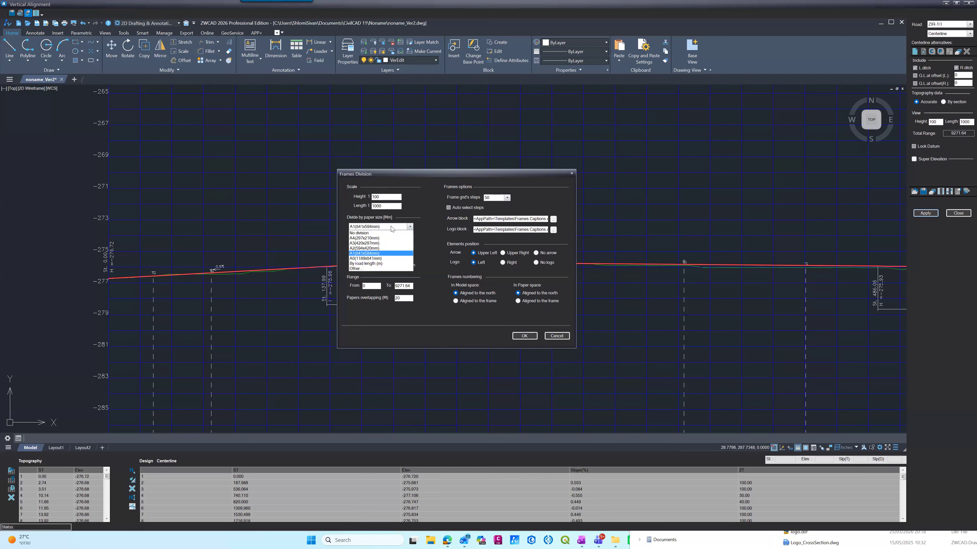
left_click(365, 248)
left_click(376, 227)
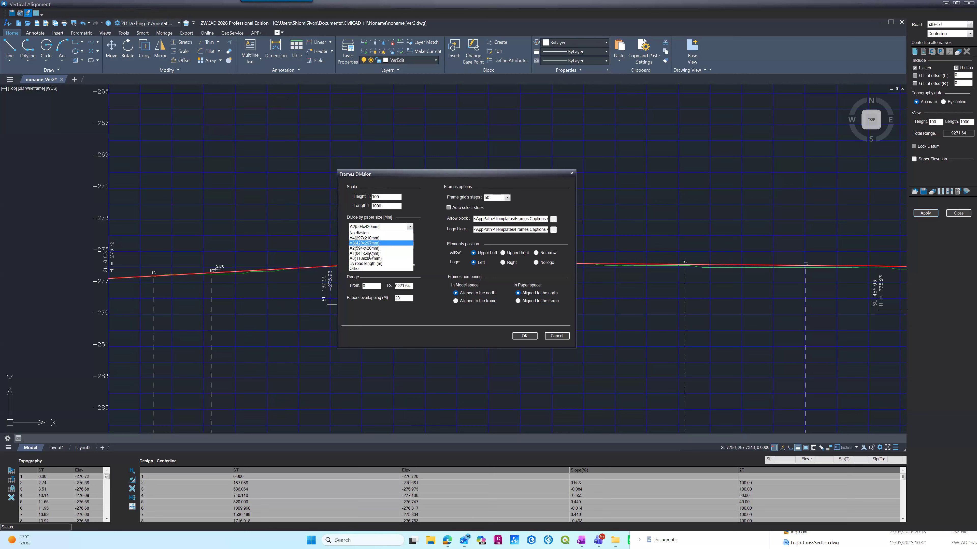
left_click(375, 253)
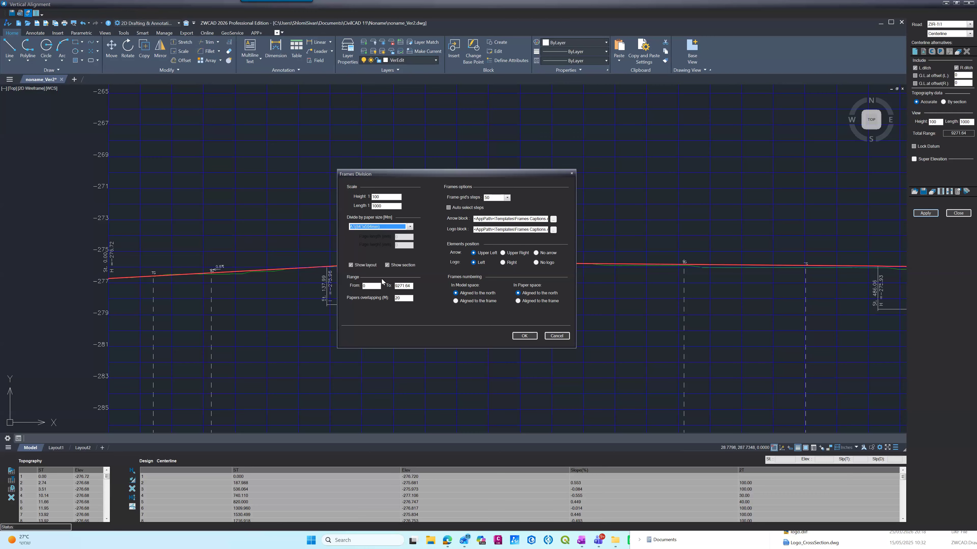
left_click(351, 265)
left_click_drag(370, 286, 356, 287)
key("Tab")
type("10")
key("BackSpace")
key("BackSpace")
type("000")
left_click(556, 335)
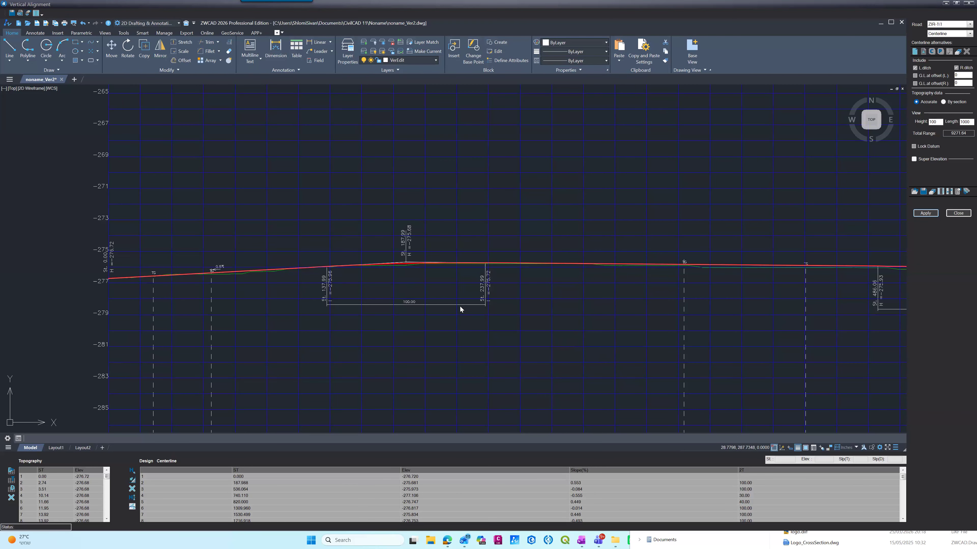
Step: Examine the longitudinal profile of ZIR-1 and its station, slope and horizontal centerline rows
scroll(421, 230, "down", 6)
scroll(426, 254, "up", 2)
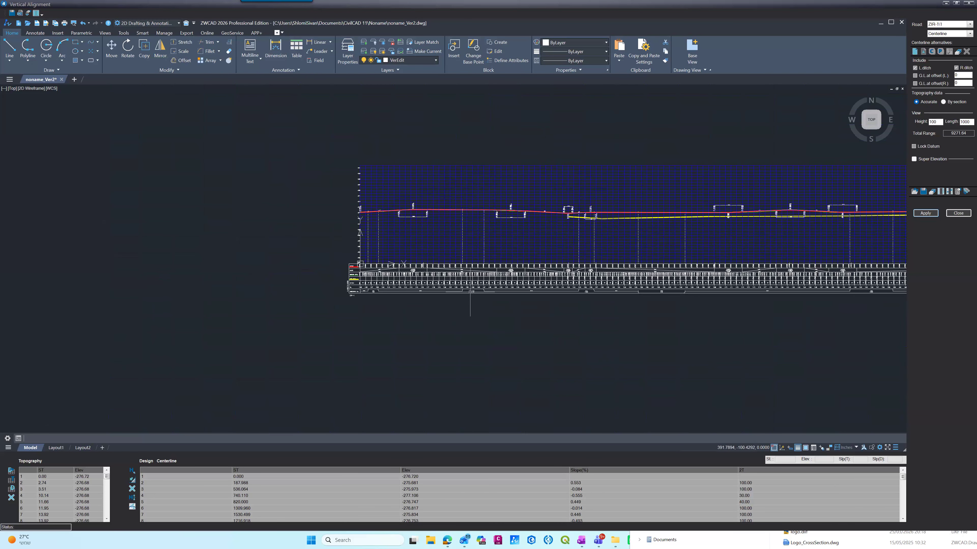
scroll(477, 265, "up", 5)
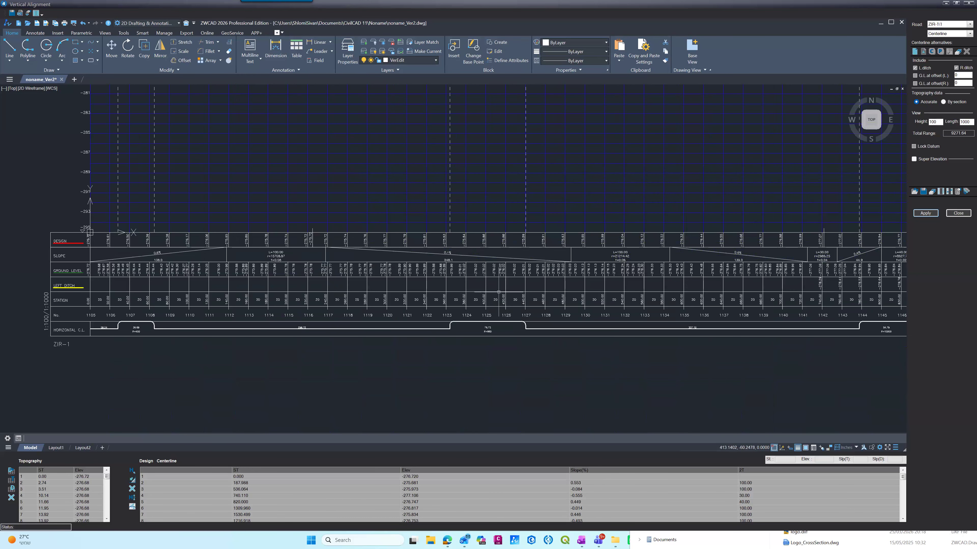
scroll(465, 294, "up", 6)
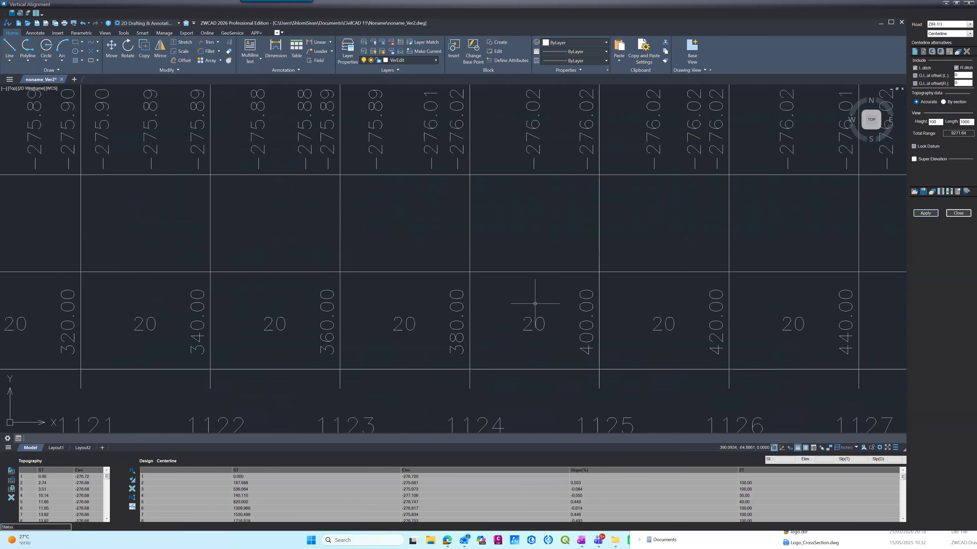
scroll(487, 312, "down", 3)
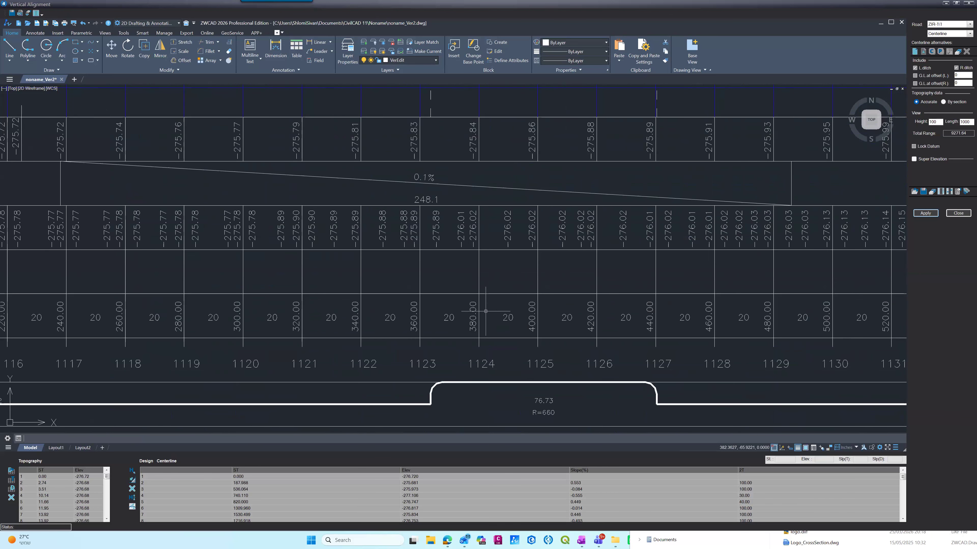
scroll(485, 312, "down", 4)
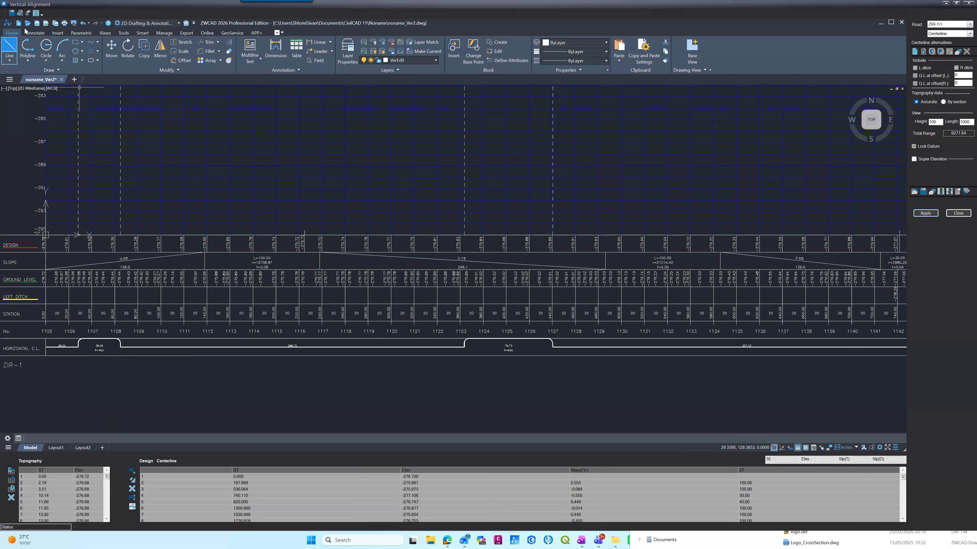
Step: Divide ZIR-1 into frames over a shortened station range, with paper space numbering aligned to the frame, allowing the switch to unitless mode
left_click(28, 13)
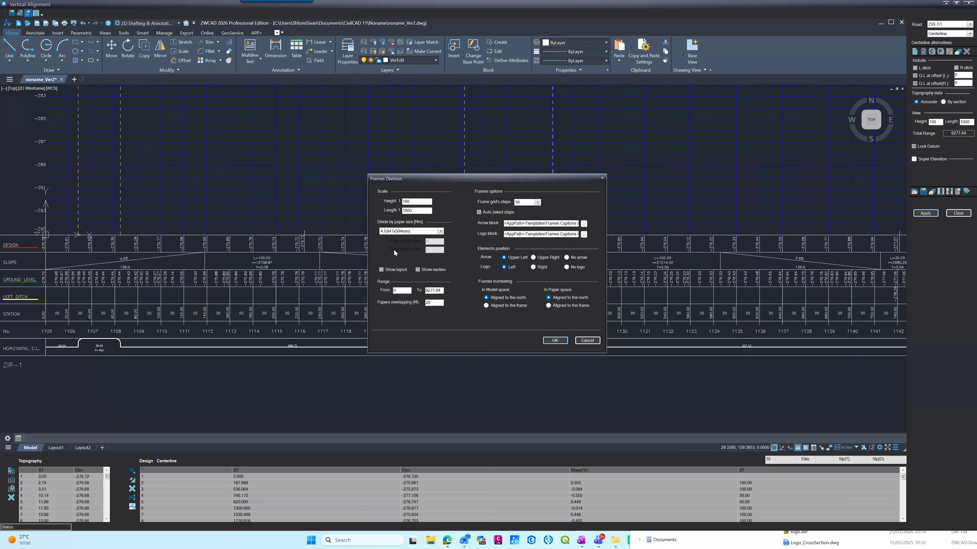
left_click(435, 289)
double_click(434, 290)
type("1000")
left_click(549, 306)
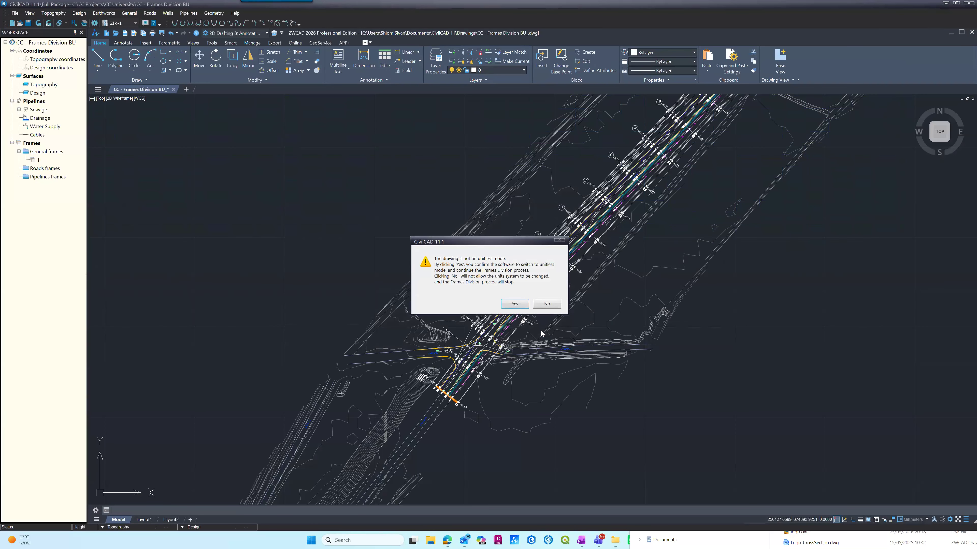
left_click(514, 304)
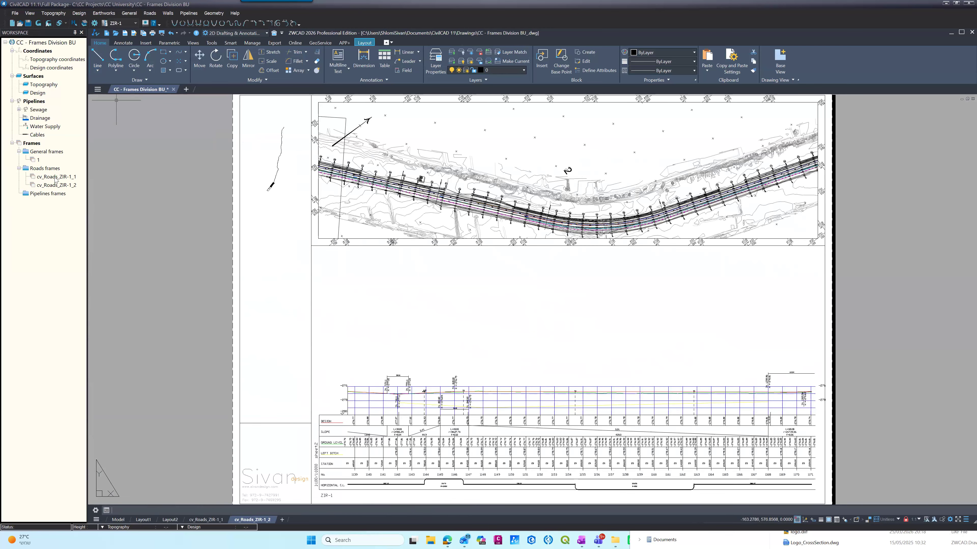
Step: Select road frame cv_Roads_ZIR-1_2, reopen ZIR-1's vertical alignment, and run another frames division with its range ending at 500
left_click(53, 186)
left_click(54, 186)
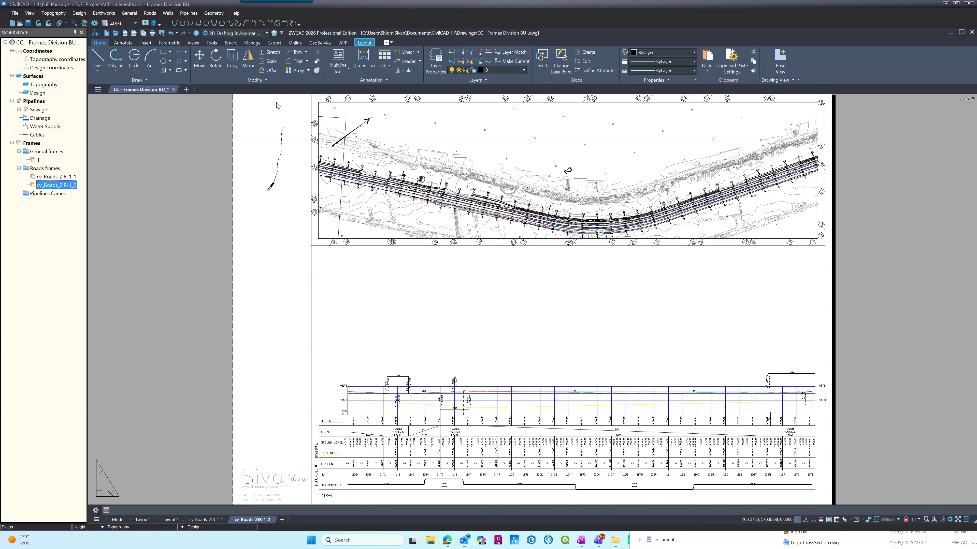
left_click(150, 13)
left_click(166, 49)
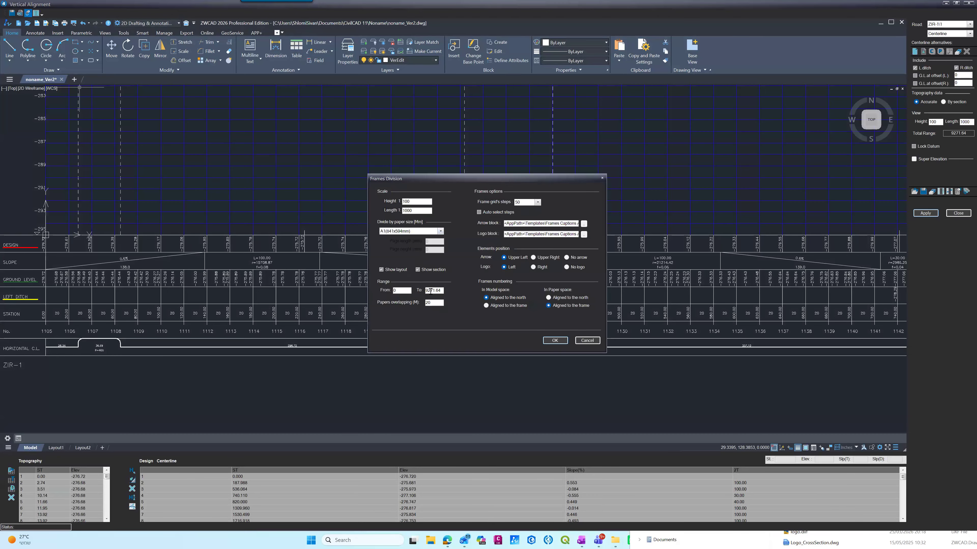
double_click(429, 291)
type("5000")
left_click(555, 341)
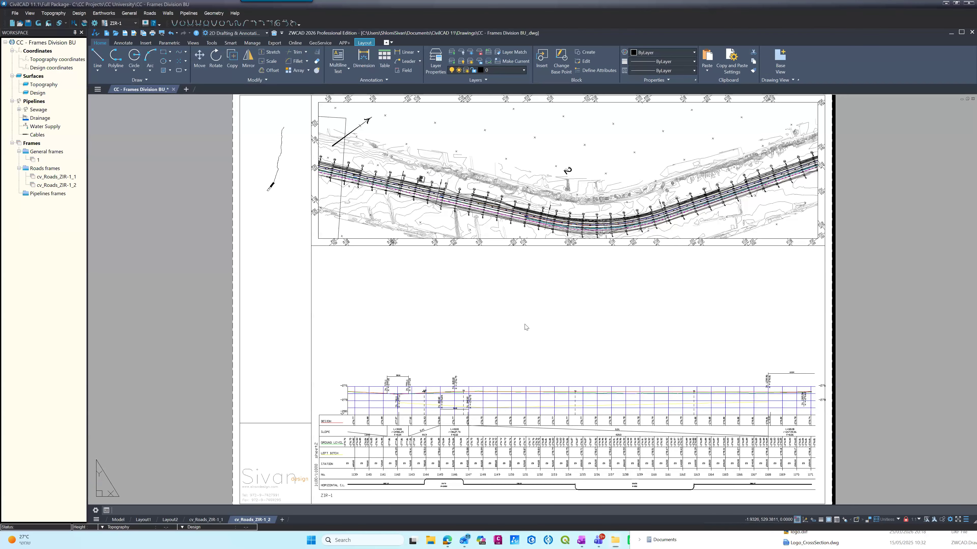
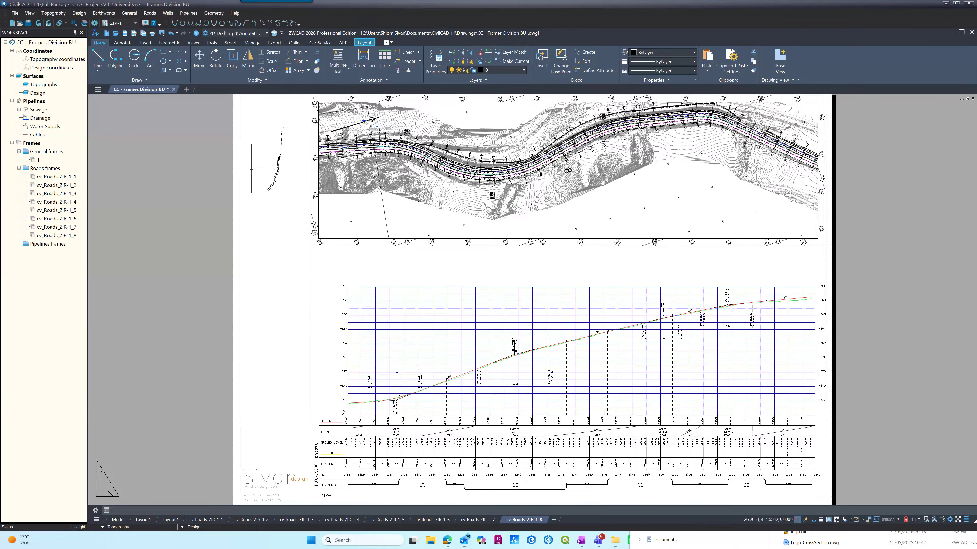
Step: Set the color of the layer holding the key plan's alignment and hatched frame 8 to red
scroll(251, 168, "up", 5)
scroll(332, 281, "down", 5)
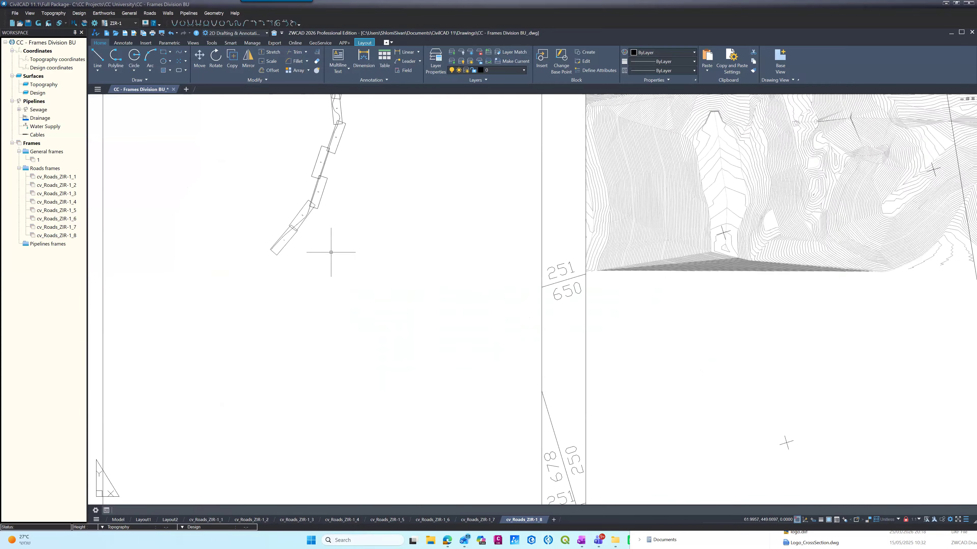
scroll(336, 204, "up", 10)
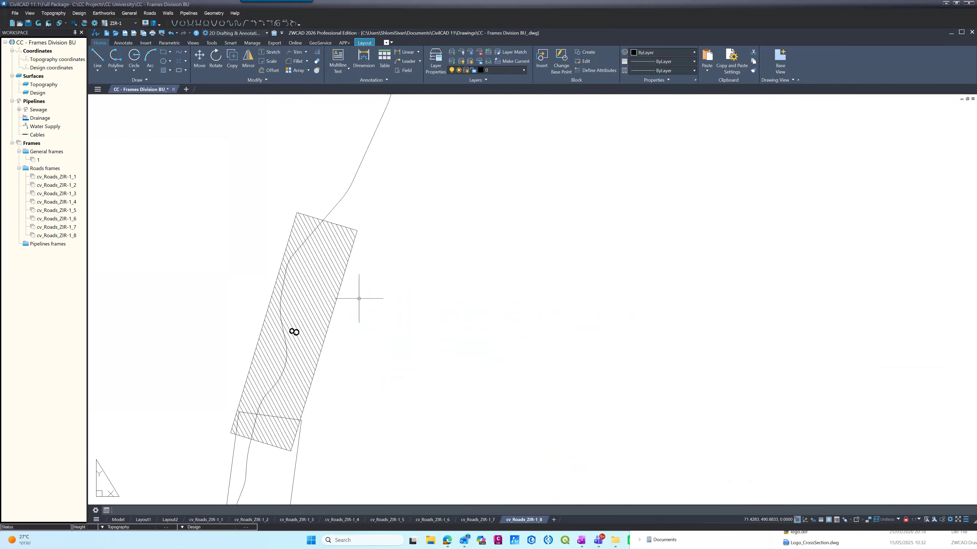
left_click(480, 71)
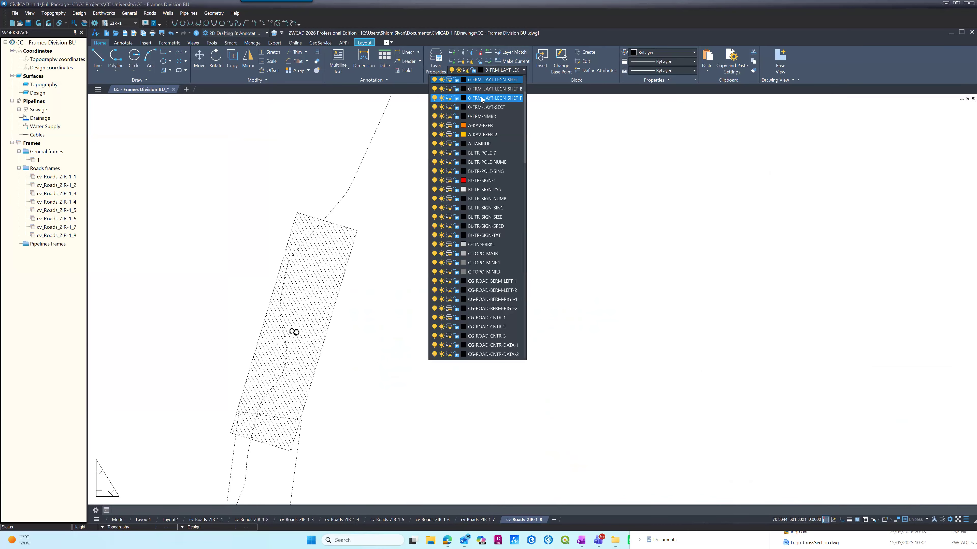
left_click(463, 97)
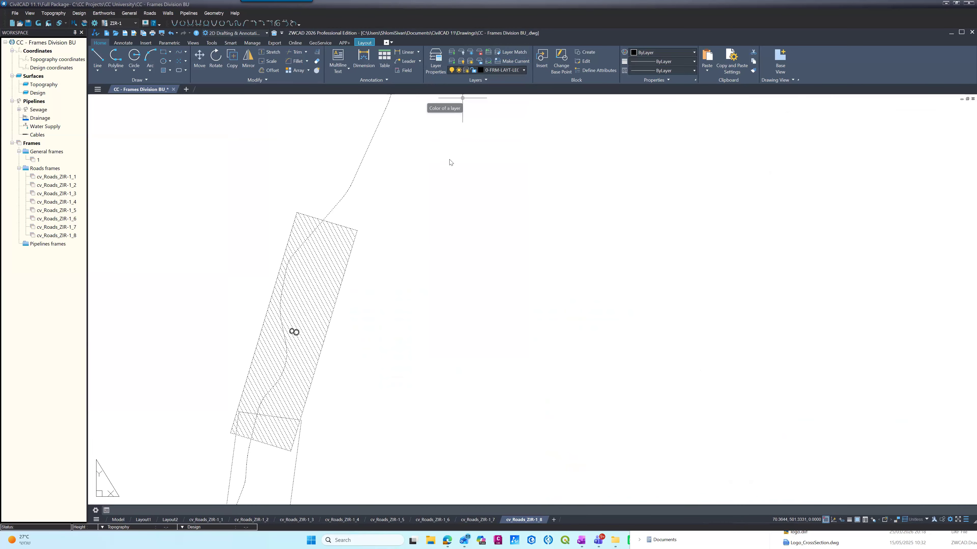
left_click(472, 295)
left_click(514, 341)
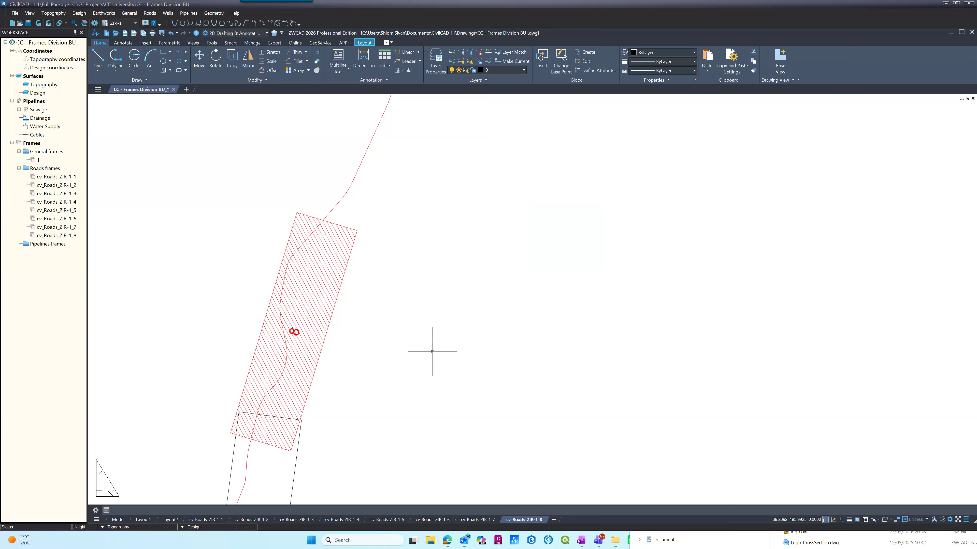
left_click(294, 326)
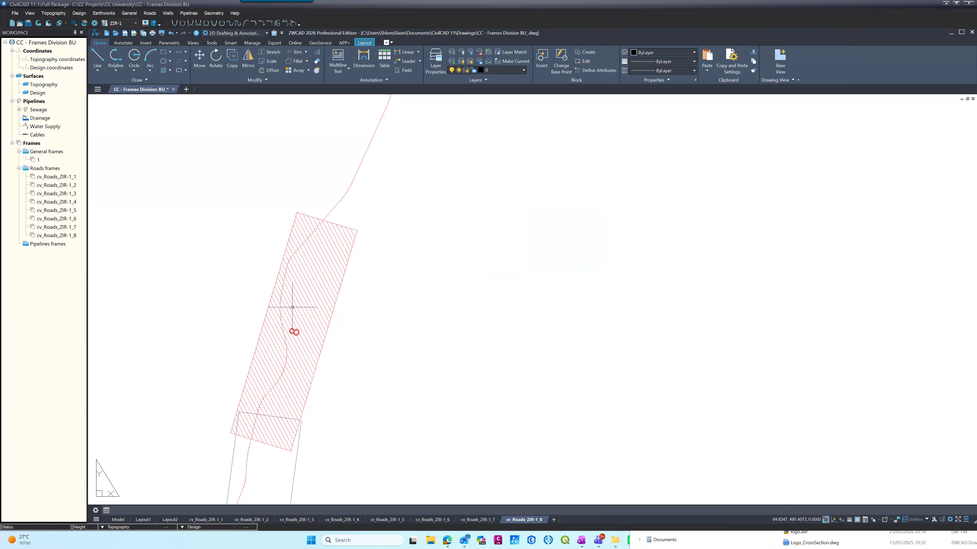
left_click(46, 151)
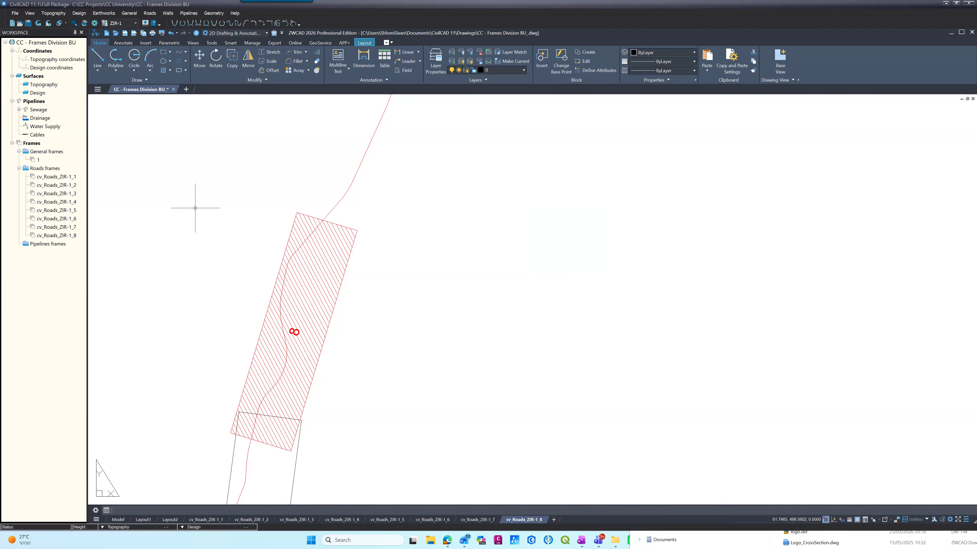
Step: Examine the chain of frames along the red alignment in the key plan, from frame 8 back to frame 1
scroll(215, 208, "down", 5)
scroll(215, 209, "down", 2)
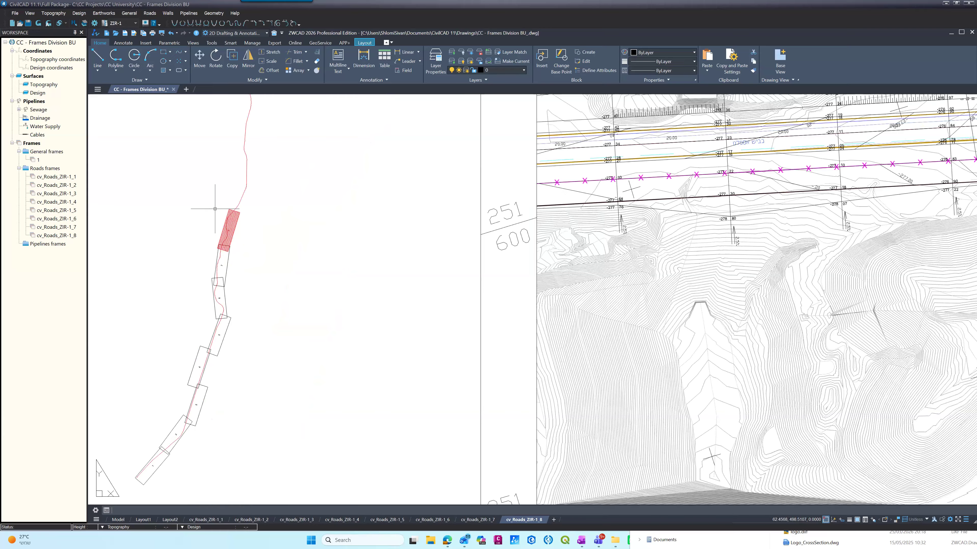
scroll(143, 459, "up", 7)
middle_click_drag(143, 459, 207, 266)
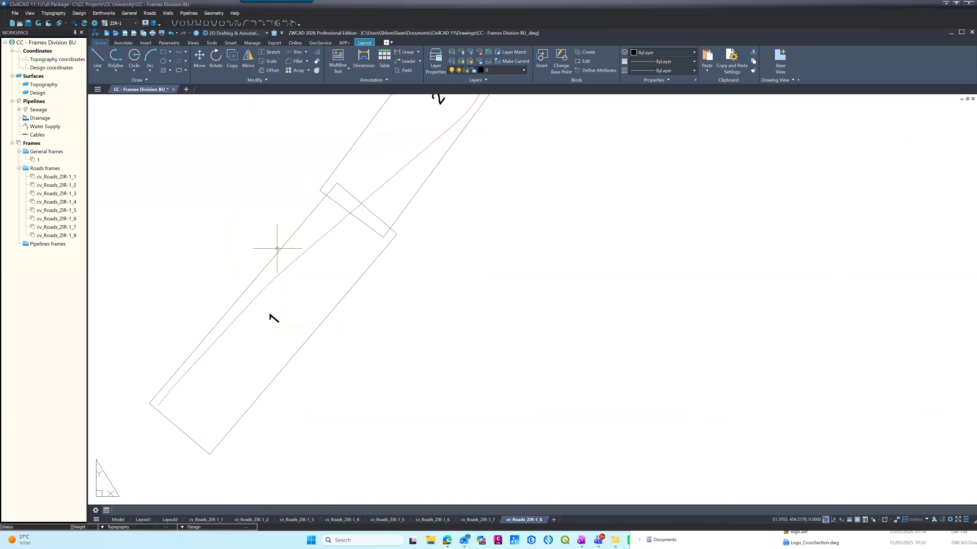
scroll(255, 257, "down", 5)
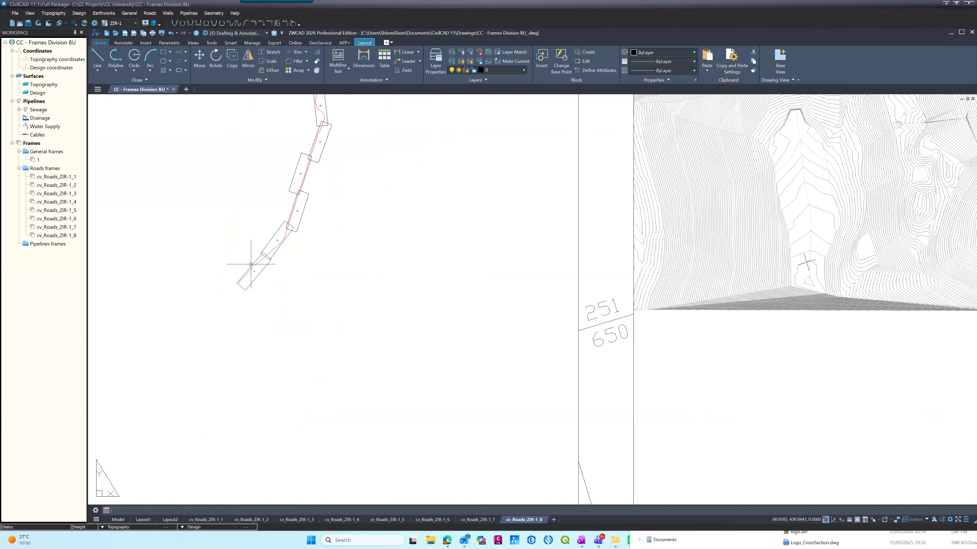
scroll(251, 264, "down", 4)
scroll(250, 265, "down", 4)
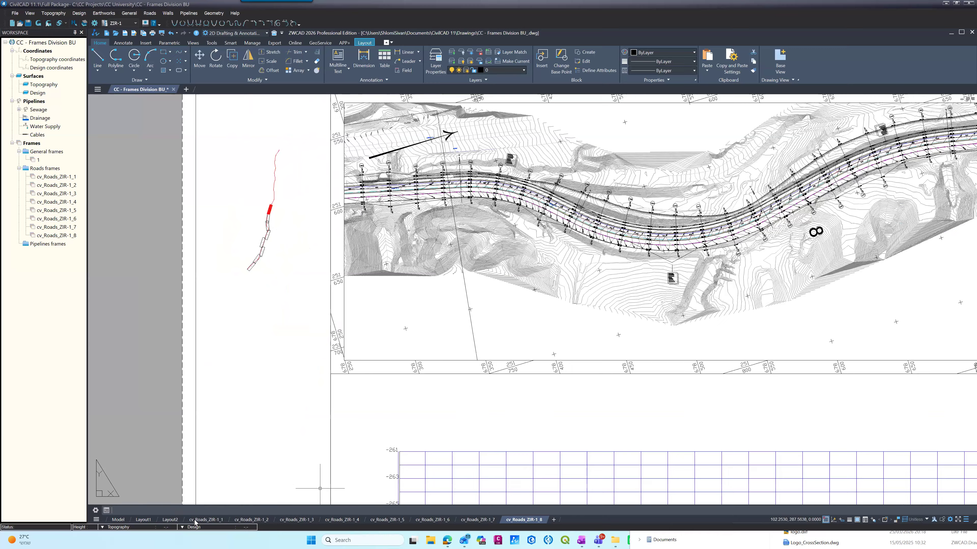
Step: Open layout cv_Roads_ZIR-1_1 and examine its plan view and the far end of its station rows
left_click(206, 519)
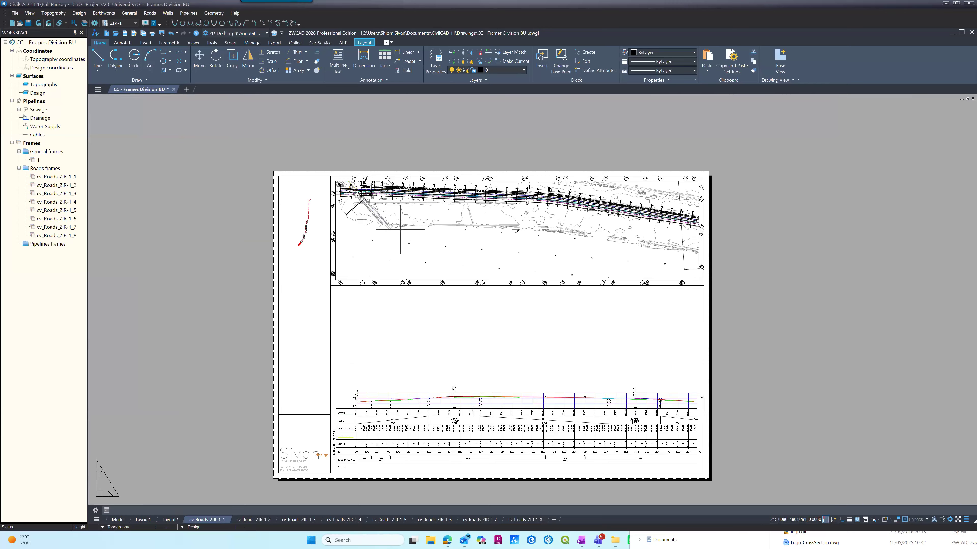
scroll(580, 313, "up", 4)
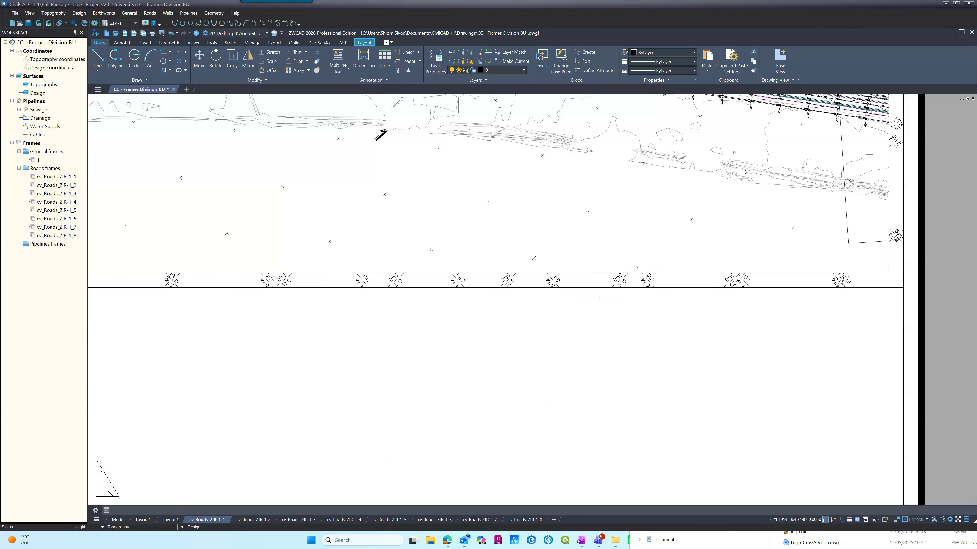
scroll(598, 301, "down", 4)
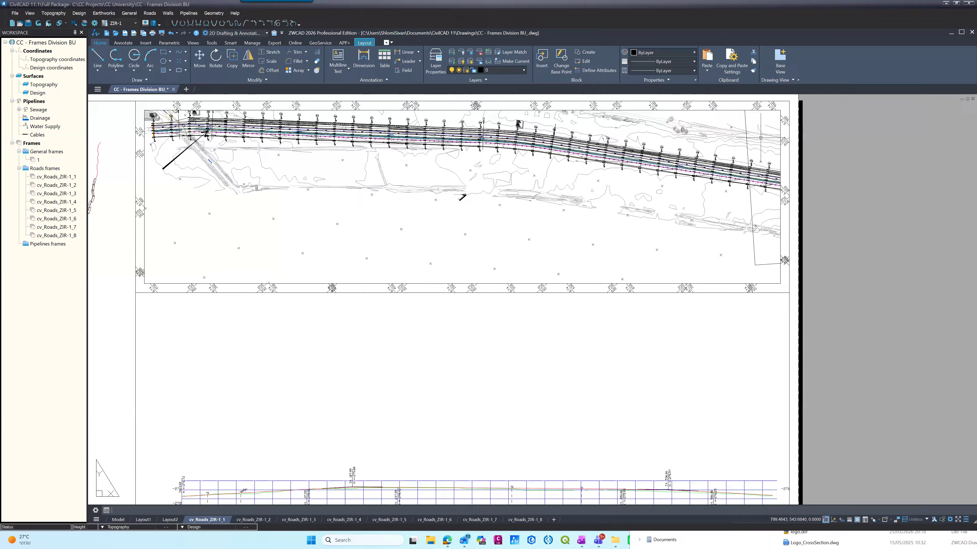
scroll(761, 138, "up", 6)
scroll(761, 138, "down", 6)
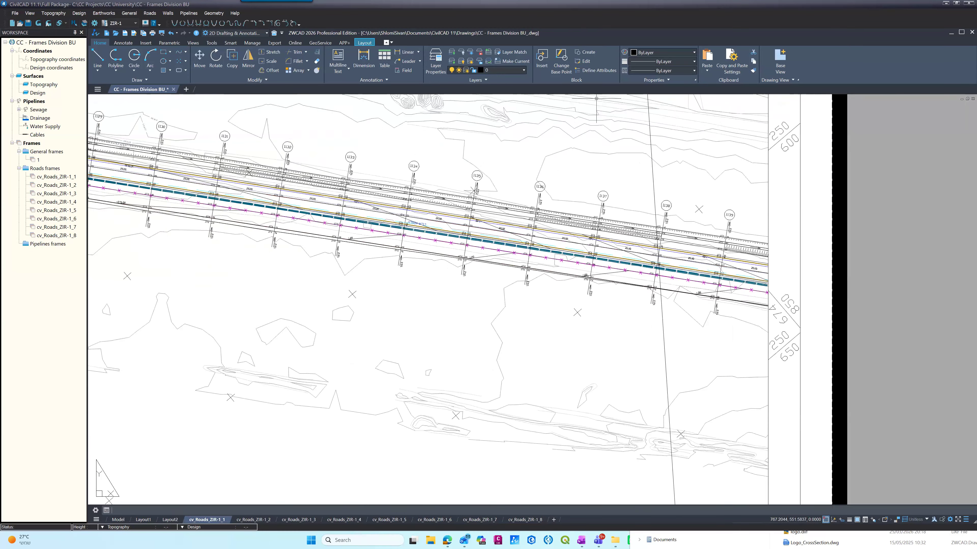
scroll(601, 411, "up", 5)
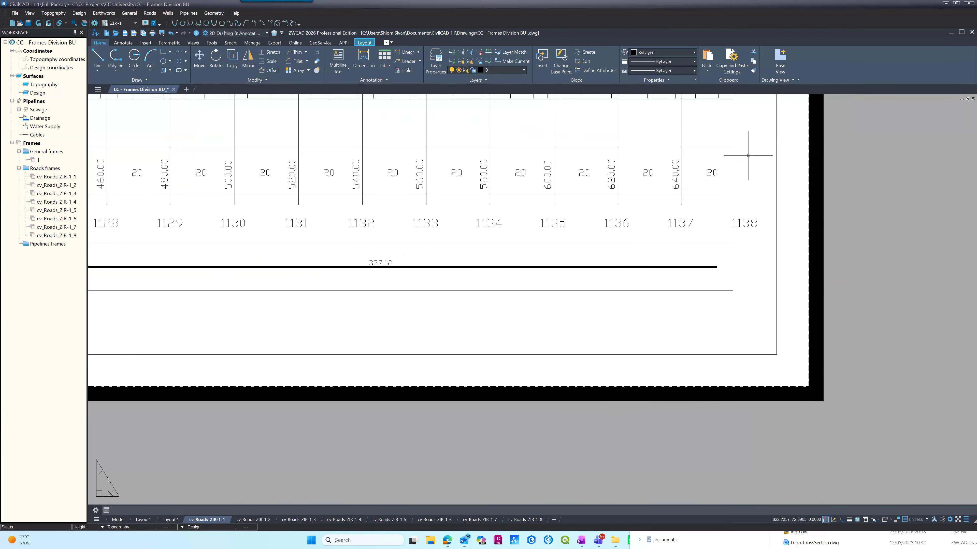
scroll(709, 269, "down", 6)
scroll(702, 285, "down", 2)
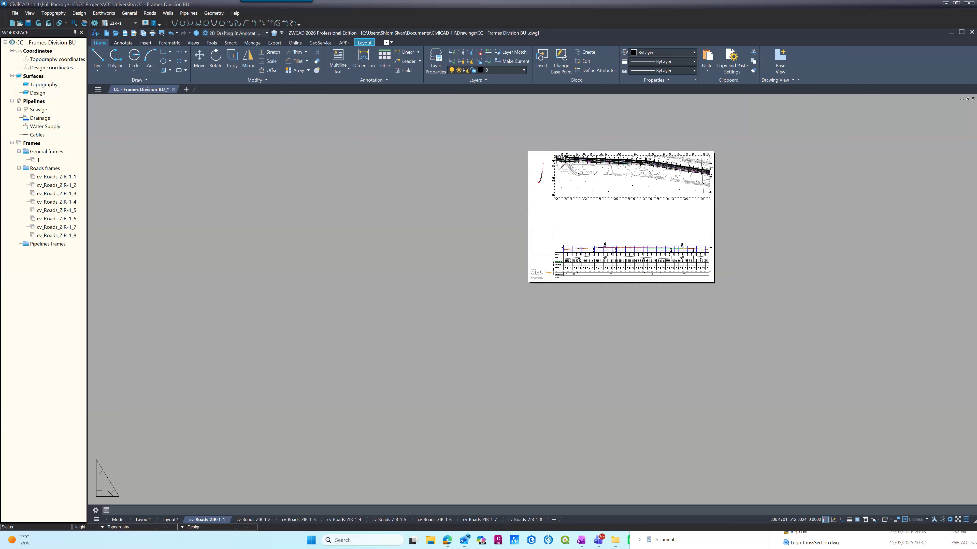
scroll(716, 171, "up", 4)
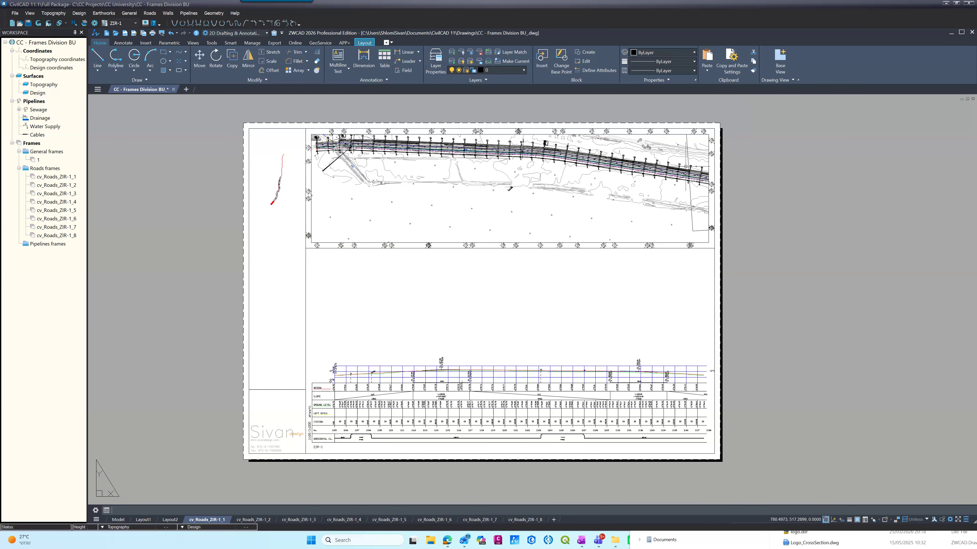
Step: Examine the start of the ZIR-1 profile, the key plan and the beginning of the road plan on the first sheet
scroll(317, 461, "up", 4)
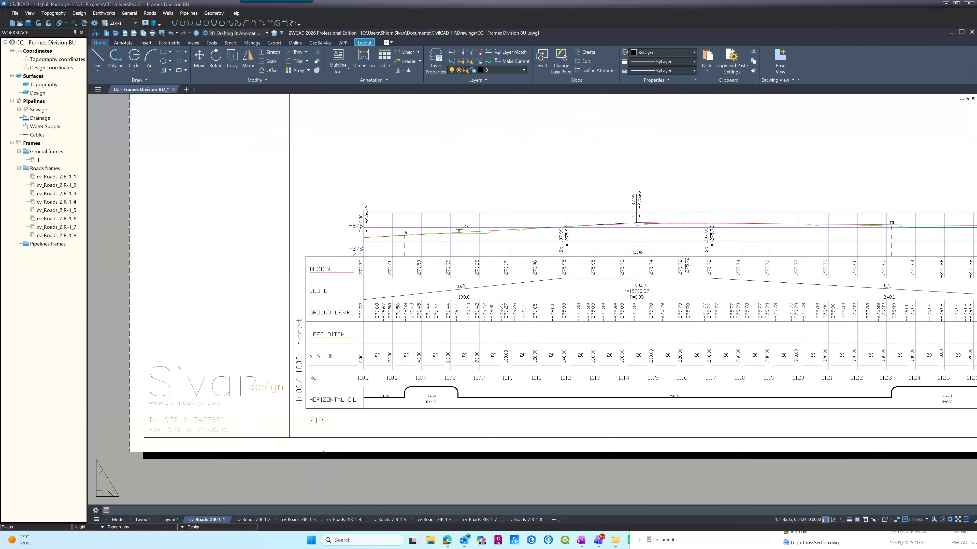
scroll(324, 457, "down", 4)
scroll(304, 171, "up", 4)
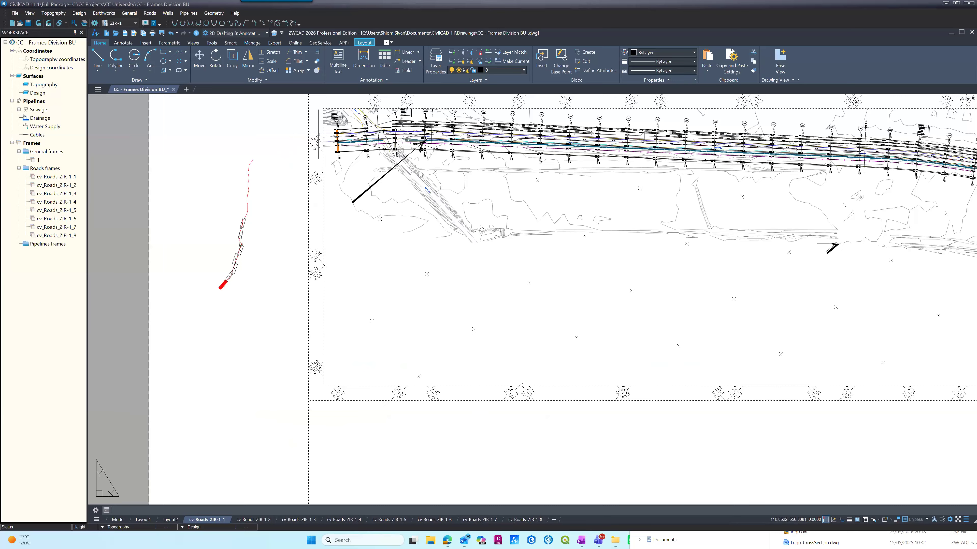
scroll(319, 133, "up", 4)
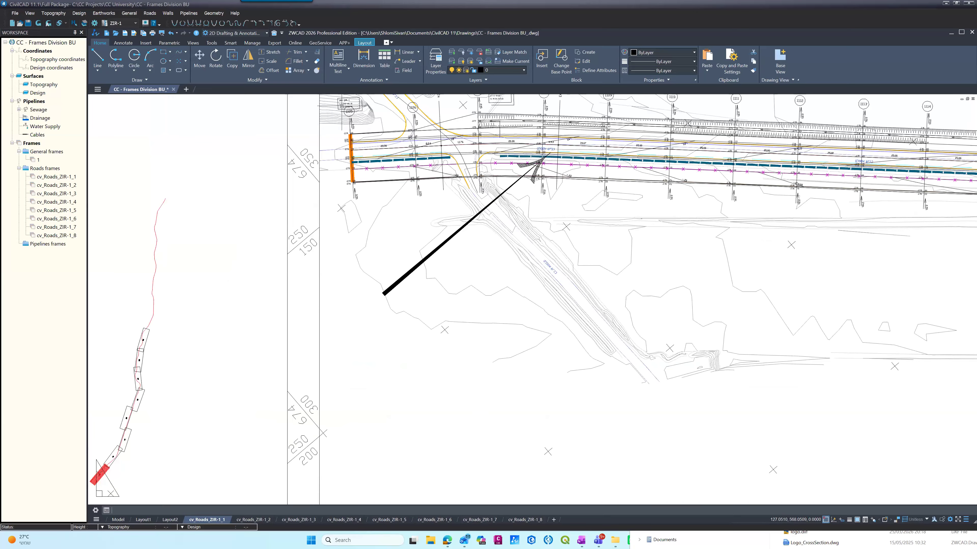
scroll(341, 108, "up", 2)
scroll(349, 136, "down", 6)
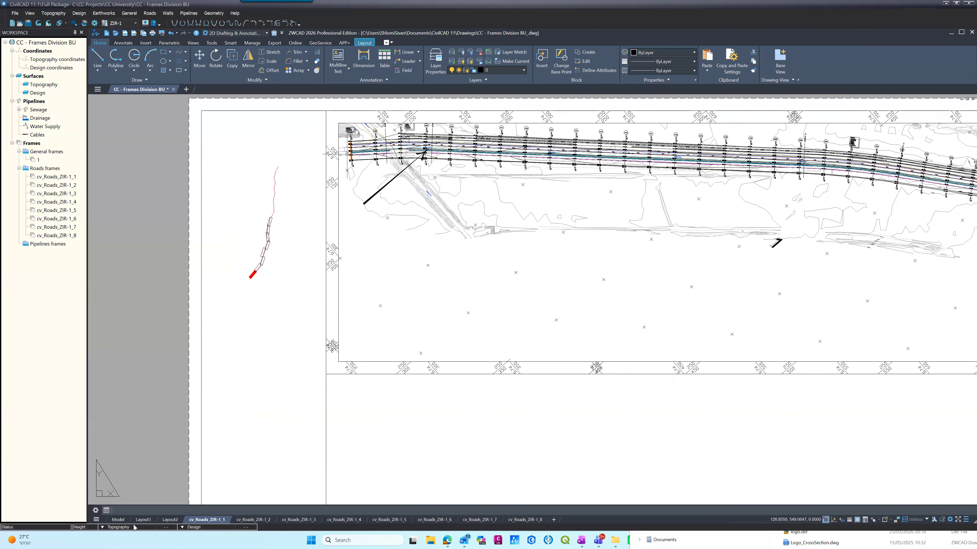
Step: Switch to model space and zoom to road frame cv_Roads_ZIR-1_4
left_click(119, 520)
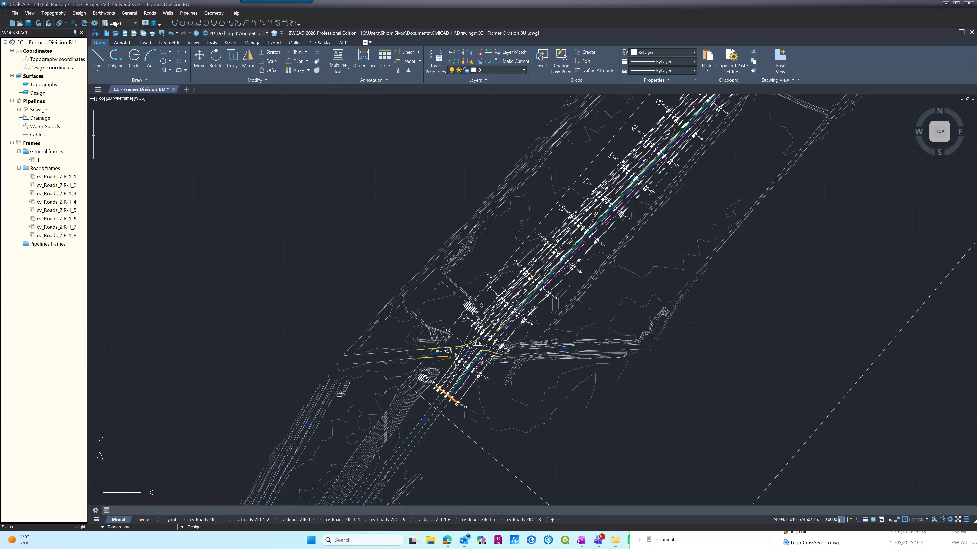
left_click(129, 14)
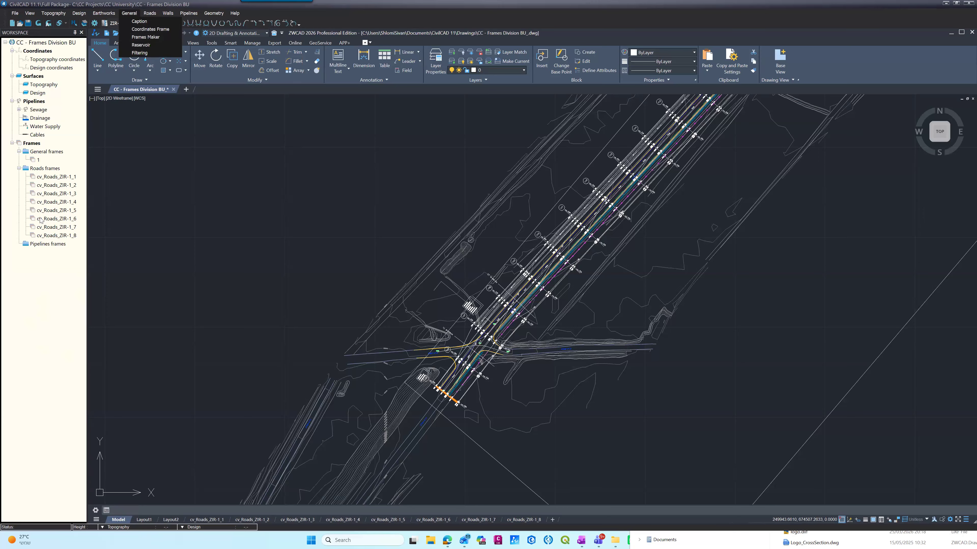
left_click(30, 152)
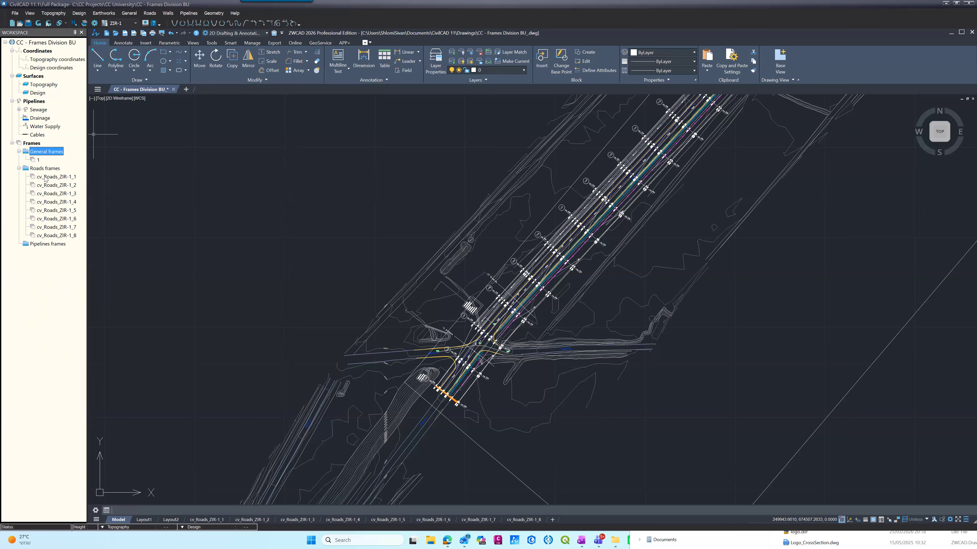
right_click(49, 204)
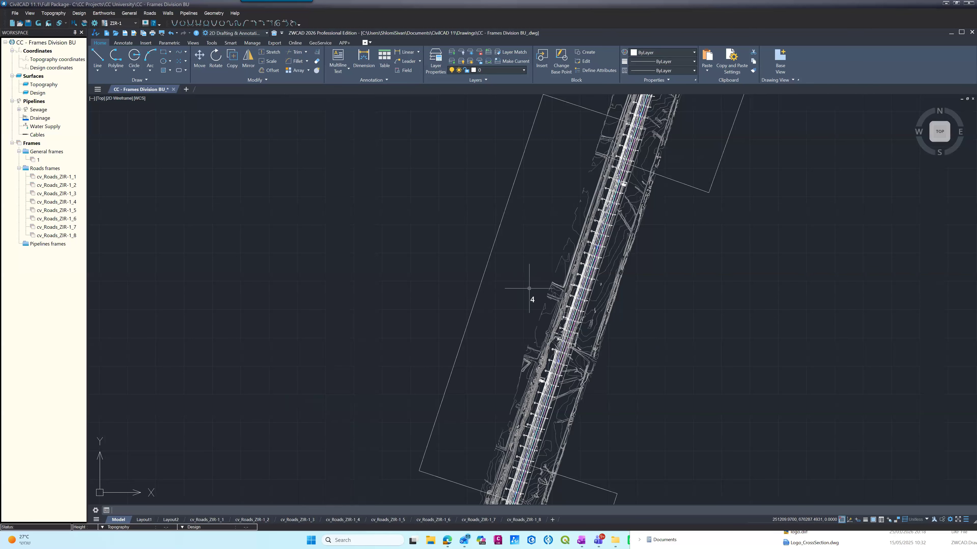
Step: Examine the road frames along ZIR-1 in model space, focusing on frame 1 and its overlap with frame 2
scroll(487, 218, "down", 5)
scroll(481, 223, "down", 3)
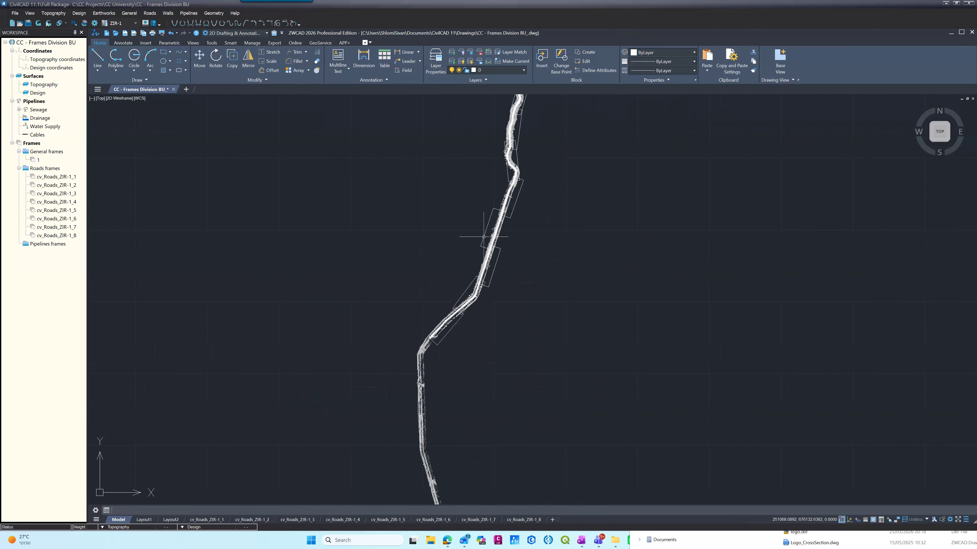
scroll(420, 357, "up", 4)
scroll(434, 333, "up", 3)
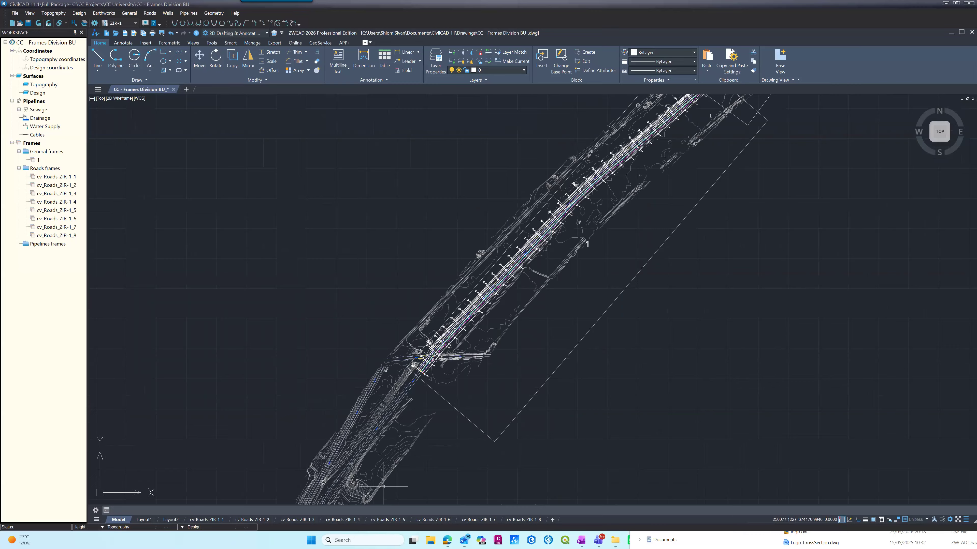
scroll(463, 448, "down", 3)
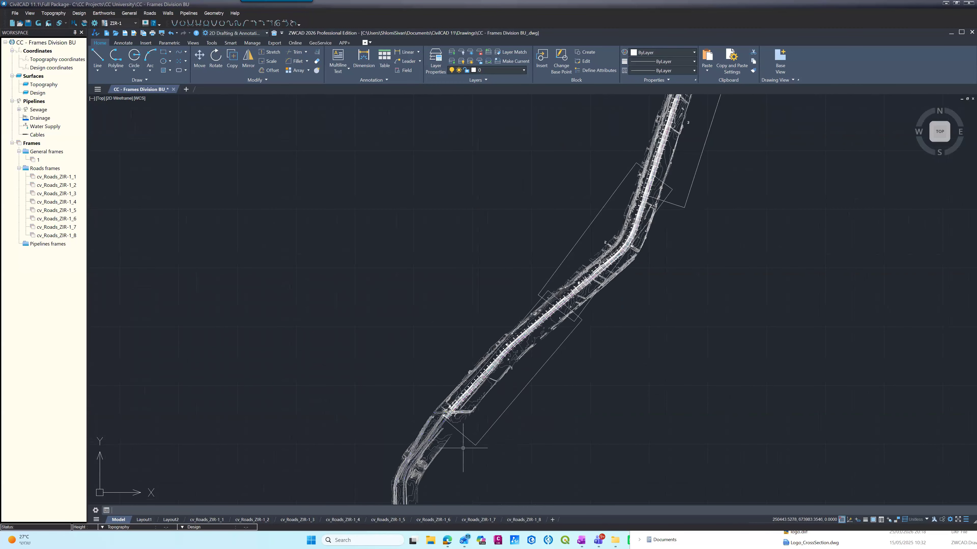
scroll(463, 448, "up", 2)
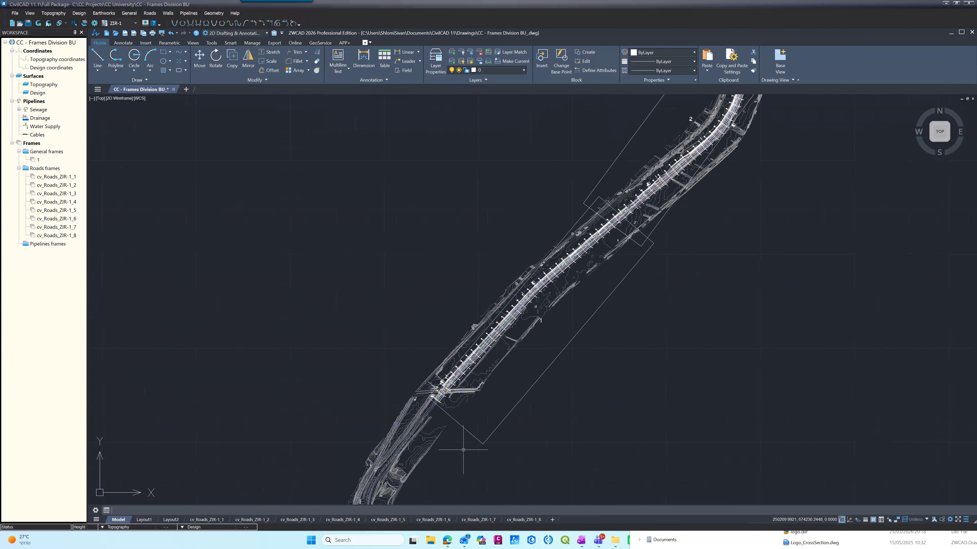
scroll(466, 421, "up", 2)
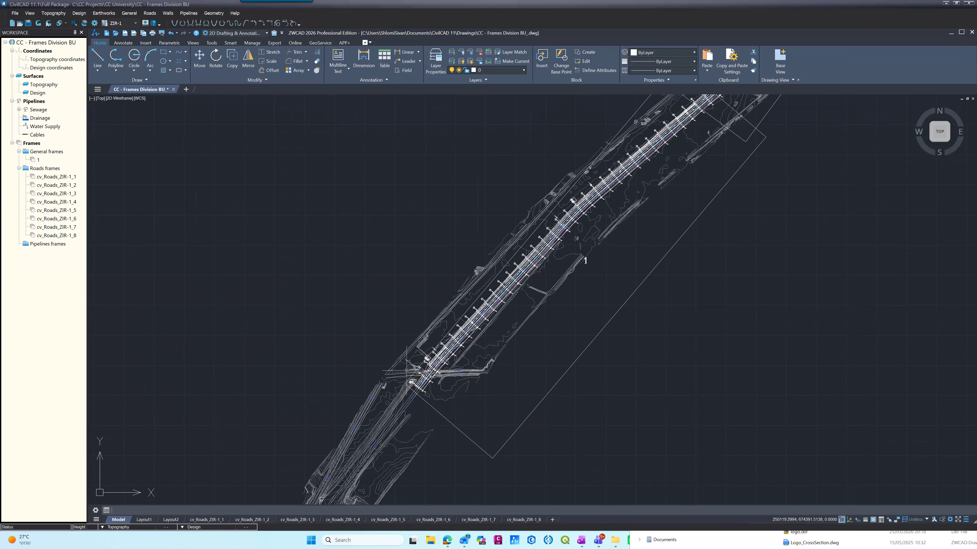
scroll(419, 397, "up", 2)
scroll(700, 184, "down", 5)
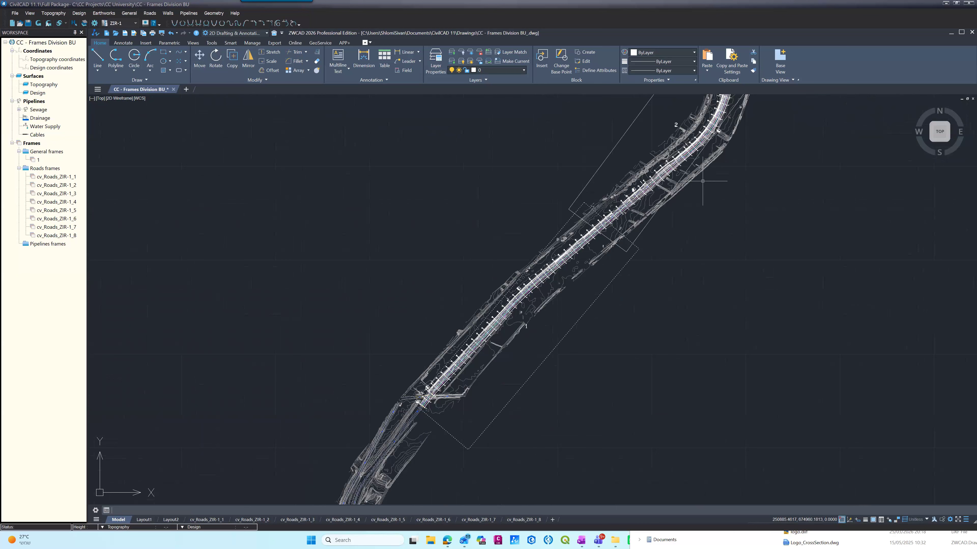
scroll(554, 292, "up", 3)
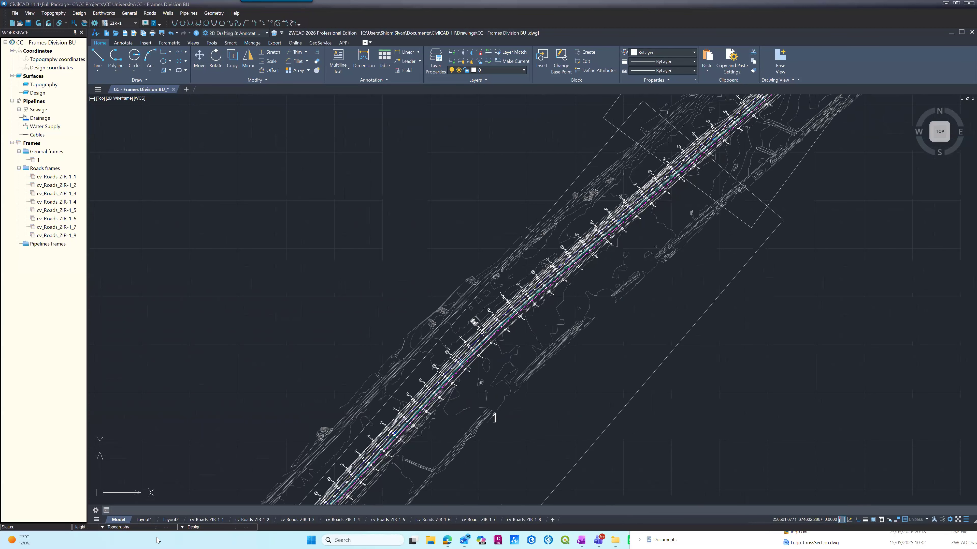
Step: Return to layout cv_Roads_ZIR-1_1 and view its key plan together with the road plan and profile
left_click(194, 521)
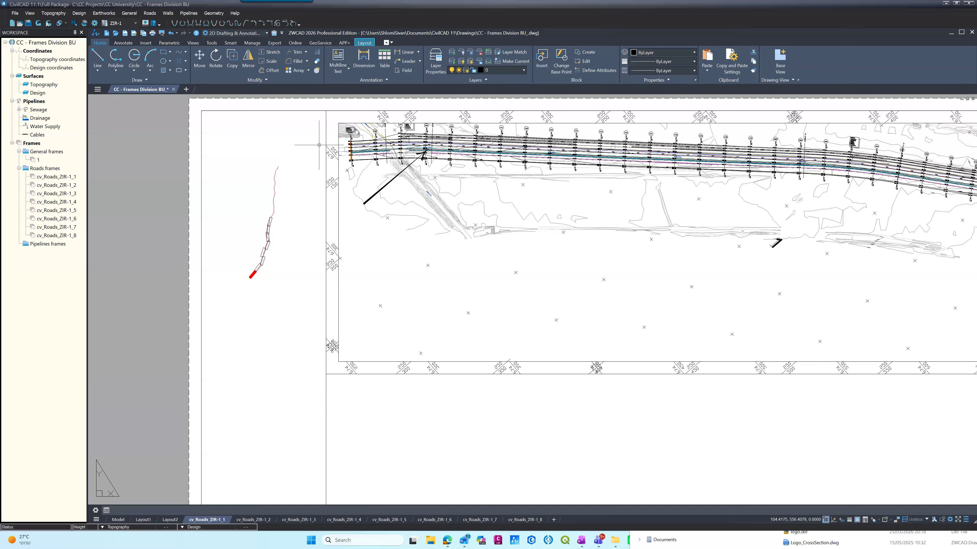
scroll(235, 182, "down", 3)
scroll(241, 186, "up", 2)
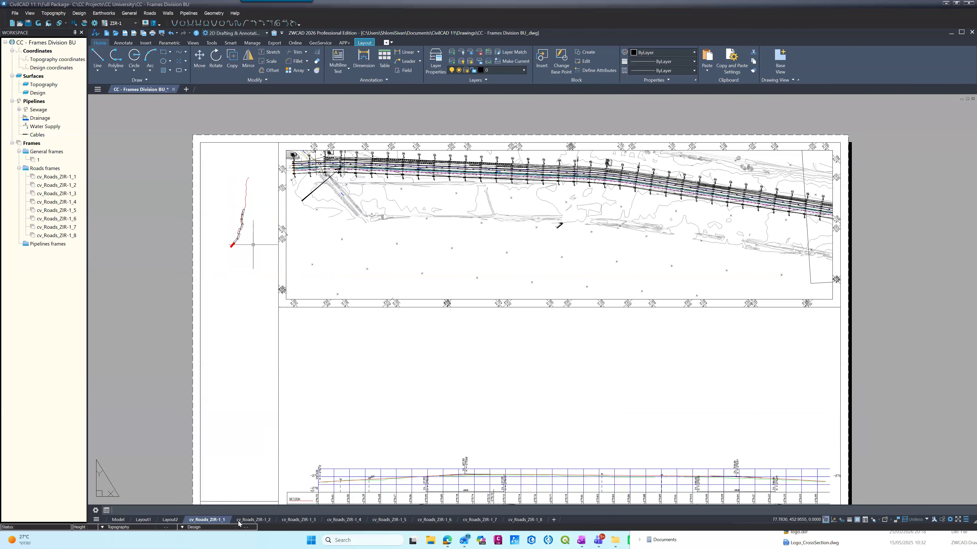
Step: Examine the road plan on layout cv_Roads_ZIR-1_2, focusing on the viewport's lower edge beside the curve
left_click(246, 520)
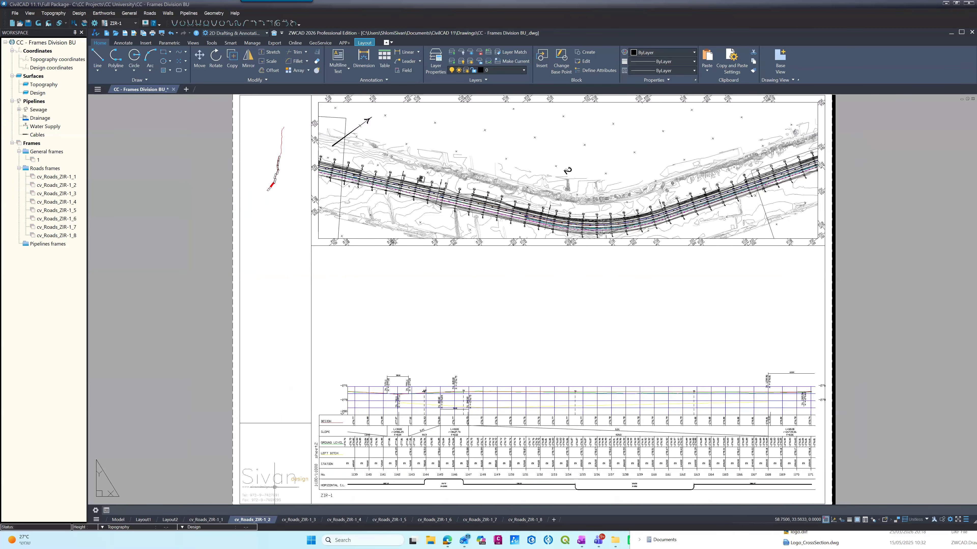
scroll(607, 236, "up", 4)
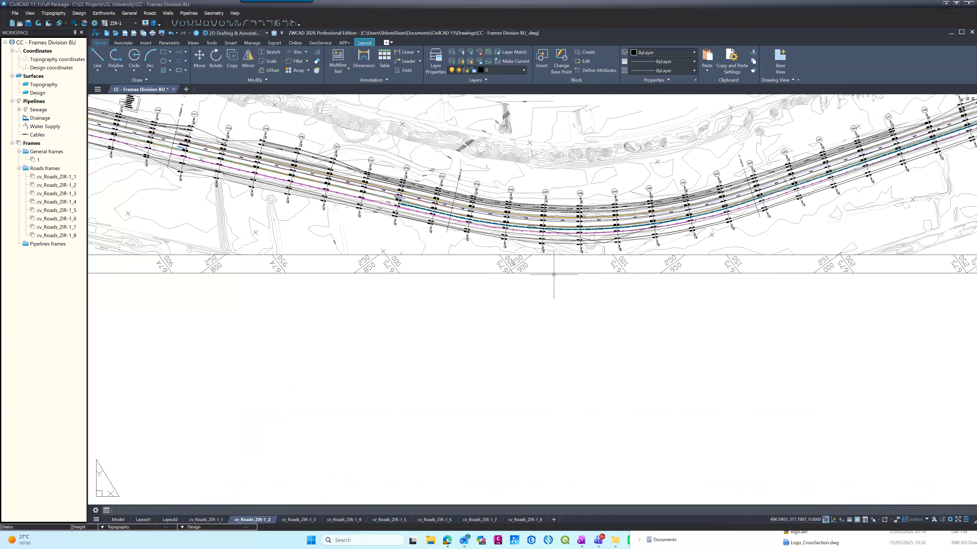
scroll(619, 253, "up", 4)
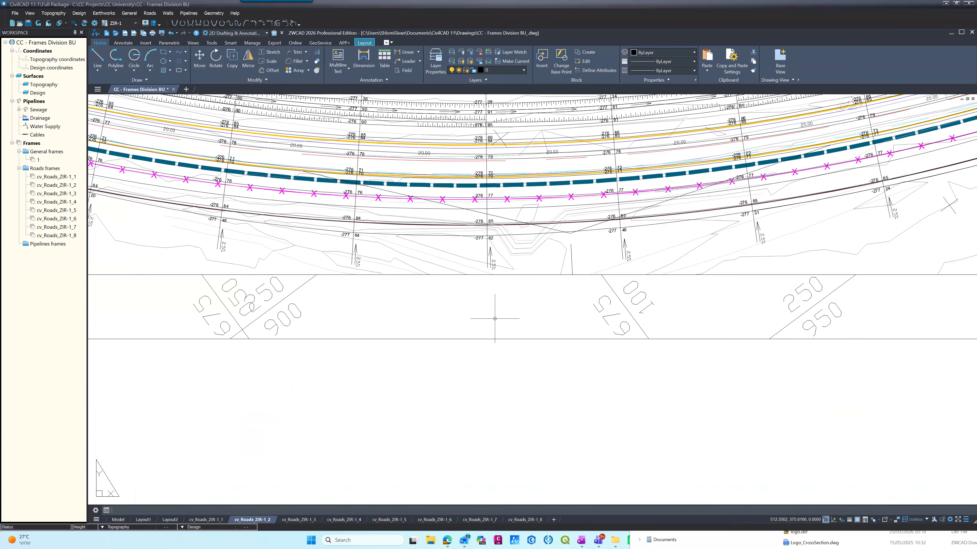
scroll(507, 353, "down", 8)
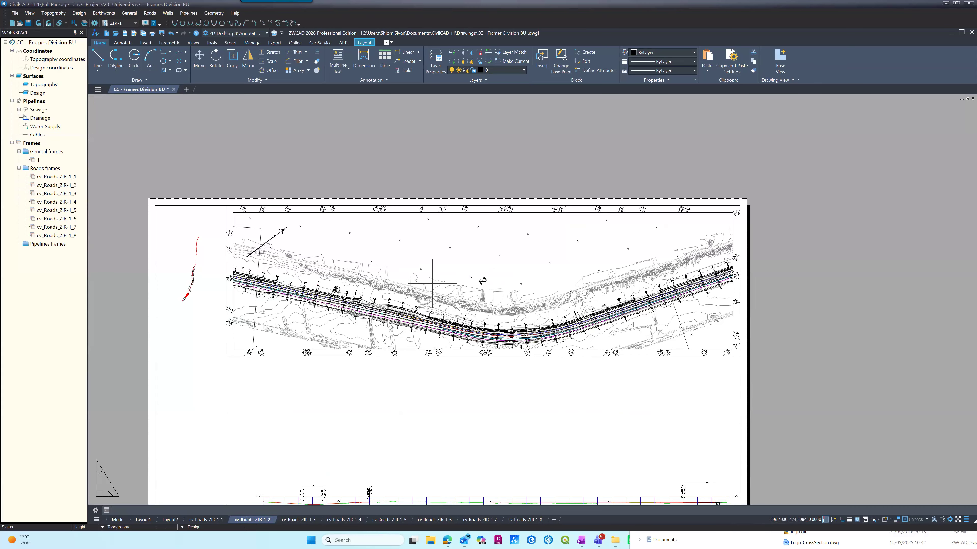
left_click(226, 473)
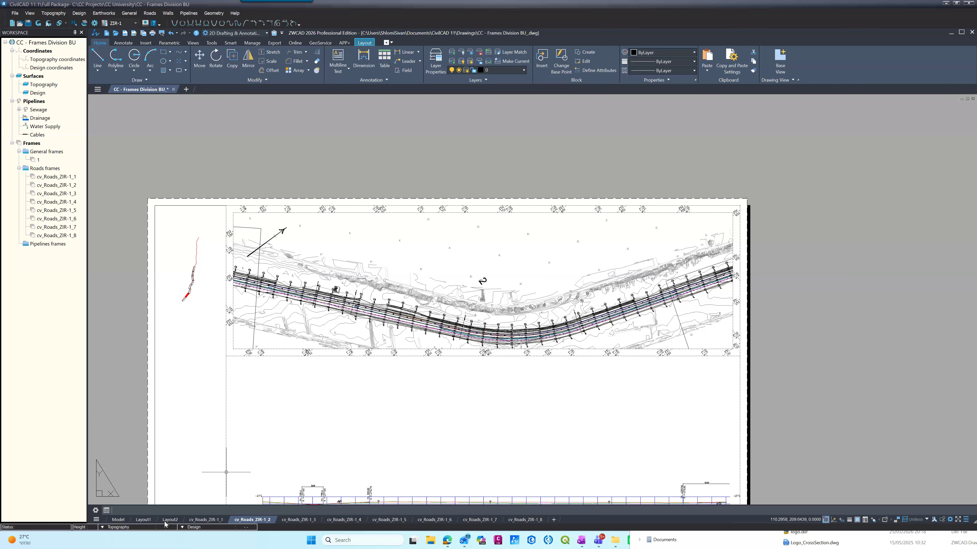
Step: Move the frame 2 boundary in model space slightly southeast, towards the IP4 data label beside the curve
left_click(119, 520)
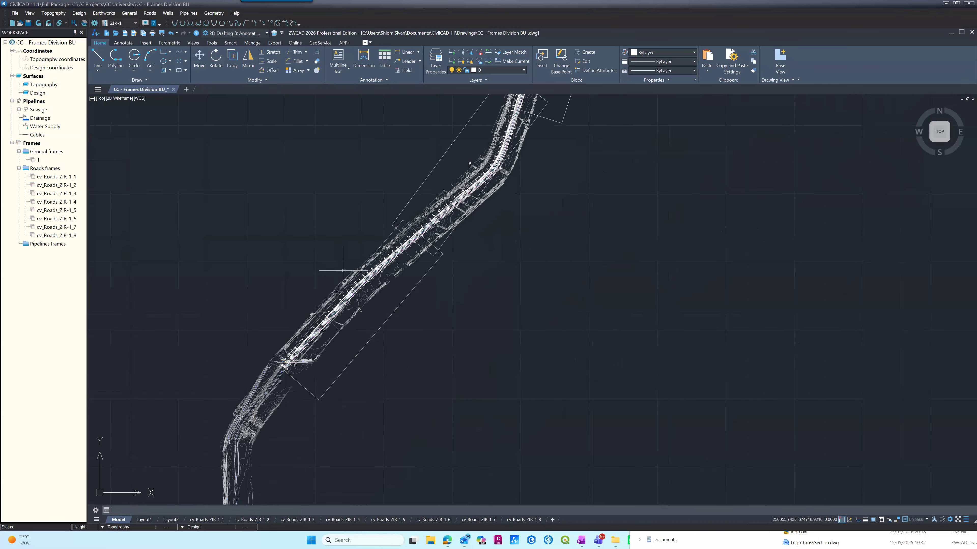
scroll(487, 160, "up", 3)
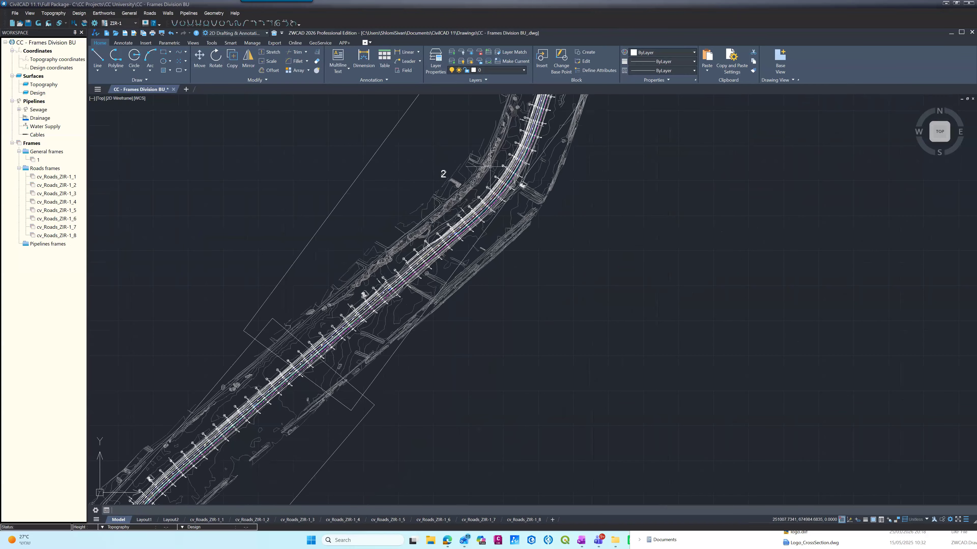
scroll(559, 191, "up", 5)
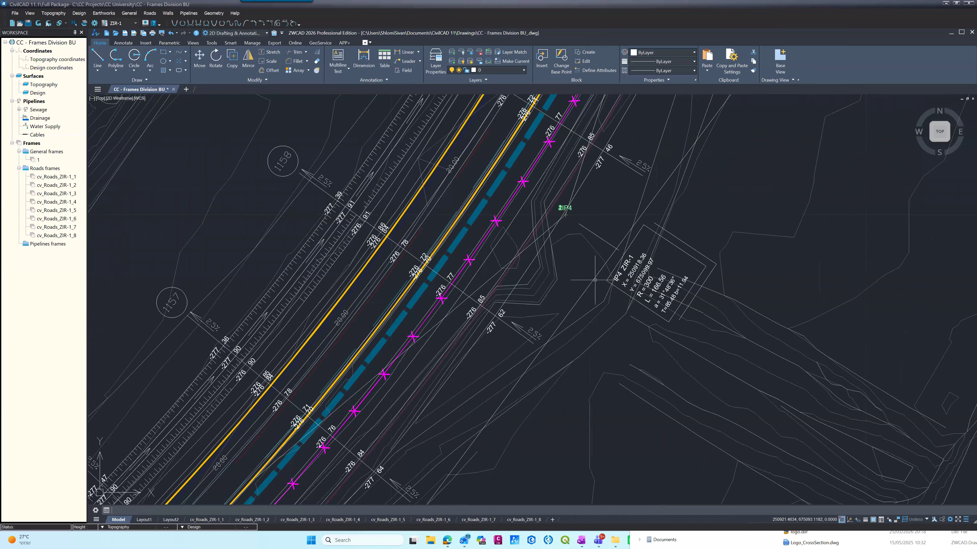
scroll(595, 280, "down", 8)
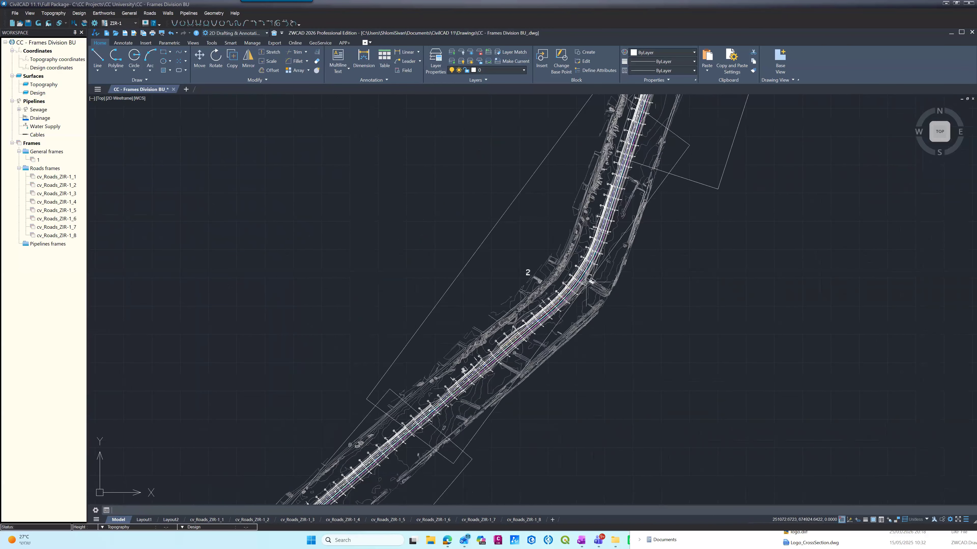
scroll(562, 381, "up", 4)
type("m")
key("Return")
key("Return")
left_click(388, 401)
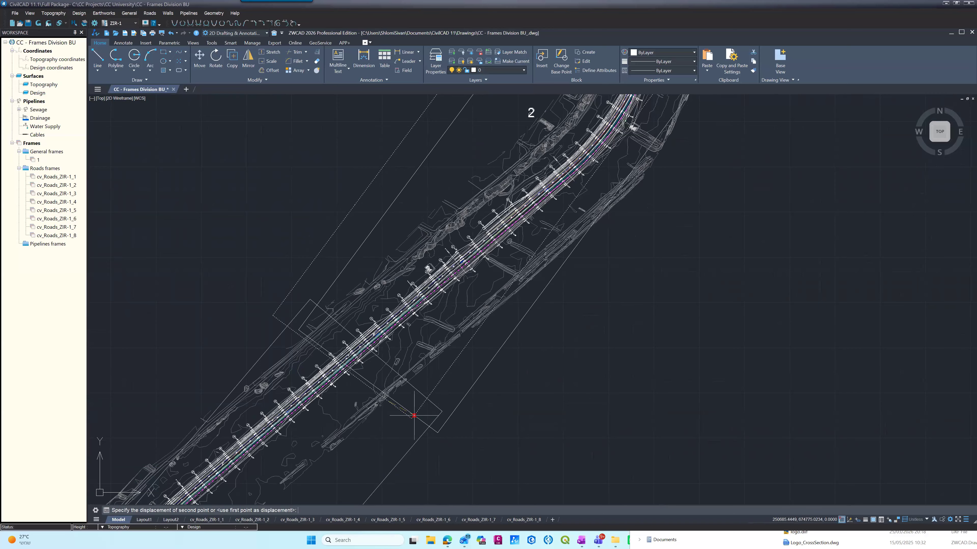
key("Escape")
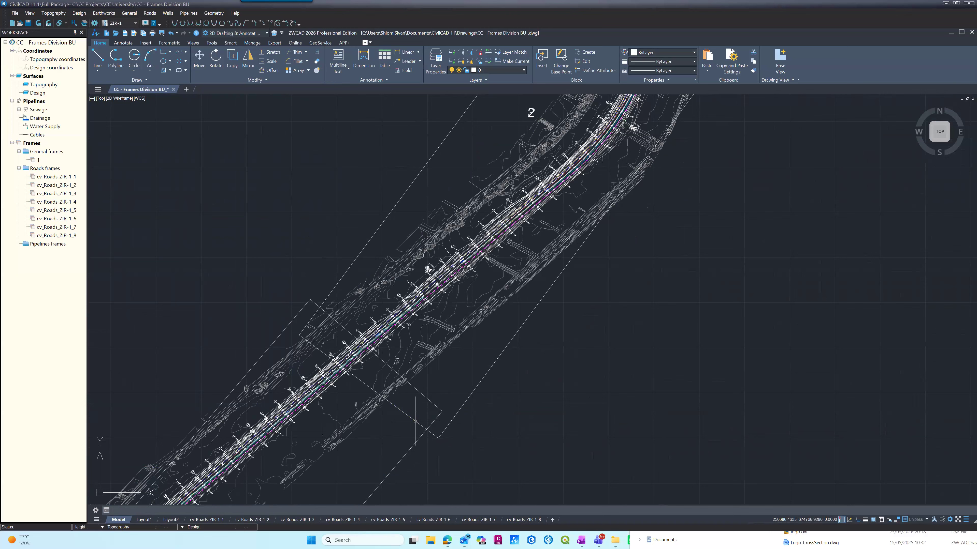
Step: Examine the shifted frame 2 boundary, its overlaps with the neighbouring frames and the area around the IP4 label
scroll(393, 399, "down", 2)
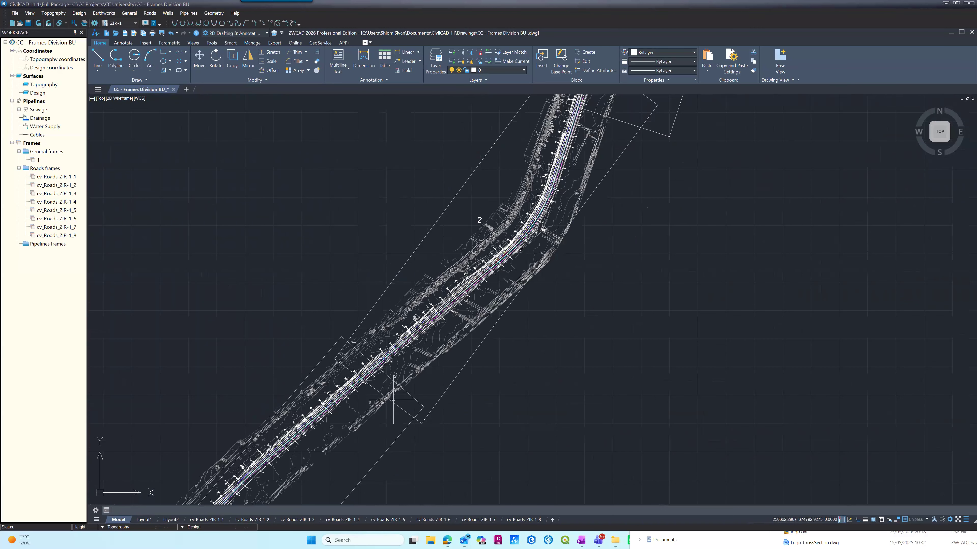
scroll(393, 399, "down", 2)
scroll(484, 165, "up", 3)
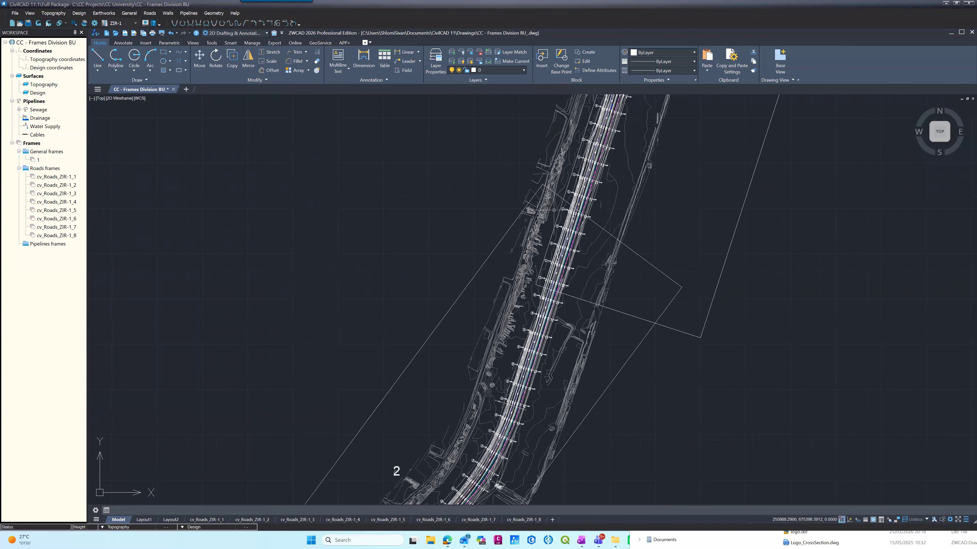
scroll(554, 210, "down", 3)
scroll(488, 377, "up", 4)
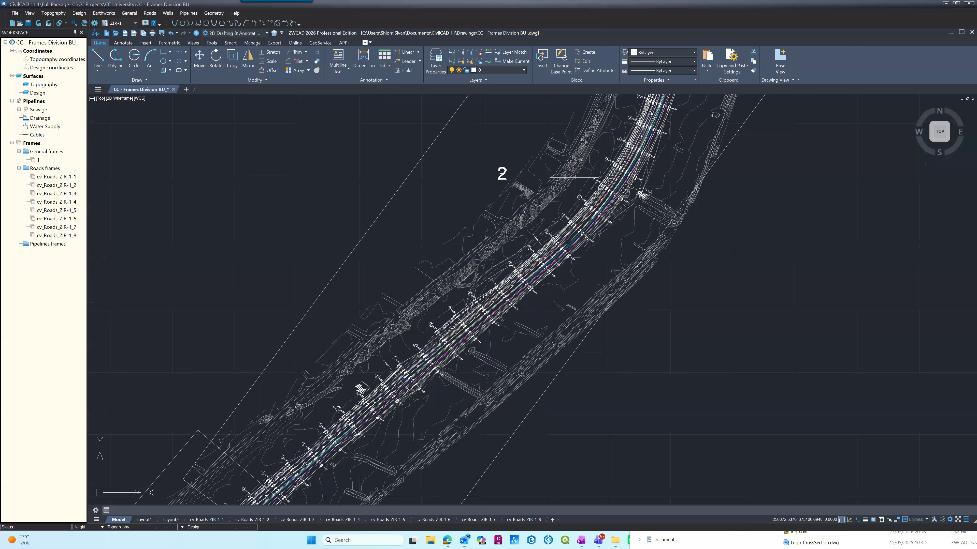
scroll(577, 178, "up", 5)
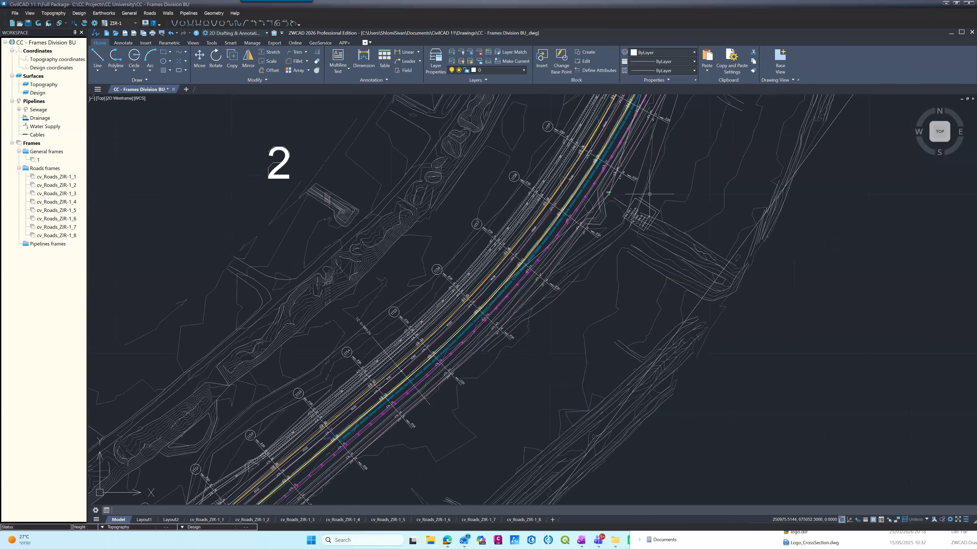
scroll(649, 195, "up", 3)
scroll(642, 204, "down", 1)
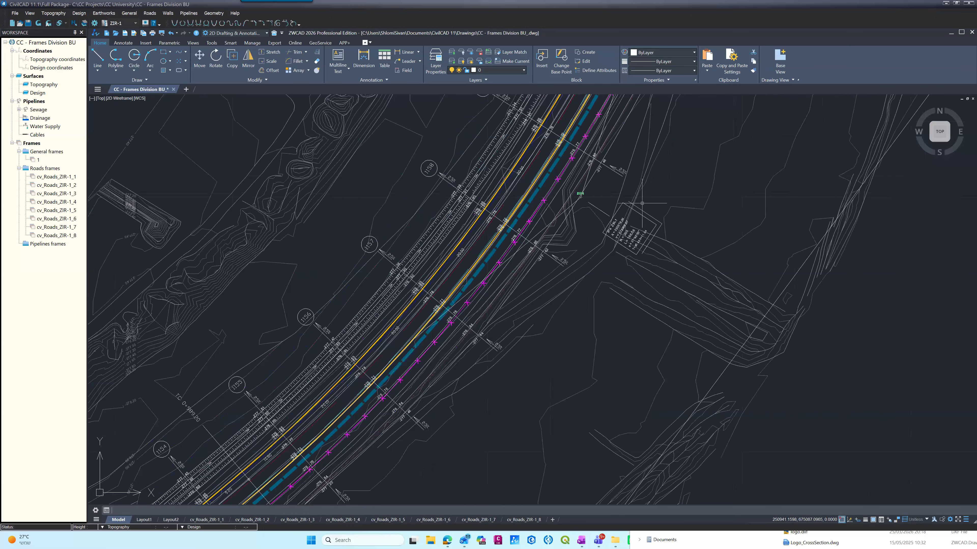
scroll(642, 204, "down", 2)
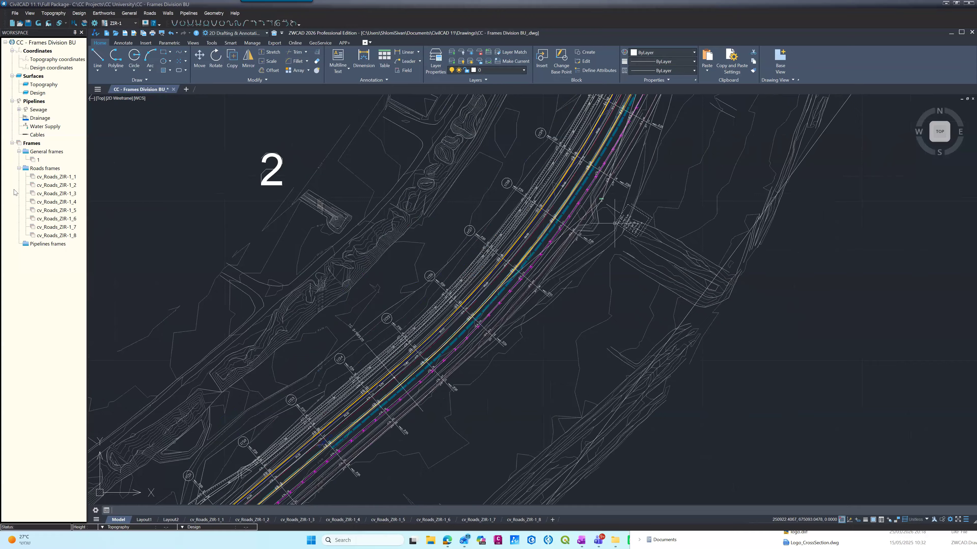
Step: Set the boundary of road frame cv_Roads_ZIR-1_2 by selecting the moved frame 2 outline in the drawing
right_click(42, 187)
mouse_move(47, 214)
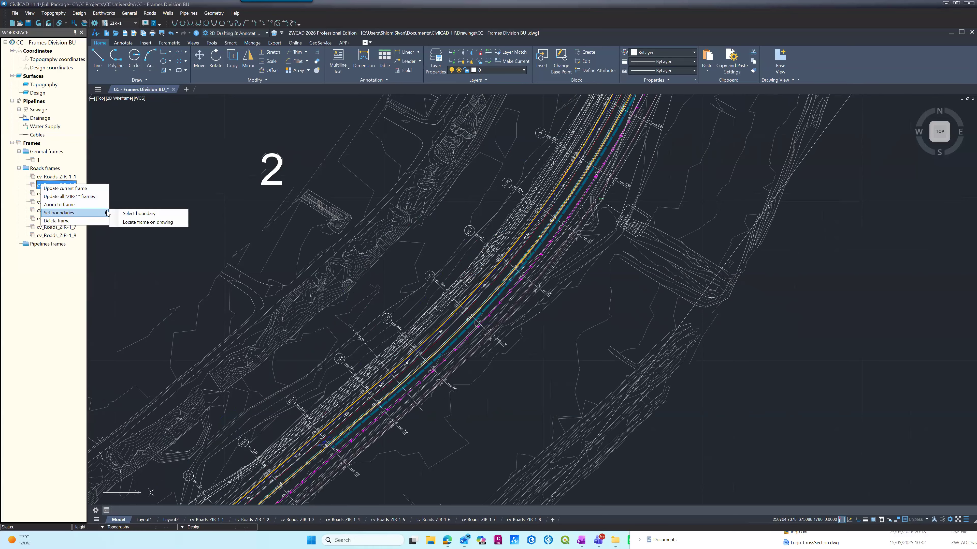
left_click(138, 213)
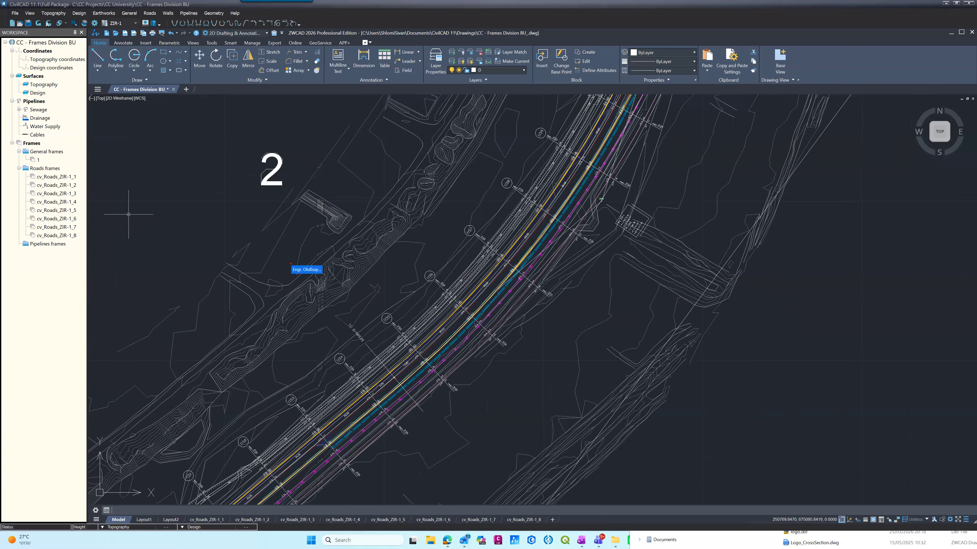
left_click(690, 312)
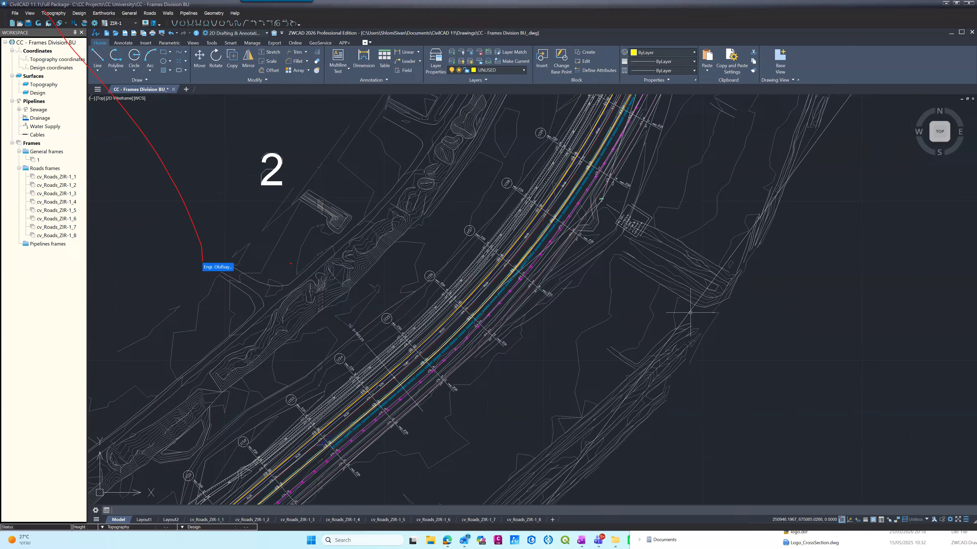
key("Return")
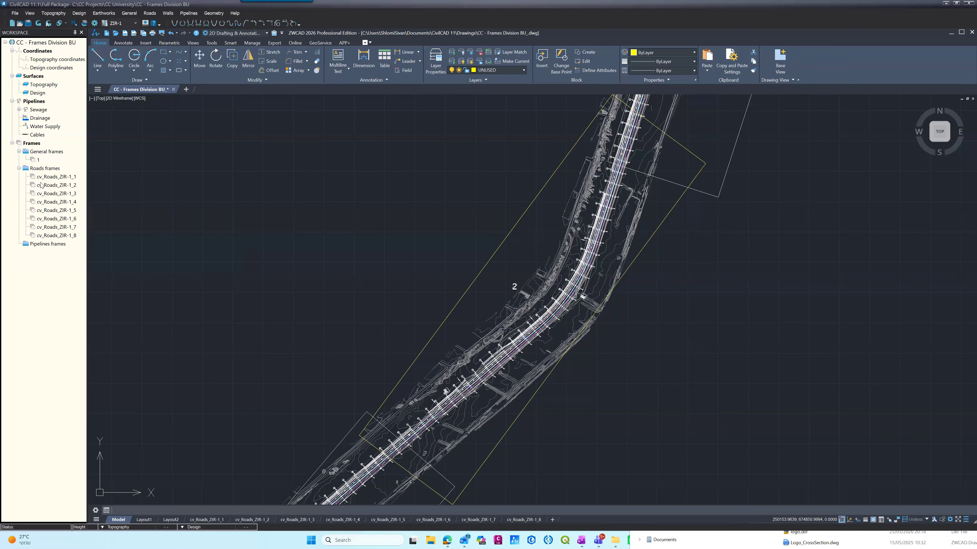
Step: Update all ZIR-1 road frames, starting from frame cv_Roads_ZIR-1_2
left_click(44, 170)
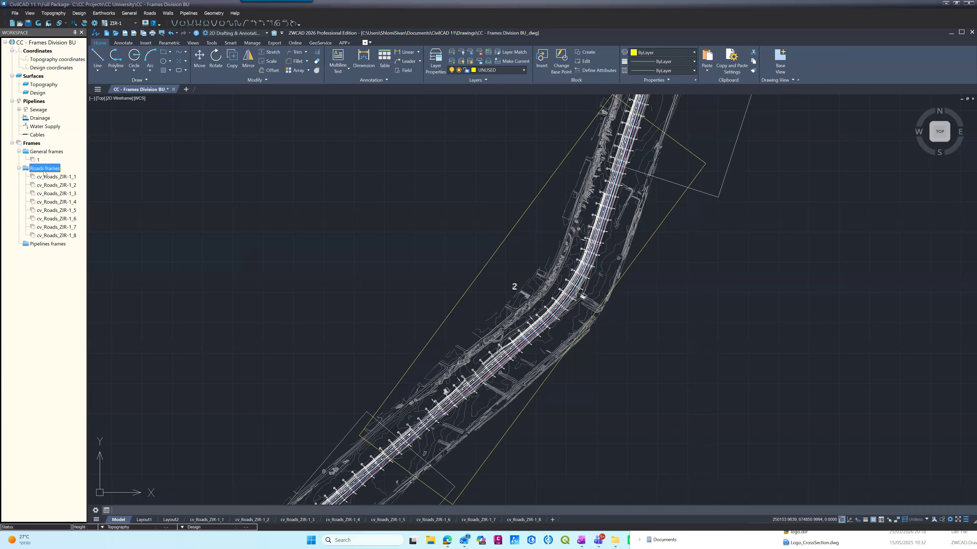
left_click(43, 177)
left_click(43, 185)
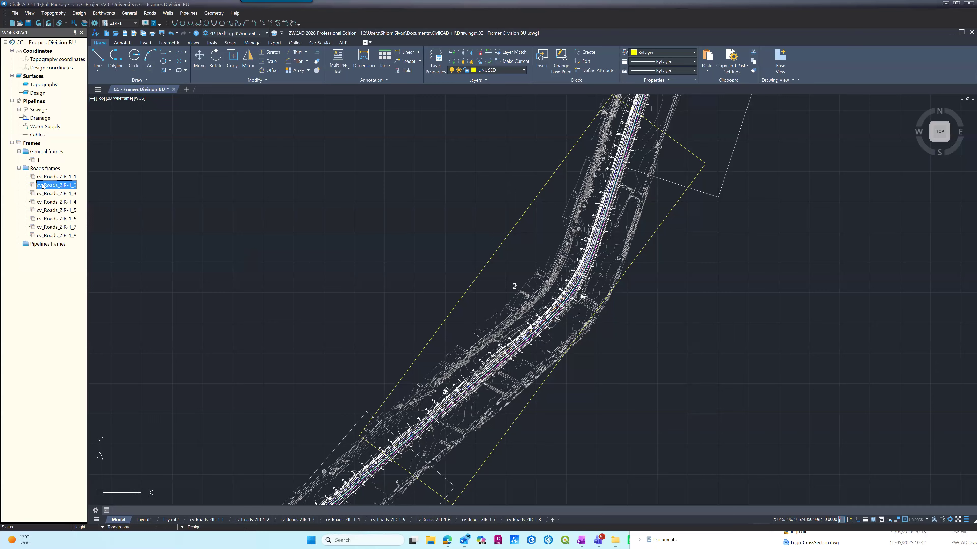
right_click(43, 186)
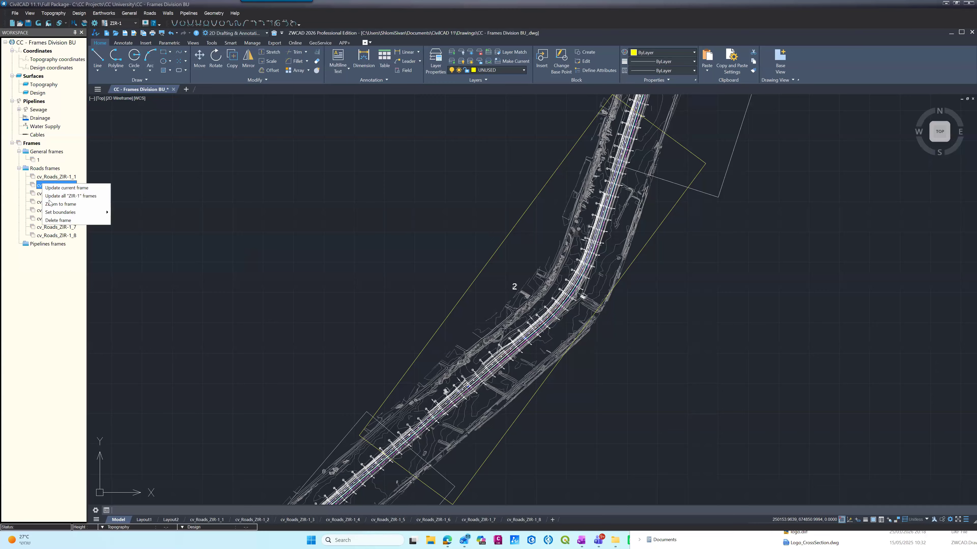
left_click(67, 197)
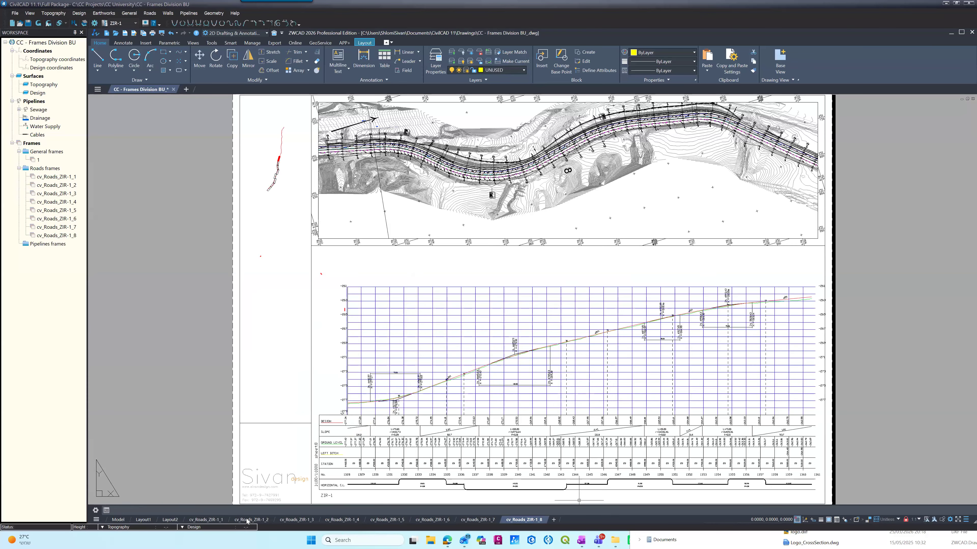
Step: Examine the updated plan on layout cv_Roads_ZIR-1_2 around the IP4 data label below the curve
left_click(247, 520)
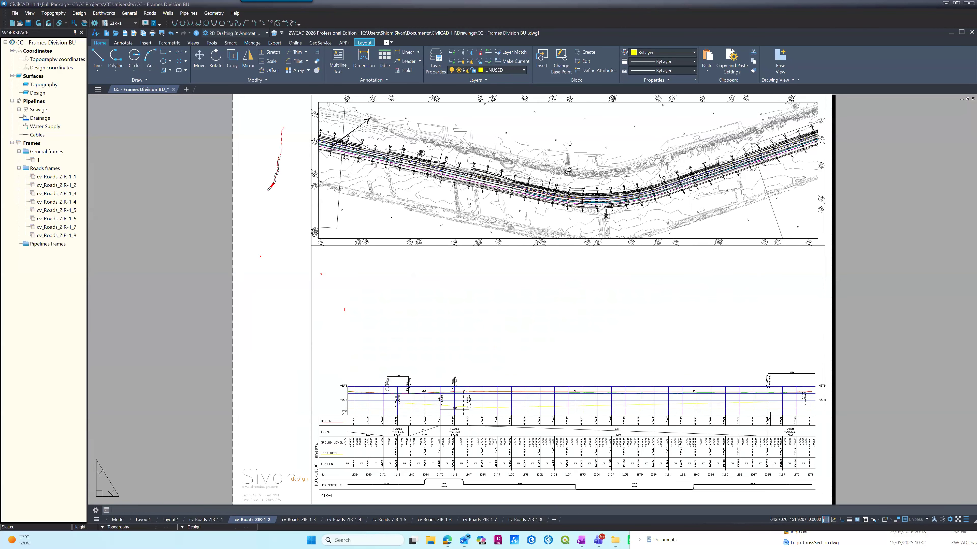
scroll(691, 189, "up", 5)
scroll(285, 375, "down", 3)
scroll(217, 381, "up", 3)
scroll(218, 381, "down", 1)
scroll(227, 352, "down", 4)
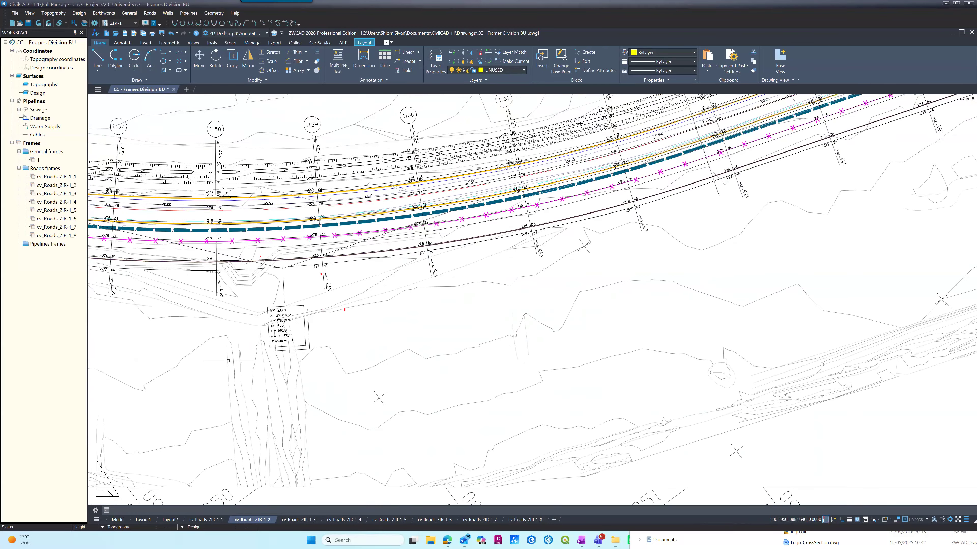
scroll(229, 360, "up", 2)
scroll(229, 361, "down", 4)
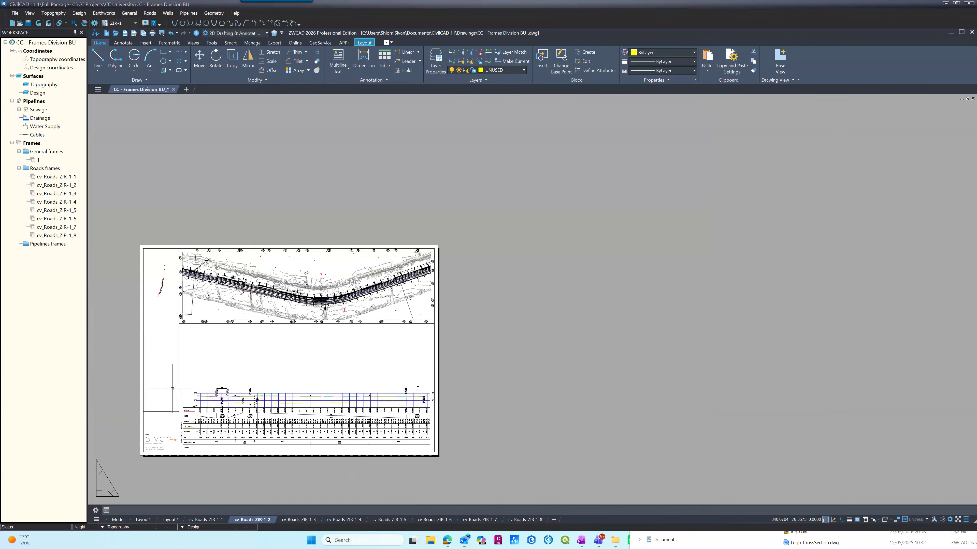
Step: Inspect the key plan on the second sheet, comparing the hatched frame 2 with frames 1 and 3
scroll(172, 387, "up", 2)
scroll(130, 217, "up", 8)
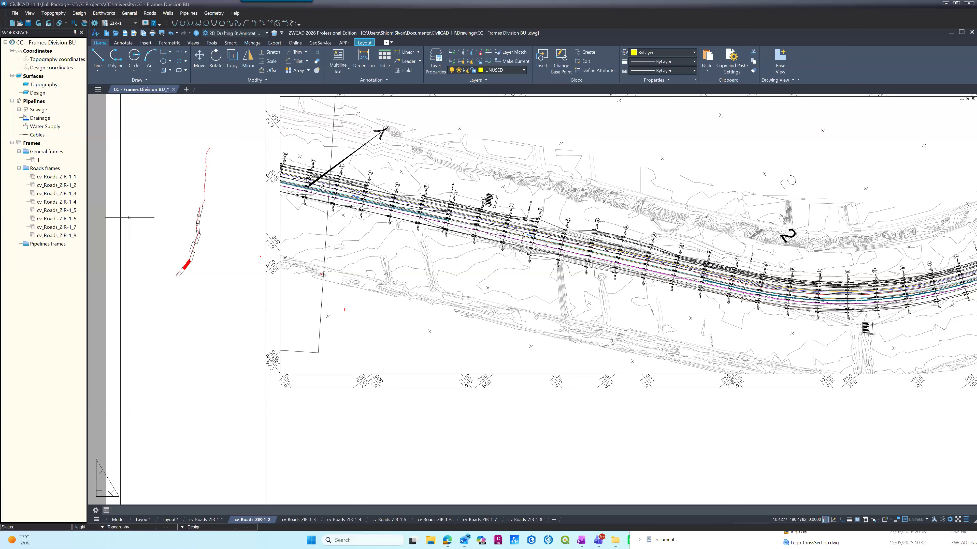
scroll(248, 343, "up", 4)
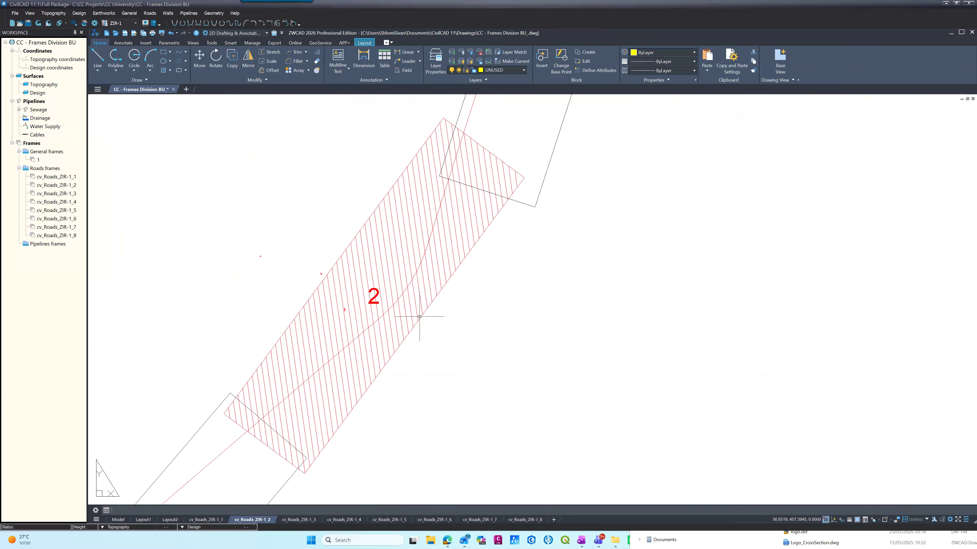
scroll(404, 312, "down", 4)
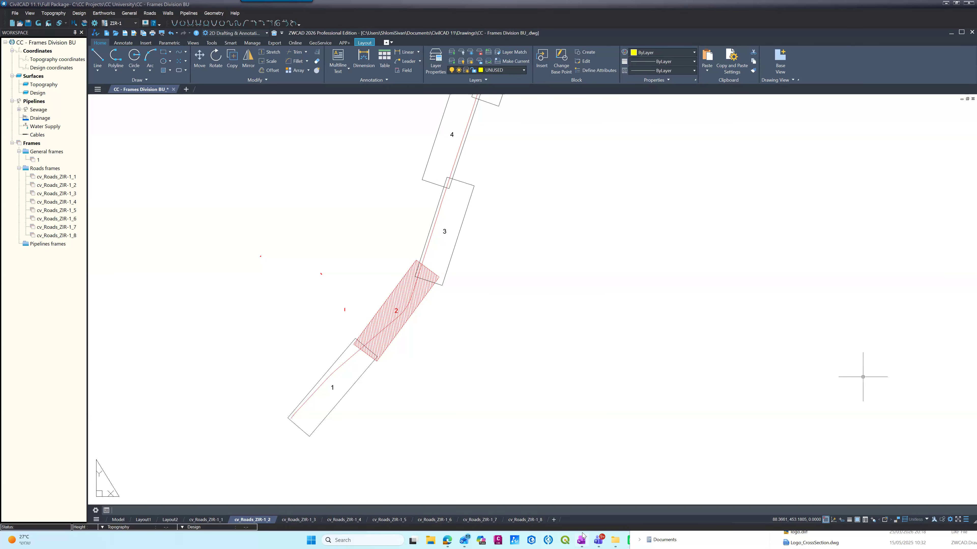
mouse_move(582, 533)
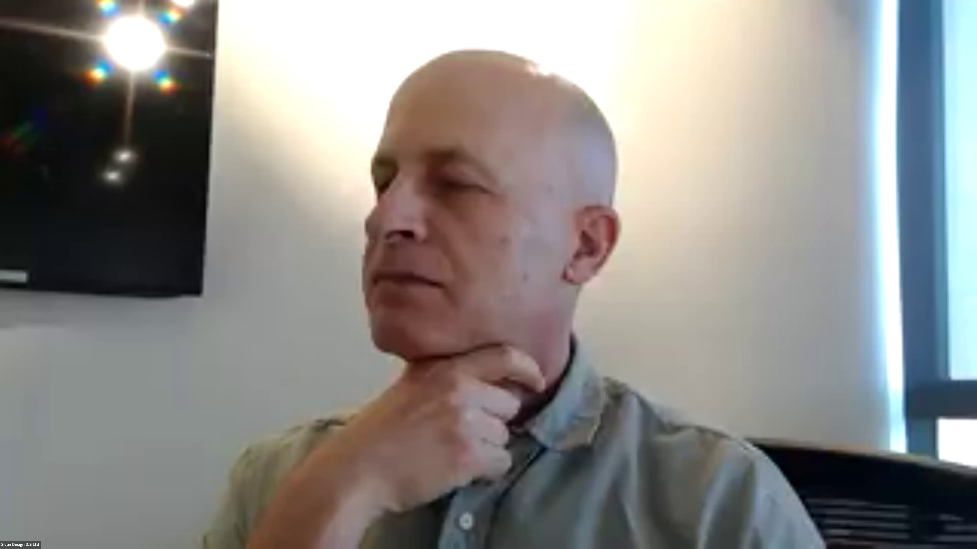